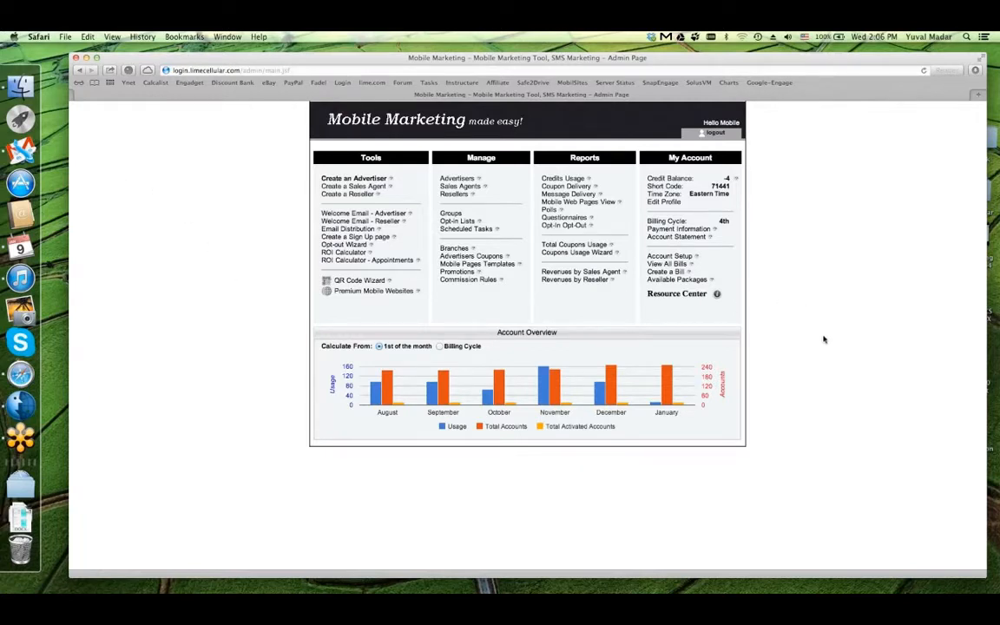
# Turn off 'Do not display Getting Started' in the account profile, save it, and close the Getting Started guide
pyautogui.moveTo(664, 371)
pyautogui.click(664, 203)
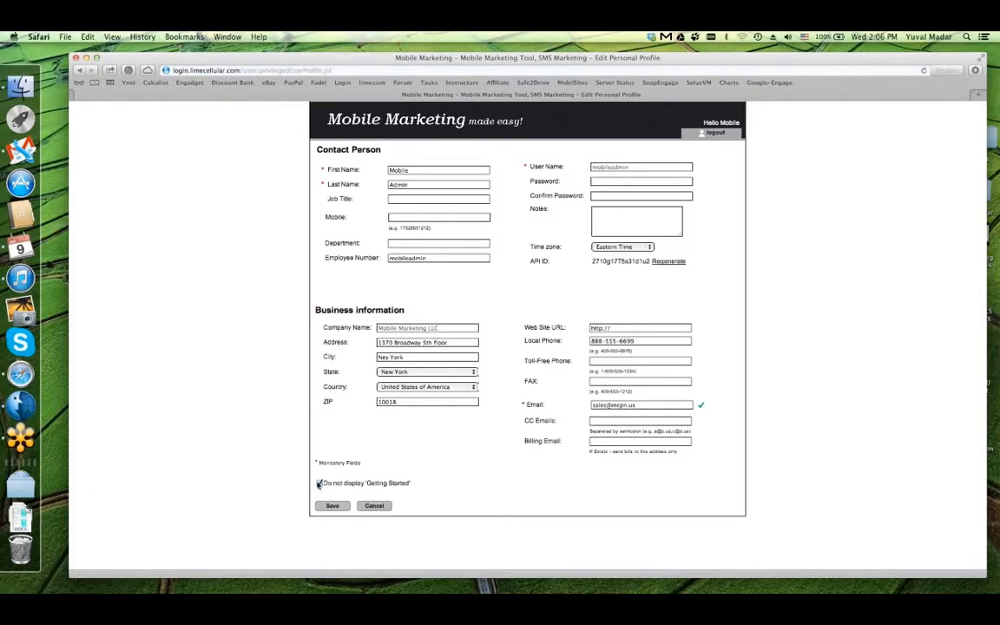
pyautogui.click(318, 483)
pyautogui.click(326, 506)
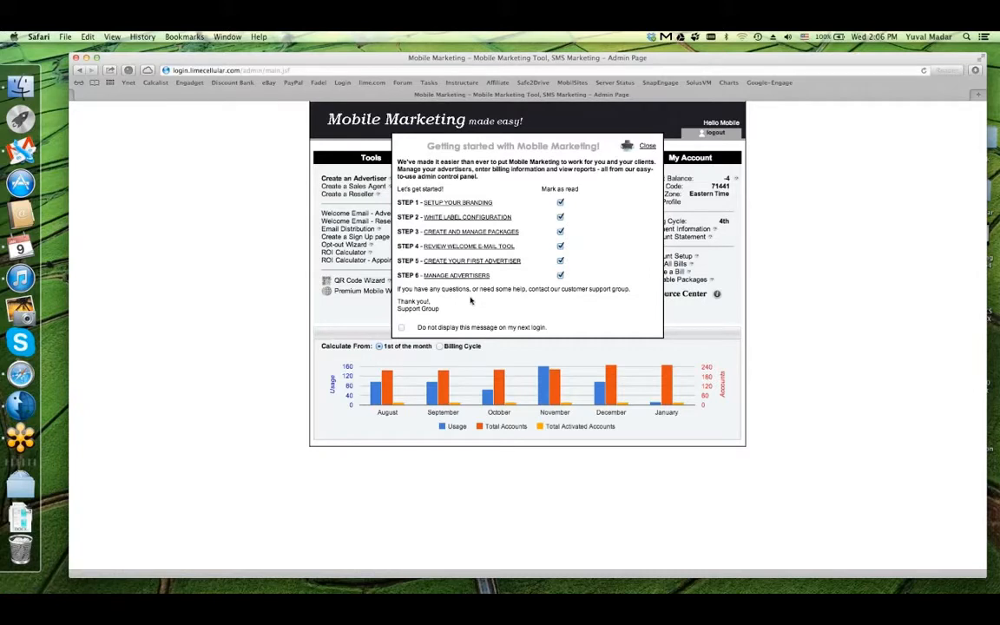
pyautogui.click(647, 145)
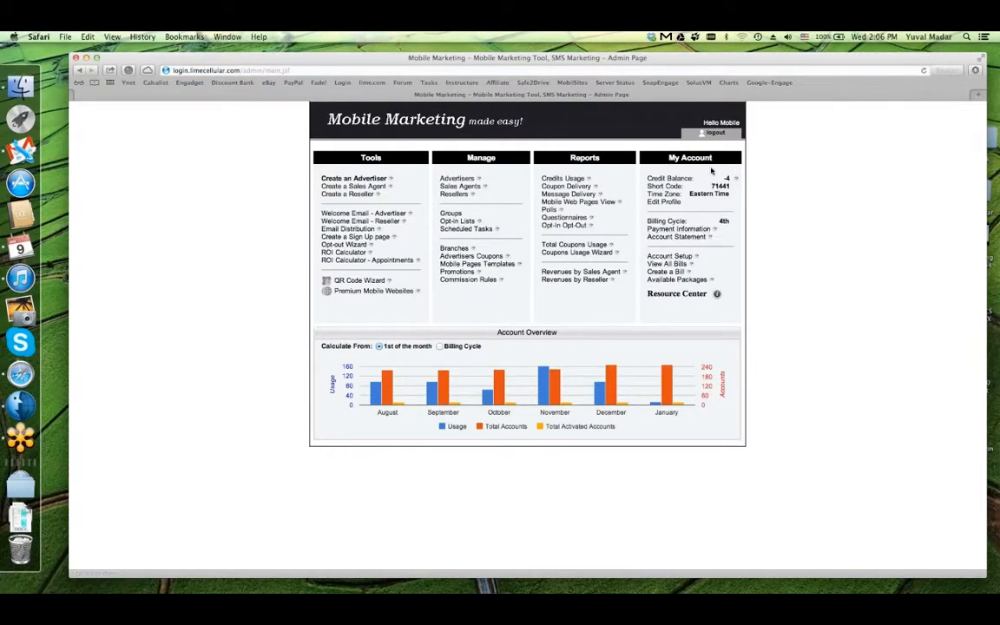
# Open the account's White Label configuration and examine the Company Name and Brand Name fields
pyautogui.click(664, 259)
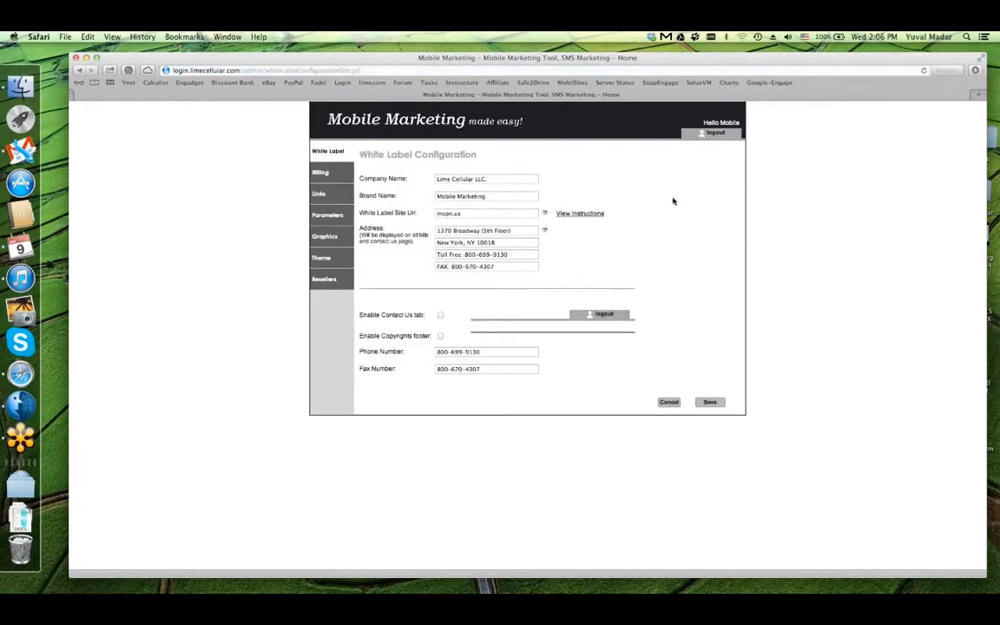
pyautogui.click(516, 179)
pyautogui.click(503, 200)
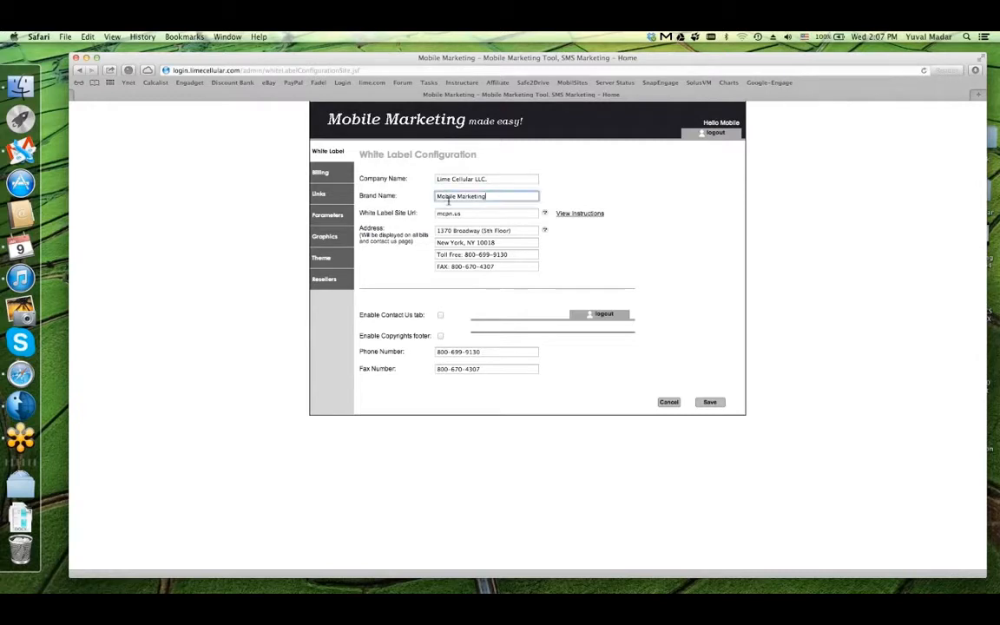
pyautogui.tripleClick(488, 194)
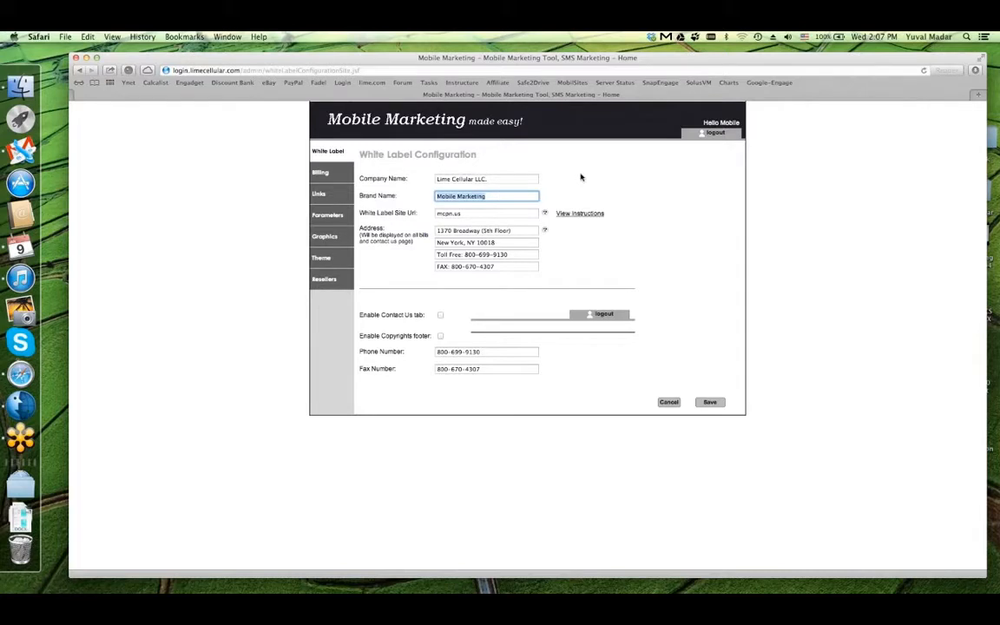
pyautogui.click(582, 178)
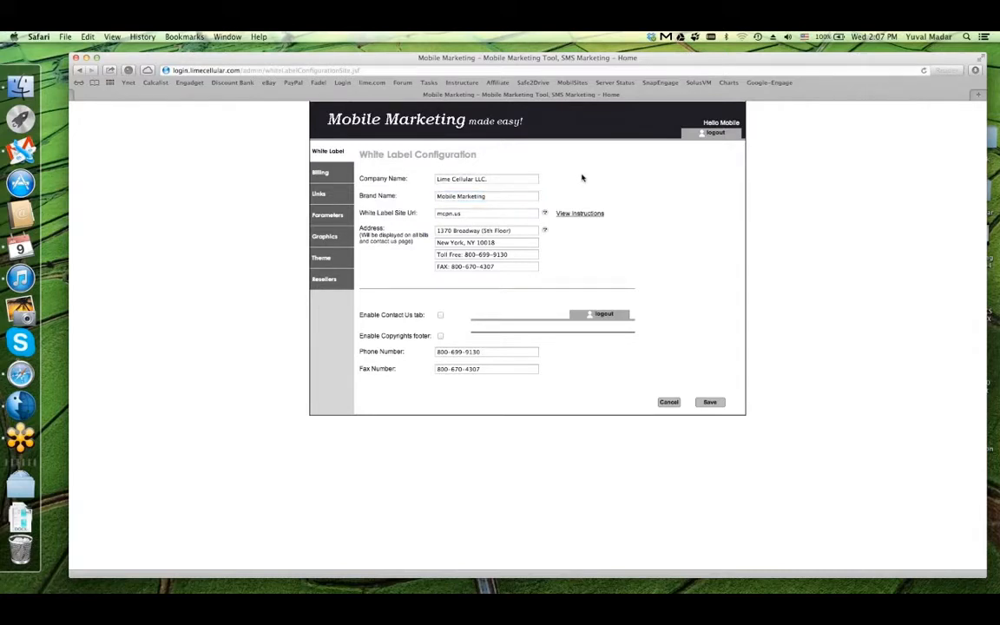
pyautogui.tripleClick(500, 197)
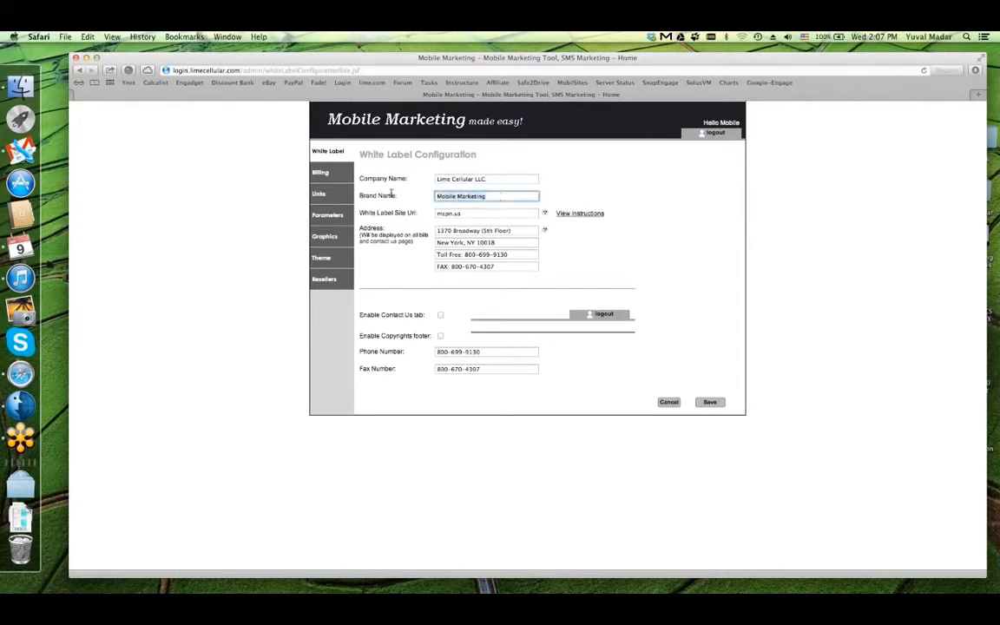
pyautogui.click(583, 180)
pyautogui.tripleClick(496, 196)
pyautogui.click(524, 197)
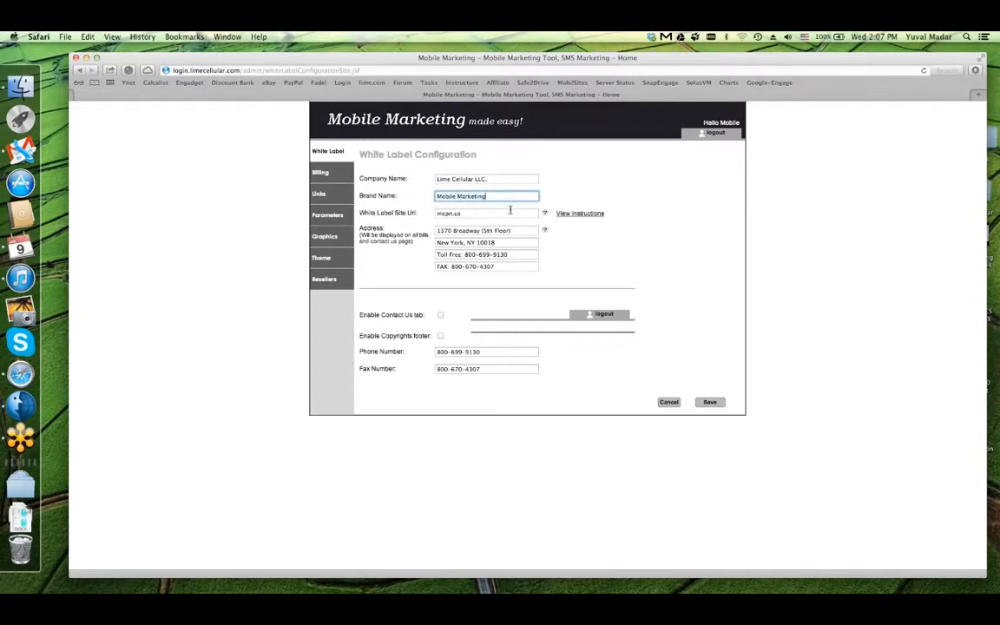
pyautogui.tripleClick(518, 196)
pyautogui.click(518, 179)
pyautogui.click(500, 196)
# Examine the White Label Site Url and Address fields of the white label configuration
pyautogui.tripleClick(501, 214)
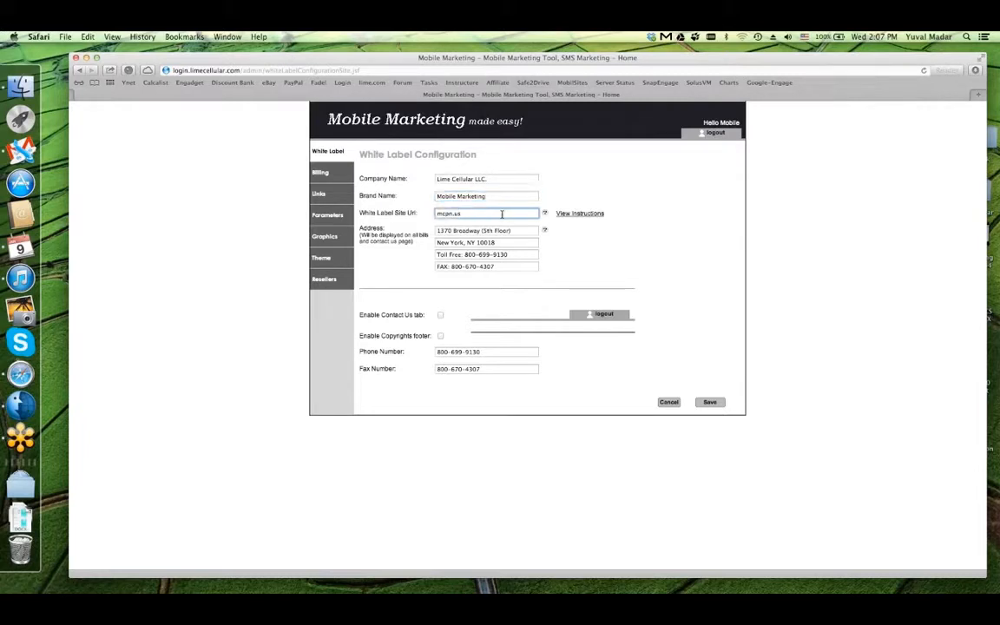
pyautogui.click(502, 213)
pyautogui.moveTo(469, 214); pyautogui.dragTo(413, 212)
pyautogui.click(487, 215)
pyautogui.moveTo(546, 217)
pyautogui.click(360, 212)
pyautogui.tripleClick(417, 211)
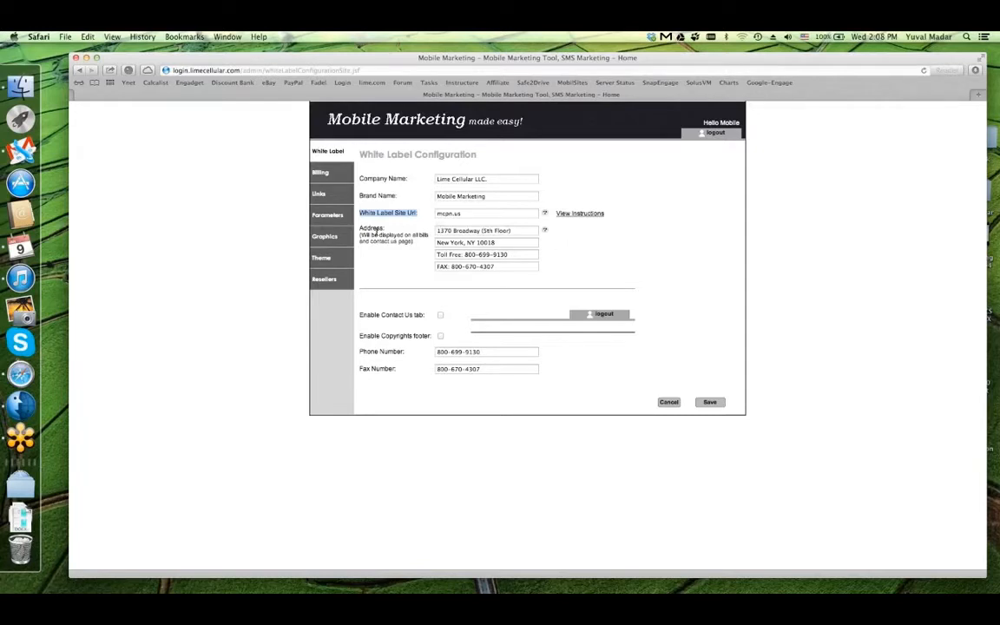
pyautogui.moveTo(360, 235)
pyautogui.mouseDown()
pyautogui.moveTo(424, 233)
pyautogui.moveTo(364, 229)
pyautogui.mouseUp()
pyautogui.click(363, 229)
# Enable the Contact Us tab to preview it in the sample header, and disable it again
pyautogui.click(441, 315)
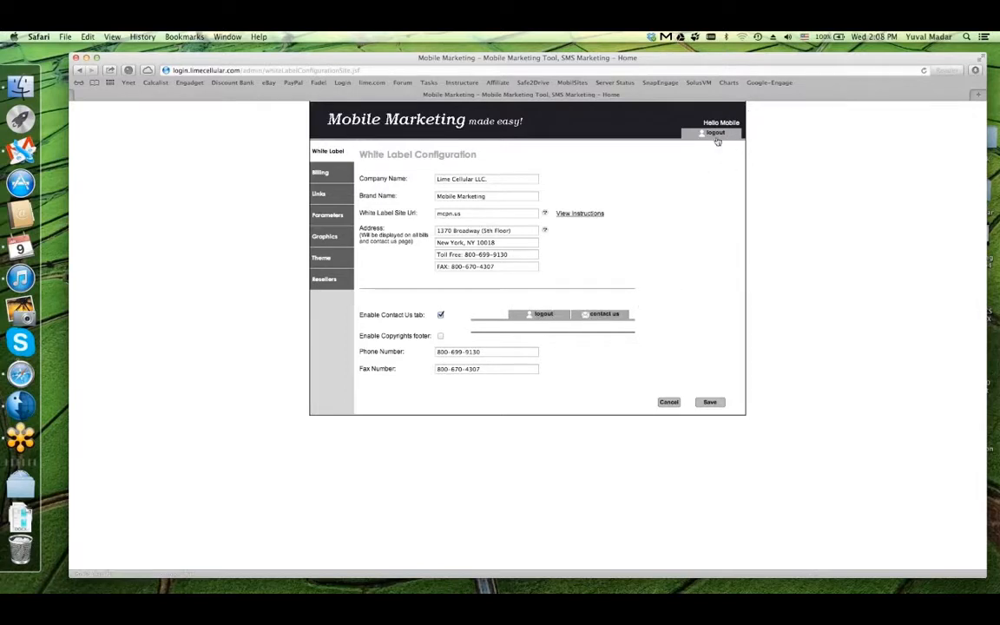
pyautogui.moveTo(733, 163); pyautogui.dragTo(702, 379)
pyautogui.click(705, 305)
pyautogui.click(441, 316)
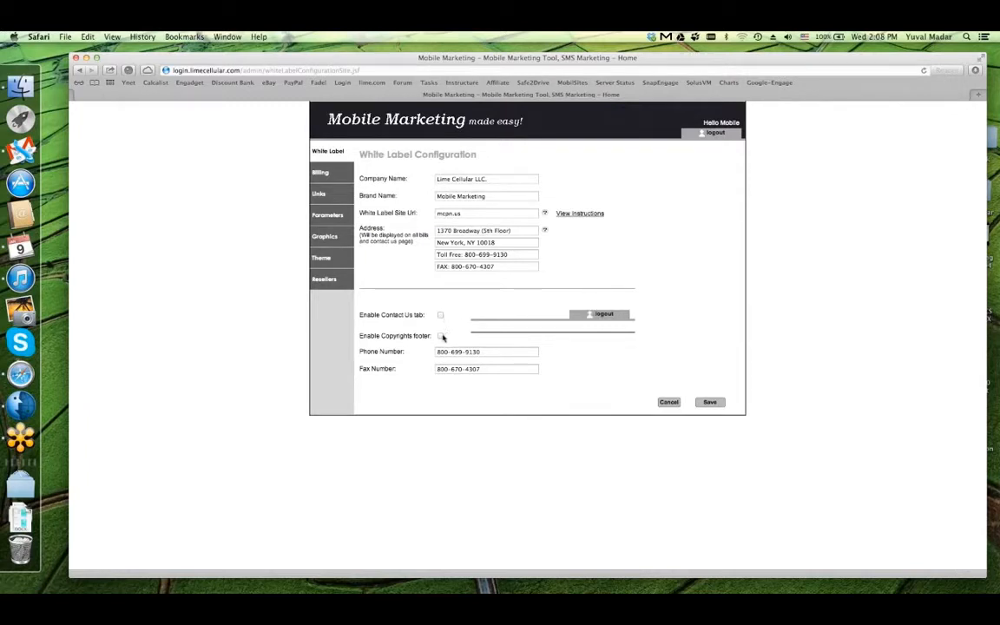
# Enable the Copyrights footer to compare its preview with the company name, and disable it again
pyautogui.click(441, 336)
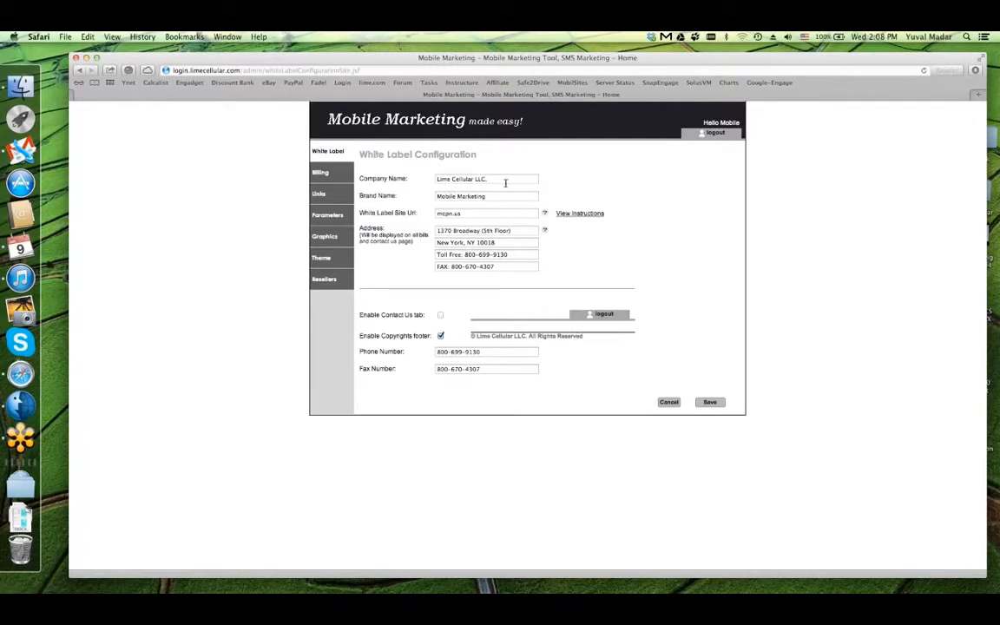
pyautogui.moveTo(507, 179); pyautogui.dragTo(435, 180)
pyautogui.moveTo(584, 336); pyautogui.dragTo(469, 335)
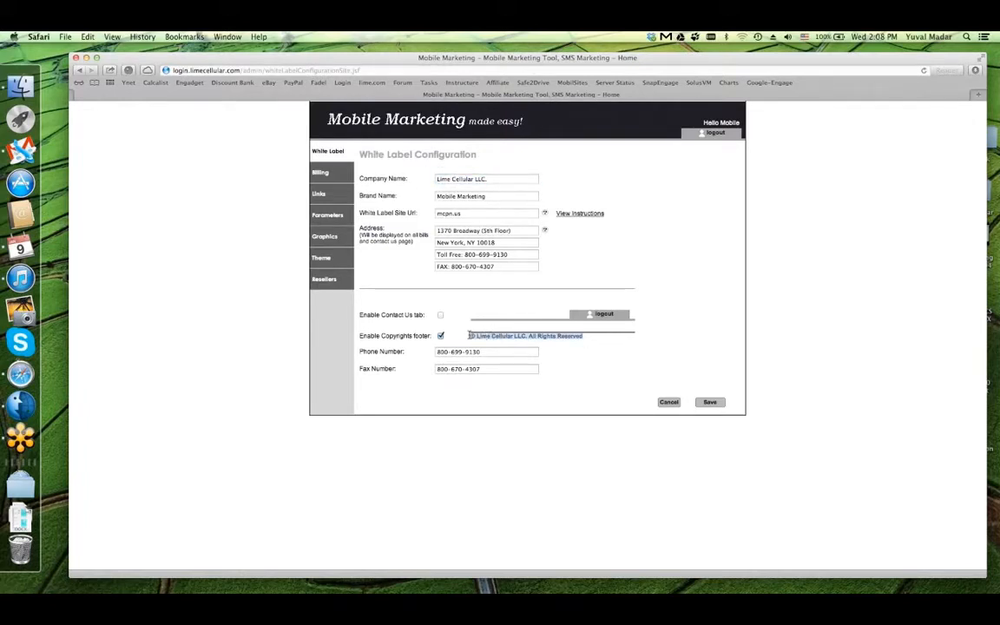
pyautogui.click(440, 337)
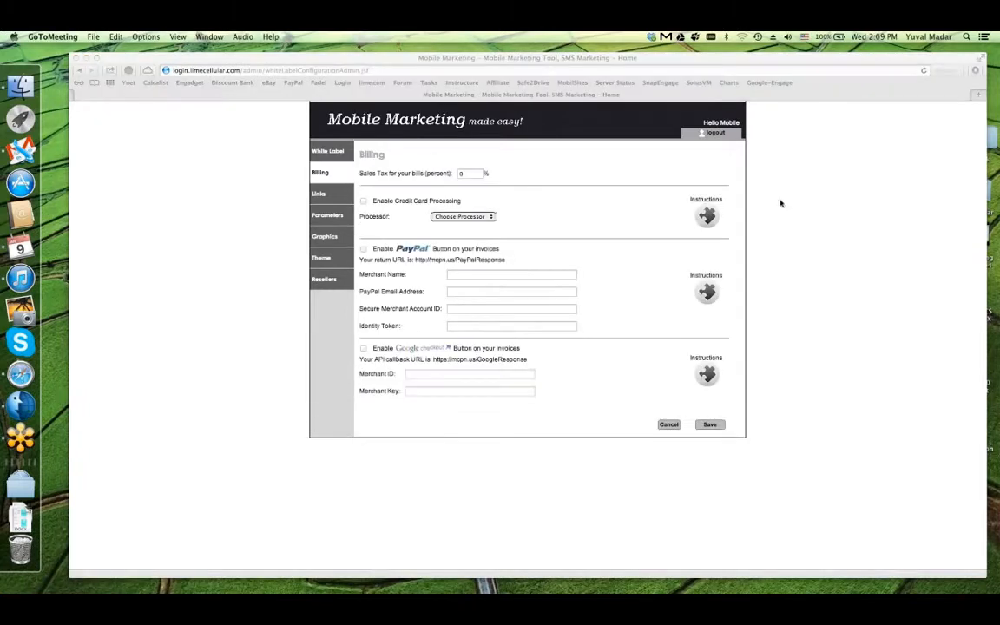
# Enable credit card processing in the billing settings and choose First Data as the processor
pyautogui.click(778, 207)
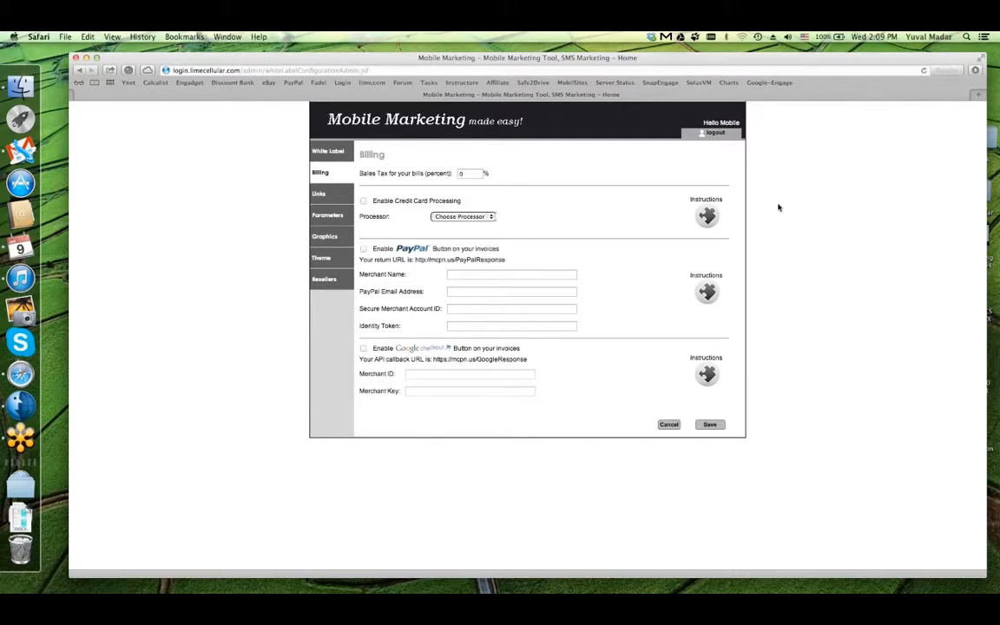
pyautogui.click(363, 201)
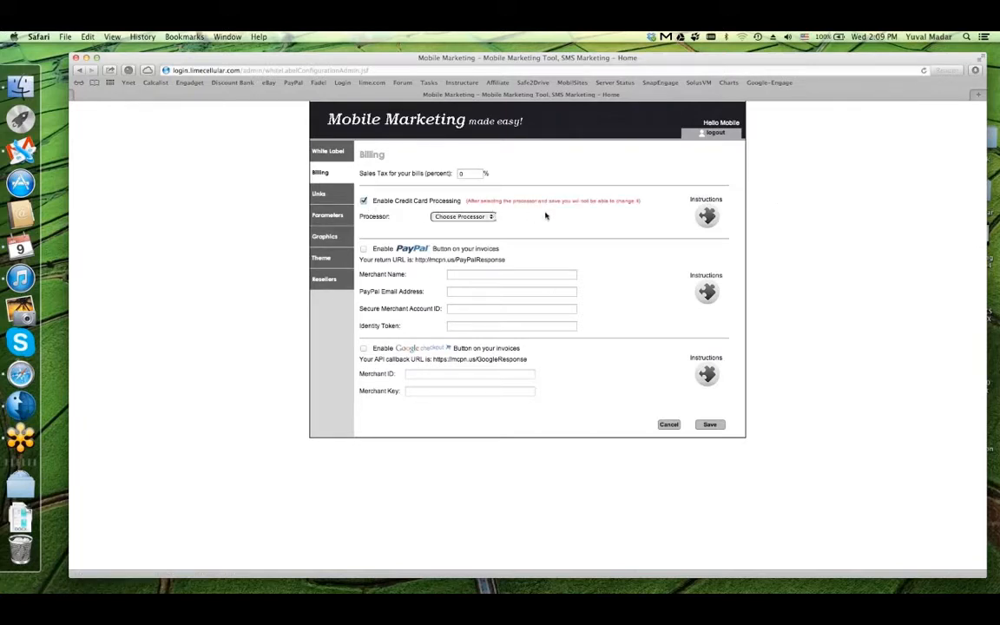
pyautogui.click(487, 217)
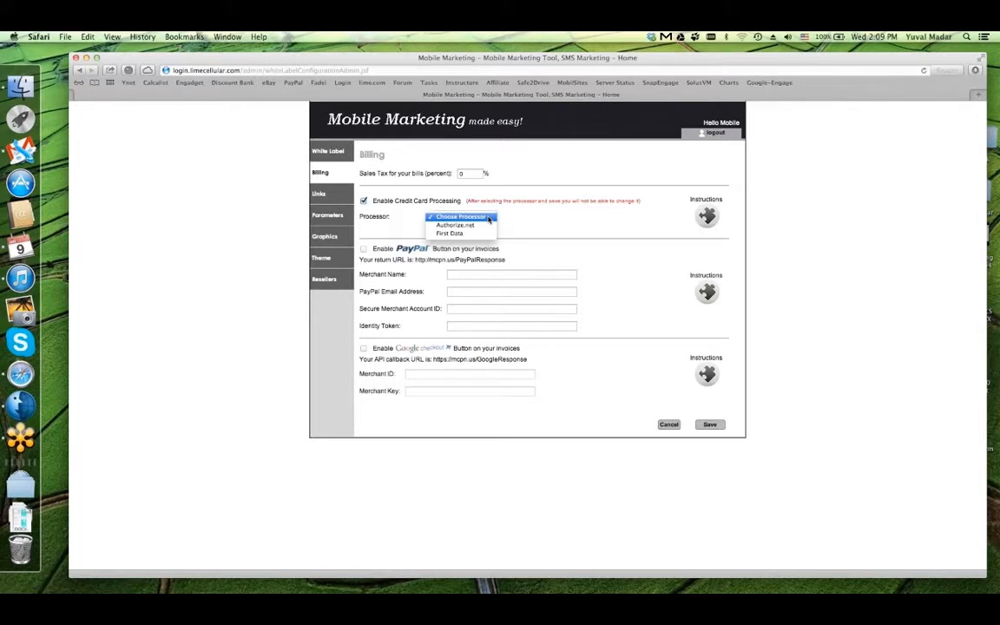
pyautogui.click(488, 217)
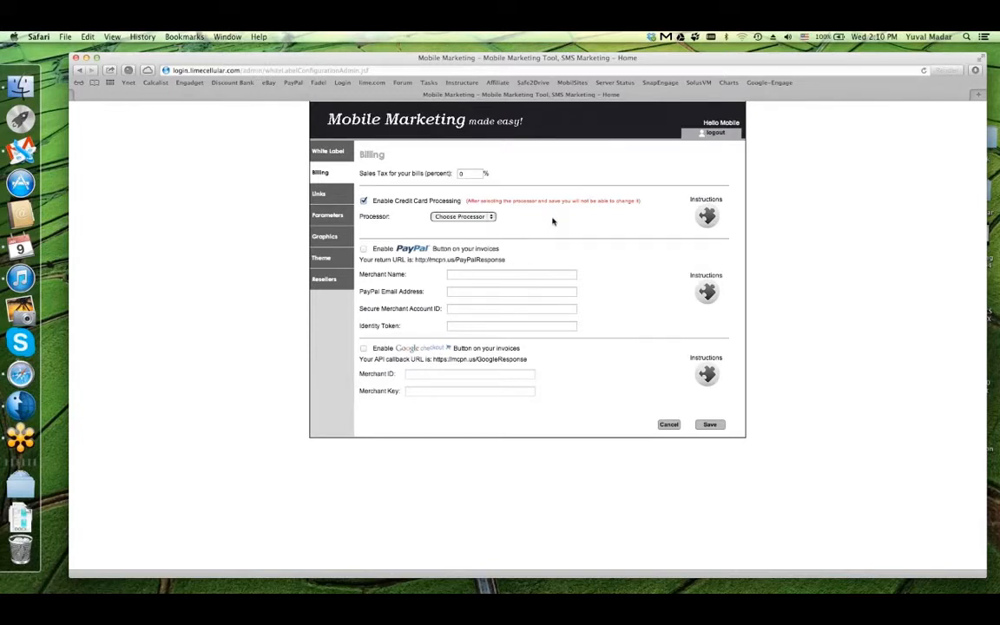
pyautogui.click(491, 218)
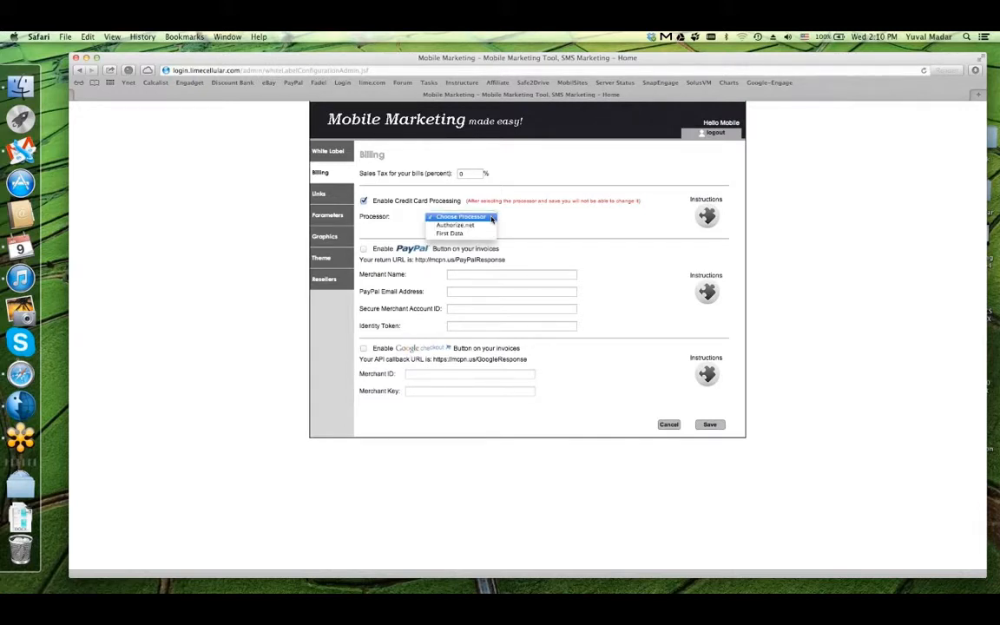
pyautogui.click(517, 219)
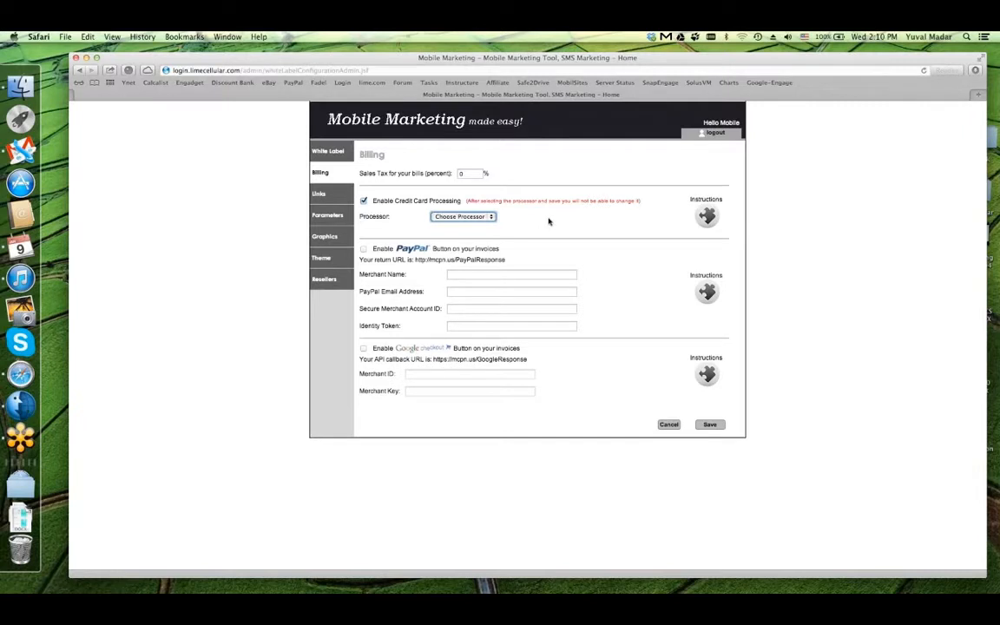
pyautogui.click(487, 220)
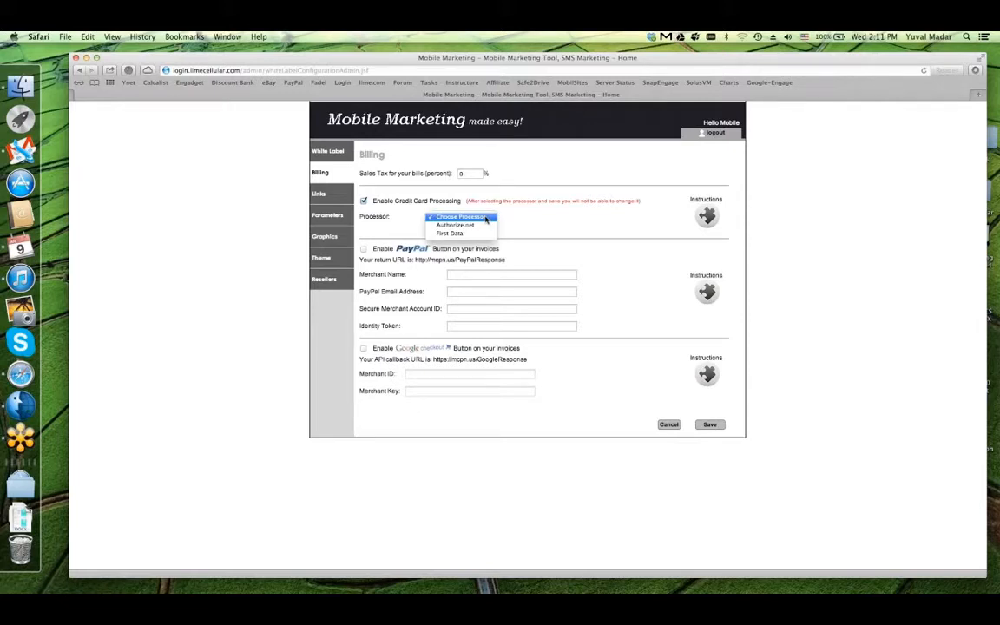
pyautogui.click(487, 217)
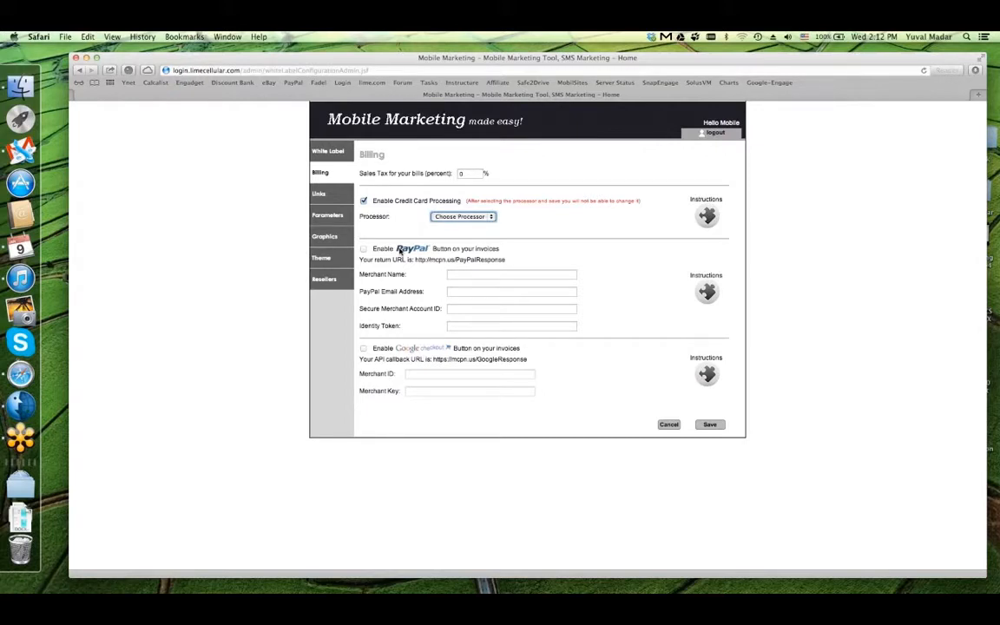
pyautogui.click(465, 217)
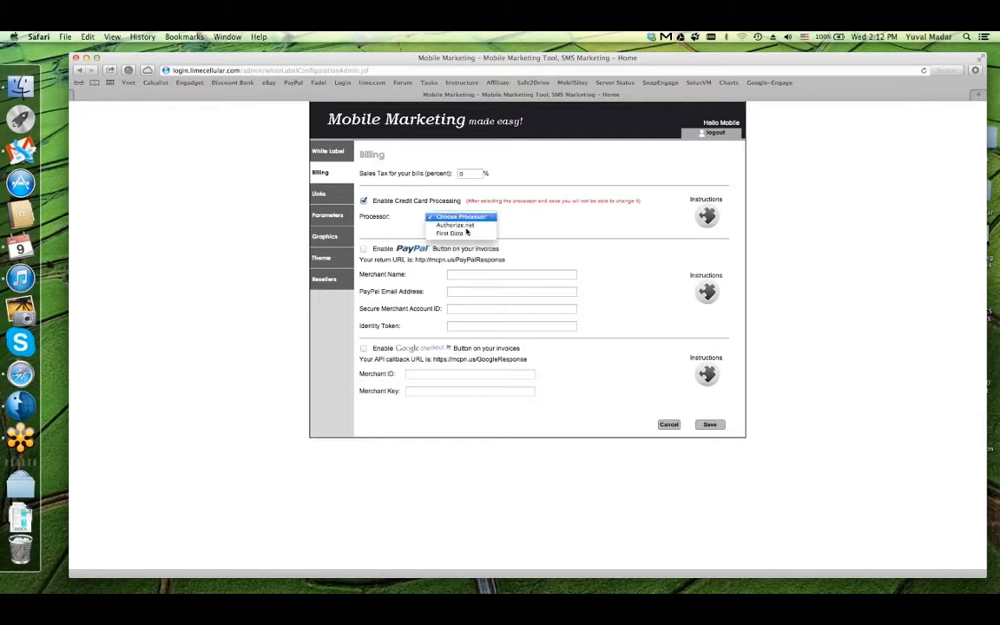
pyautogui.click(541, 222)
pyautogui.click(460, 217)
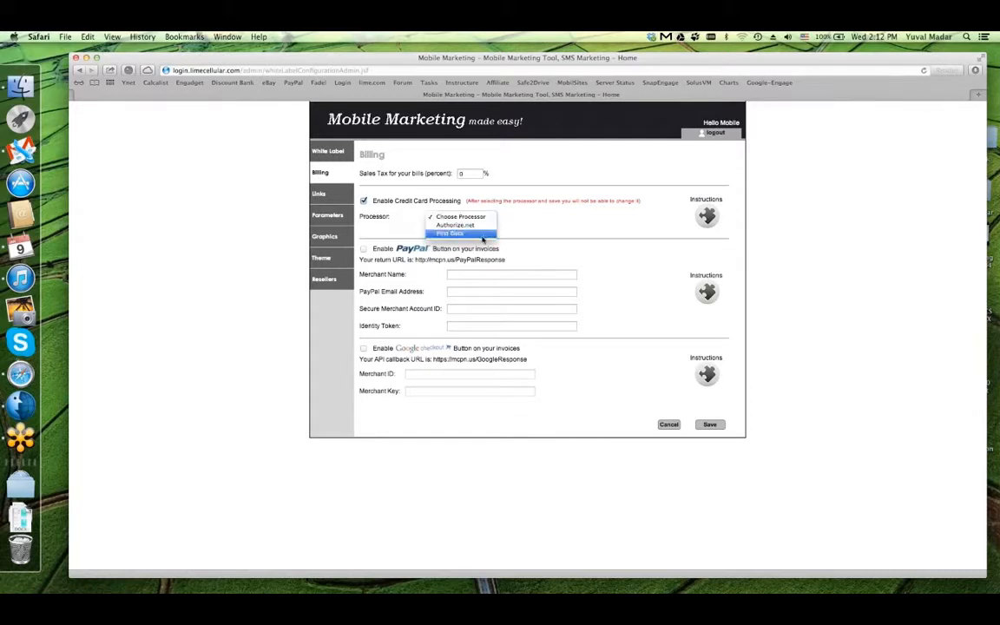
pyautogui.click(482, 235)
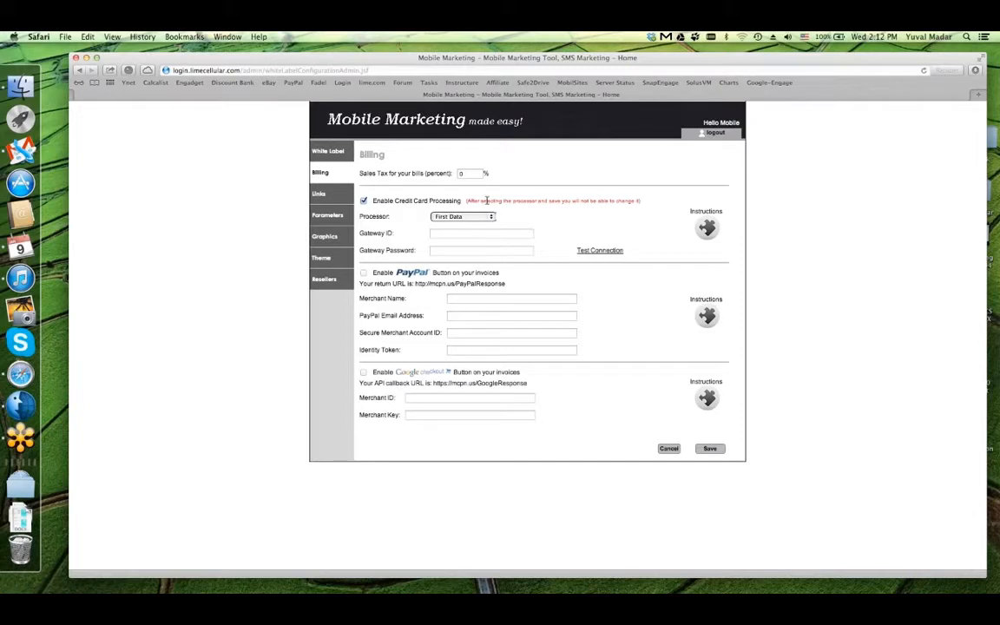
# Read the note beside Enable Credit Card Processing and examine the sales tax percentage field
pyautogui.moveTo(466, 201); pyautogui.dragTo(632, 200)
pyautogui.click(624, 209)
pyautogui.click(480, 173)
# Open the Links settings, test the default Getting Started movie for advertisers, and close its preview
pyautogui.click(318, 193)
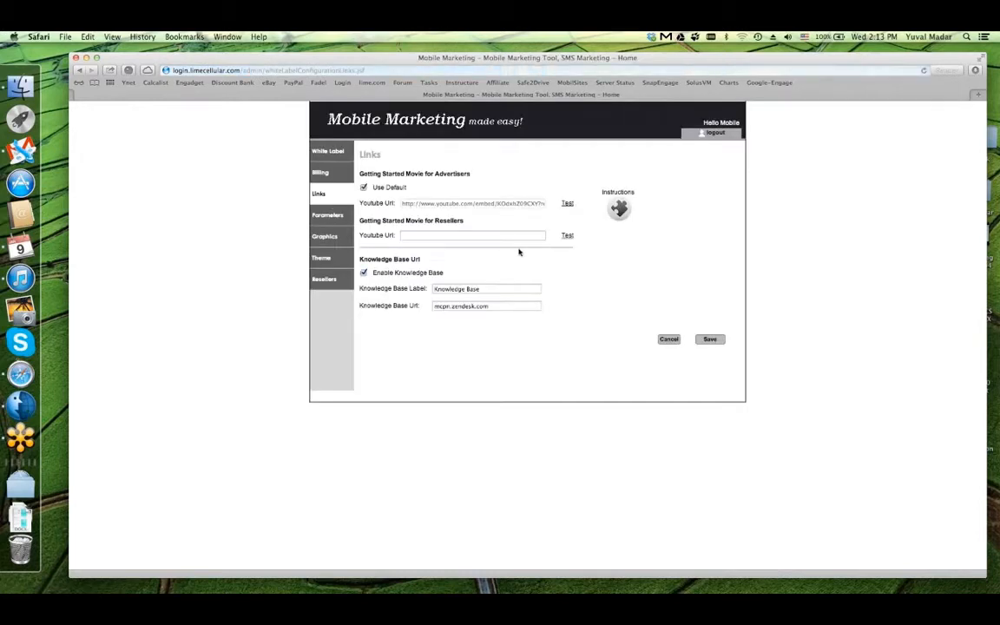
pyautogui.click(568, 204)
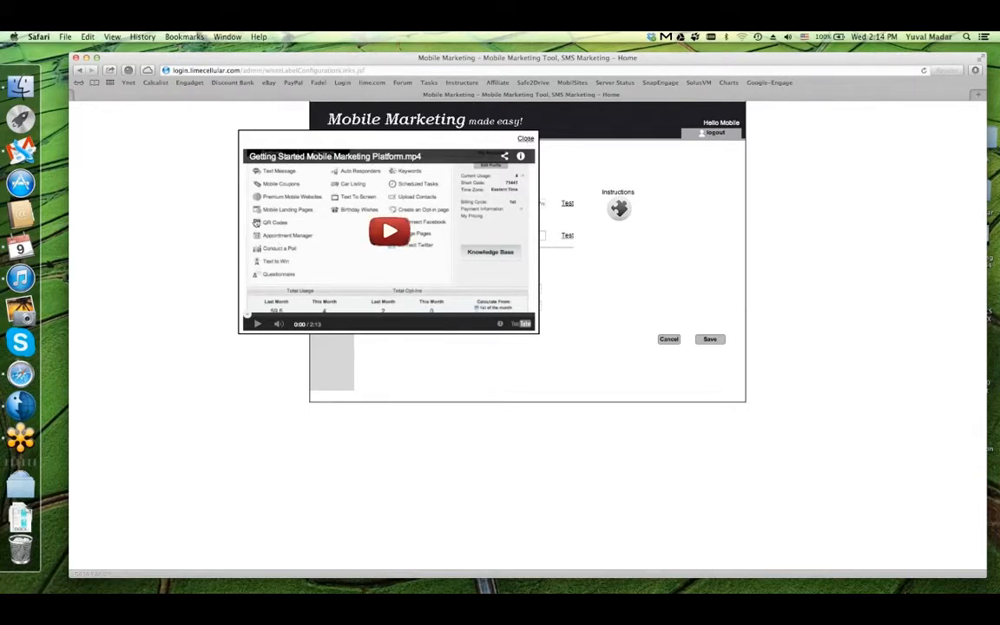
pyautogui.click(525, 140)
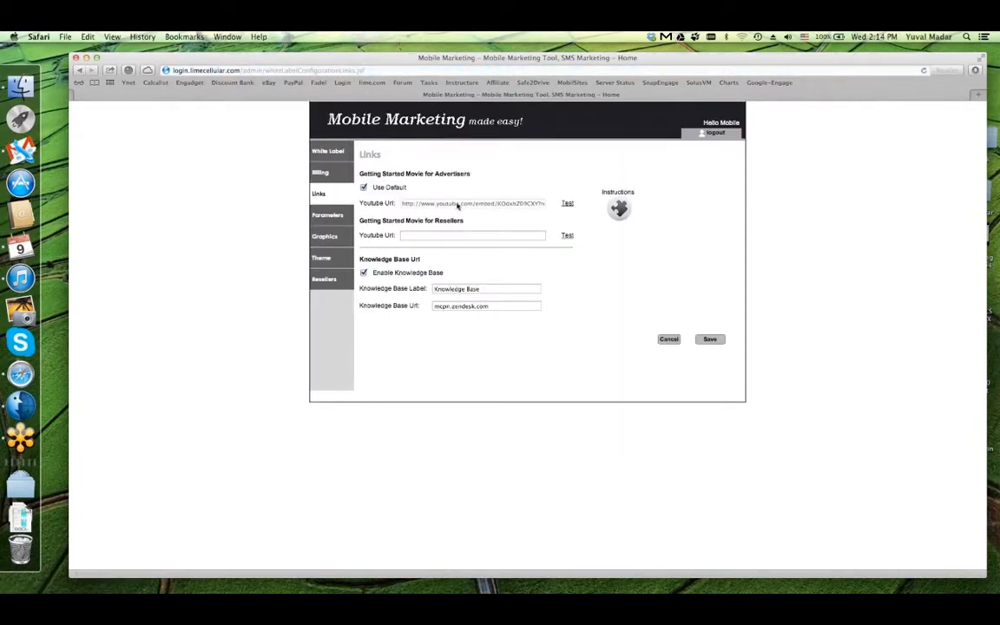
# Turn off the default advertiser movie, examine the resellers' Youtube Url field, and turn the default back on
pyautogui.click(364, 187)
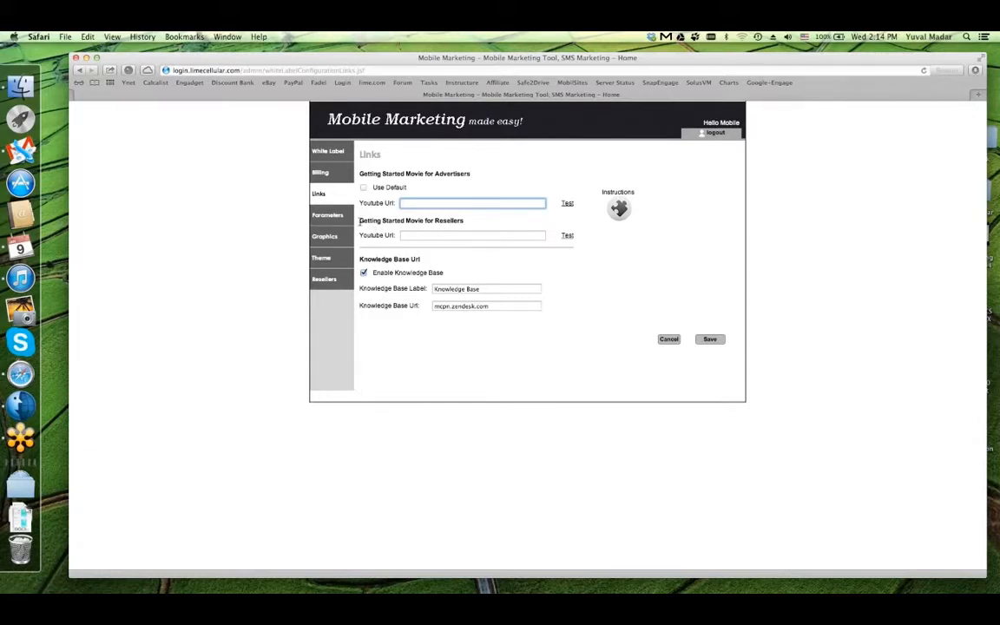
pyautogui.moveTo(359, 221); pyautogui.dragTo(462, 220)
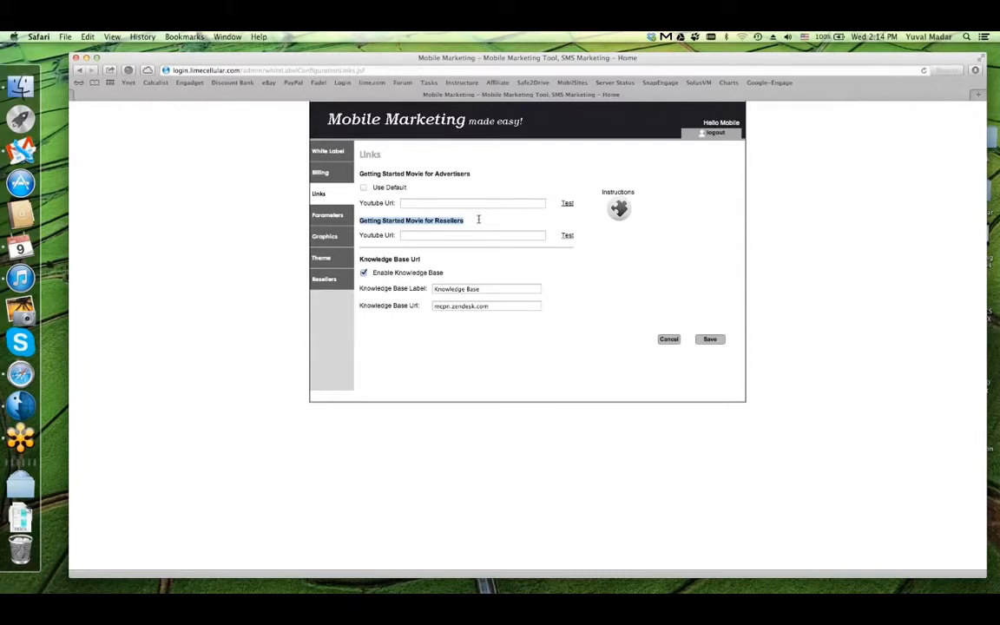
pyautogui.click(465, 234)
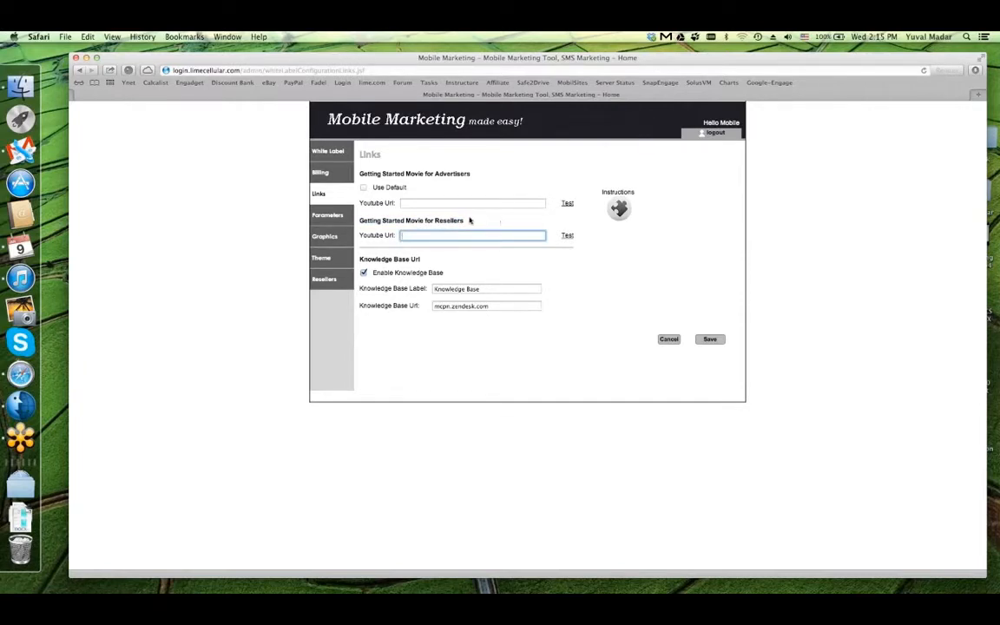
pyautogui.moveTo(462, 222); pyautogui.dragTo(361, 219)
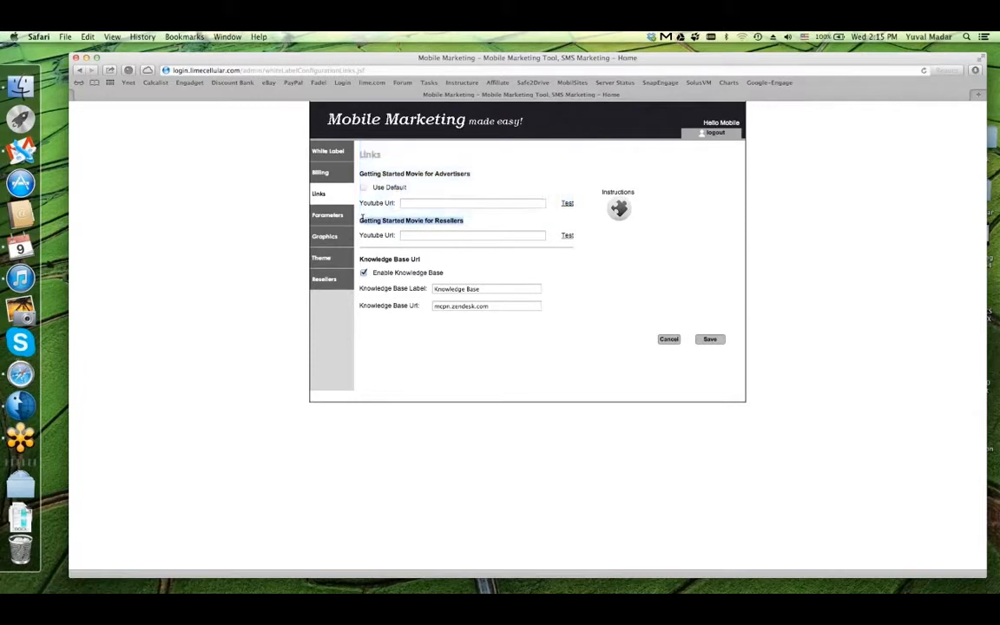
pyautogui.click(363, 188)
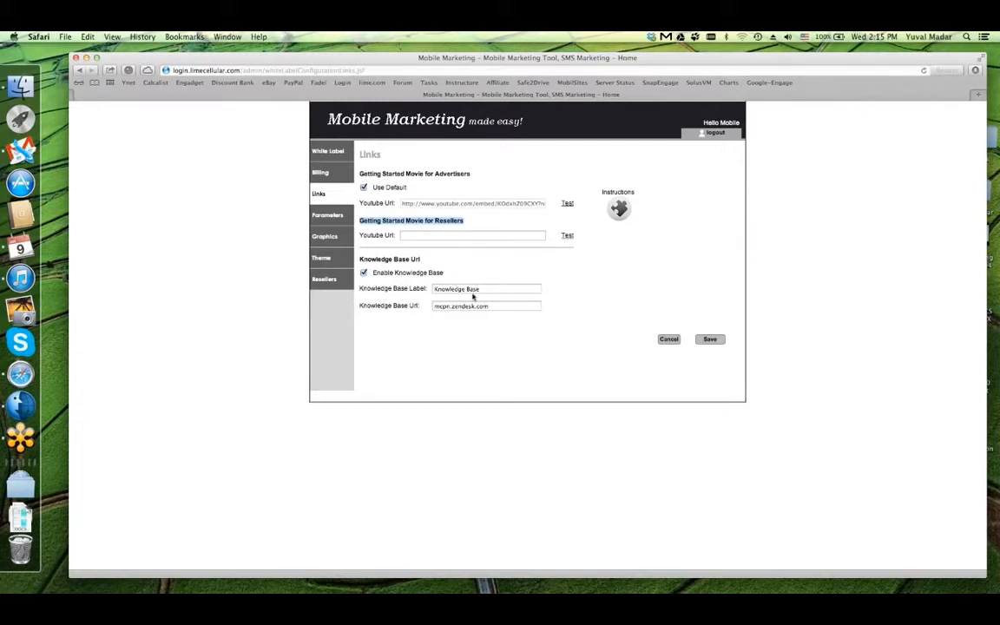
# Examine the Knowledge Base label and Knowledge Base URL fields in the Links settings
pyautogui.click(502, 307)
pyautogui.tripleClick(506, 306)
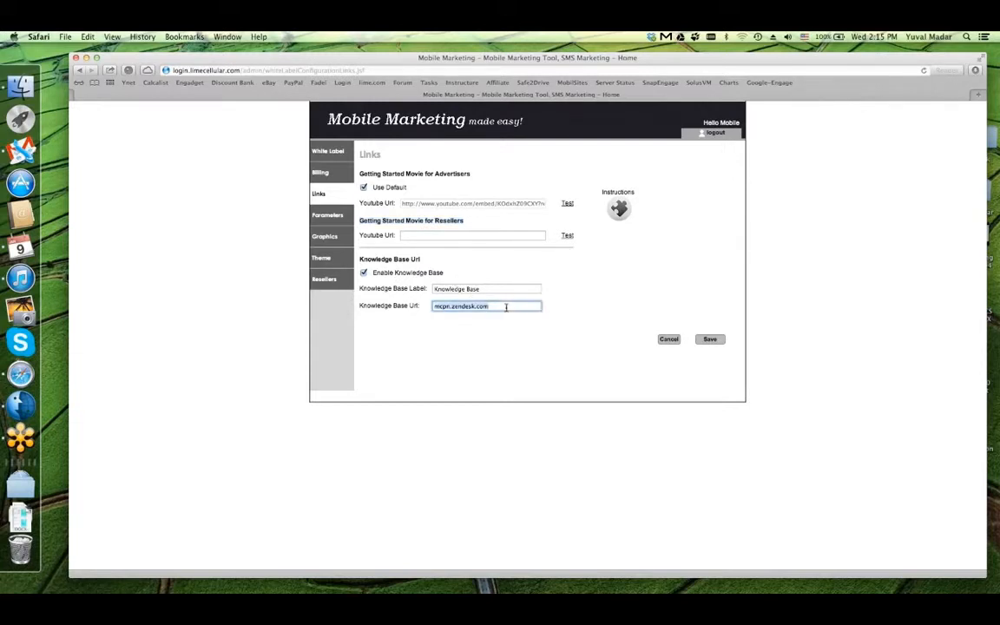
pyautogui.tripleClick(501, 289)
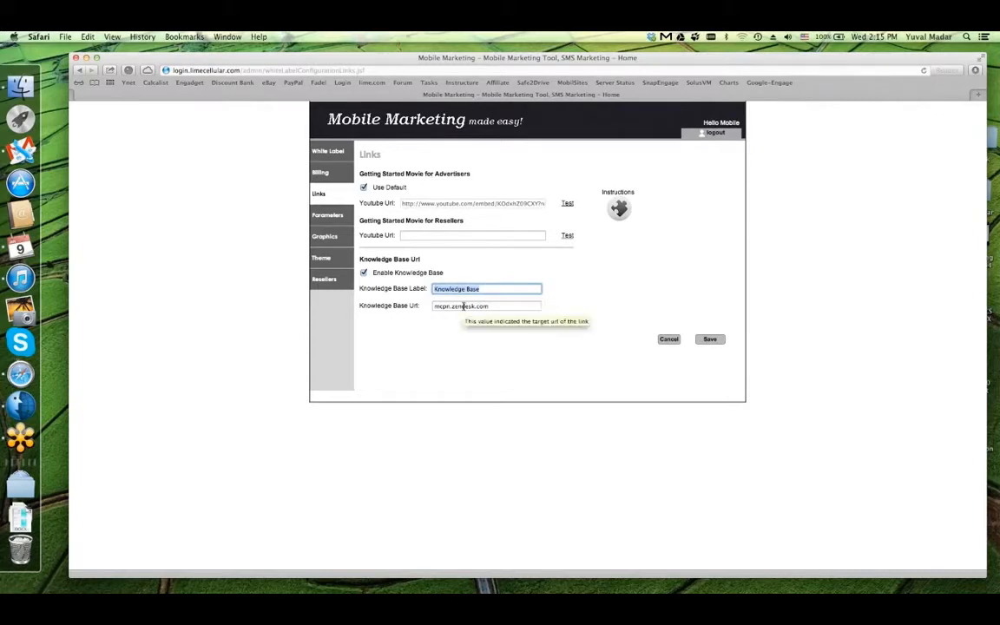
pyautogui.click(463, 305)
pyautogui.tripleClick(464, 306)
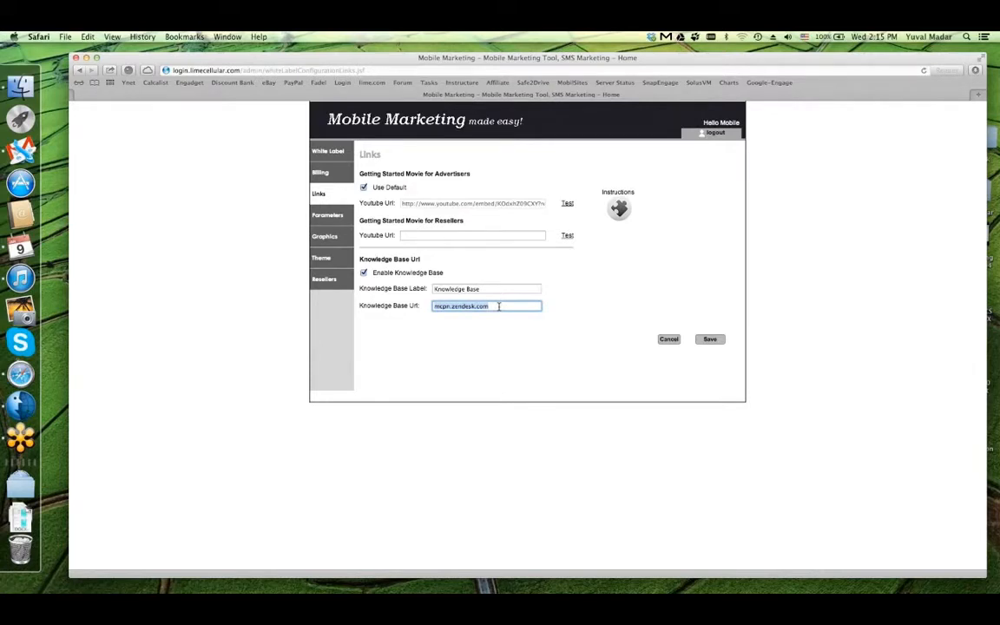
pyautogui.click(498, 287)
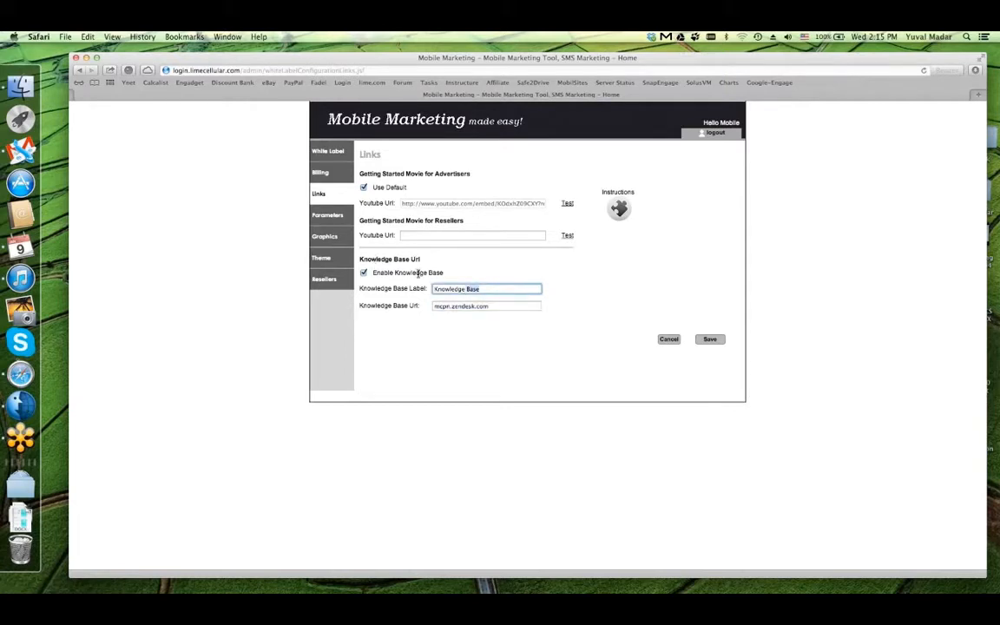
pyautogui.moveTo(508, 288); pyautogui.dragTo(393, 286)
pyautogui.click(467, 306)
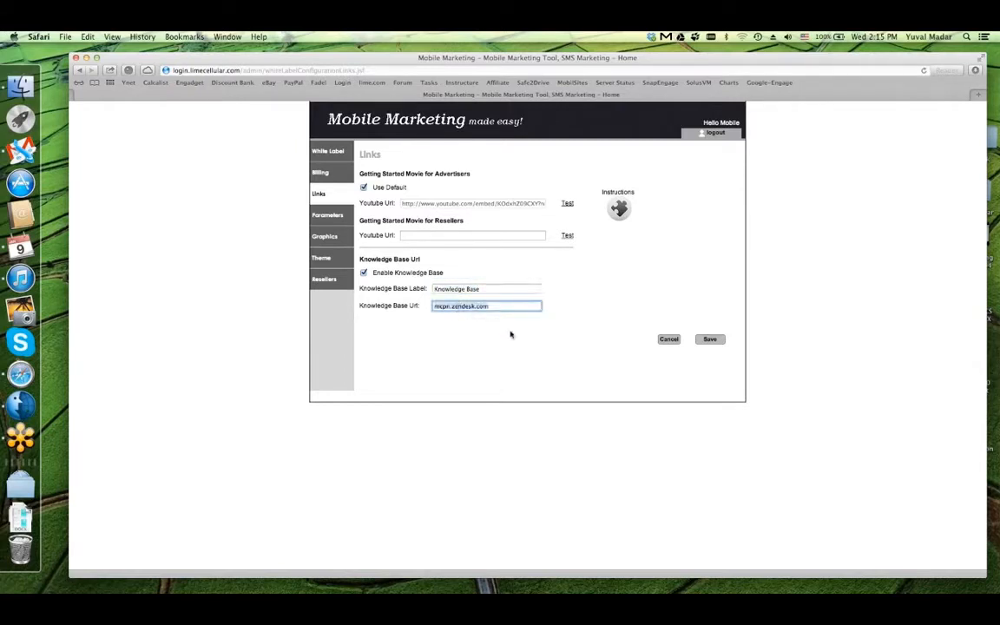
pyautogui.click(557, 348)
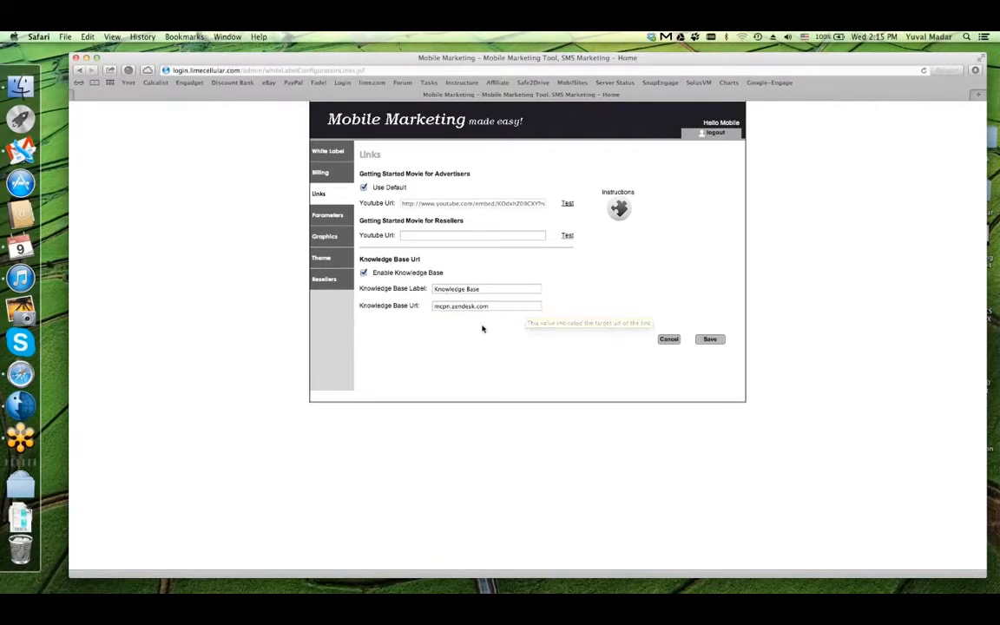
pyautogui.click(495, 289)
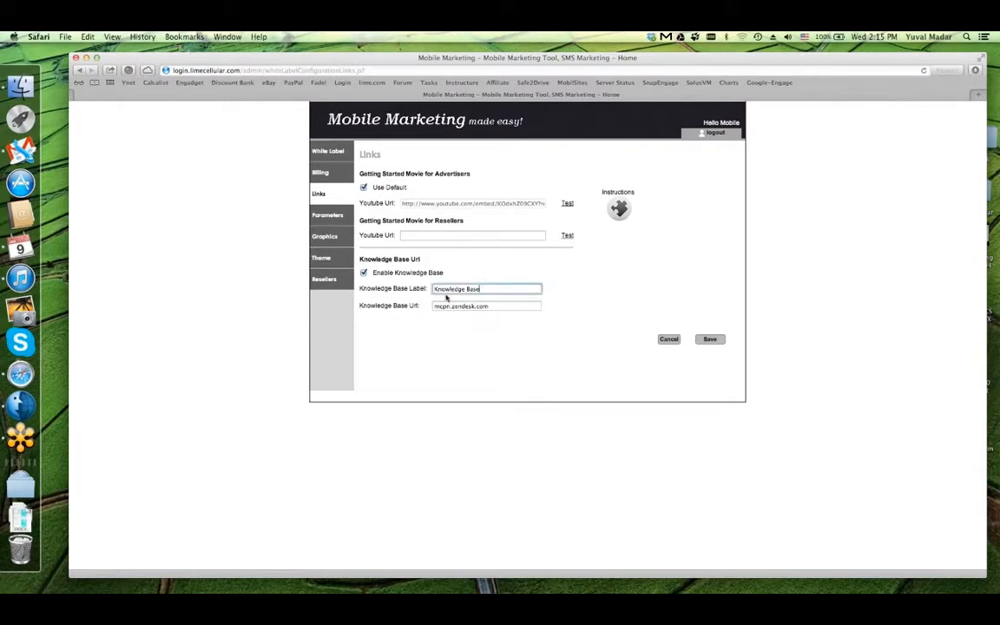
pyautogui.click(499, 306)
pyautogui.click(527, 328)
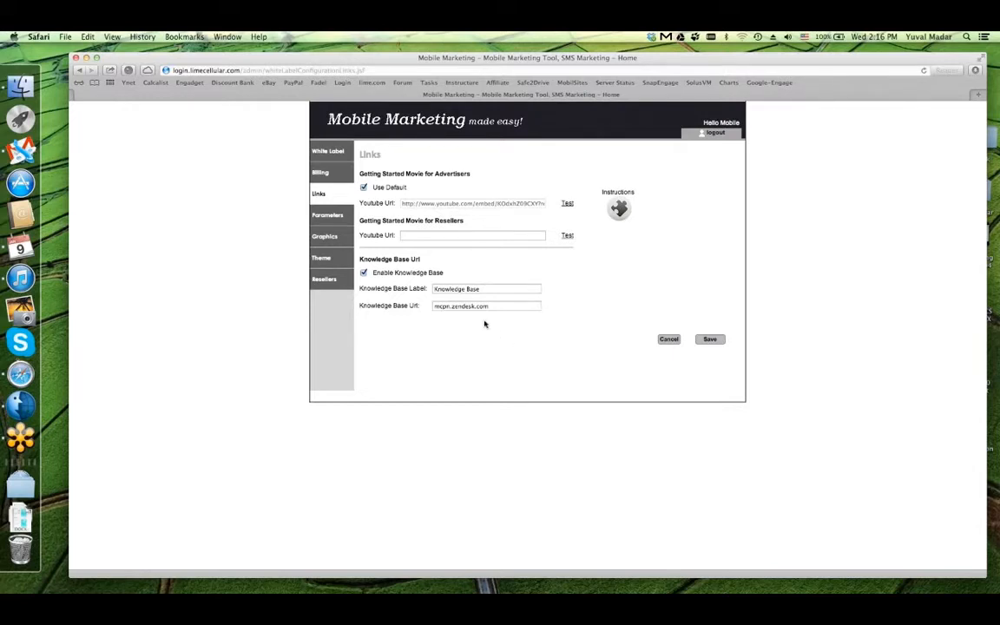
# Open the Parameters settings and examine the free credits granted at advertiser signup
pyautogui.click(317, 214)
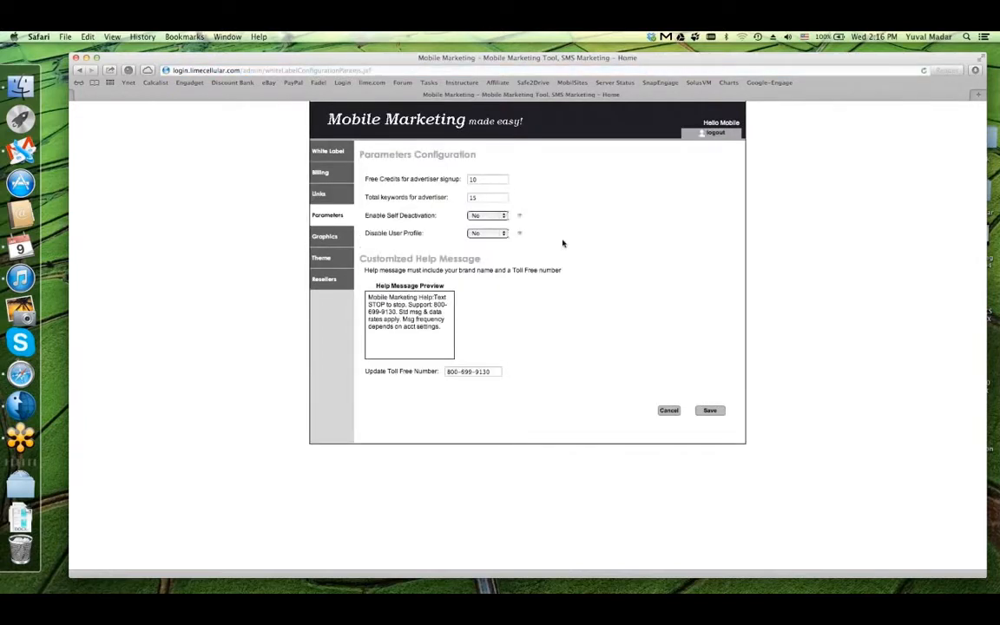
pyautogui.moveTo(366, 179); pyautogui.dragTo(460, 178)
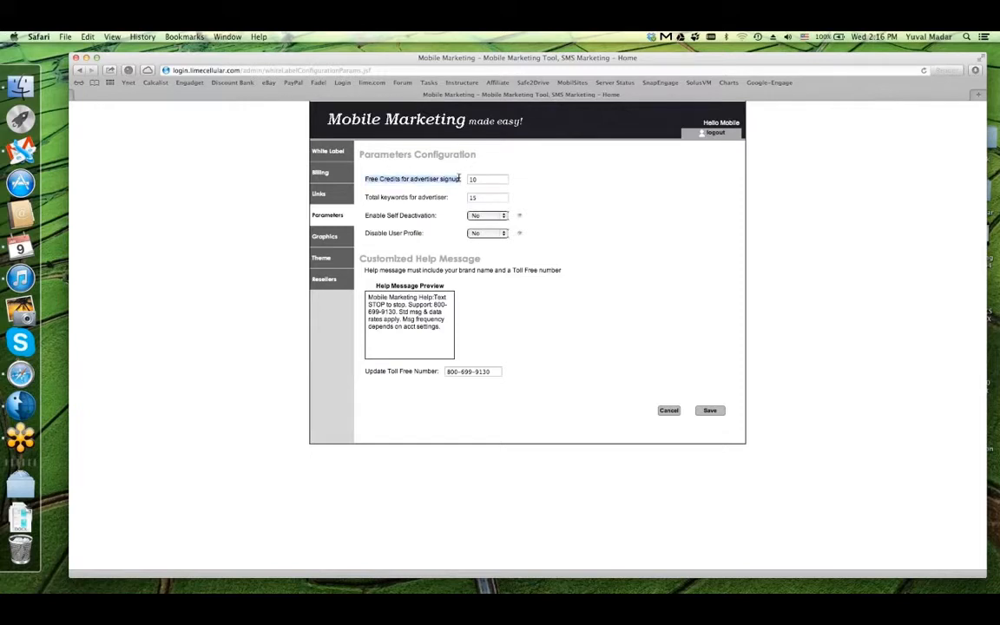
pyautogui.click(502, 178)
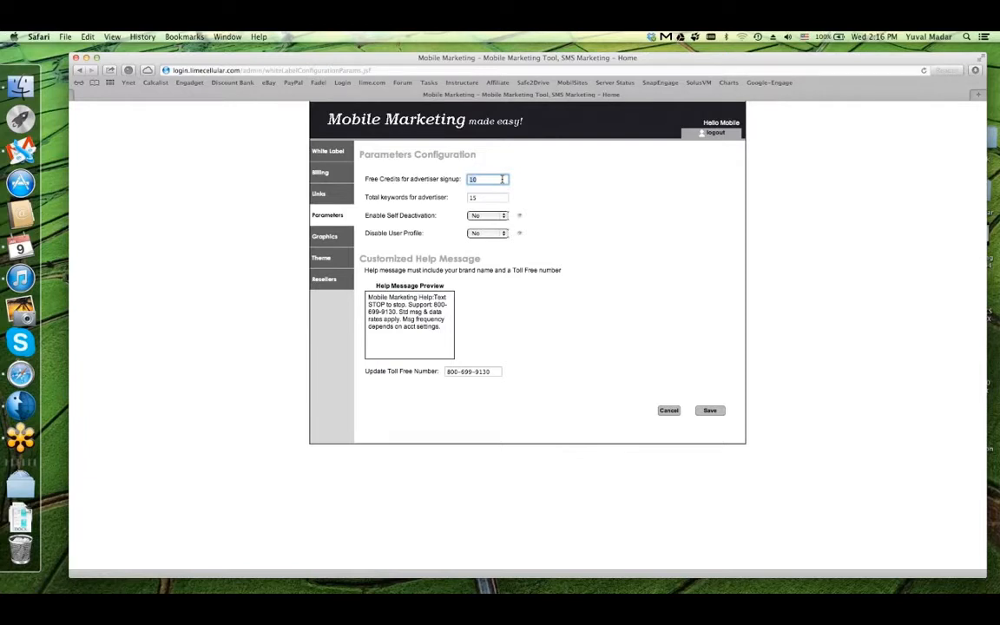
pyautogui.click(544, 188)
pyautogui.doubleClick(500, 179)
pyautogui.moveTo(366, 178); pyautogui.dragTo(500, 179)
pyautogui.click(501, 179)
# Review the total keywords for advertiser field alongside the free signup credits field
pyautogui.click(501, 197)
pyautogui.click(505, 179)
pyautogui.click(500, 196)
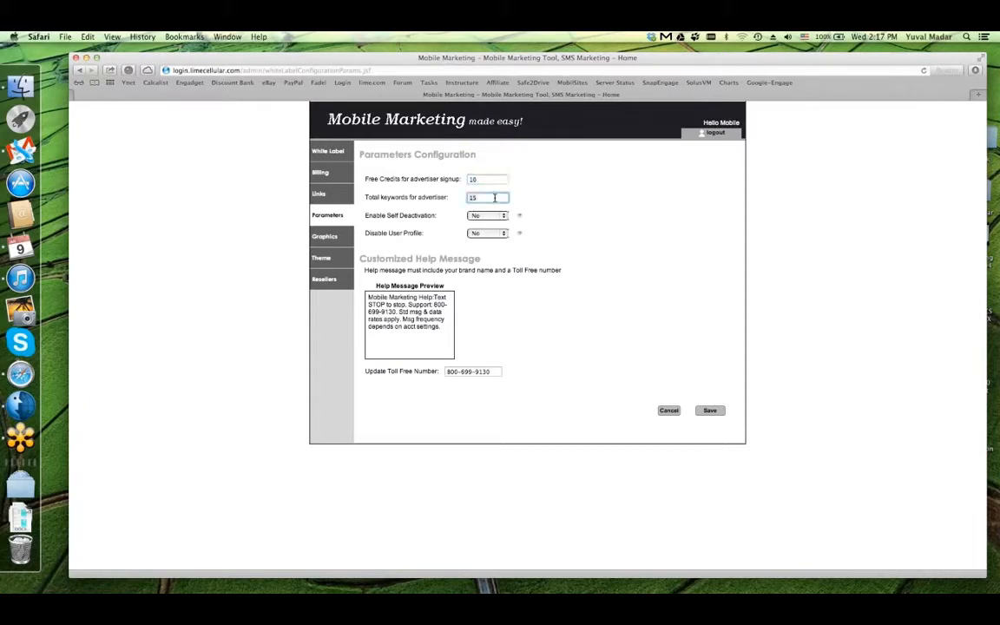
pyautogui.click(504, 180)
pyautogui.doubleClick(504, 182)
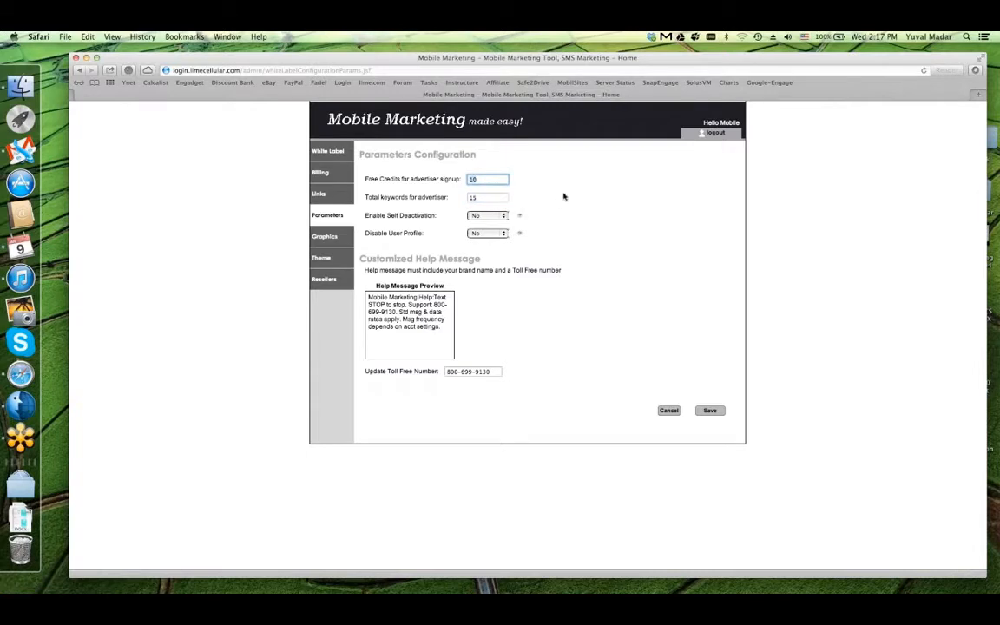
pyautogui.click(483, 178)
pyautogui.click(410, 174)
pyautogui.moveTo(410, 174); pyautogui.dragTo(476, 176)
pyautogui.click(601, 176)
pyautogui.doubleClick(494, 179)
pyautogui.doubleClick(496, 198)
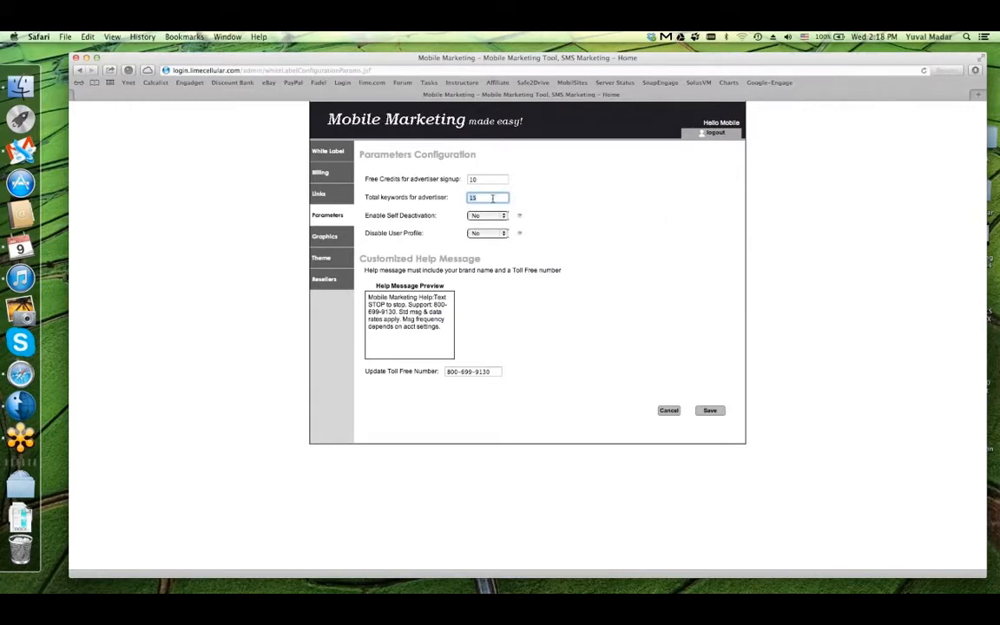
pyautogui.click(584, 205)
# Try Yes for Enable Self Deactivation, set it back to No, and review its options
pyautogui.click(503, 216)
pyautogui.click(504, 215)
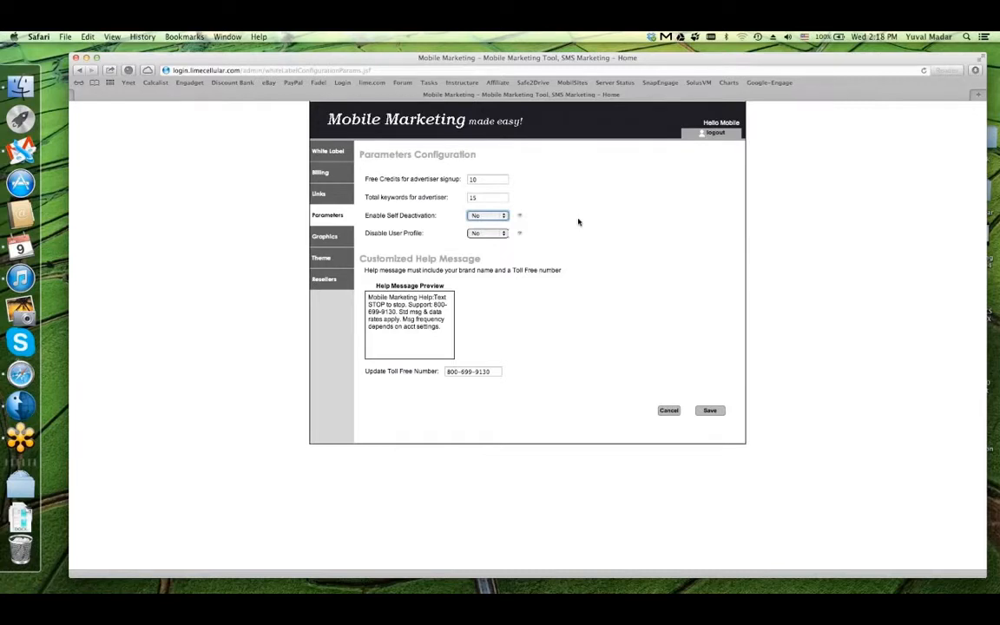
pyautogui.click(502, 215)
pyautogui.click(501, 204)
pyautogui.click(502, 216)
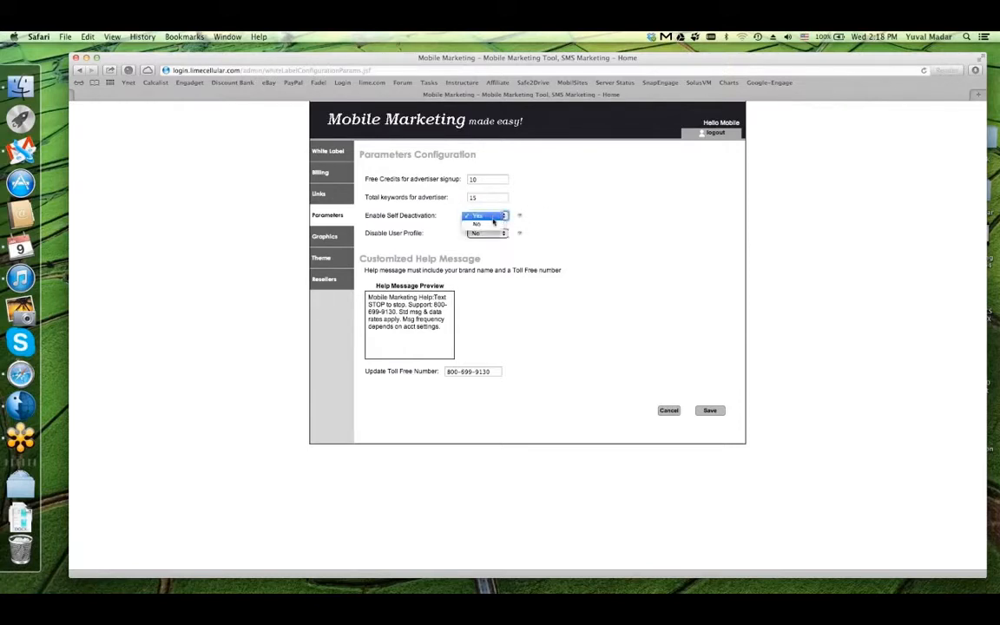
pyautogui.click(484, 226)
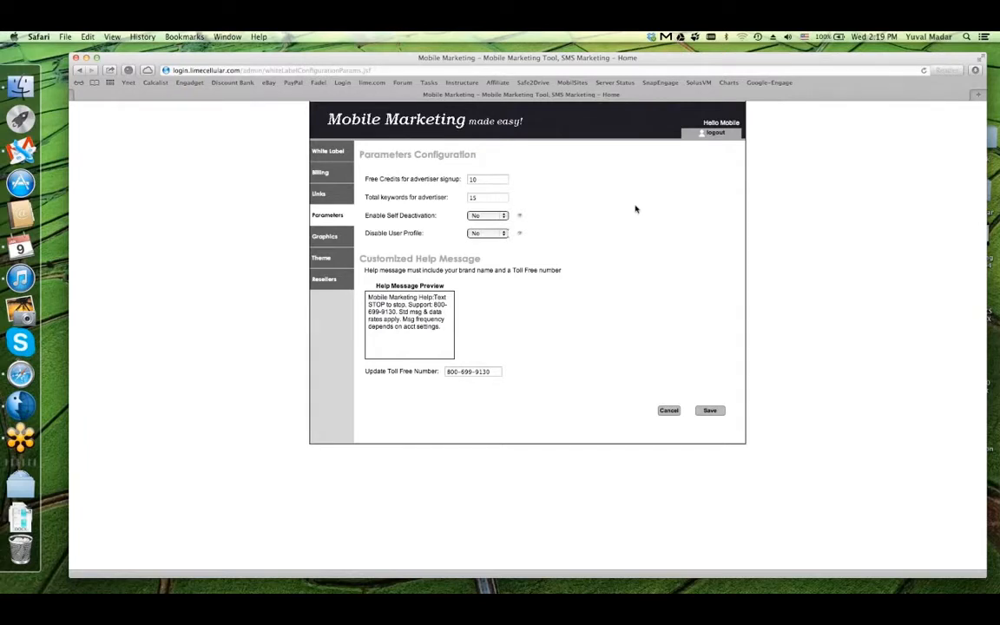
pyautogui.click(490, 217)
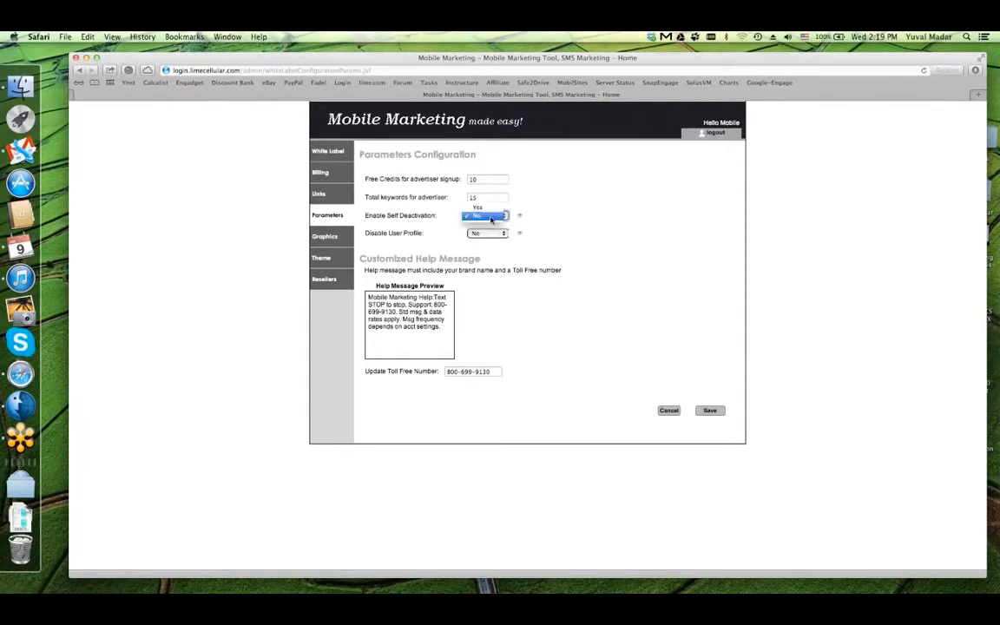
pyautogui.click(593, 234)
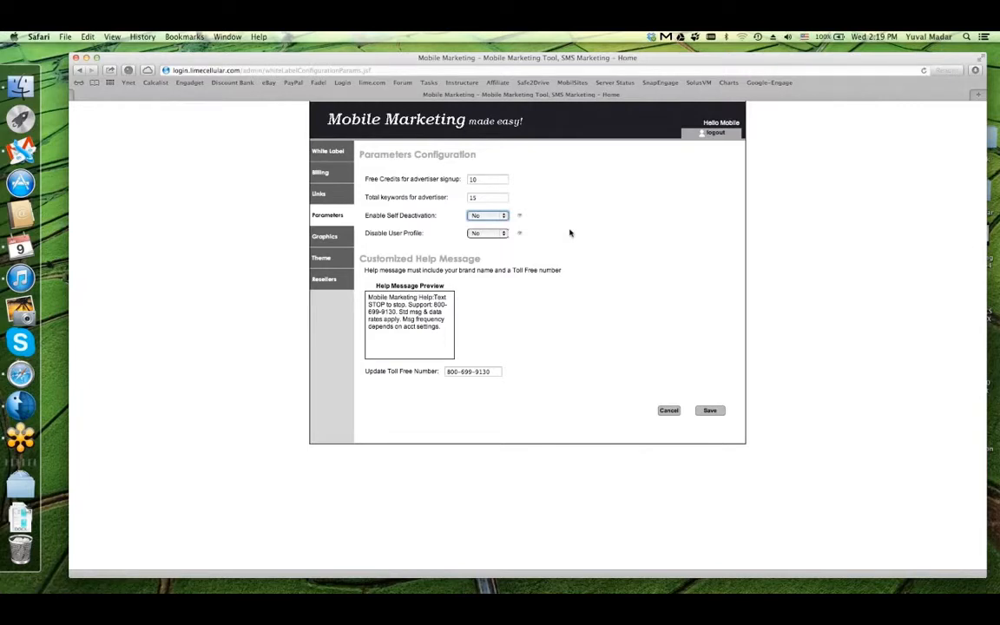
pyautogui.click(486, 215)
pyautogui.click(476, 215)
# Read the note beside Disable User Profile, try Yes for it, and set it back to No
pyautogui.moveTo(519, 236)
pyautogui.click(487, 233)
pyautogui.click(482, 235)
pyautogui.click(499, 232)
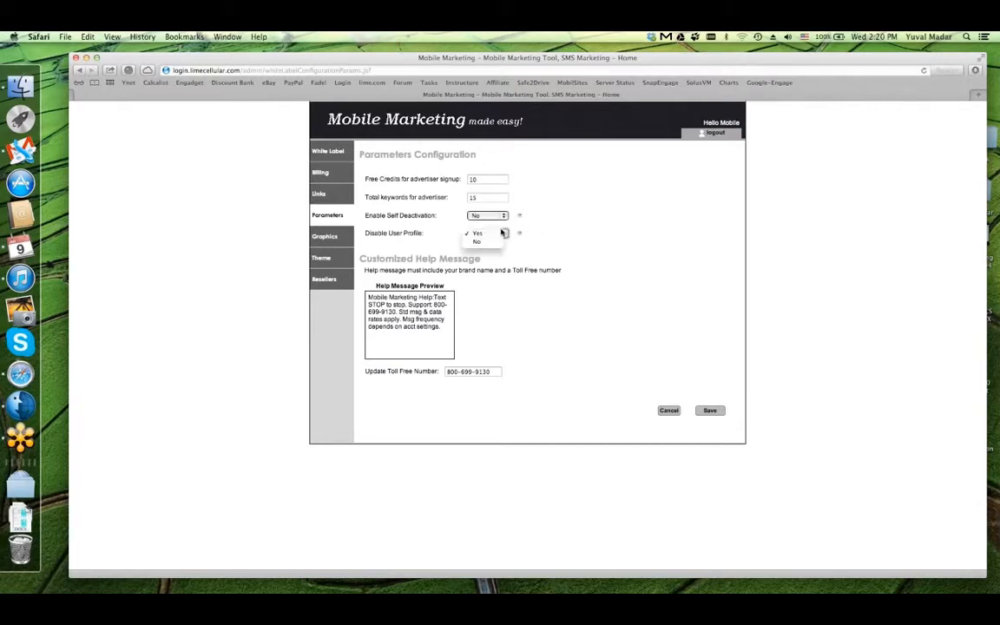
pyautogui.press('Return')
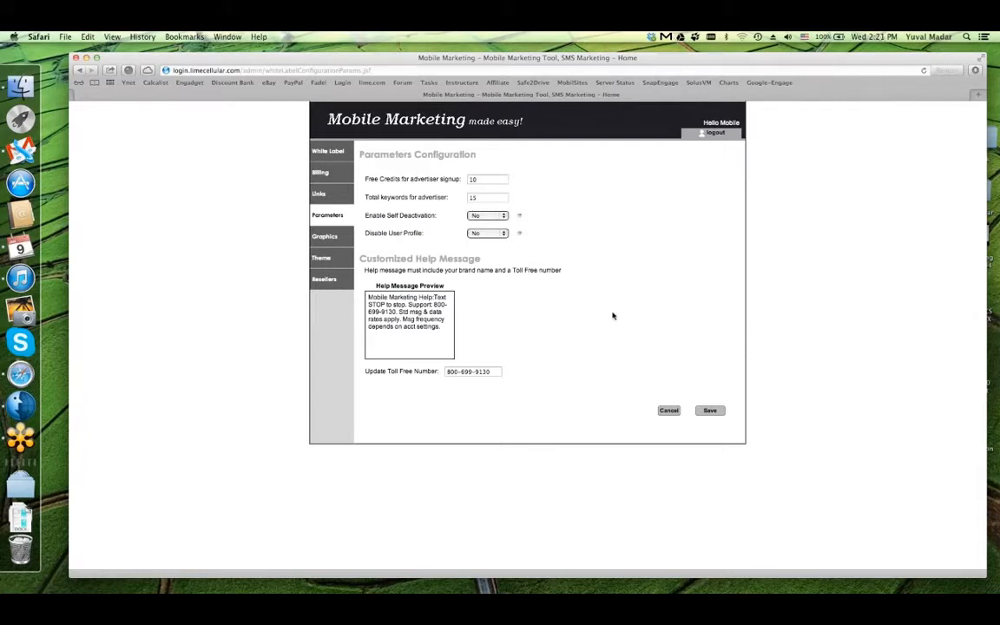
# Examine the toll-free number field under Customized Help Message alongside the help message preview
pyautogui.click(465, 370)
pyautogui.click(535, 359)
pyautogui.tripleClick(493, 371)
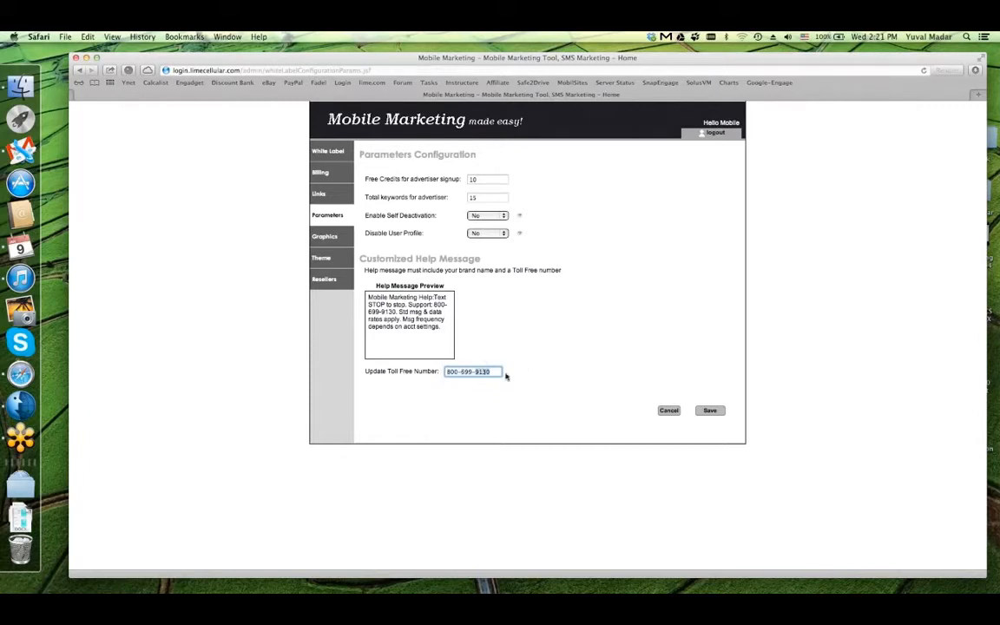
pyautogui.click(525, 378)
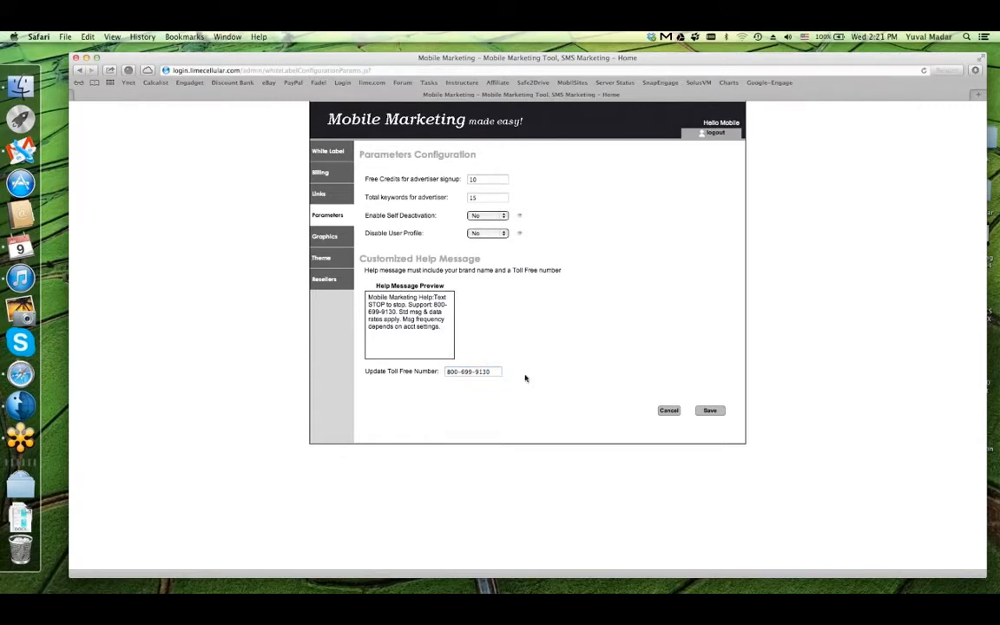
pyautogui.tripleClick(493, 371)
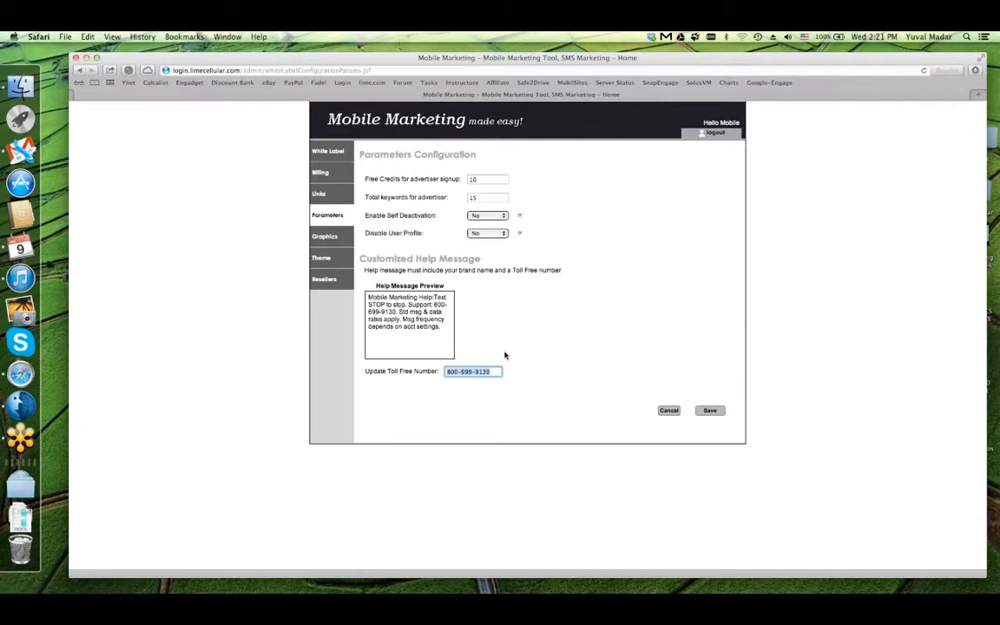
pyautogui.click(535, 284)
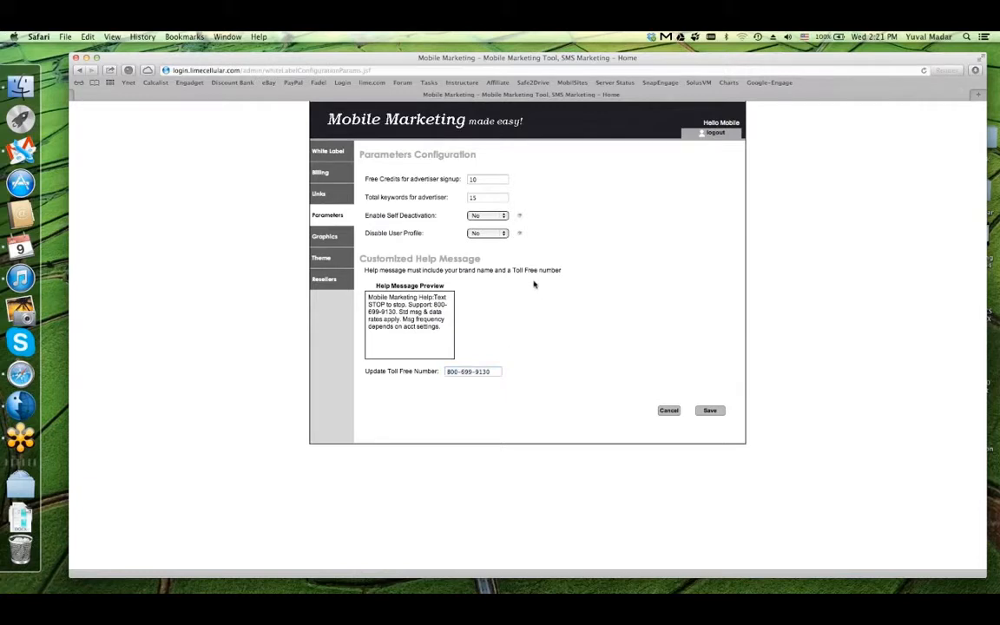
# Open the Graphics settings and shift the browser window slightly to fit the whole Site Graphics page
pyautogui.click(349, 240)
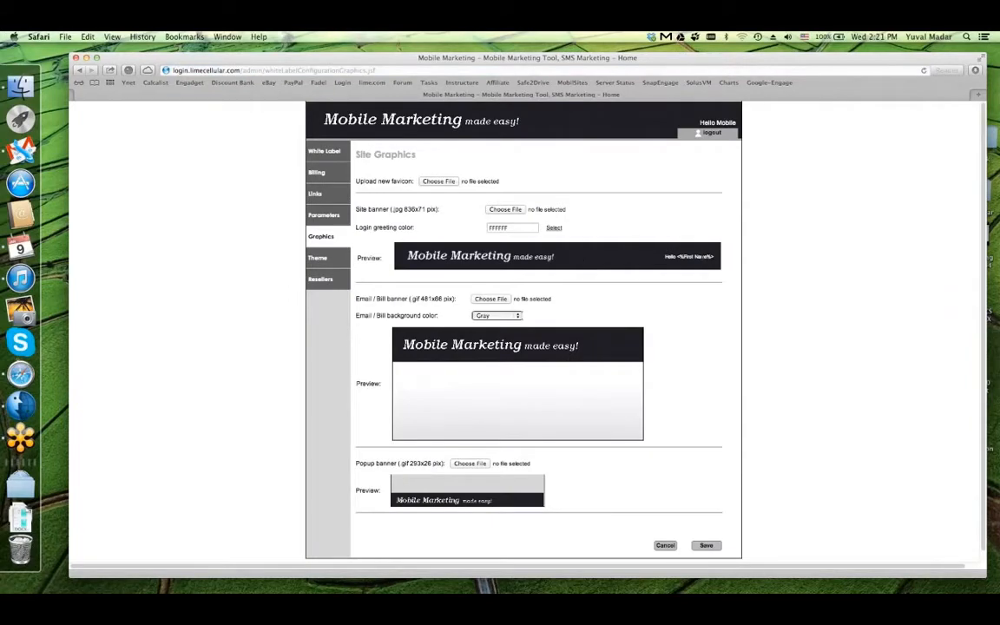
pyautogui.moveTo(566, 58); pyautogui.dragTo(565, 55)
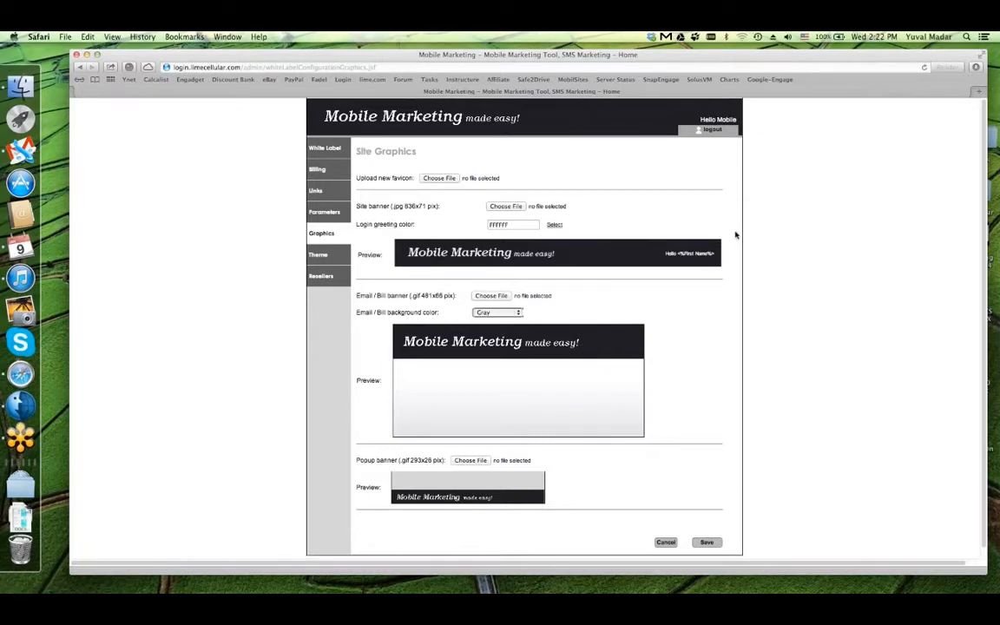
pyautogui.moveTo(387, 61); pyautogui.dragTo(396, 60)
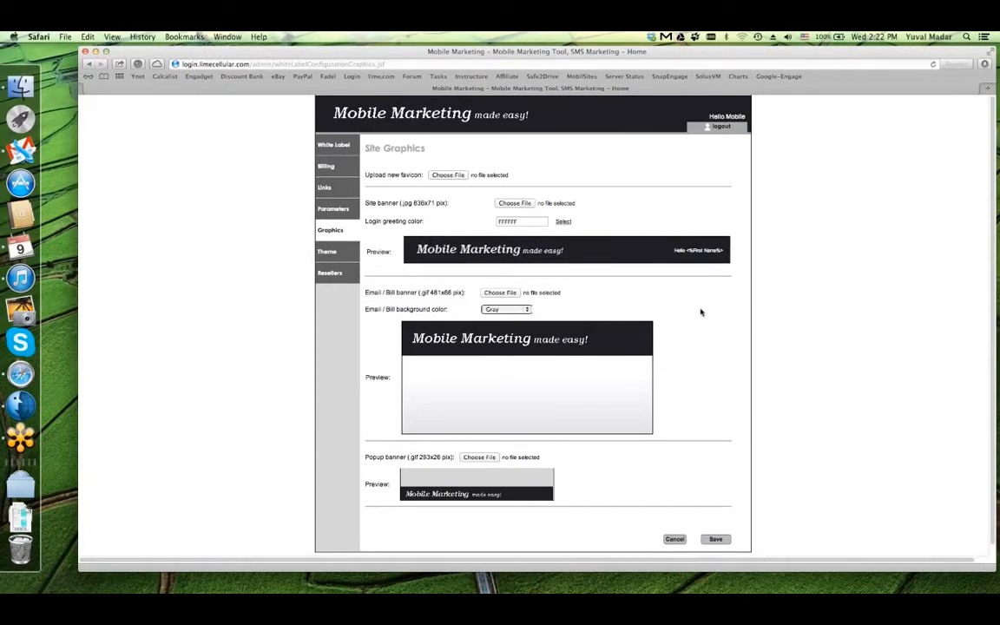
pyautogui.moveTo(512, 53); pyautogui.dragTo(525, 49)
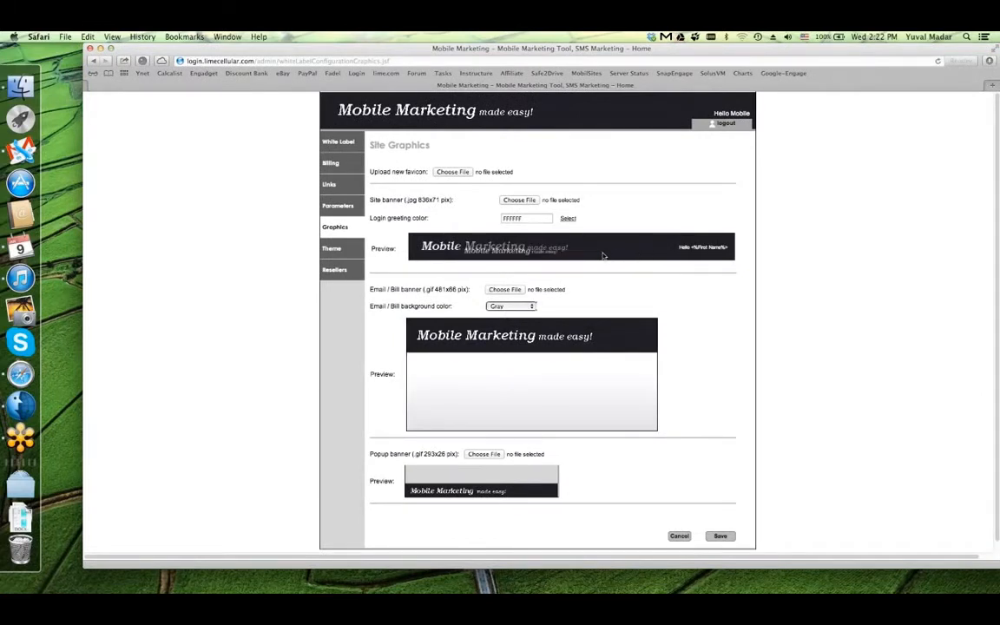
# Examine the site banner preview and its required file format and pixel size
pyautogui.moveTo(603, 256); pyautogui.dragTo(591, 219)
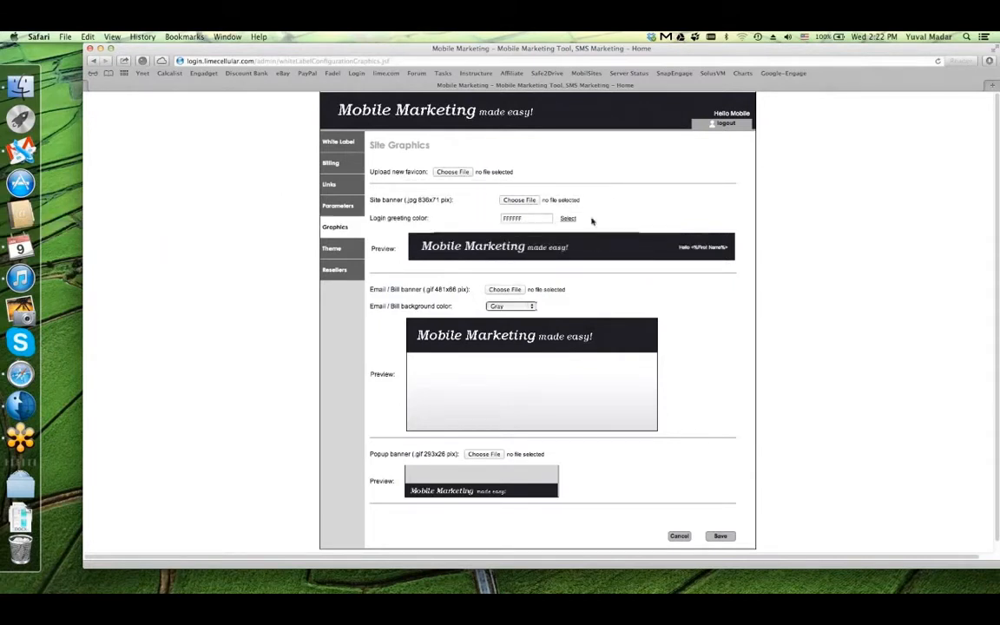
pyautogui.moveTo(657, 247); pyautogui.dragTo(608, 221)
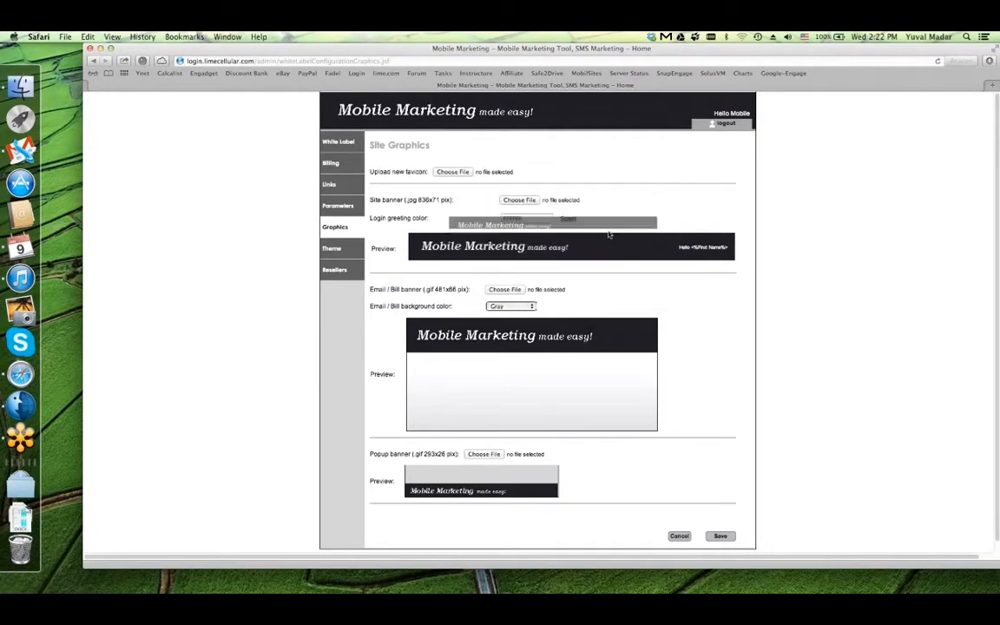
pyautogui.moveTo(416, 199); pyautogui.dragTo(453, 198)
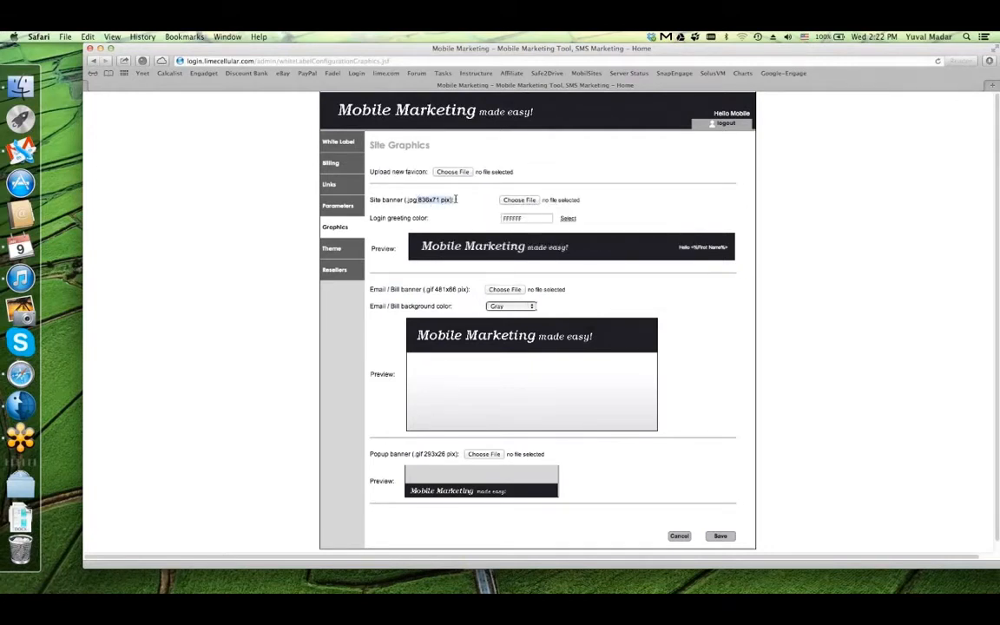
pyautogui.click(420, 199)
pyautogui.moveTo(418, 199); pyautogui.dragTo(456, 199)
pyautogui.click(406, 200)
pyautogui.moveTo(405, 201); pyautogui.dragTo(454, 200)
pyautogui.doubleClick(411, 199)
pyautogui.moveTo(405, 199); pyautogui.dragTo(451, 199)
pyautogui.click(436, 201)
pyautogui.moveTo(623, 249); pyautogui.dragTo(447, 209)
# Try black and light gray for the login greeting color, set it back to FFFFFF, and highlight the greeting in the page header
pyautogui.doubleClick(720, 114)
pyautogui.moveTo(736, 113); pyautogui.dragTo(750, 113)
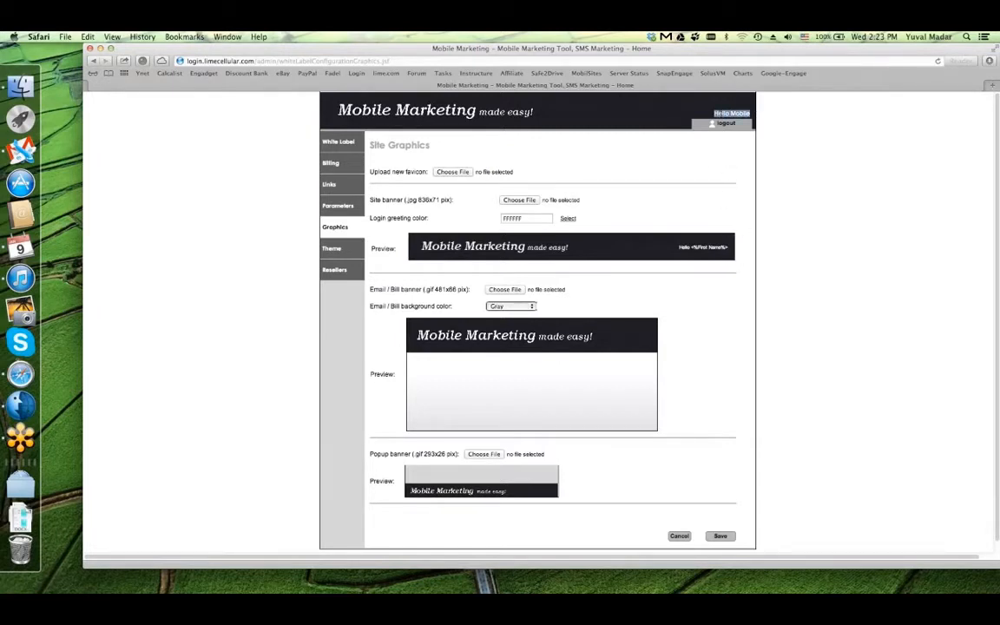
pyautogui.click(569, 221)
pyautogui.click(568, 218)
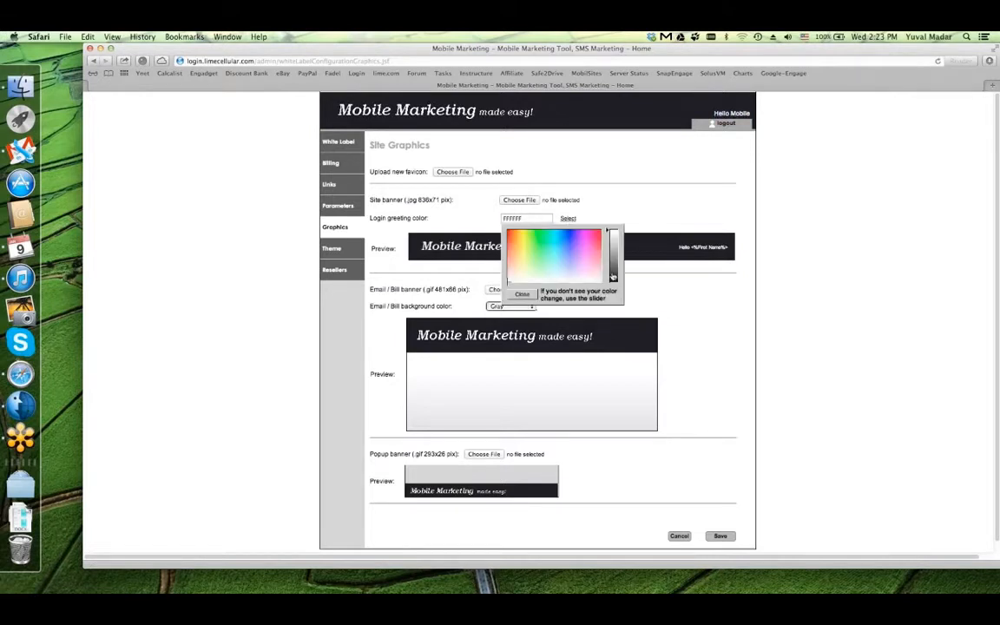
pyautogui.click(611, 280)
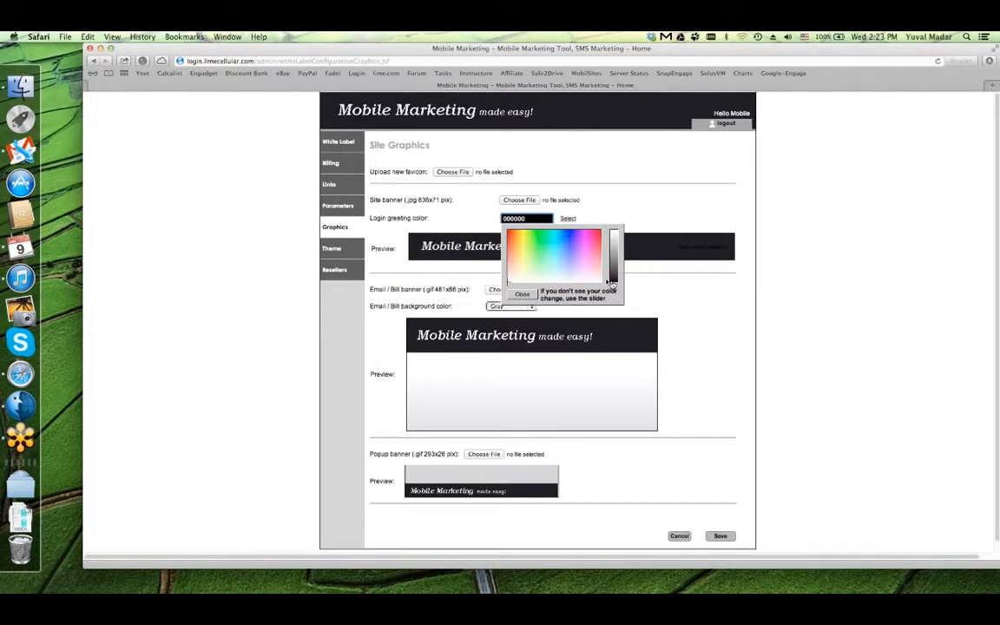
pyautogui.click(608, 235)
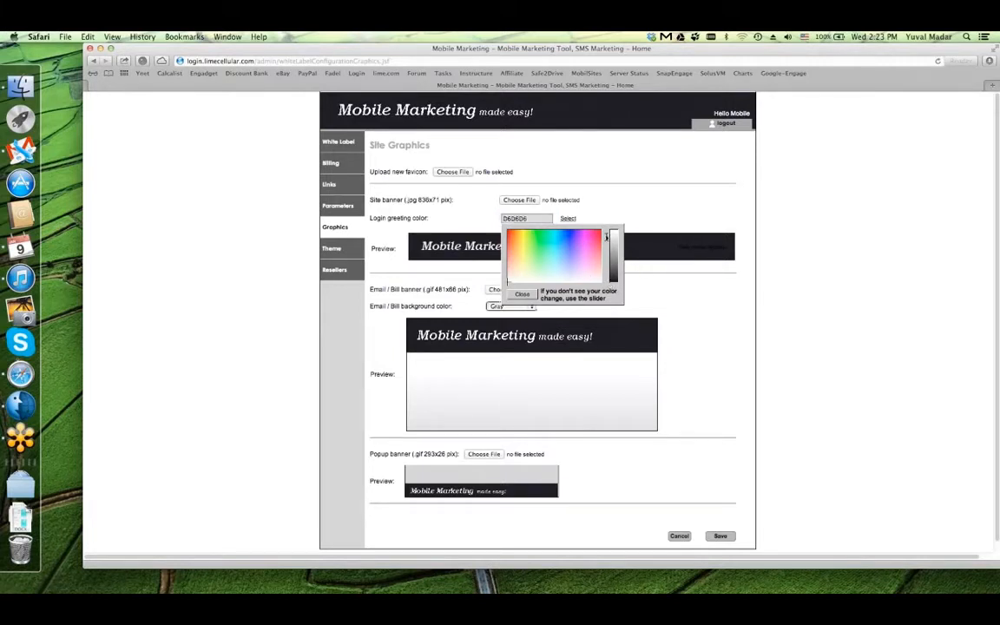
pyautogui.click(609, 230)
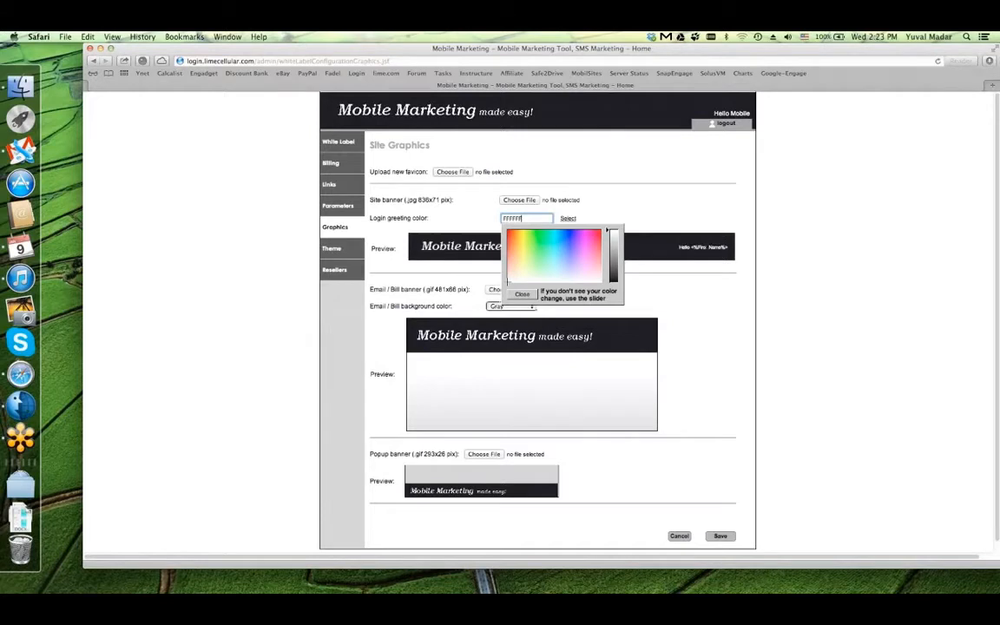
pyautogui.click(528, 295)
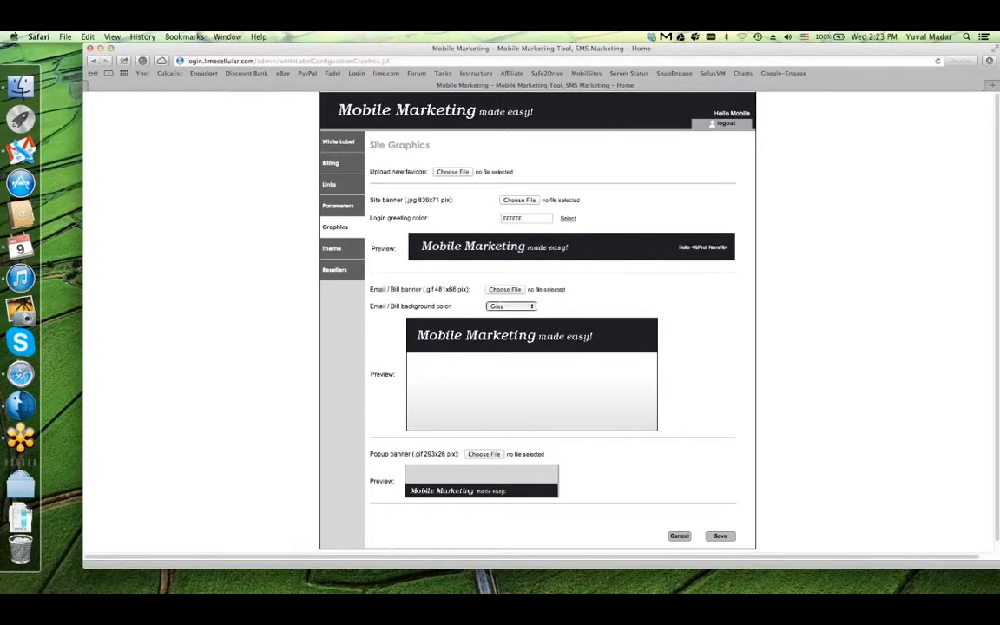
pyautogui.moveTo(643, 105); pyautogui.dragTo(672, 102)
# Open the file chooser for the Email / Bill banner, cancel it, and look at the banner preview
pyautogui.scroll(-1, 639, 268)
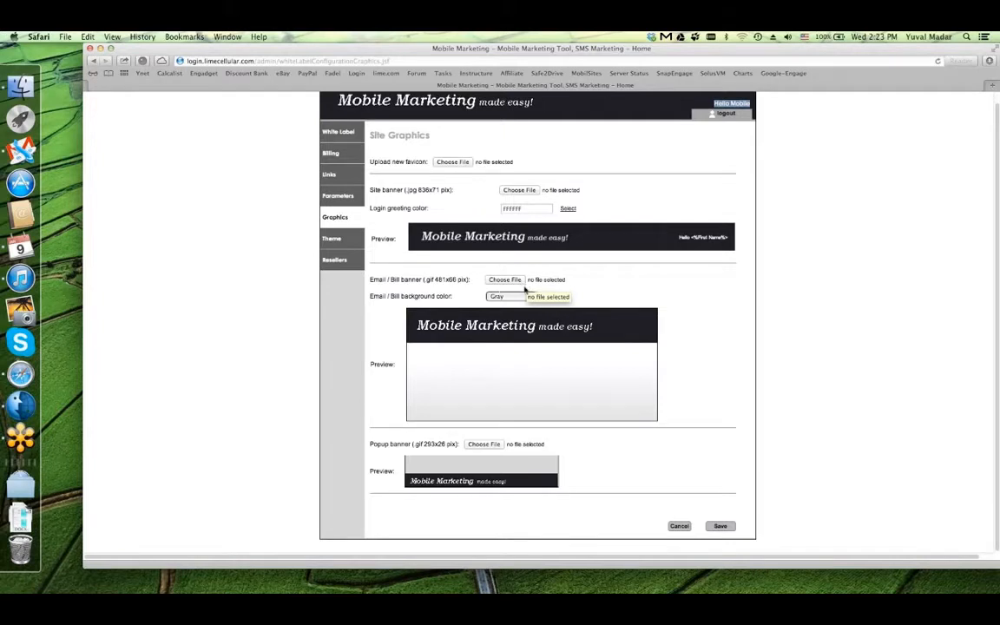
pyautogui.click(508, 280)
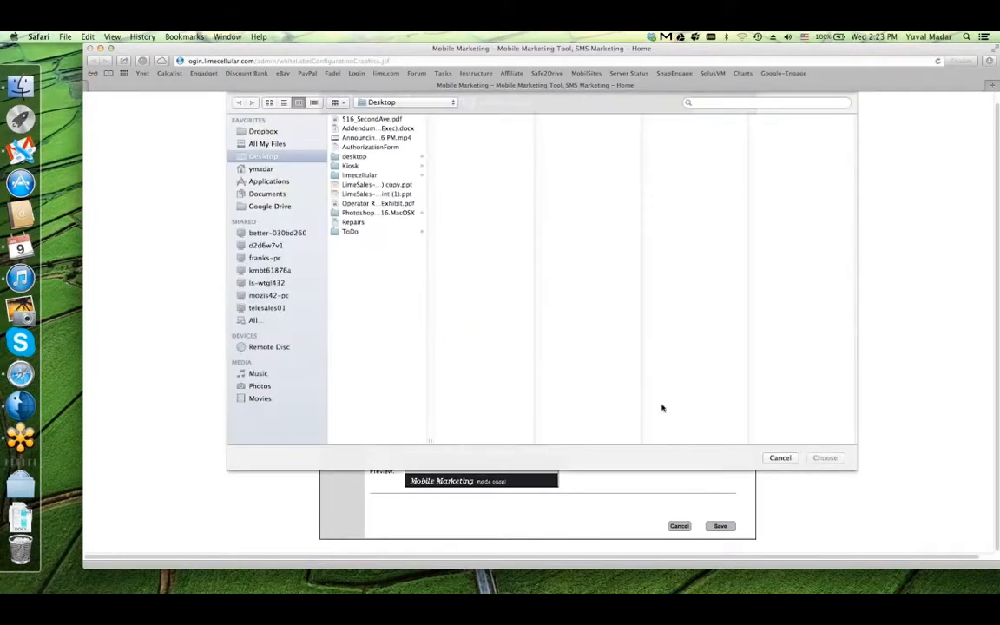
pyautogui.click(779, 457)
pyautogui.moveTo(591, 335)
pyautogui.mouseDown()
pyautogui.moveTo(287, 310)
pyautogui.moveTo(272, 288)
pyautogui.moveTo(450, 297)
pyautogui.moveTo(414, 167)
pyautogui.moveTo(360, 287)
pyautogui.moveTo(574, 328)
pyautogui.mouseUp()
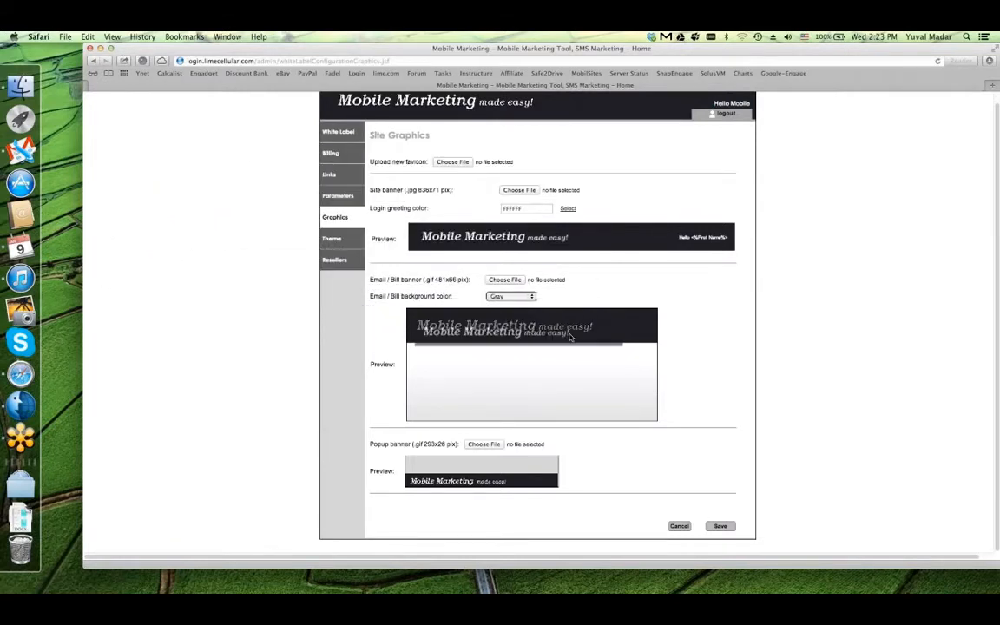
# Review the available Email / Bill background colors and set the background color to Lime
pyautogui.click(511, 296)
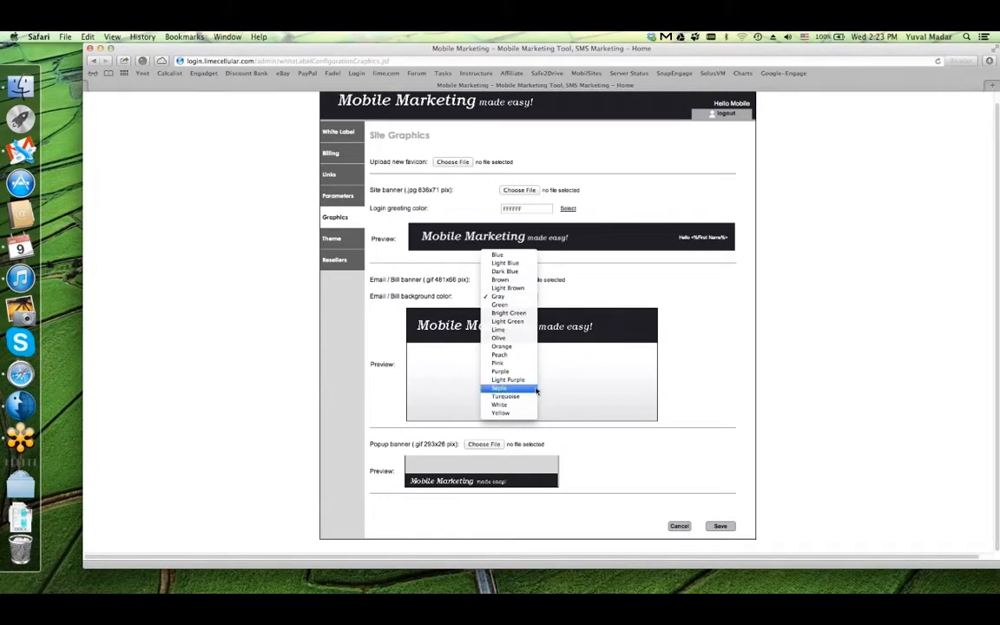
pyautogui.click(619, 300)
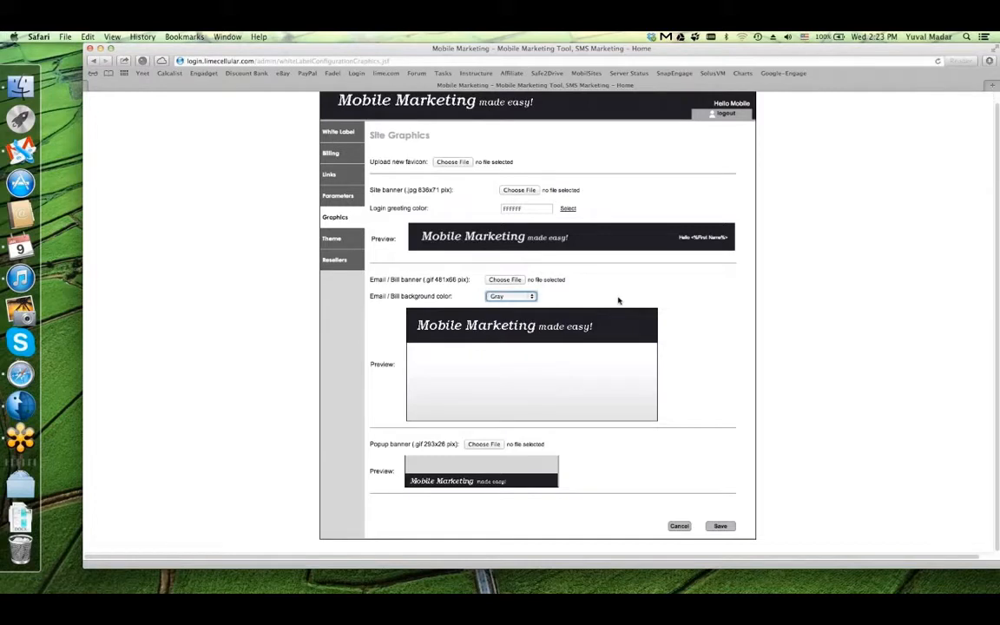
pyautogui.click(519, 296)
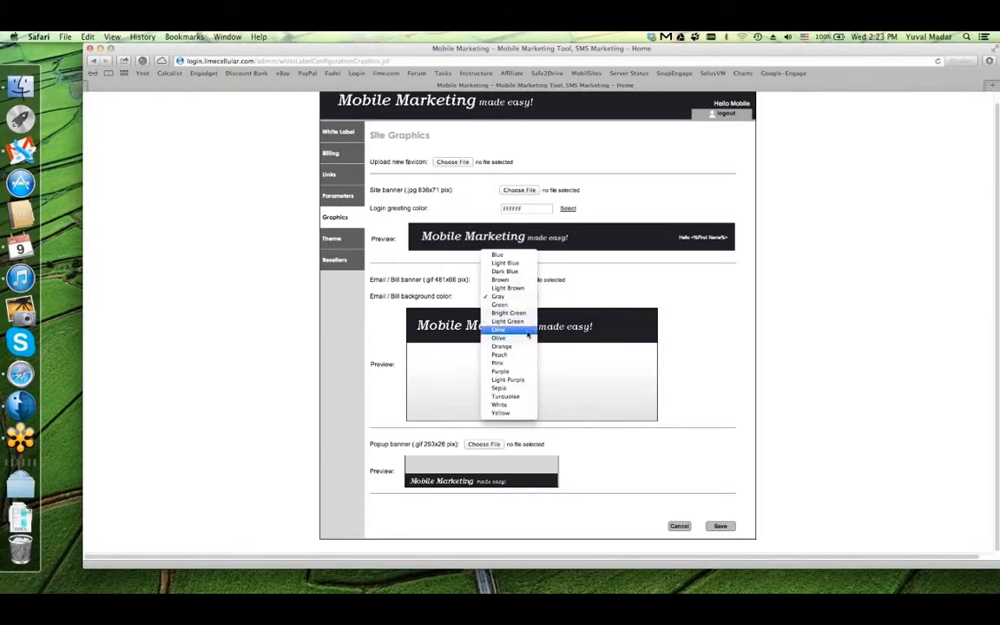
pyautogui.click(521, 330)
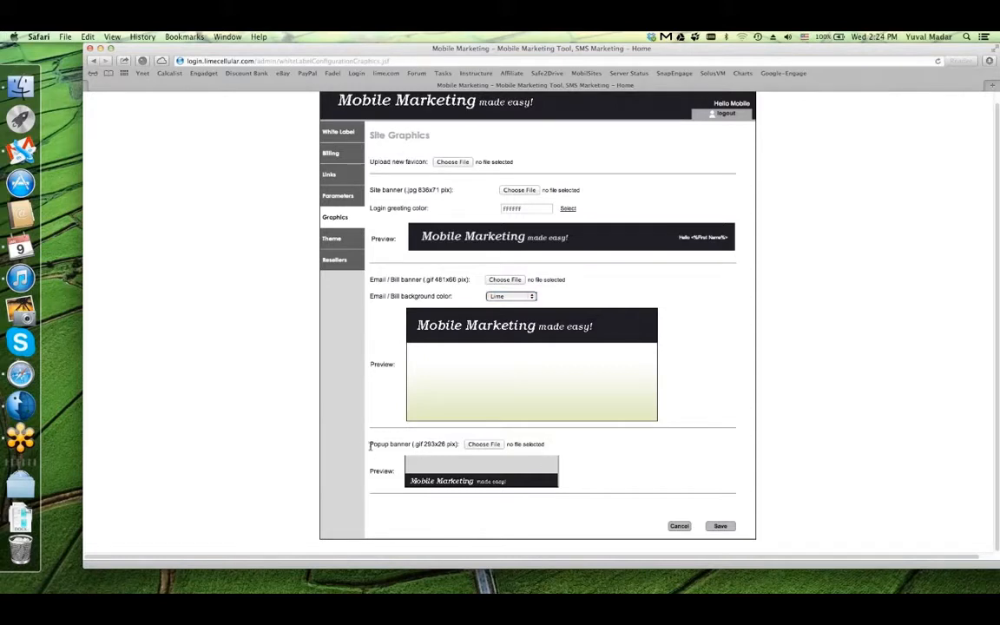
# Examine the popup banner's file requirements and preview, and look back over the other Site Graphics banners
pyautogui.moveTo(368, 445); pyautogui.dragTo(480, 445)
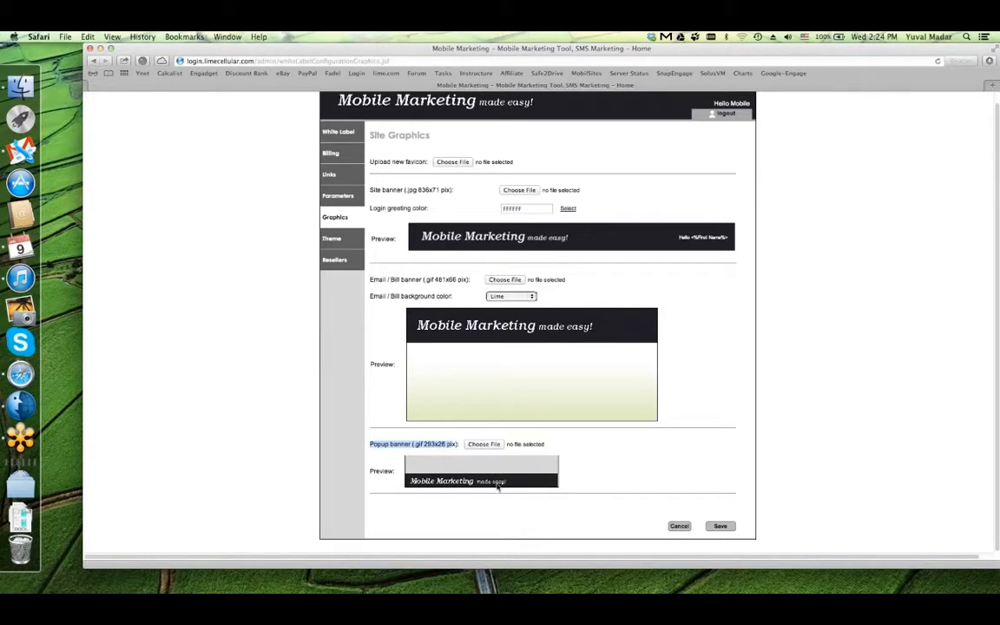
pyautogui.moveTo(498, 486); pyautogui.dragTo(274, 435)
pyautogui.moveTo(375, 402); pyautogui.dragTo(324, 390)
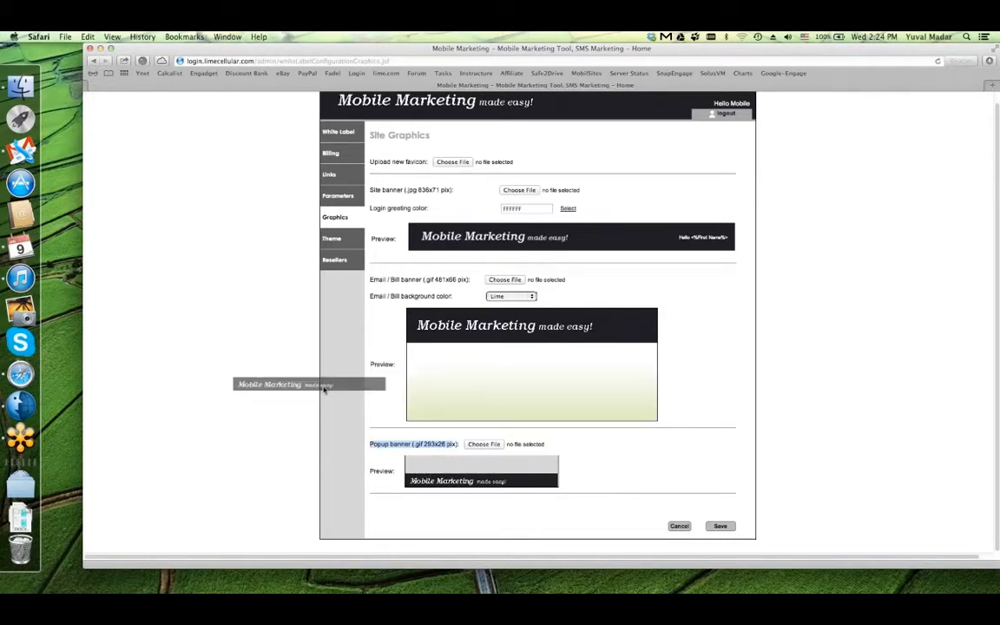
pyautogui.moveTo(324, 390); pyautogui.dragTo(501, 481)
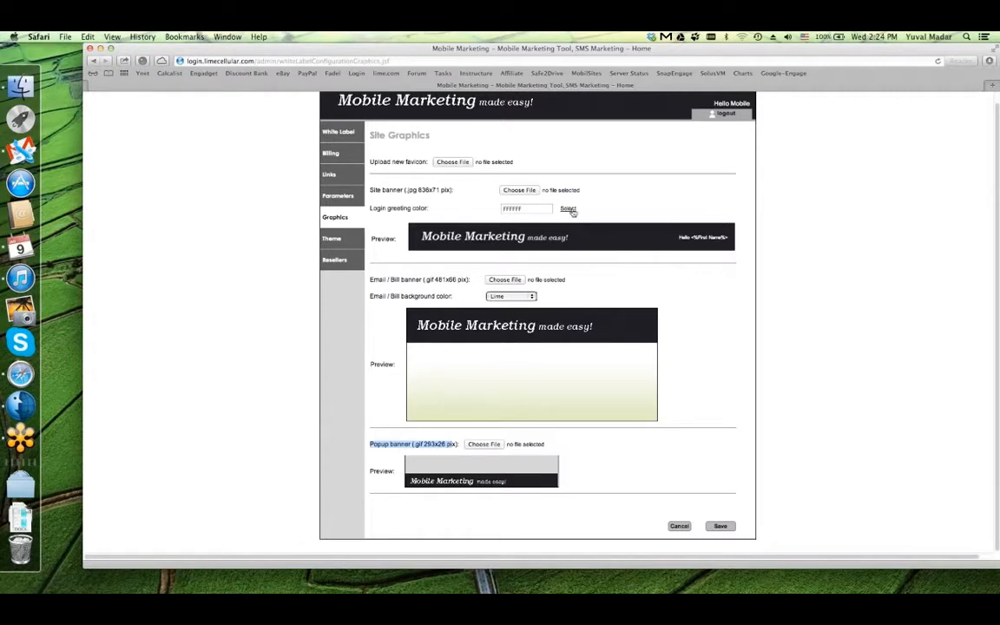
pyautogui.scroll(1, 734, 341)
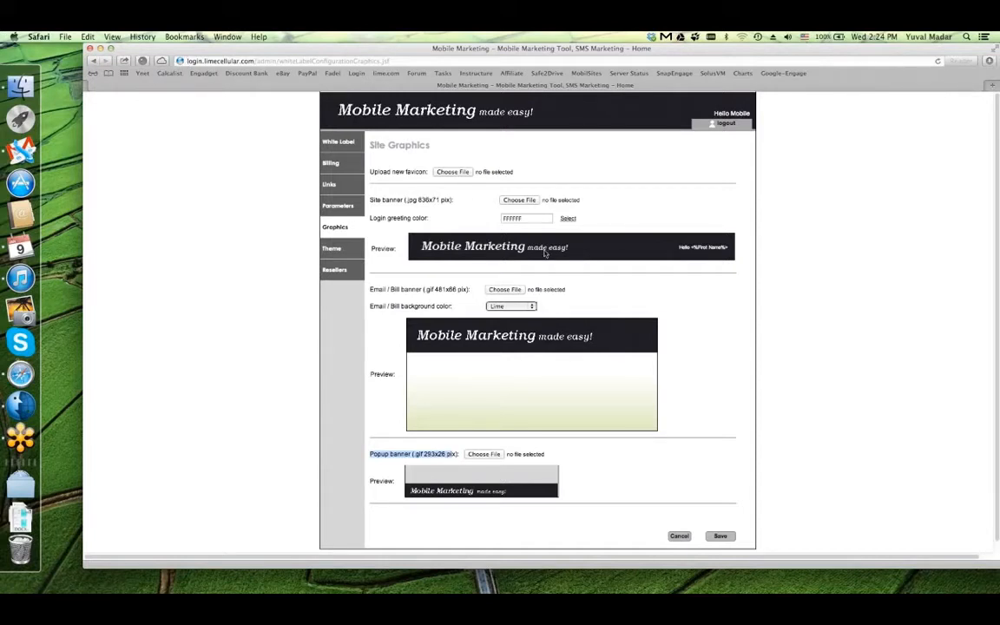
pyautogui.click(618, 309)
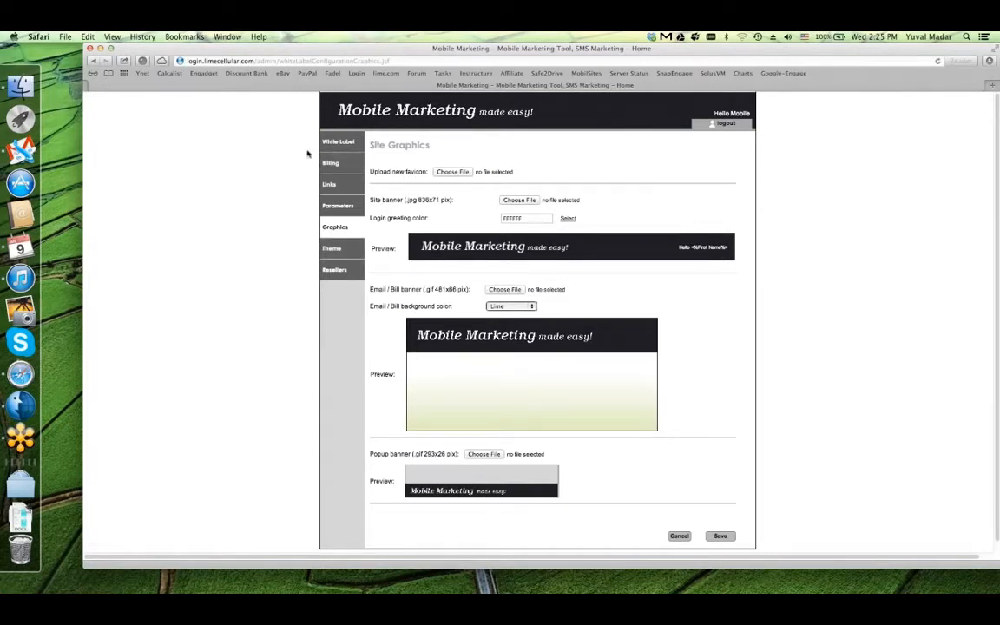
# Open the Theme settings and set the login box background color to 4928A6 and its text color to FF7519
pyautogui.click(339, 252)
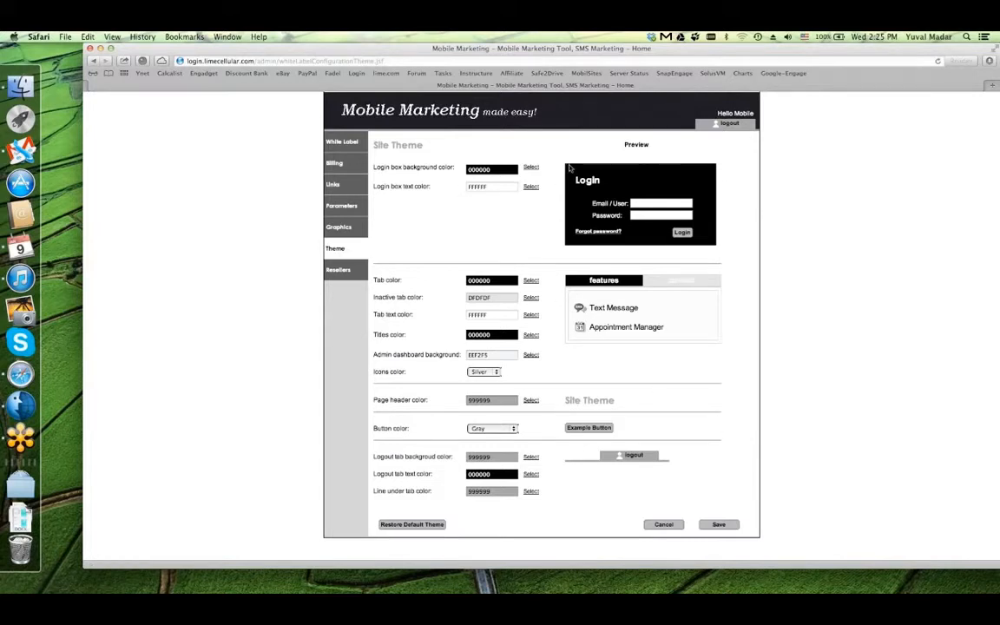
pyautogui.click(530, 167)
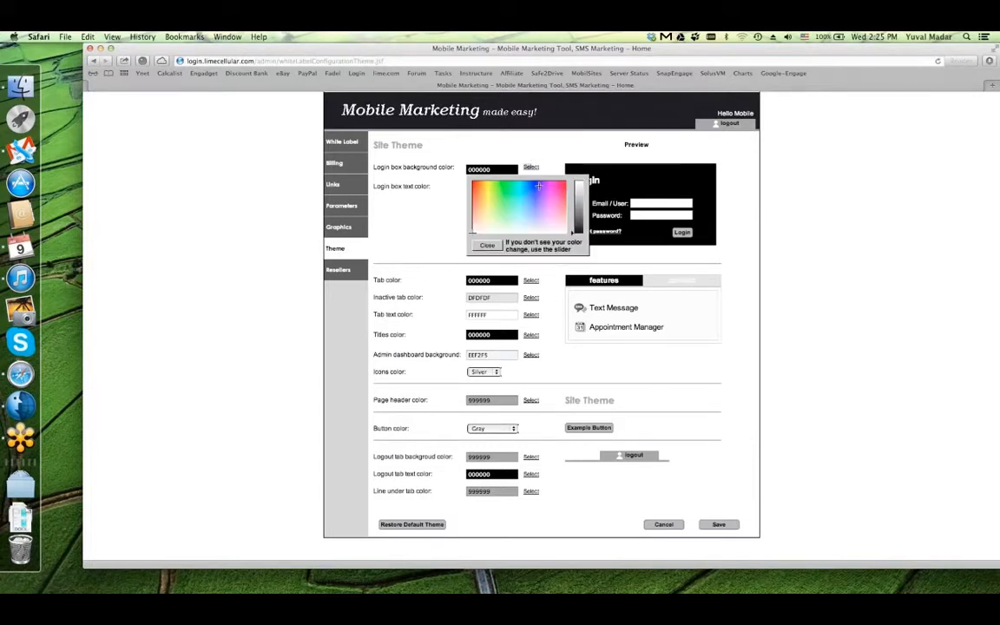
pyautogui.click(538, 193)
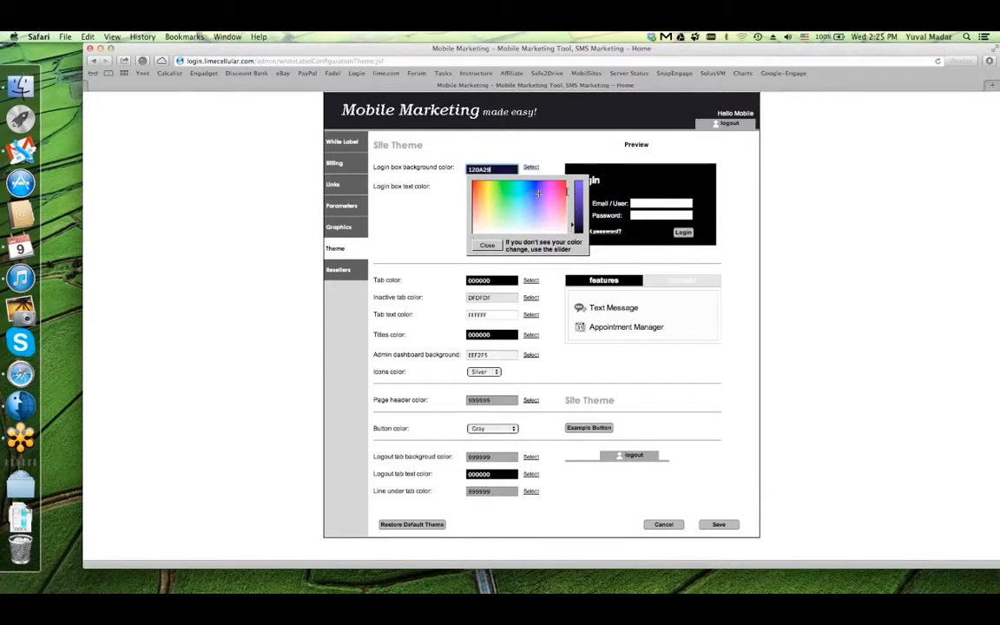
pyautogui.moveTo(573, 226); pyautogui.dragTo(573, 199)
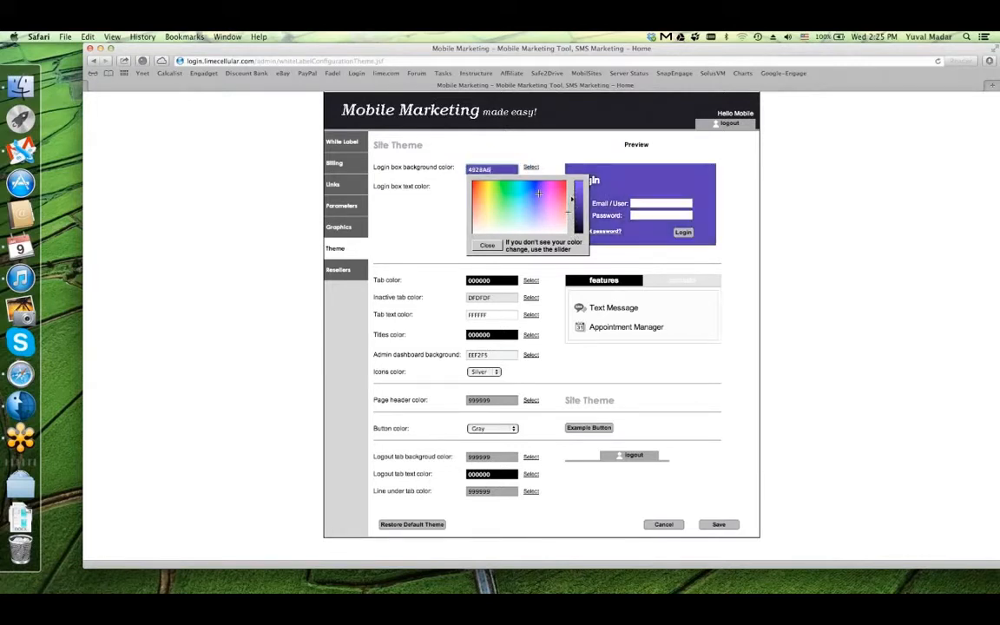
pyautogui.click(491, 246)
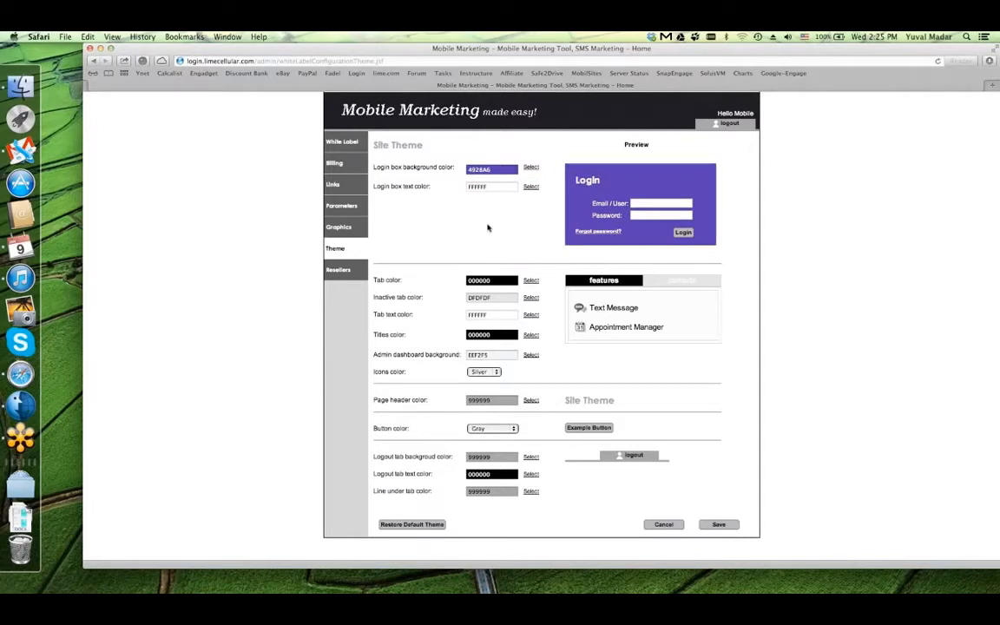
pyautogui.click(530, 186)
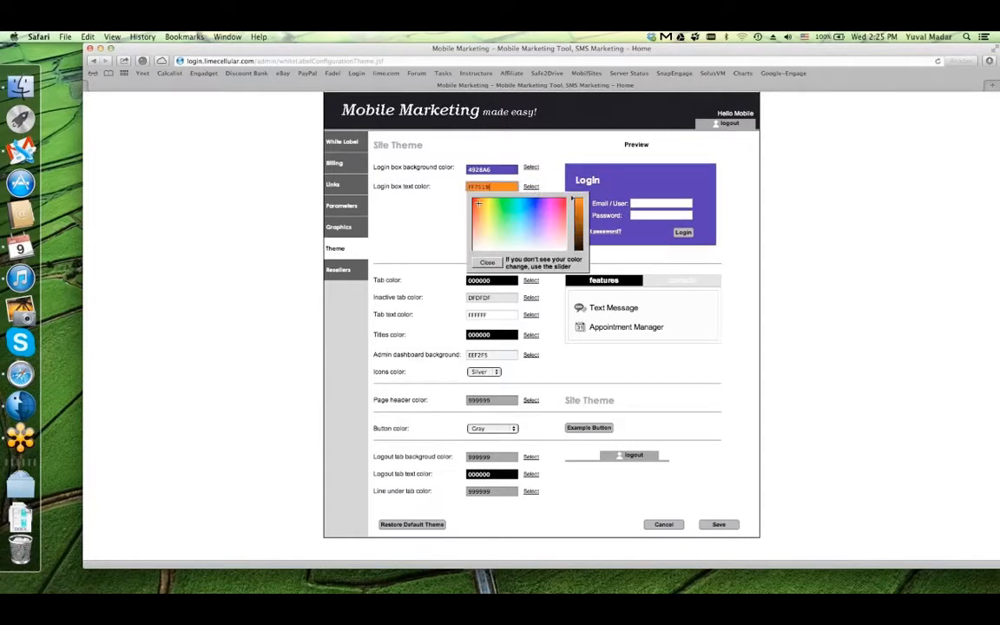
pyautogui.click(579, 206)
pyautogui.click(447, 235)
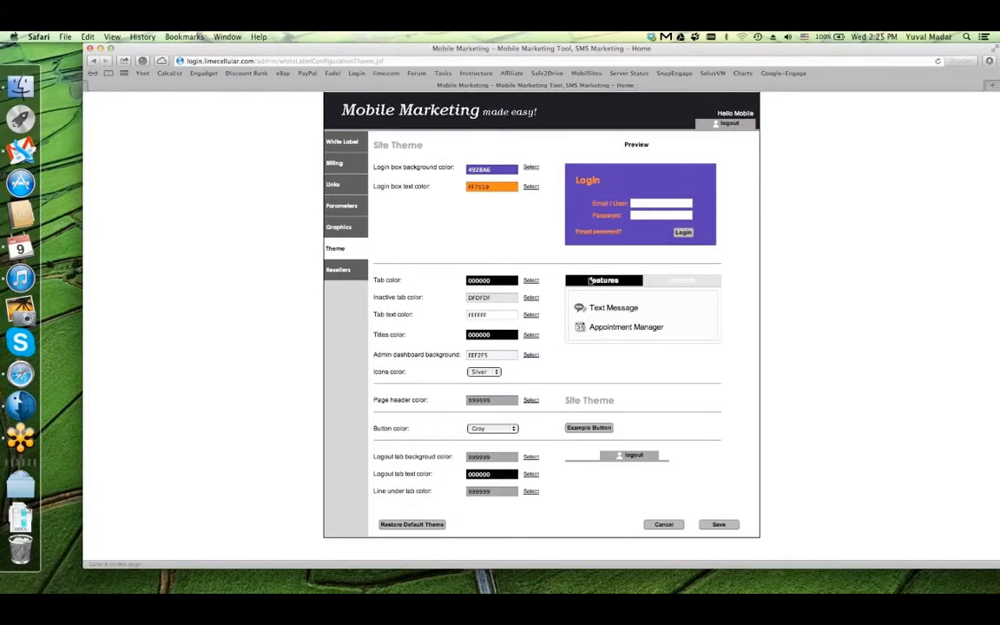
# Set the tab color to 786928 and the inactive tab color to DF6647
pyautogui.click(530, 280)
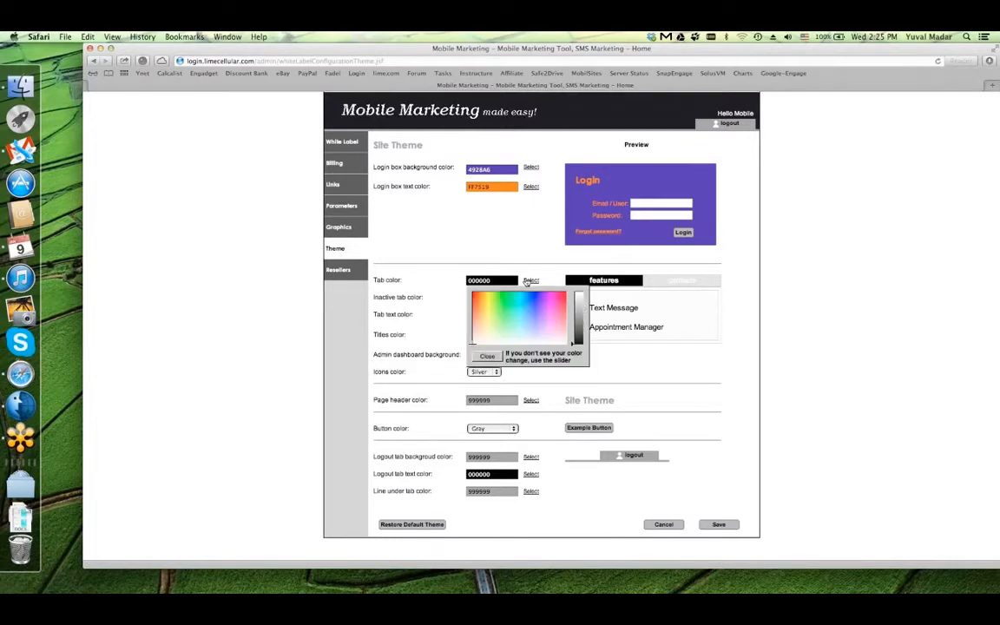
pyautogui.click(485, 310)
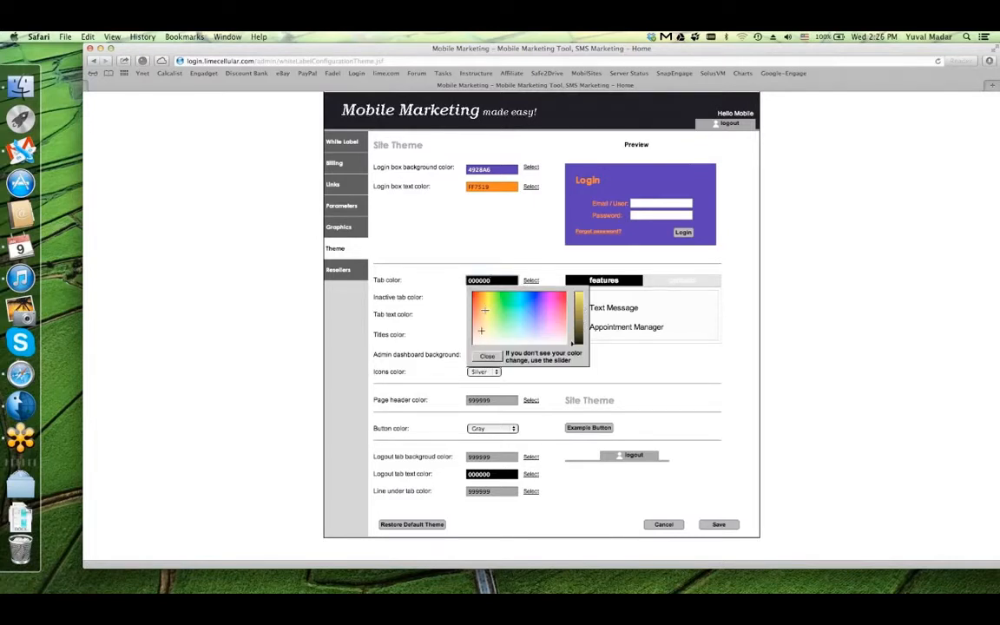
pyautogui.moveTo(575, 351); pyautogui.dragTo(573, 319)
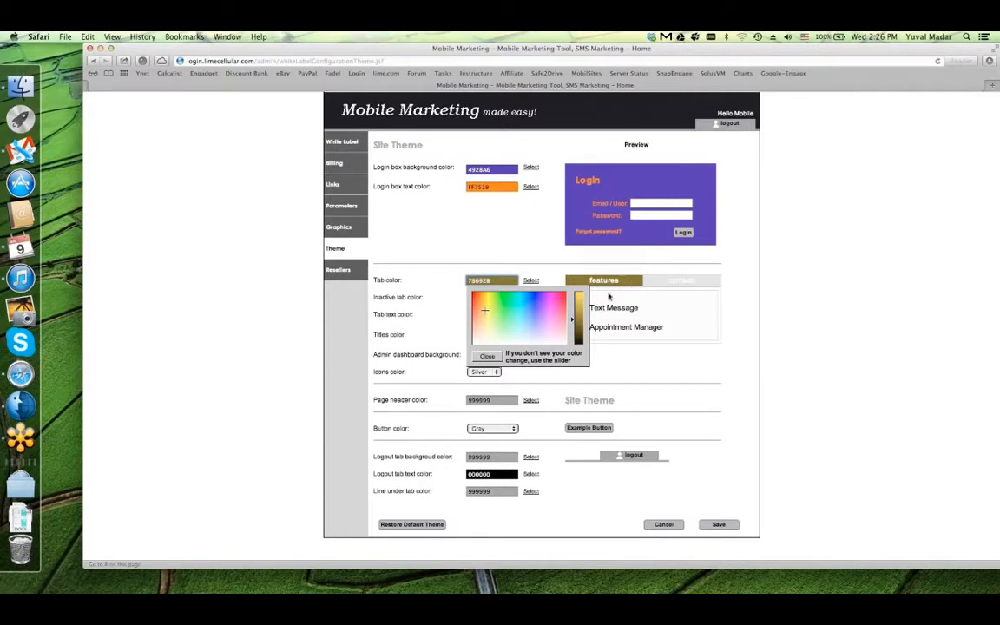
pyautogui.click(487, 356)
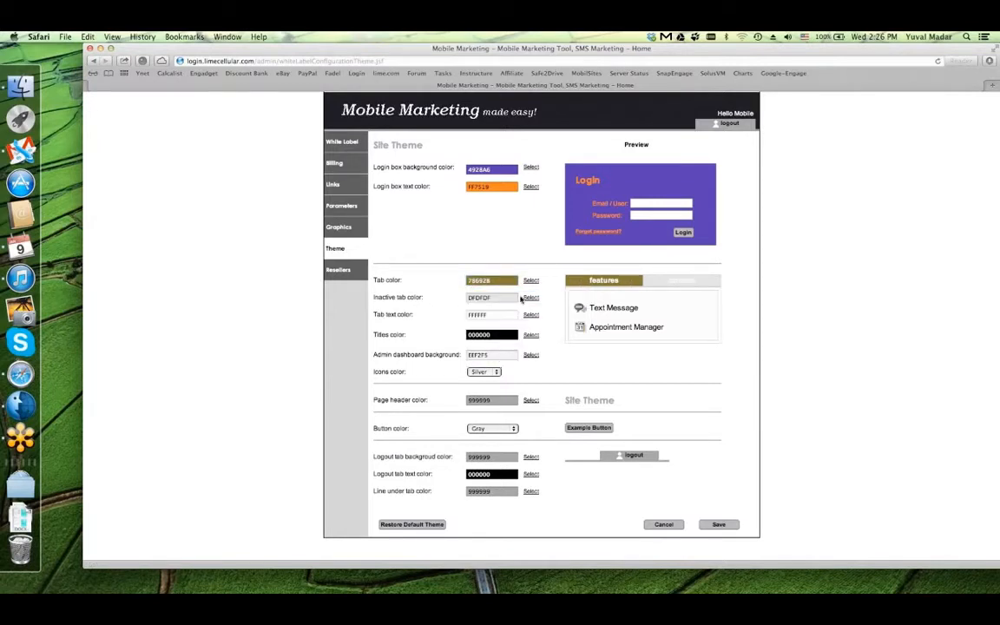
pyautogui.click(529, 297)
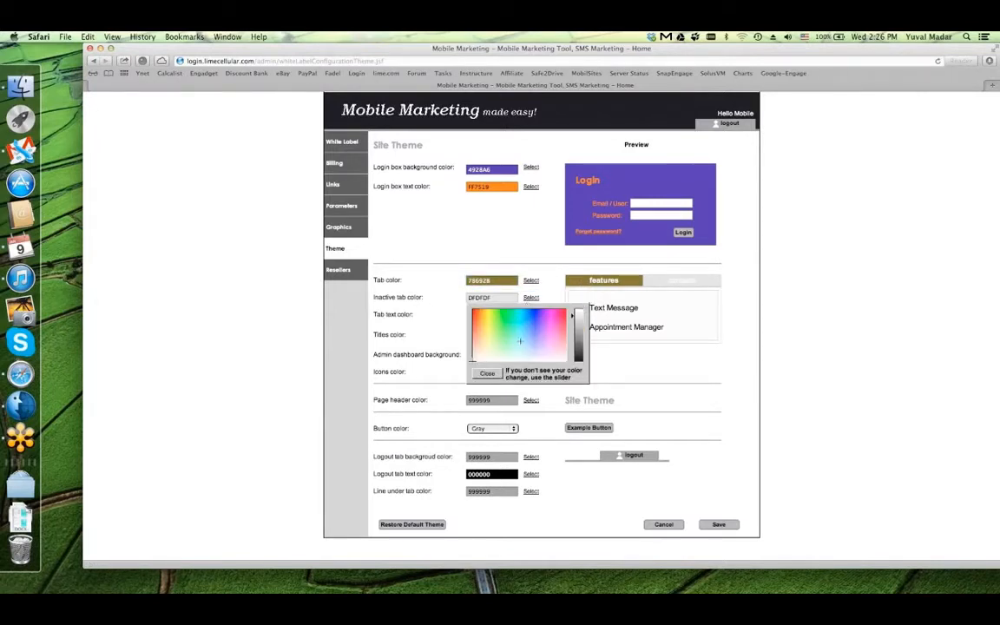
pyautogui.click(474, 323)
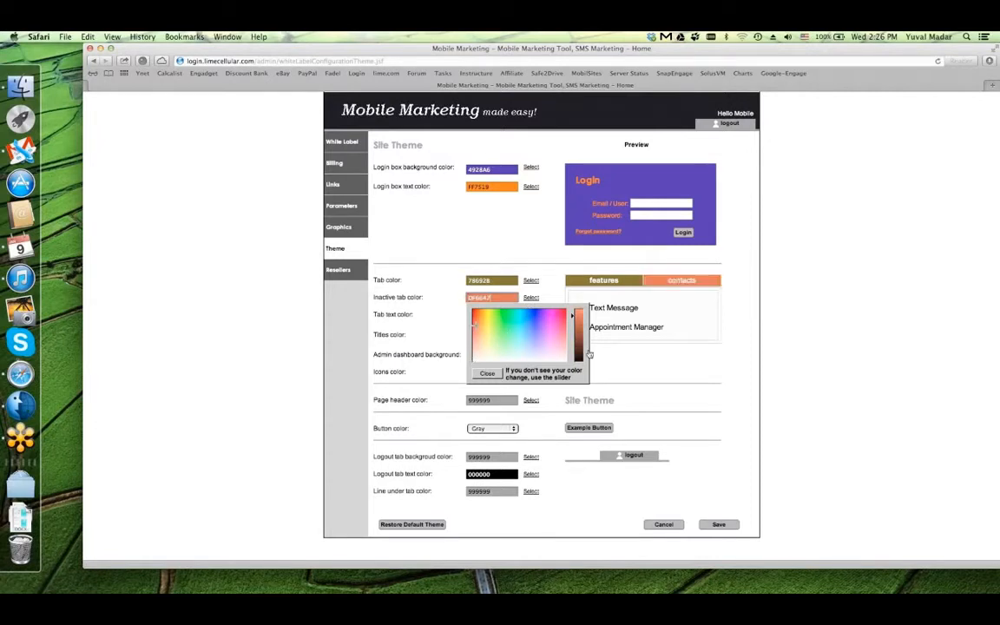
pyautogui.click(493, 372)
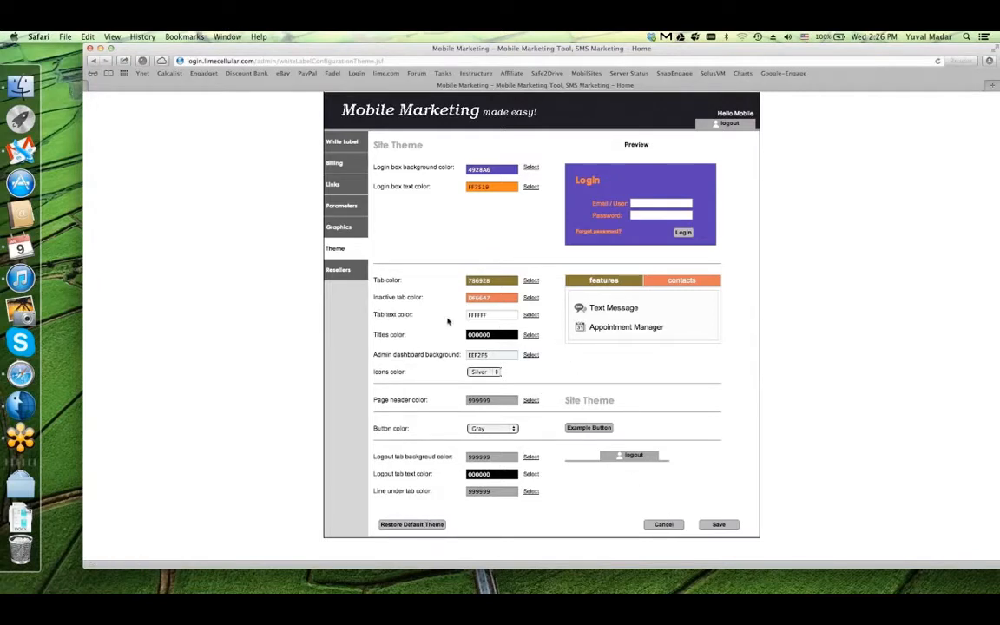
# Set the tab text color to blue 284FFF
pyautogui.click(526, 317)
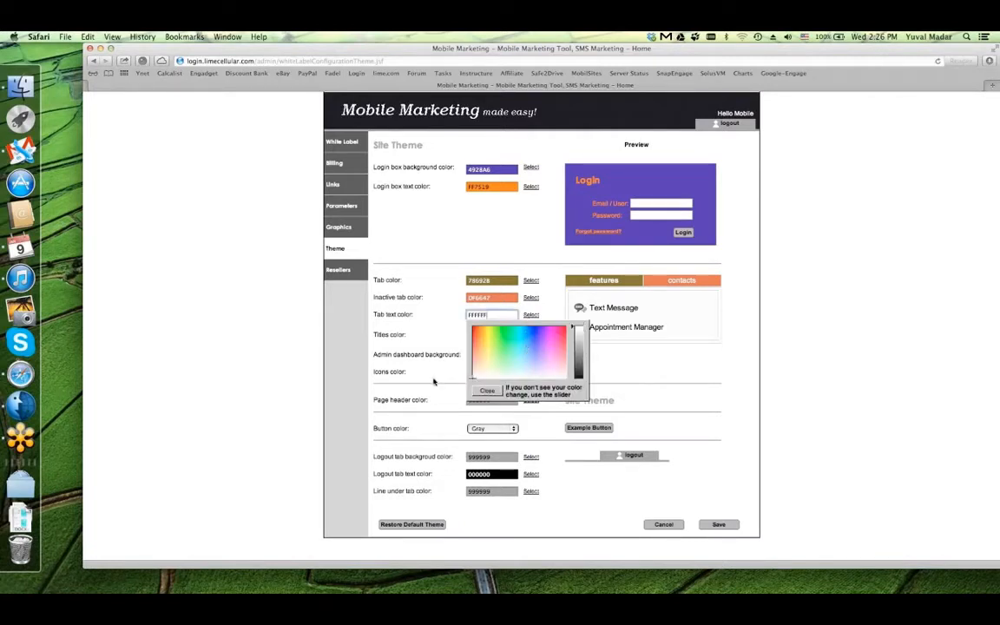
pyautogui.click(532, 335)
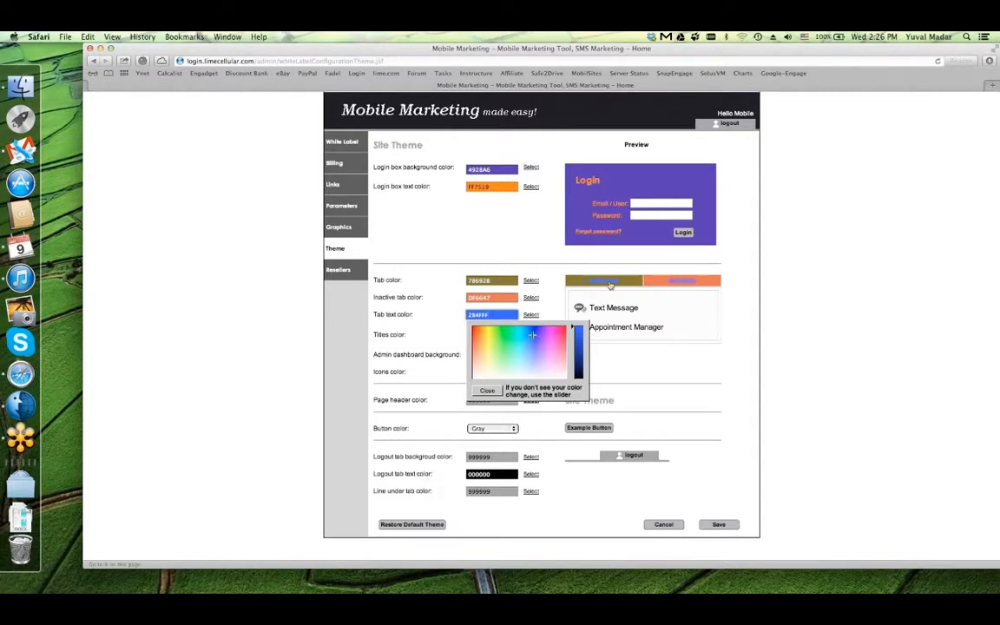
pyautogui.click(491, 391)
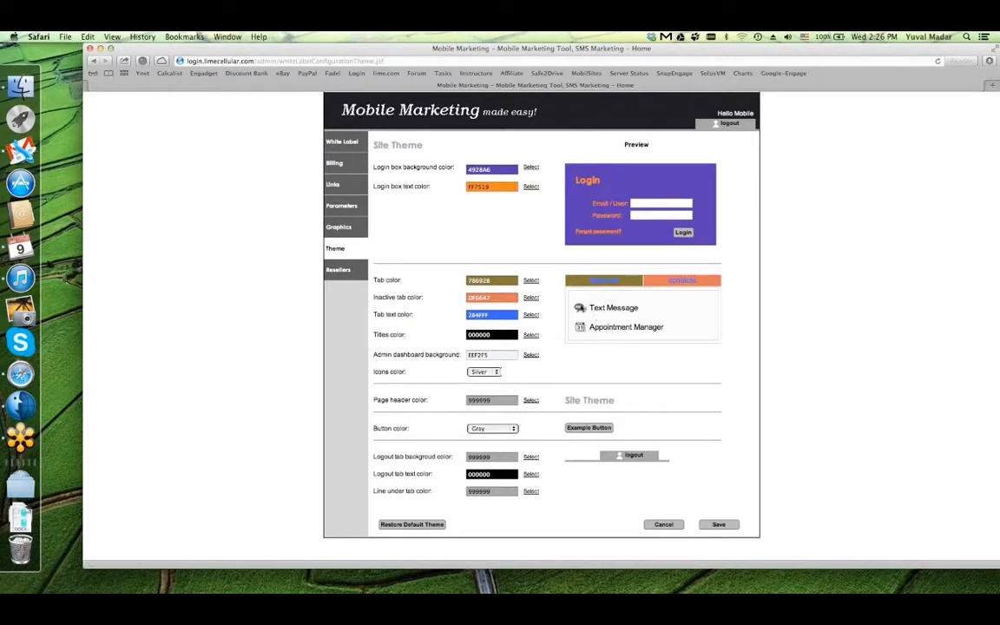
# Set the titles color to burnt orange B03407
pyautogui.click(529, 336)
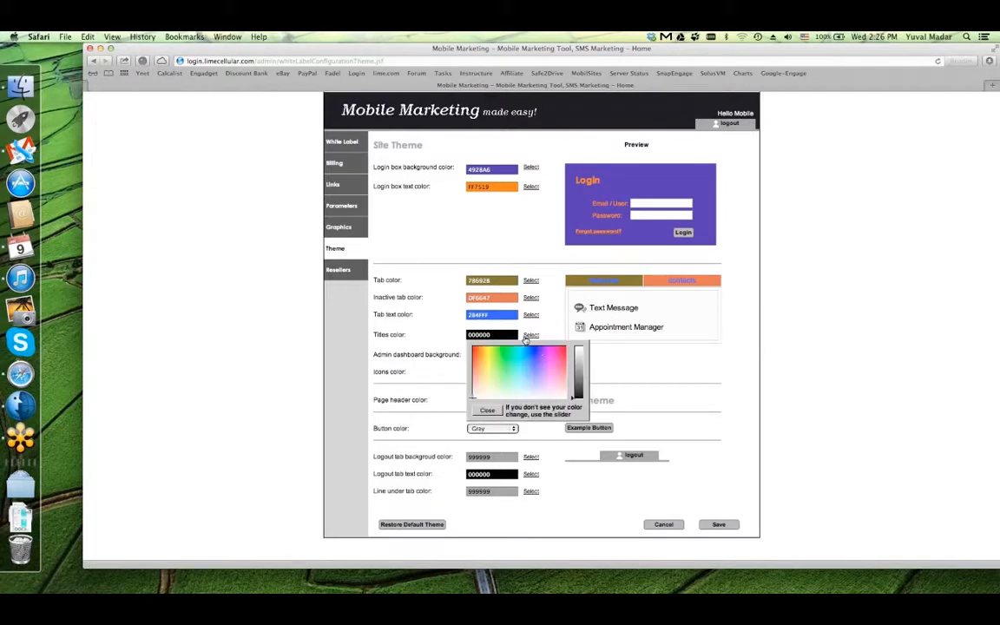
pyautogui.click(476, 348)
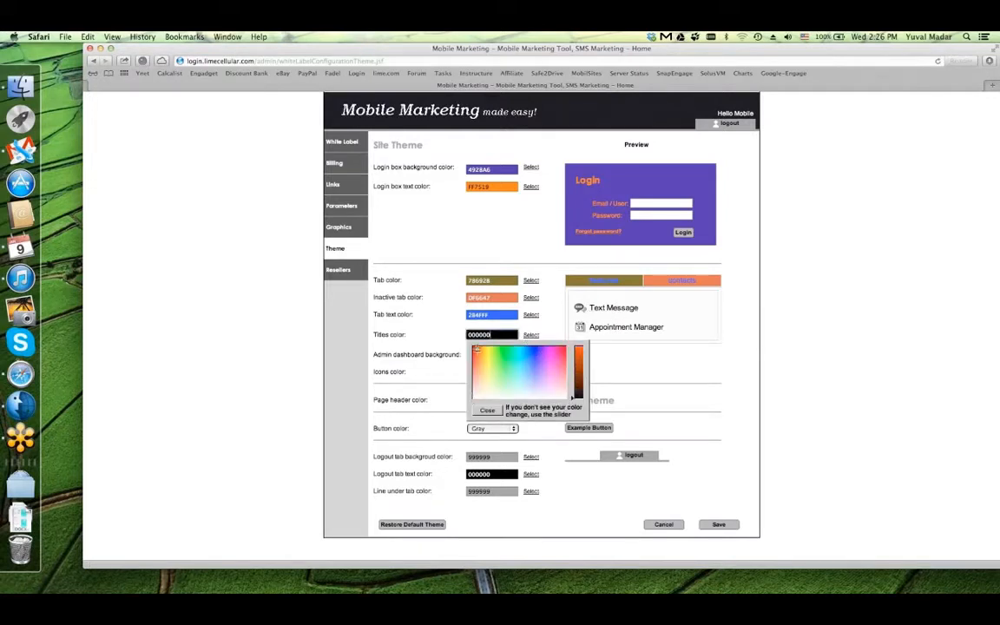
pyautogui.moveTo(574, 399); pyautogui.dragTo(571, 361)
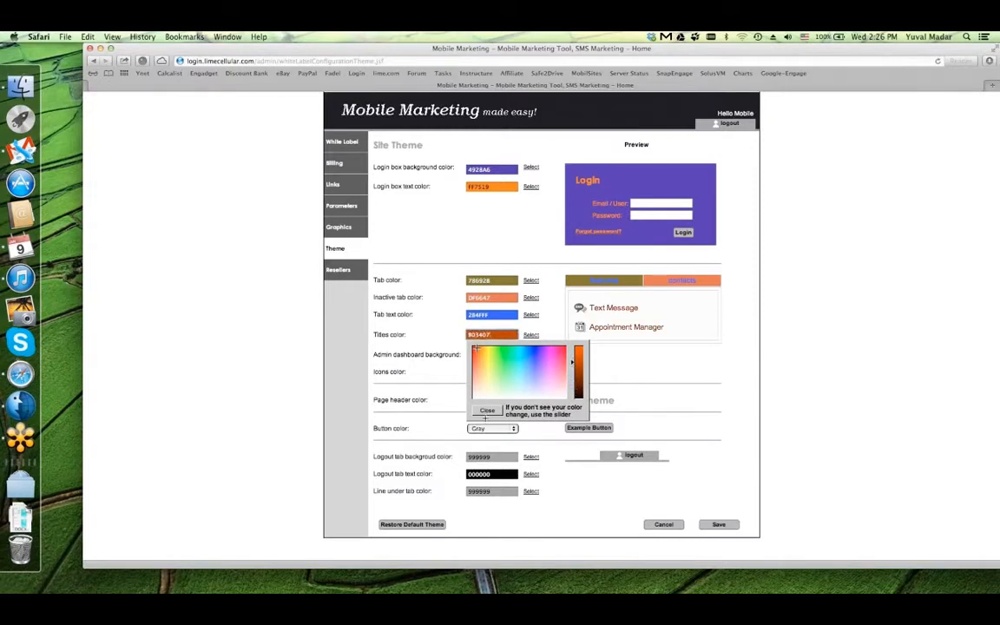
pyautogui.click(486, 411)
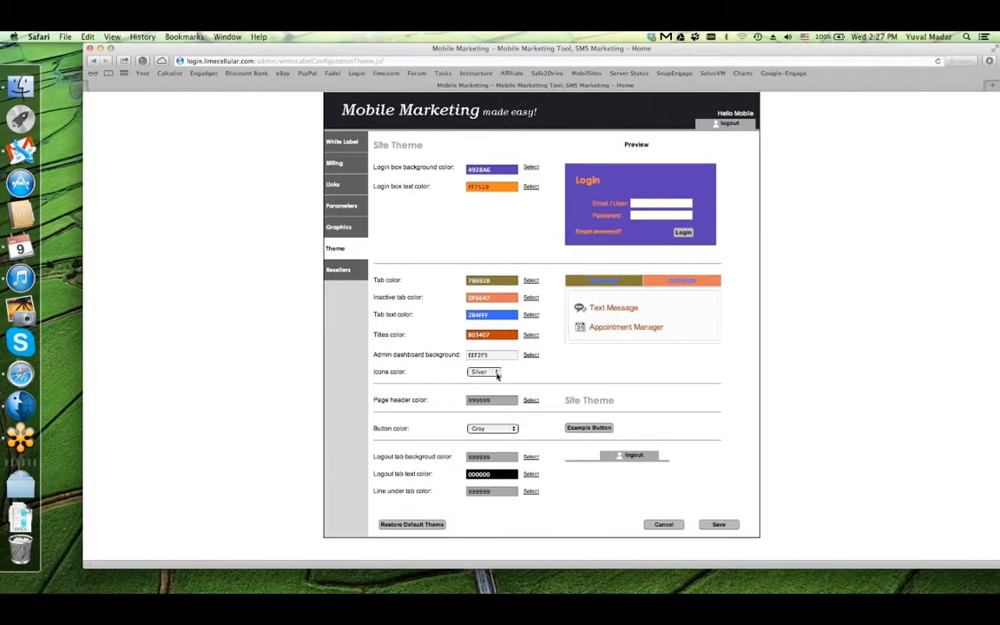
# Set the icons color to Blue
pyautogui.moveTo(373, 371); pyautogui.dragTo(366, 337)
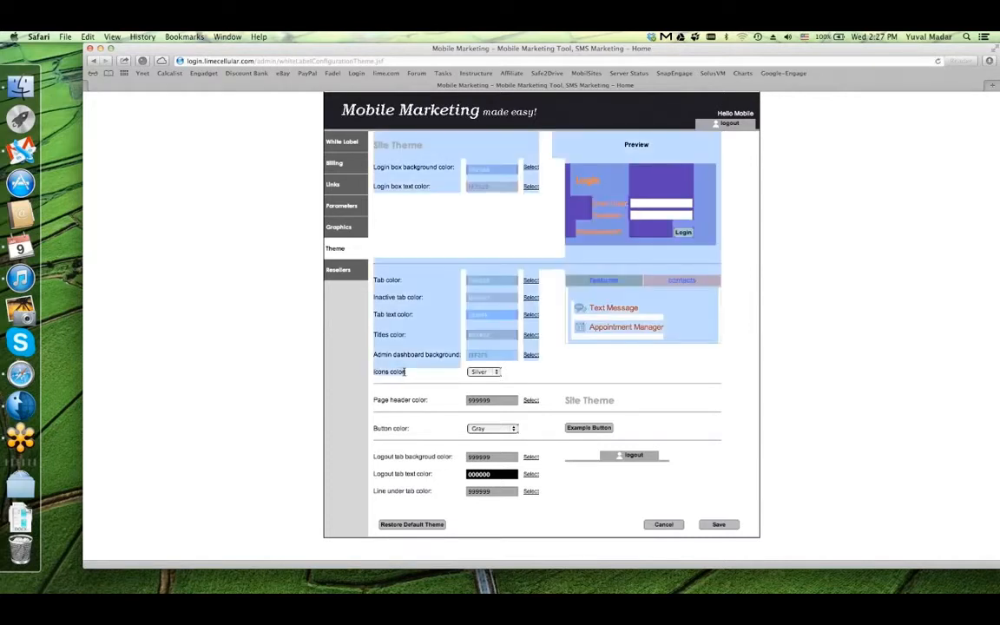
pyautogui.click(366, 337)
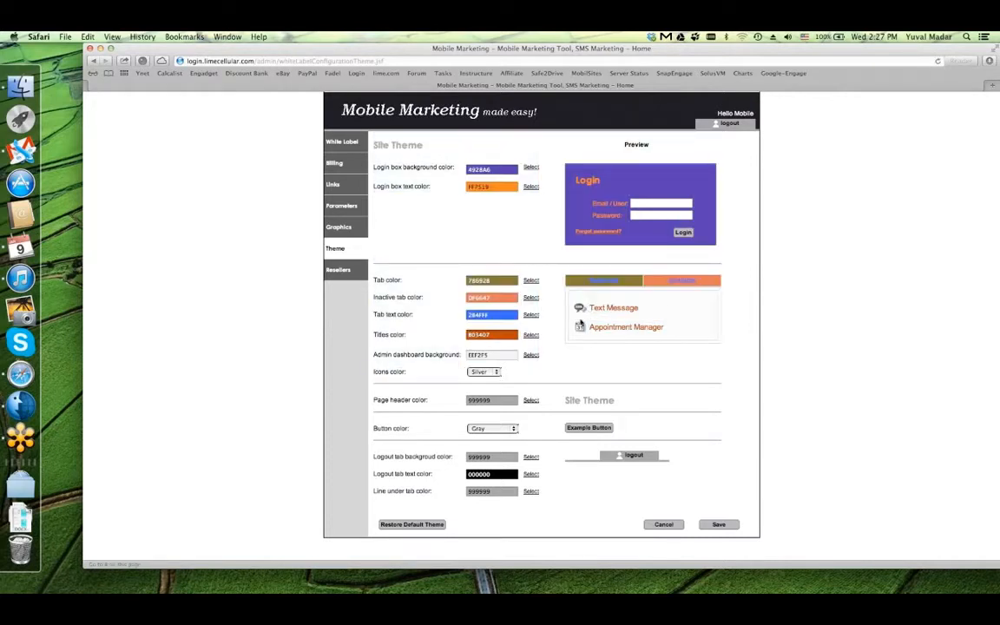
pyautogui.click(484, 371)
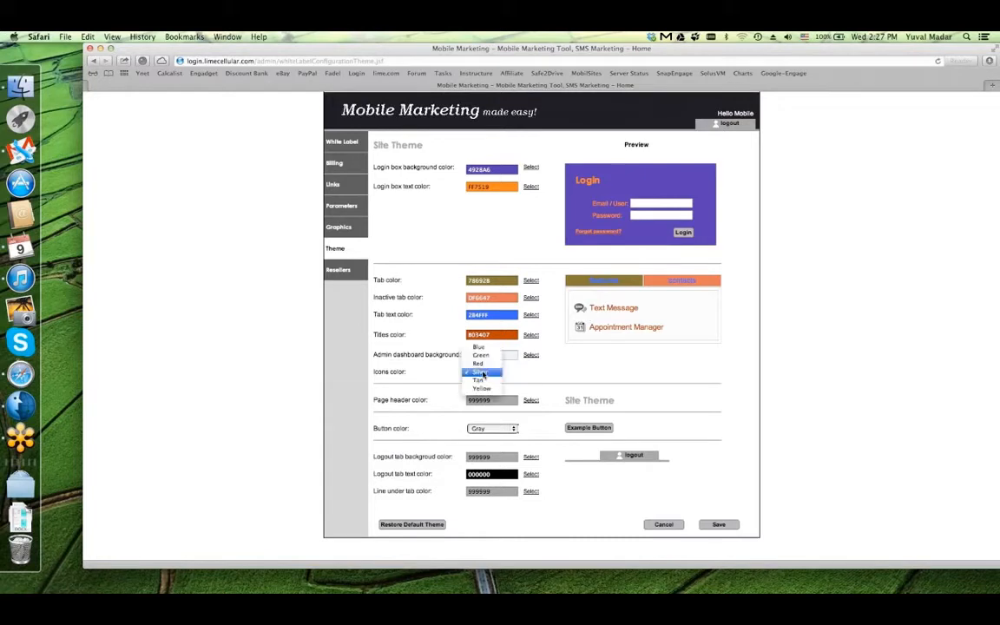
pyautogui.click(478, 346)
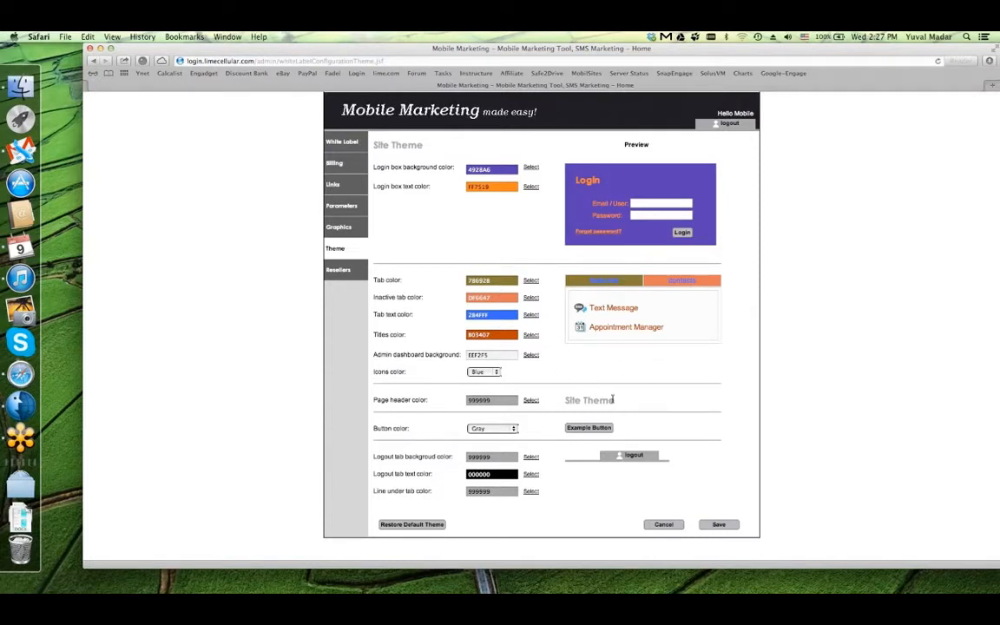
# Set the page header color to 2C2599 and the button color to Light Green
pyautogui.moveTo(563, 401); pyautogui.dragTo(621, 398)
pyautogui.click(491, 400)
pyautogui.click(535, 423)
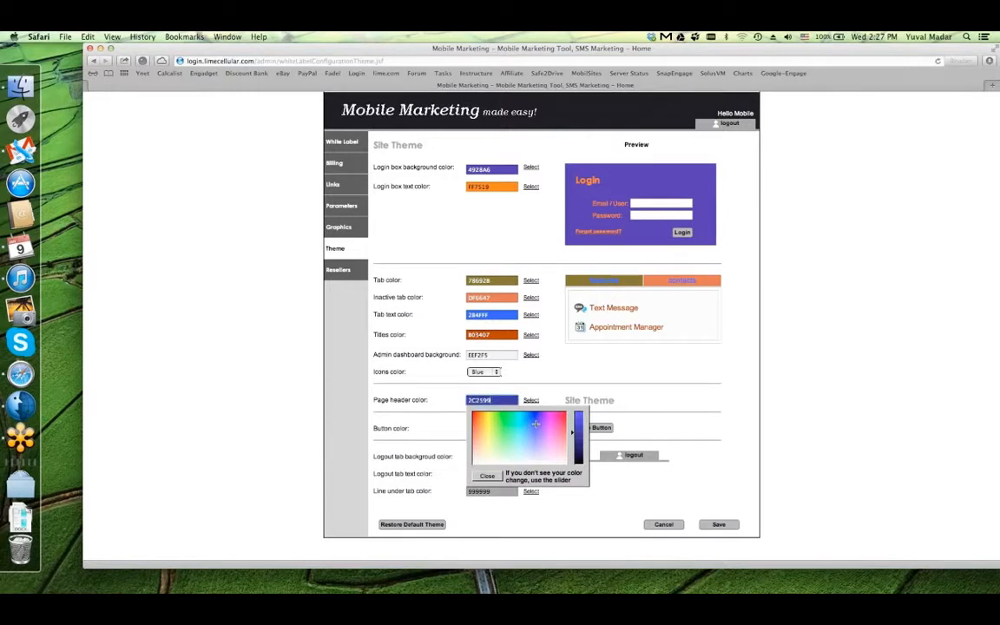
pyautogui.click(447, 431)
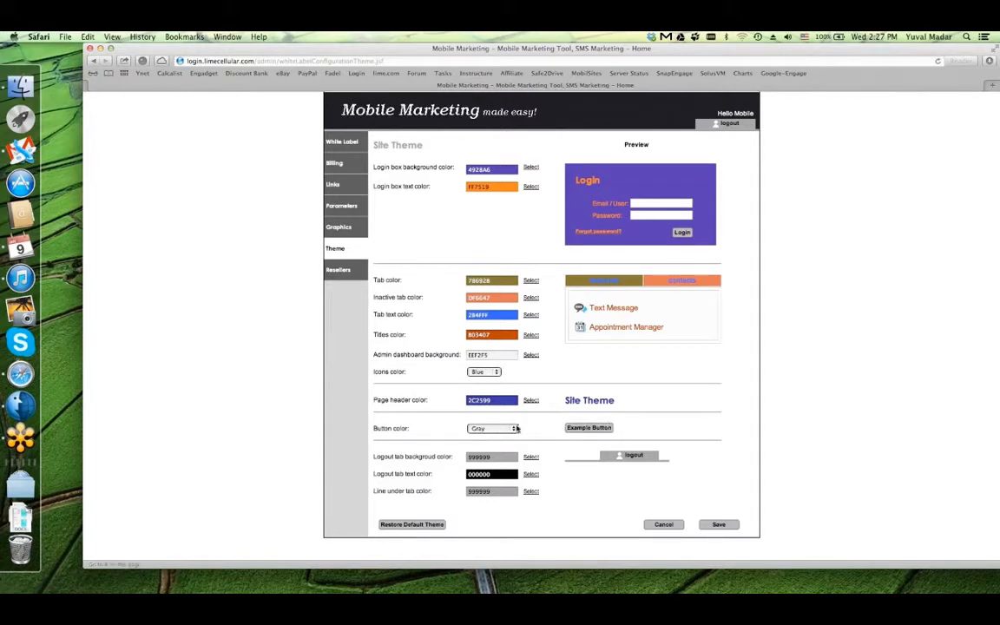
pyautogui.click(500, 428)
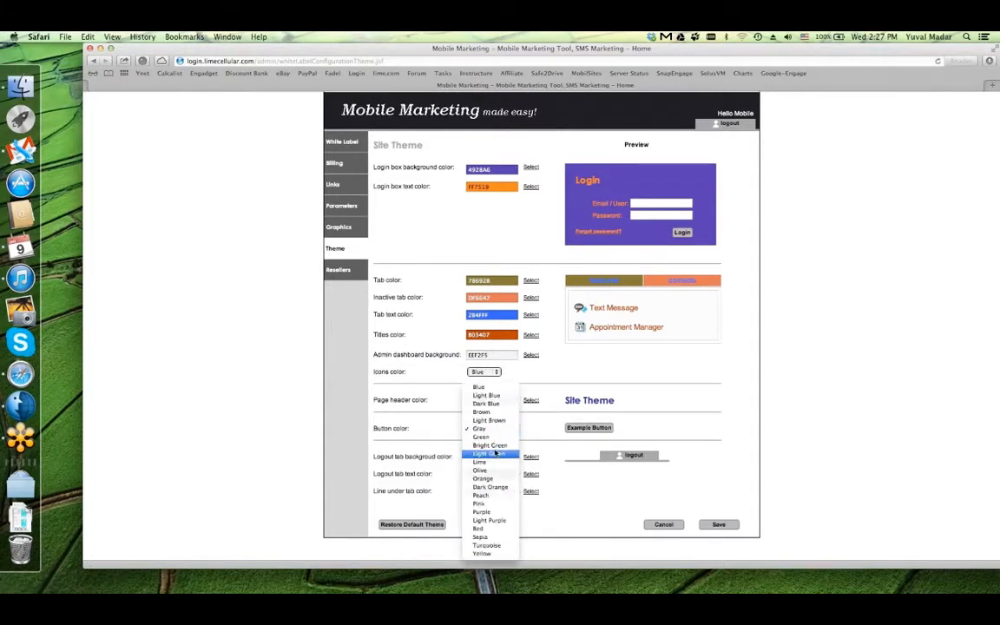
pyautogui.click(495, 453)
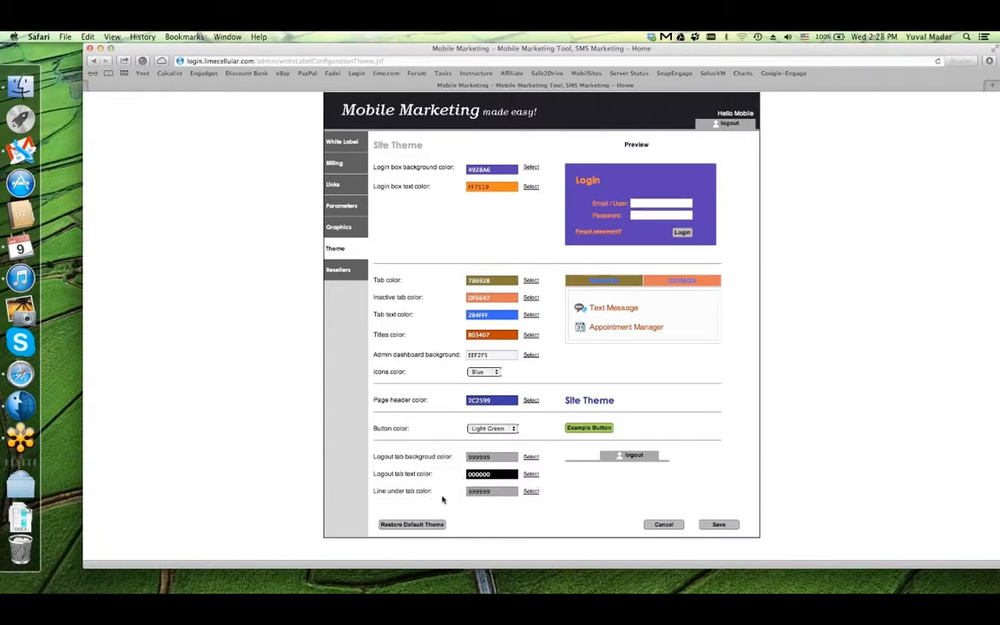
# Set the line under the logout tab to 94990C and the logout tab background to green 14990F
pyautogui.click(491, 491)
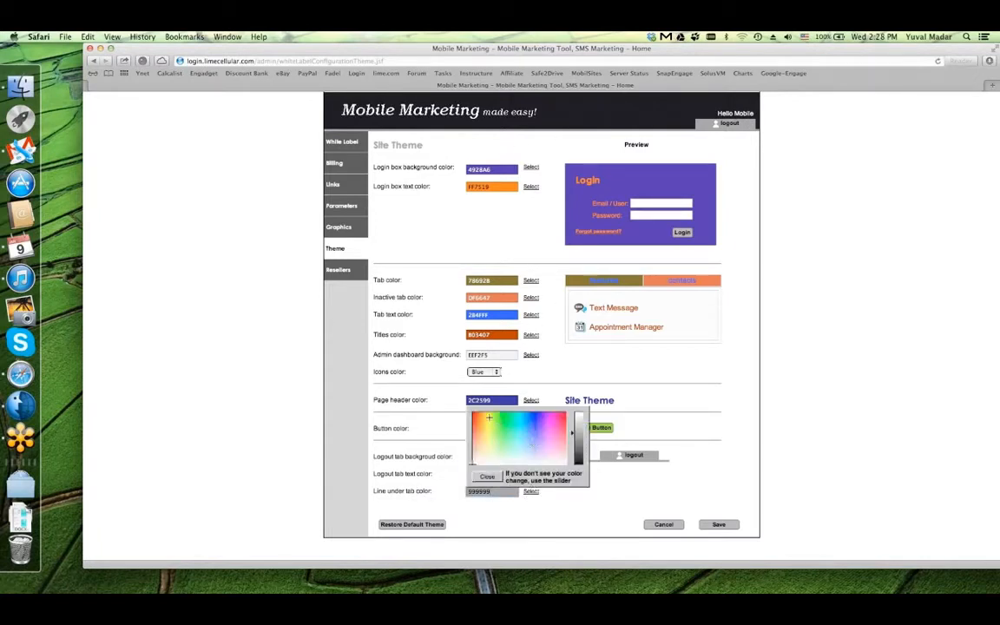
pyautogui.click(488, 417)
pyautogui.click(498, 479)
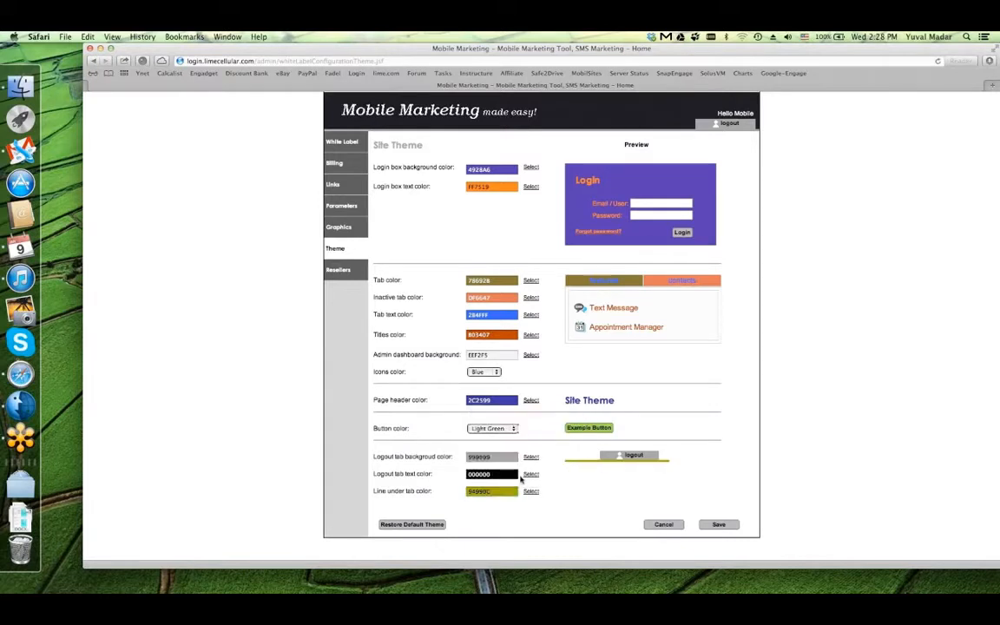
pyautogui.click(492, 456)
pyautogui.click(488, 477)
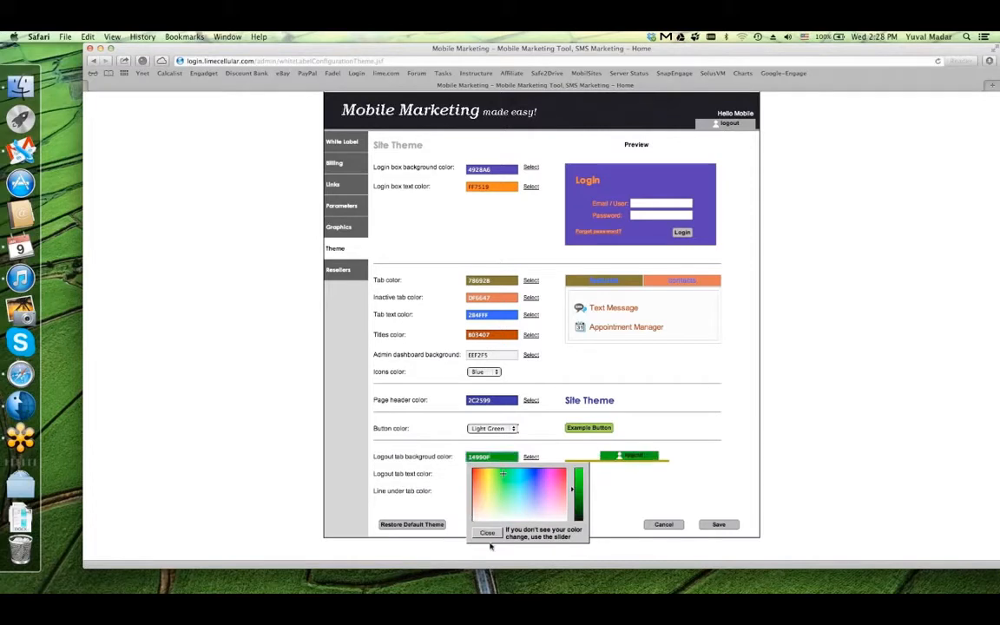
pyautogui.click(487, 532)
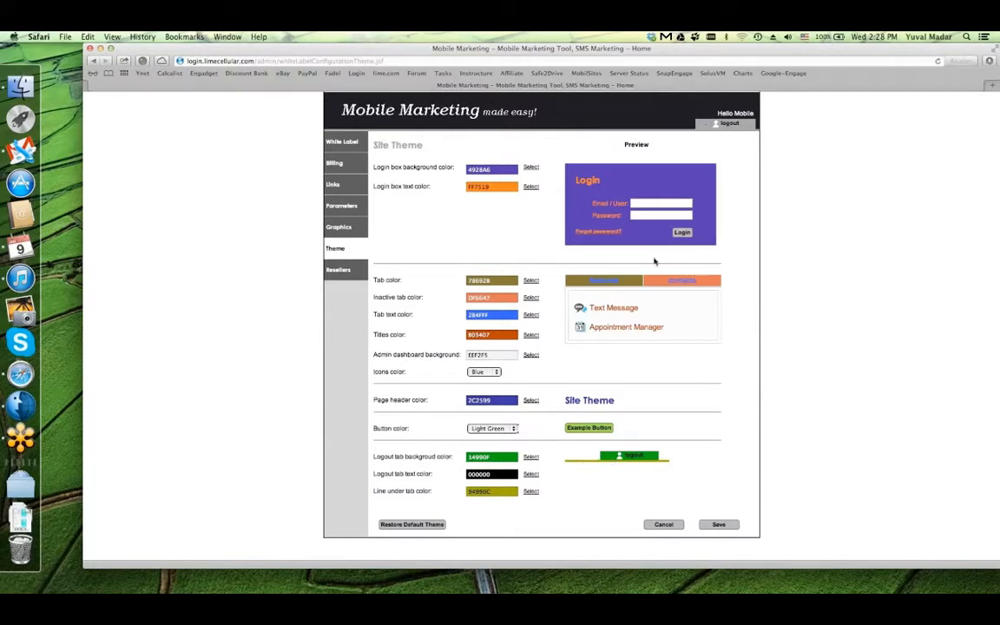
# Save the customized theme and reopen the Theme settings from Account Setup
pyautogui.click(717, 525)
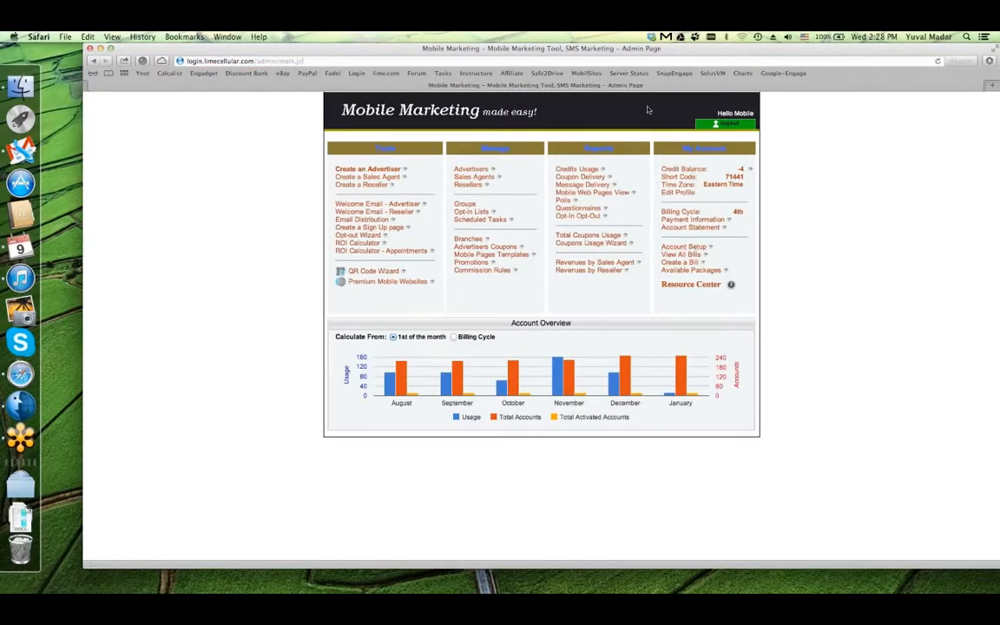
pyautogui.click(692, 248)
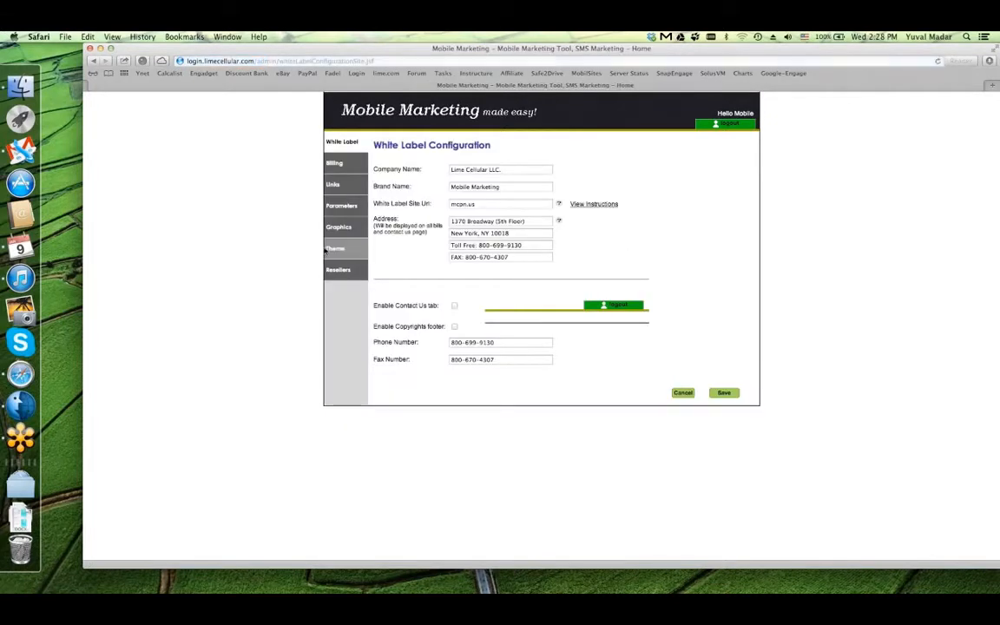
pyautogui.click(330, 249)
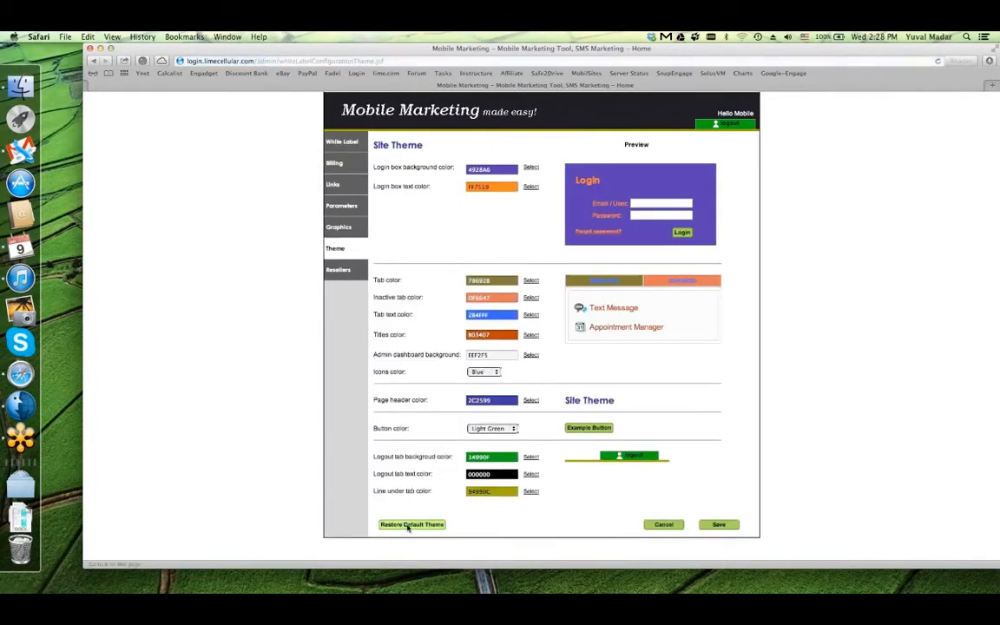
# Restore and save the default theme, and reopen the Theme settings from Account Setup
pyautogui.click(410, 524)
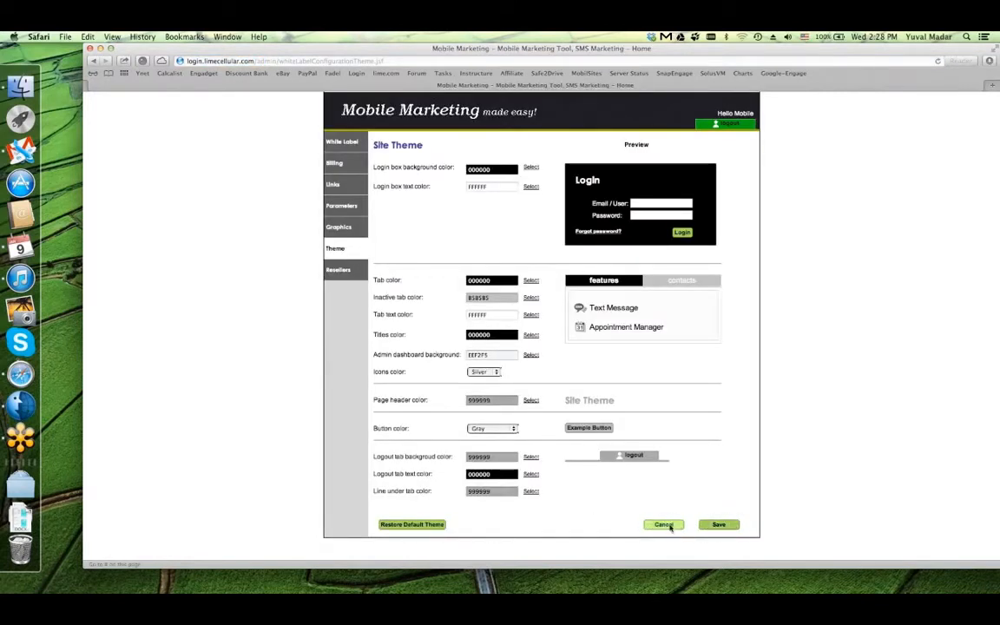
pyautogui.click(663, 524)
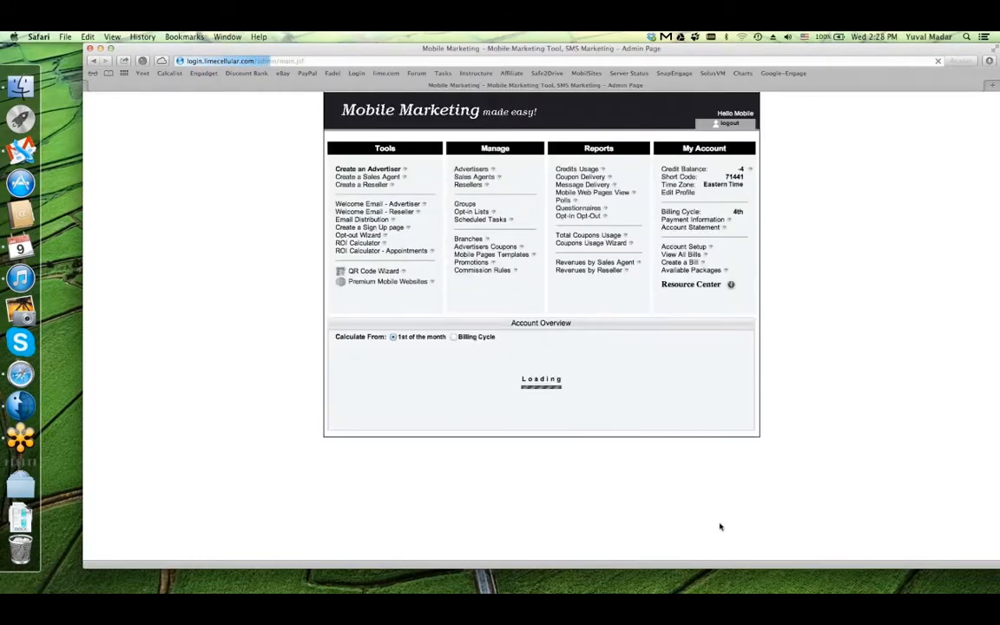
pyautogui.click(691, 247)
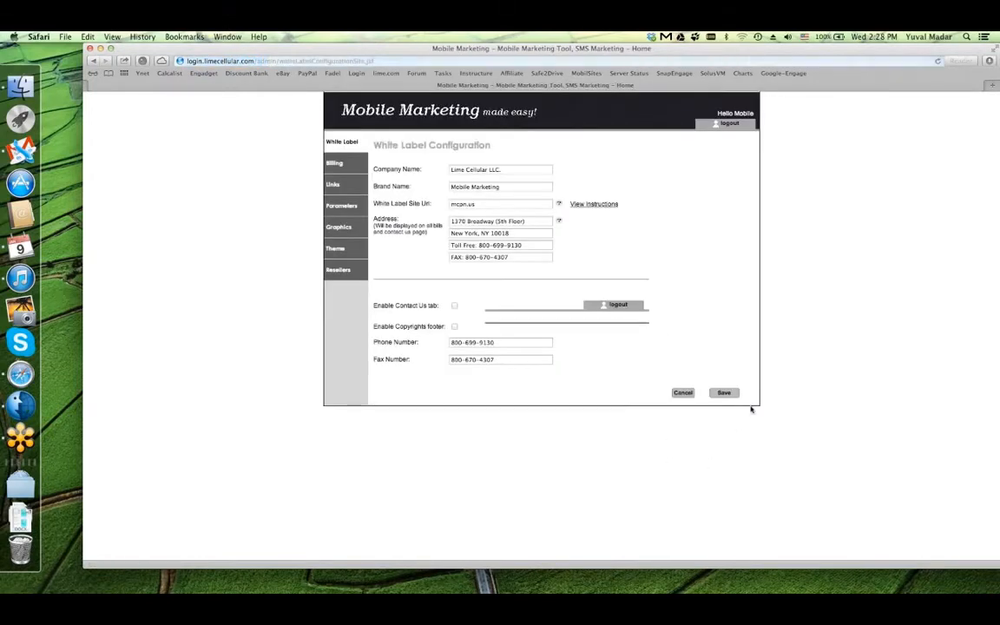
pyautogui.click(335, 248)
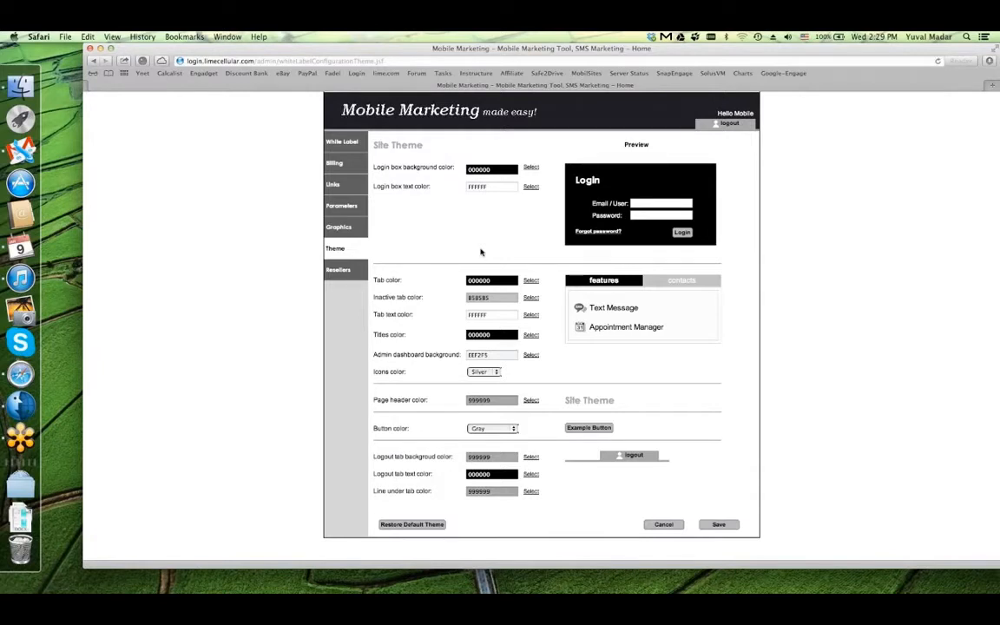
# Open the Resellers defaults and examine the monthly subscription, revenue share, free credits and credit price
pyautogui.click(357, 280)
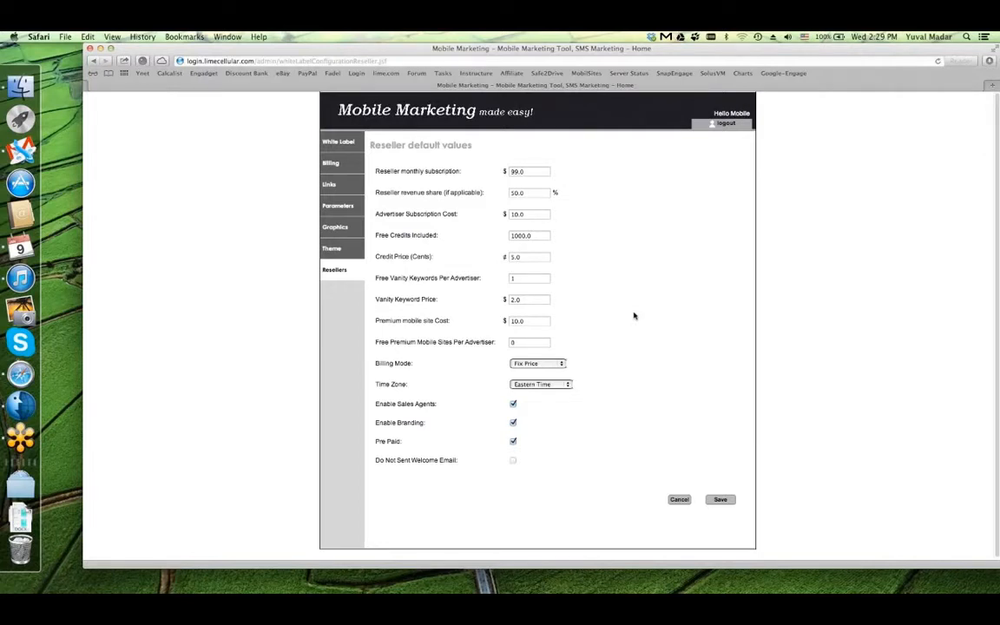
pyautogui.doubleClick(523, 171)
pyautogui.click(597, 185)
pyautogui.doubleClick(524, 193)
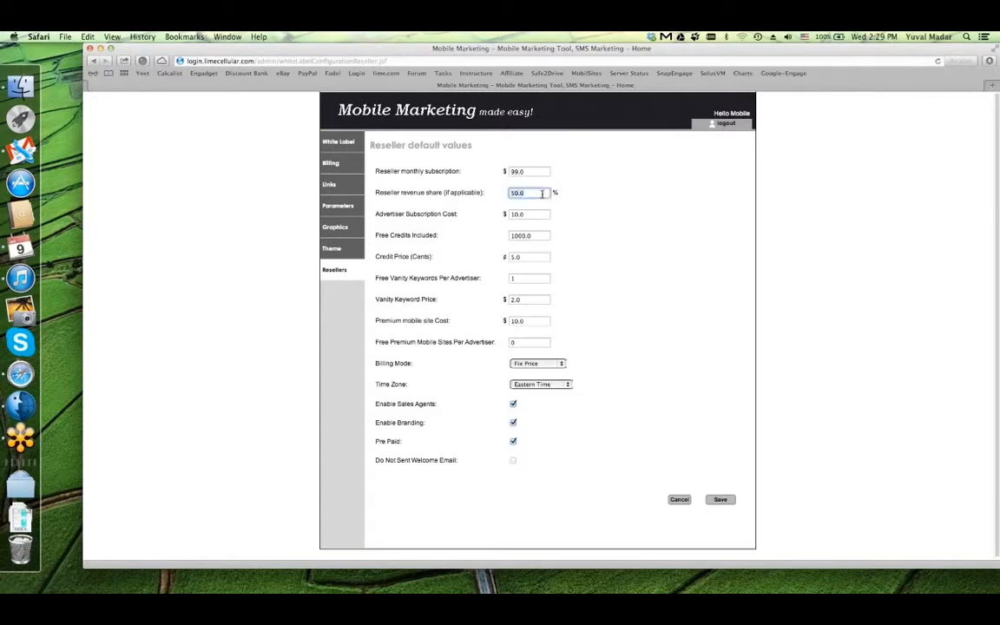
pyautogui.click(593, 225)
pyautogui.moveTo(347, 235); pyautogui.dragTo(475, 237)
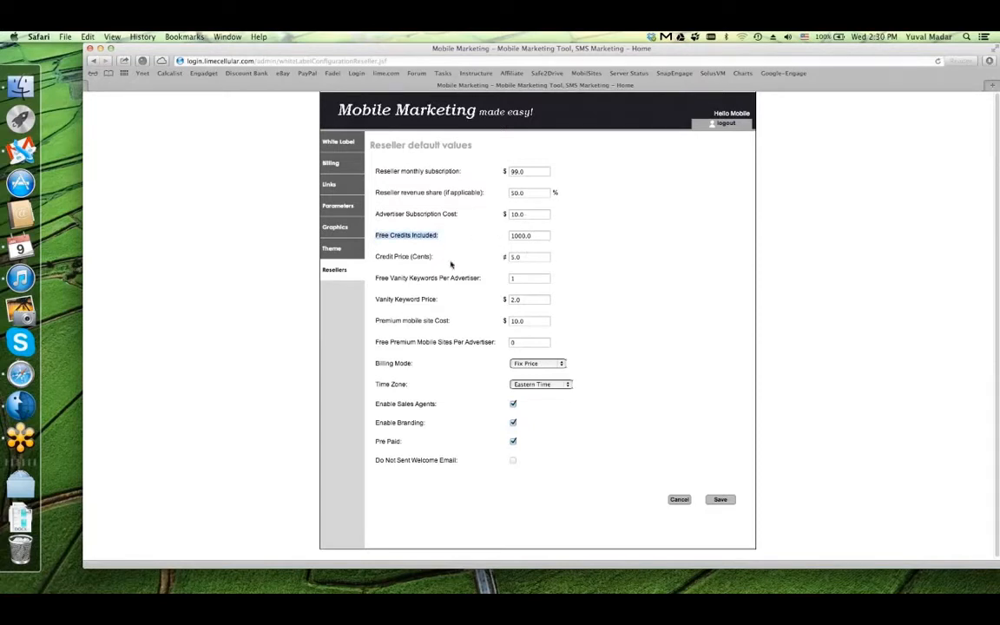
pyautogui.click(379, 234)
pyautogui.moveTo(338, 256); pyautogui.dragTo(545, 267)
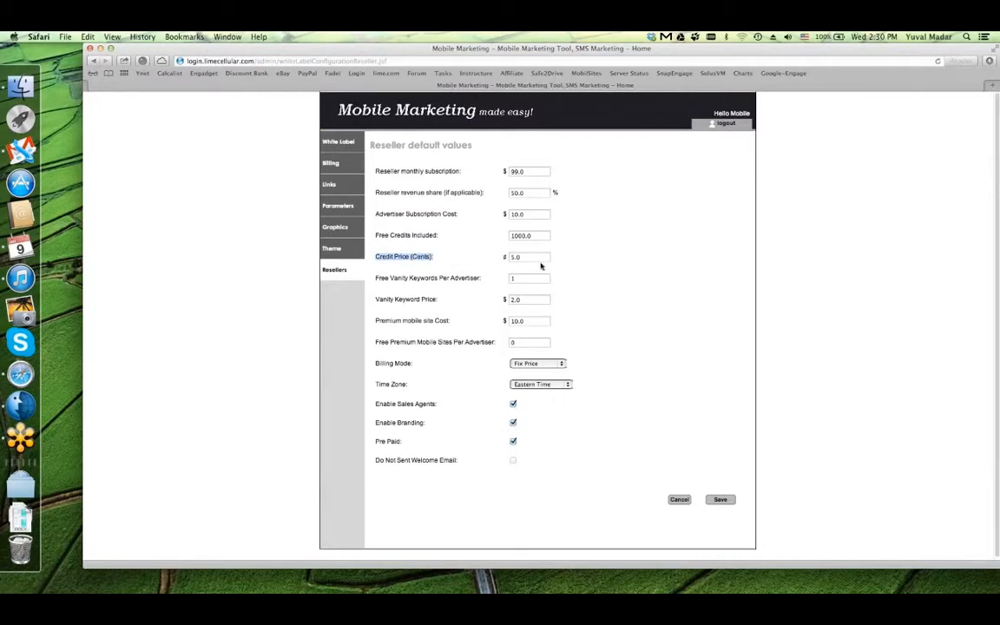
# Examine the advertiser subscription cost, the free vanity keywords per advertiser and the available billing modes in the reseller defaults
pyautogui.click(519, 277)
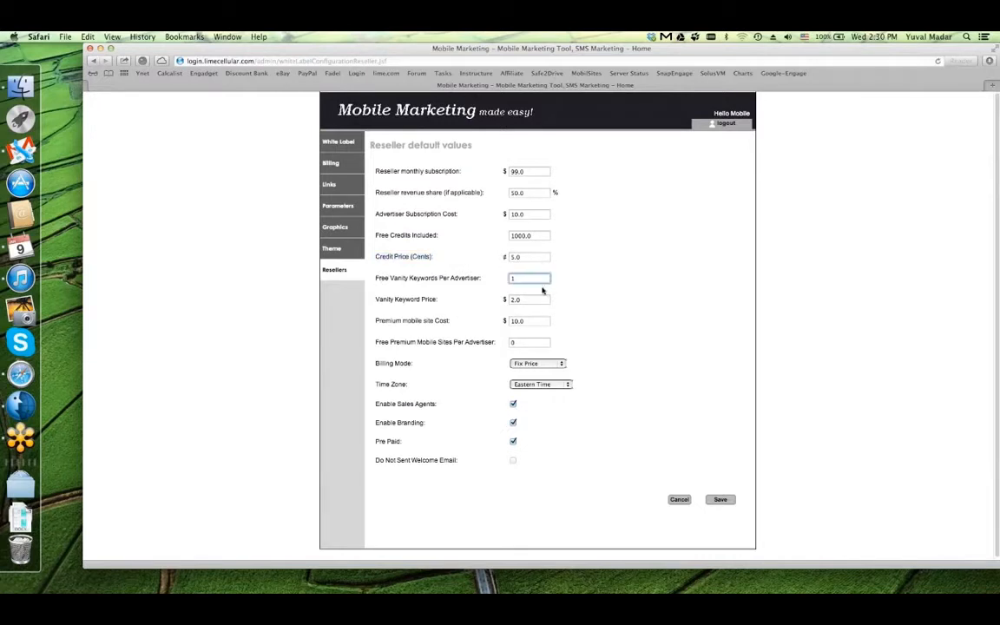
pyautogui.click(518, 214)
pyautogui.moveTo(518, 214); pyautogui.dragTo(544, 213)
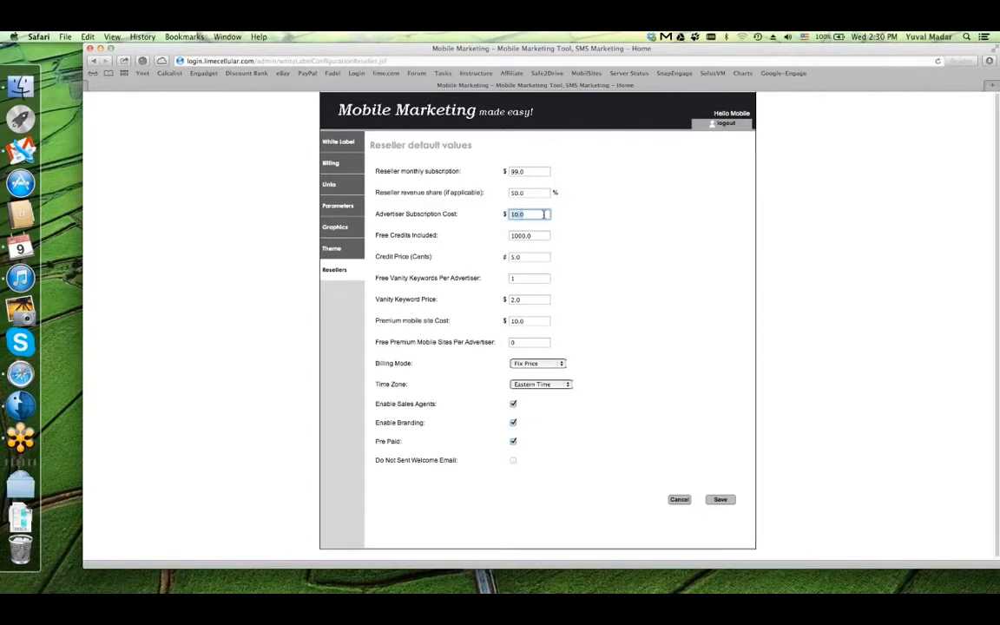
pyautogui.click(525, 278)
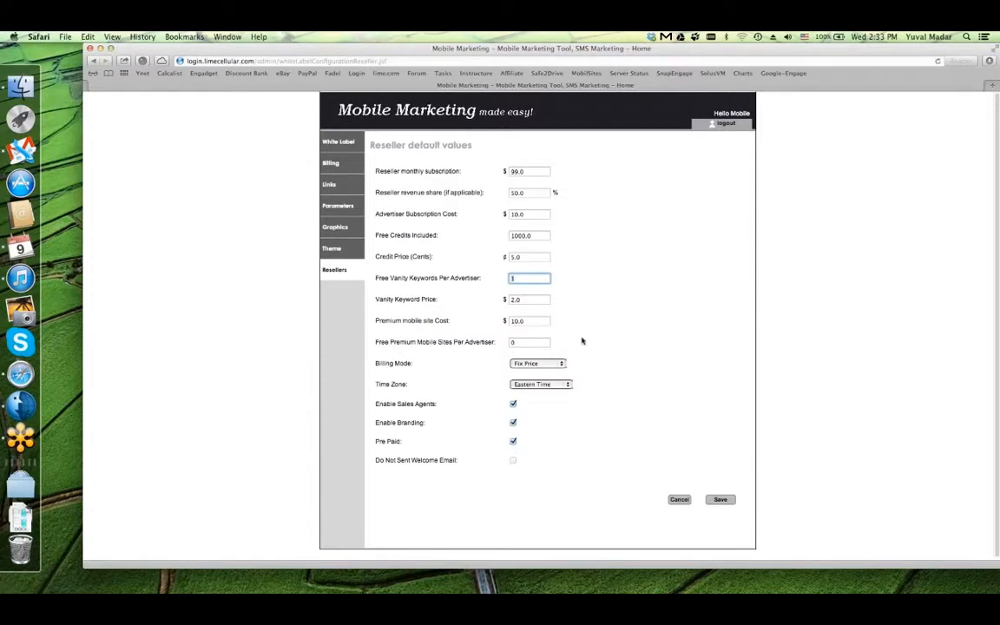
pyautogui.click(551, 364)
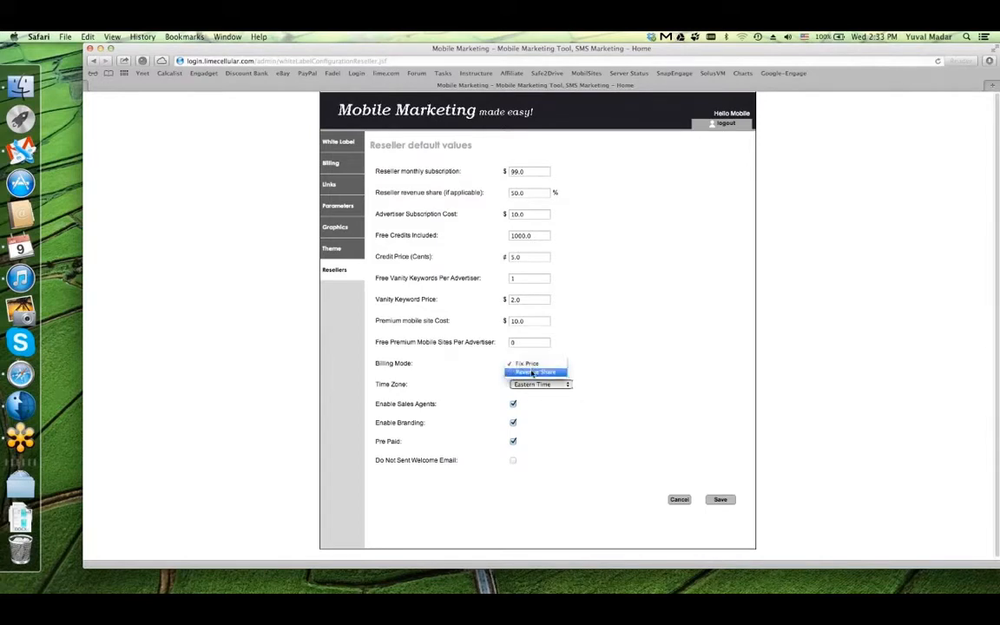
pyautogui.click(593, 356)
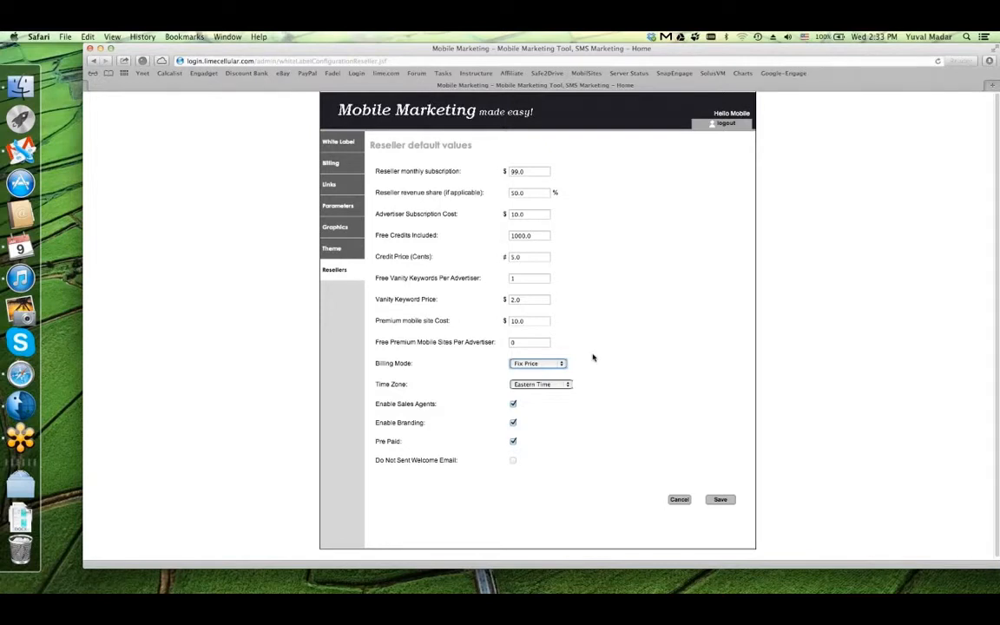
# Review the reseller monthly subscription, the advertiser subscription cost and the free credits included
pyautogui.press('Tab')
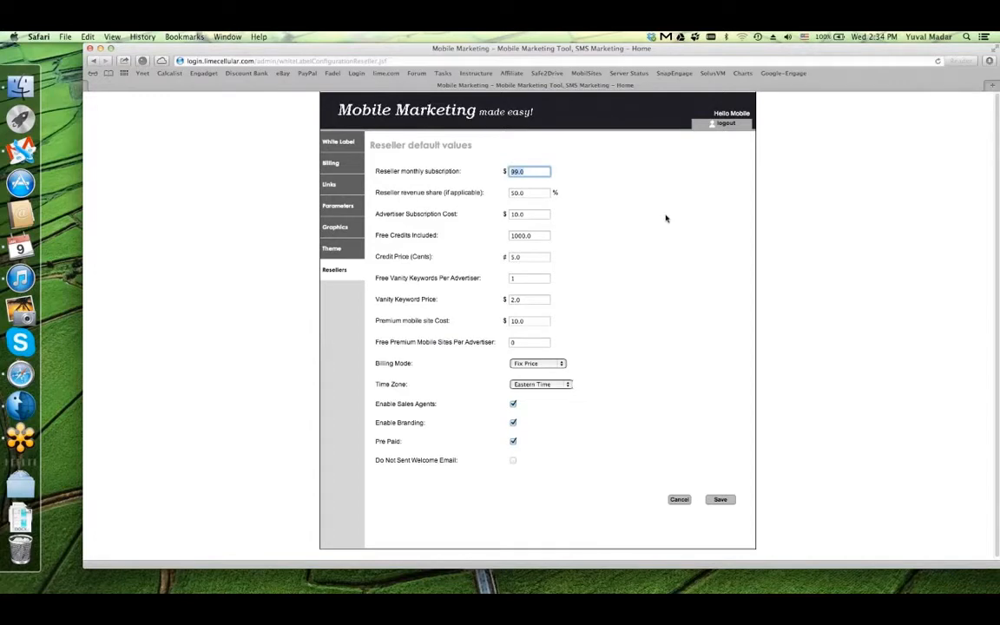
pyautogui.click(580, 276)
pyautogui.doubleClick(531, 213)
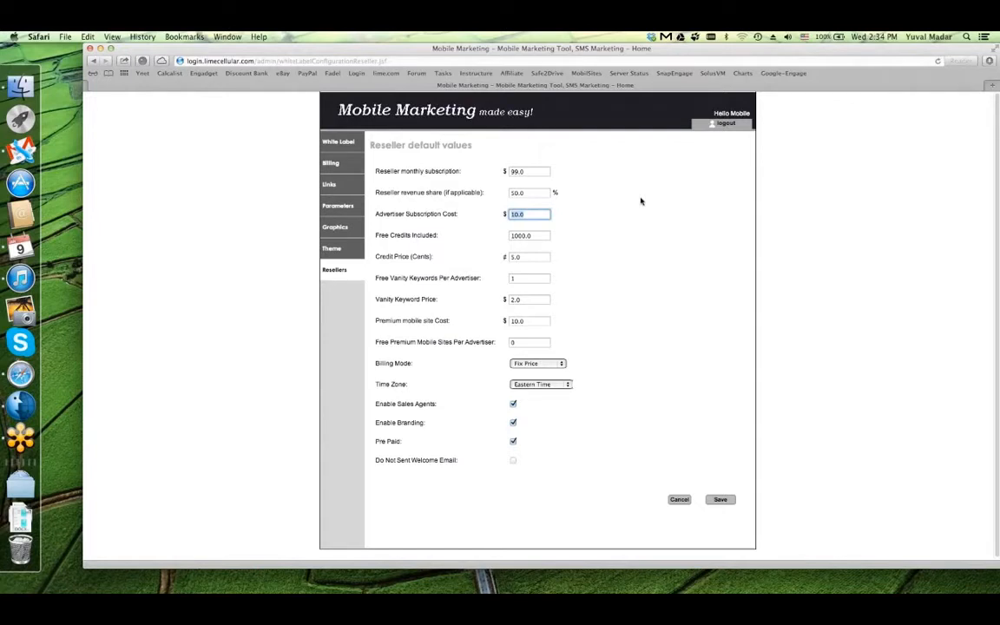
pyautogui.click(538, 236)
pyautogui.doubleClick(538, 235)
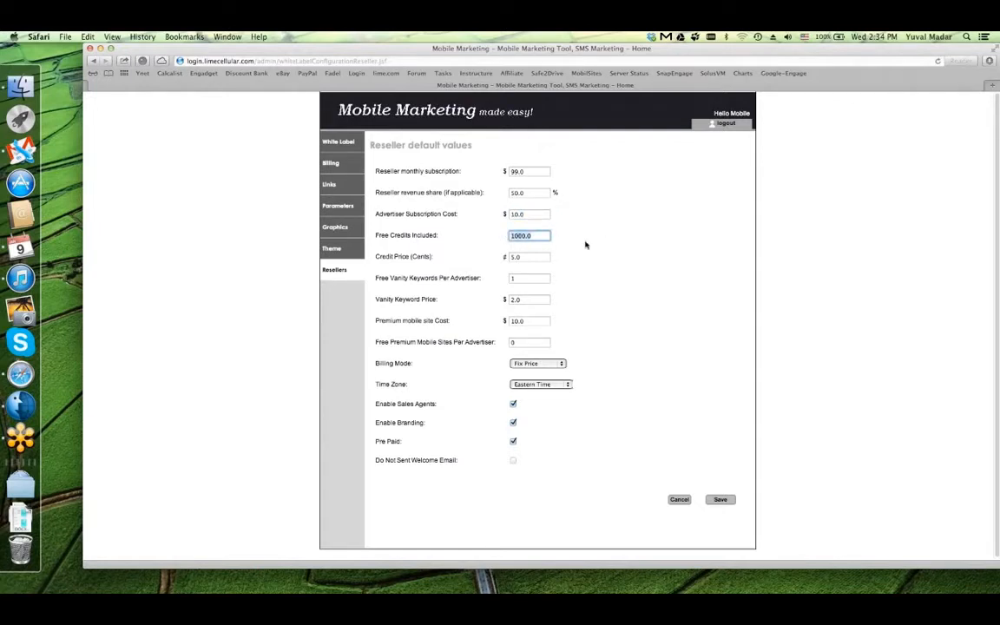
# Review the monthly subscription, free credits, advertiser subscription cost, credit price and free vanity keywords in the reseller defaults
pyautogui.doubleClick(518, 171)
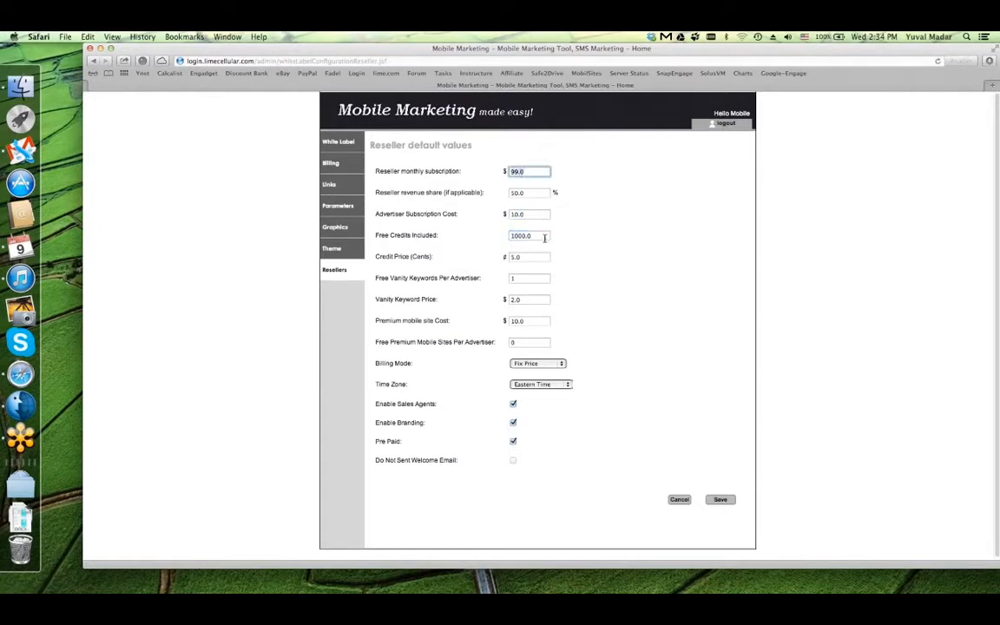
pyautogui.moveTo(545, 238); pyautogui.dragTo(478, 239)
pyautogui.click(586, 240)
pyautogui.doubleClick(528, 215)
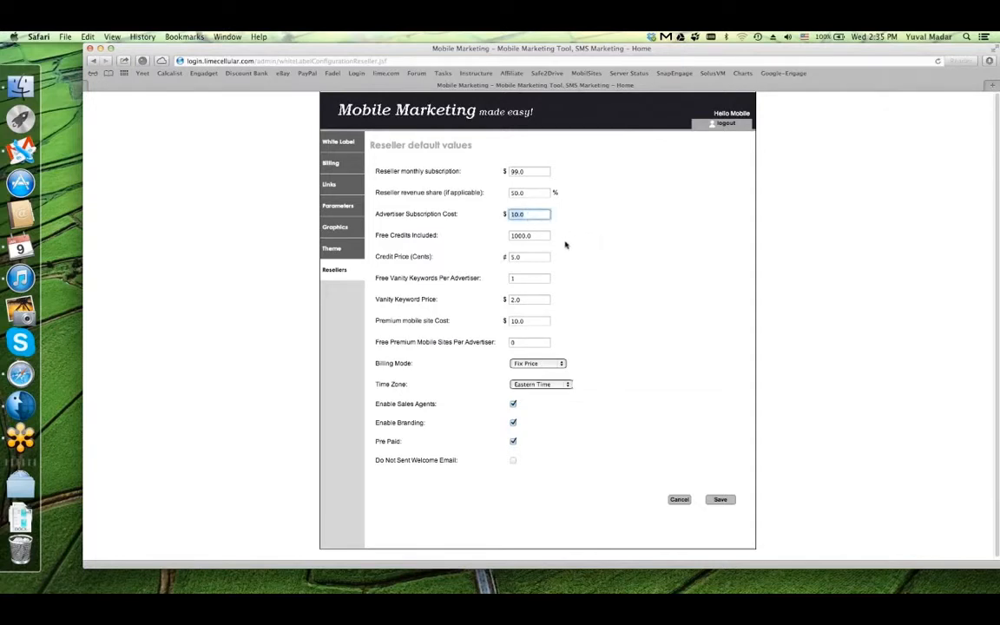
pyautogui.press('Tab')
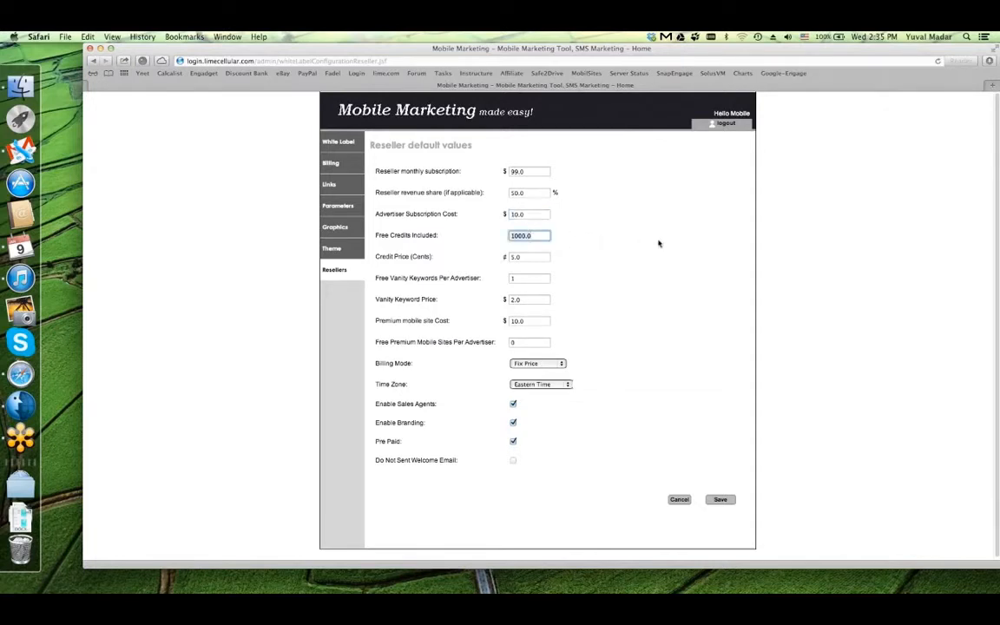
pyautogui.press('Tab')
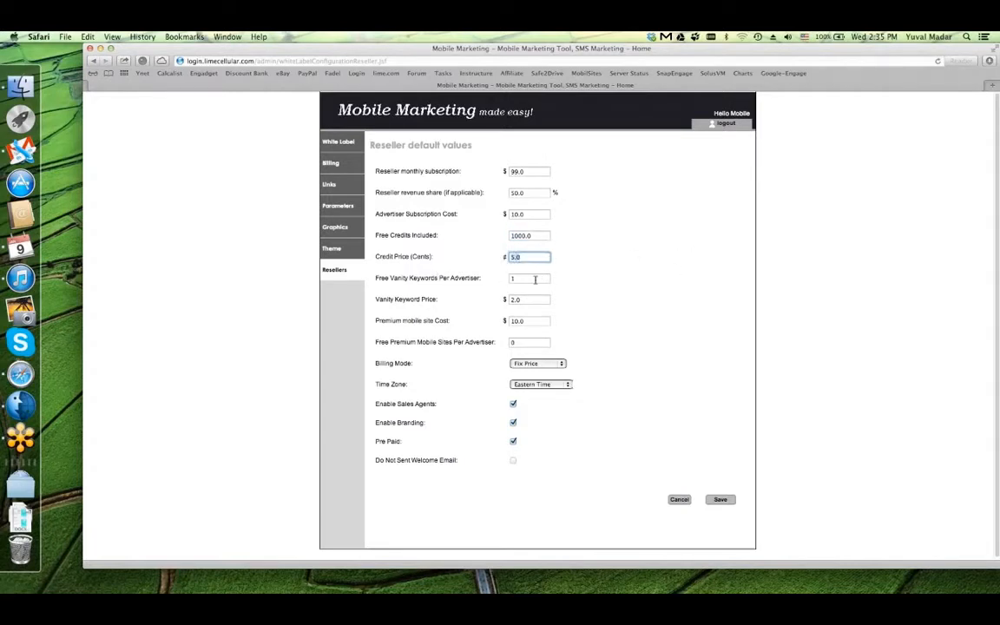
pyautogui.press('Tab')
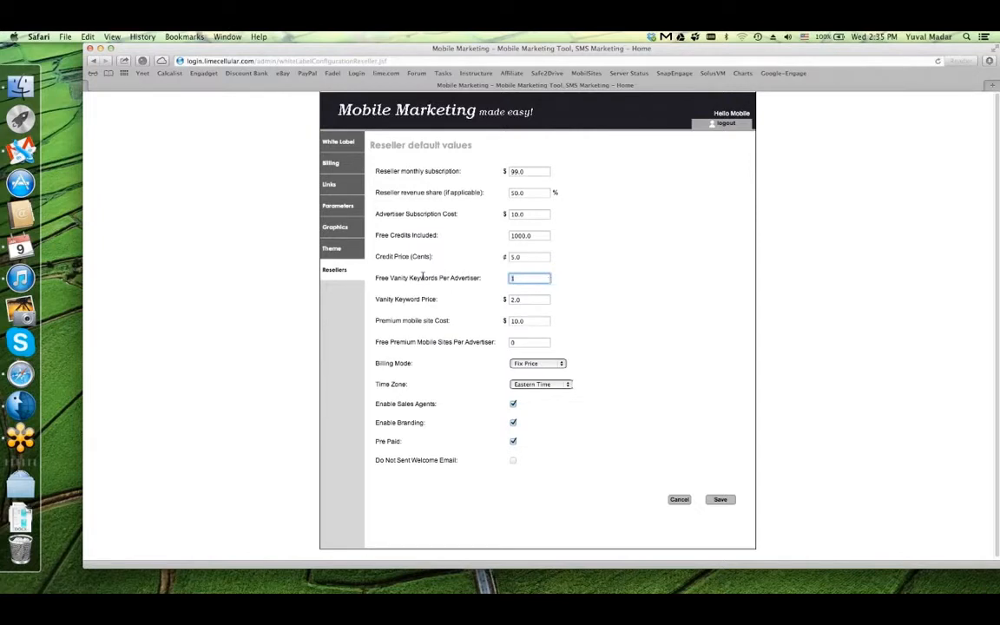
pyautogui.click(381, 276)
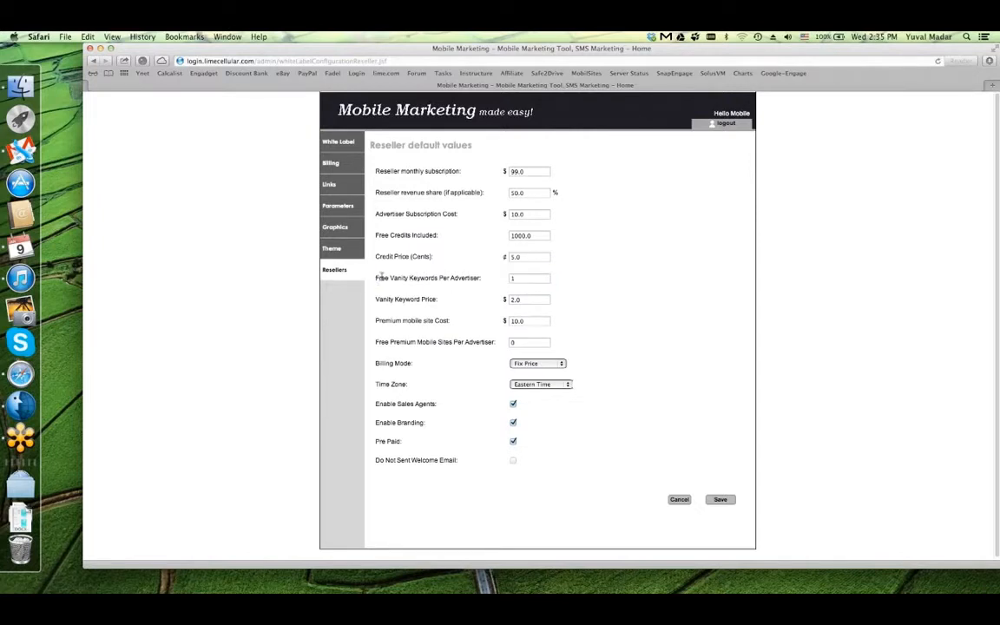
# Set the advertiser subscription cost to $15 and the free vanity keywords per advertiser to 5
pyautogui.click(529, 277)
pyautogui.doubleClick(518, 299)
pyautogui.doubleClick(524, 214)
pyautogui.write('15')
pyautogui.click(508, 278)
pyautogui.click(650, 284)
# Set the free premium mobile sites per advertiser to 1 and review the premium mobile site cost
pyautogui.moveTo(375, 322); pyautogui.dragTo(473, 326)
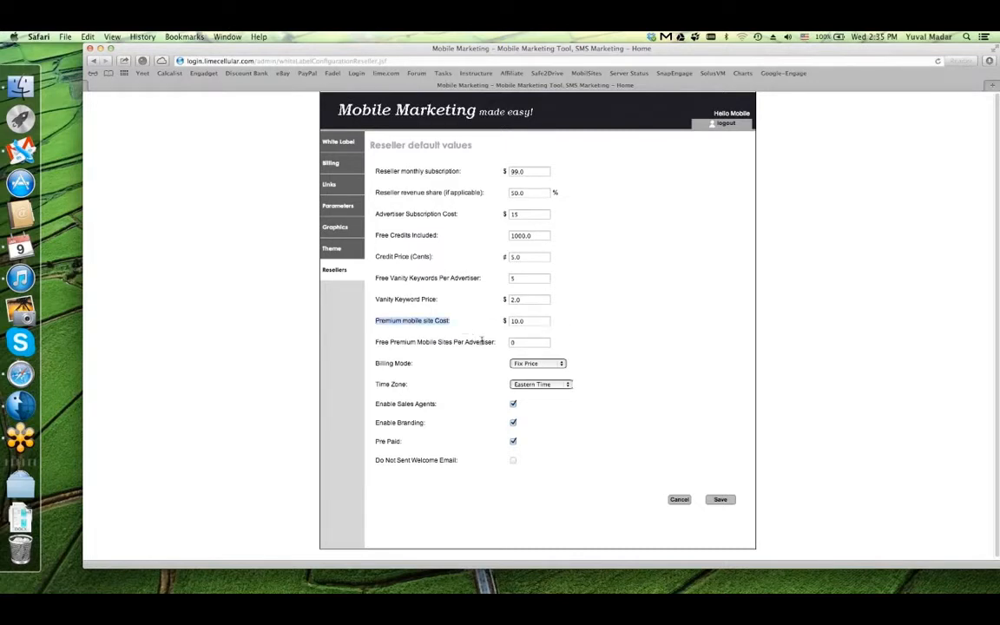
pyautogui.moveTo(375, 342); pyautogui.dragTo(500, 348)
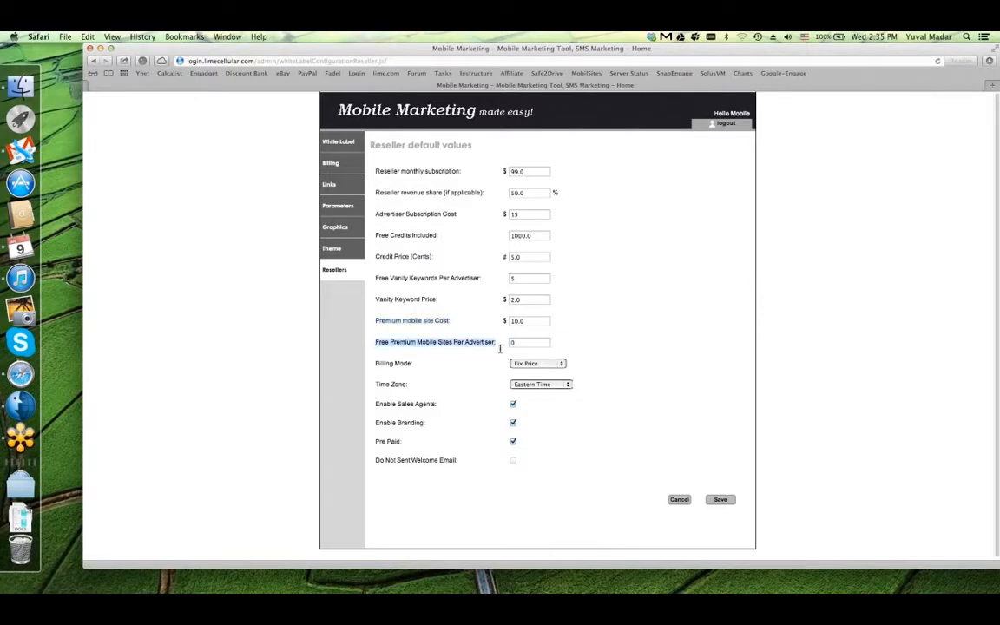
pyautogui.press('Tab')
pyautogui.write('1')
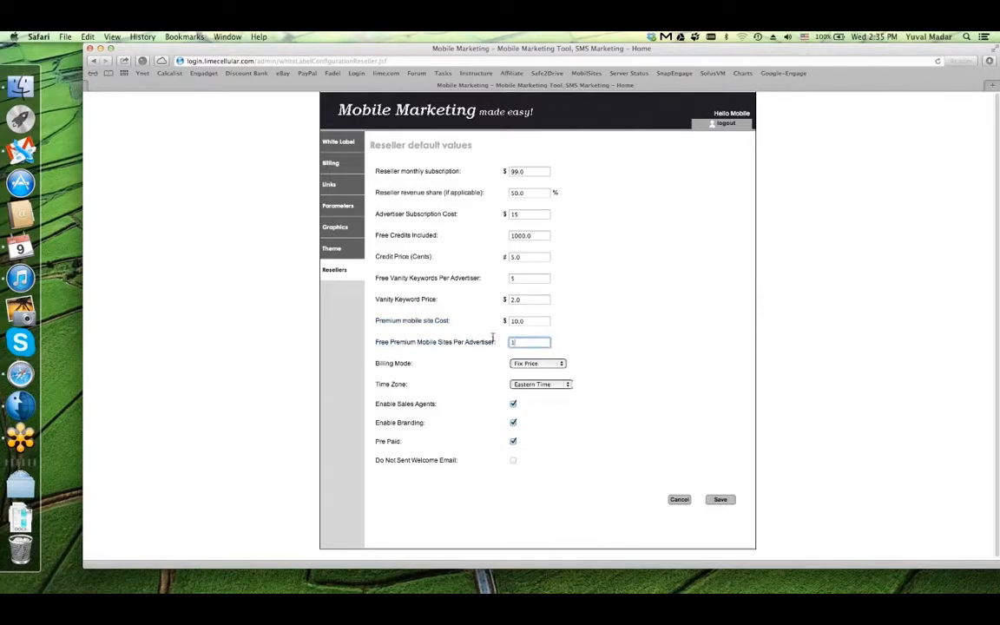
pyautogui.click(534, 215)
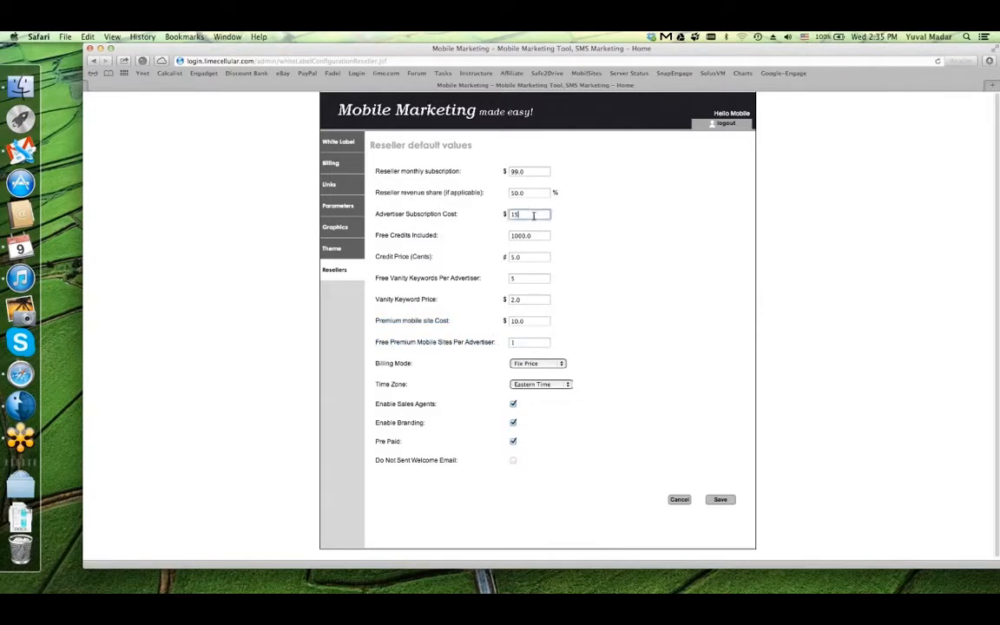
pyautogui.moveTo(529, 321); pyautogui.dragTo(464, 308)
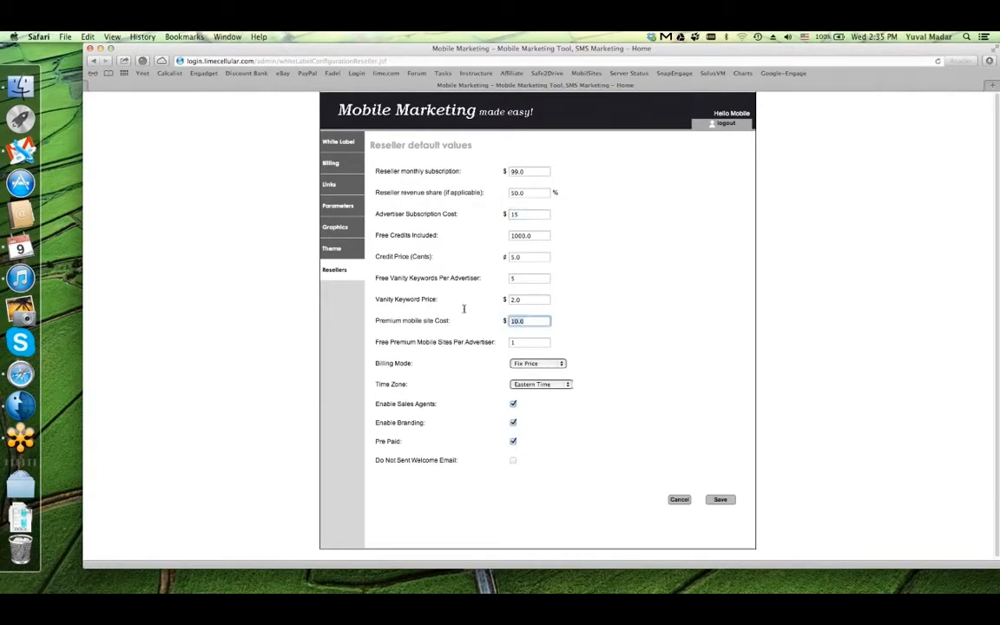
pyautogui.click(686, 343)
# Set the reseller monthly subscription to $150
pyautogui.doubleClick(532, 171)
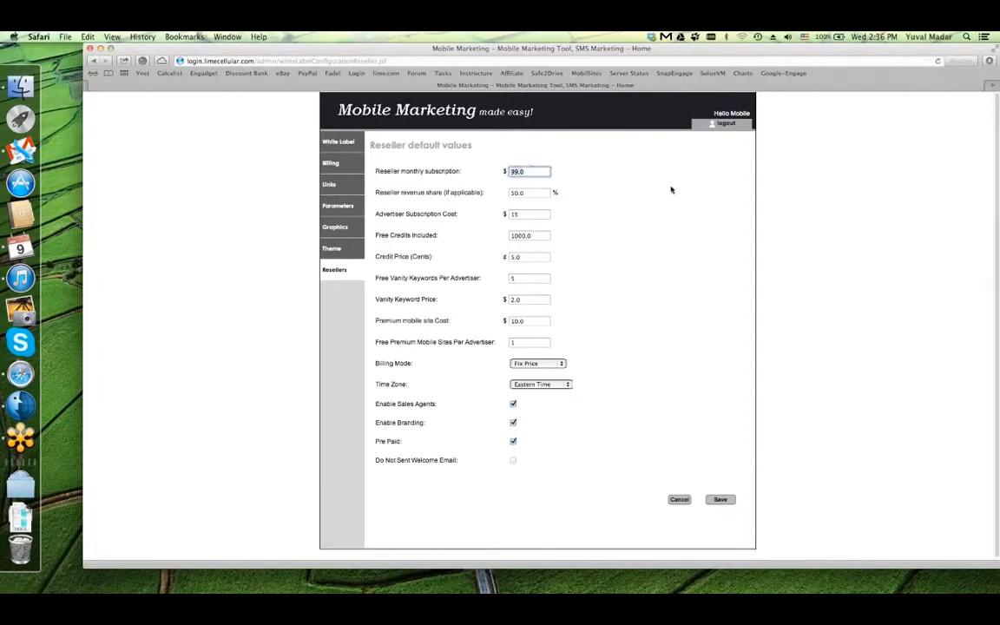
pyautogui.write('150')
pyautogui.click(637, 223)
# Examine the Fix Price and Revenue Share billing modes and the revenue share percentage, then leave the reseller defaults without saving
pyautogui.click(547, 363)
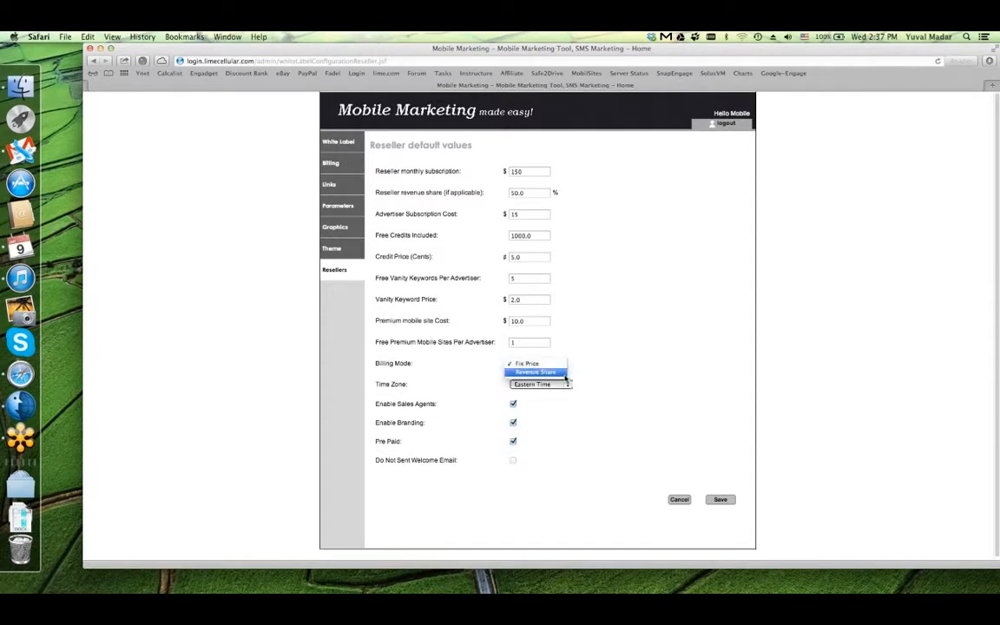
pyautogui.click(599, 383)
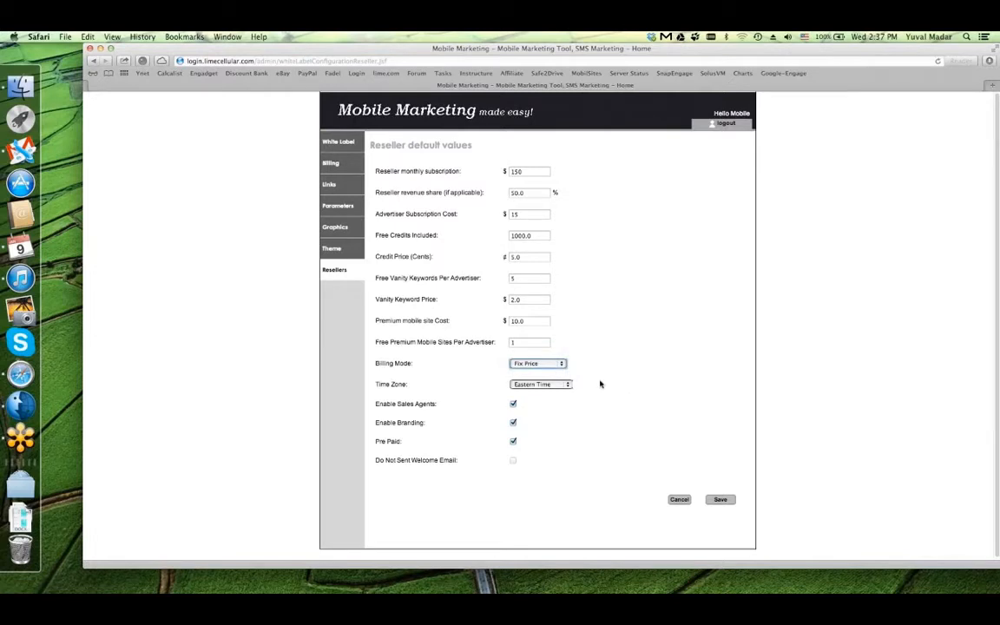
pyautogui.click(529, 192)
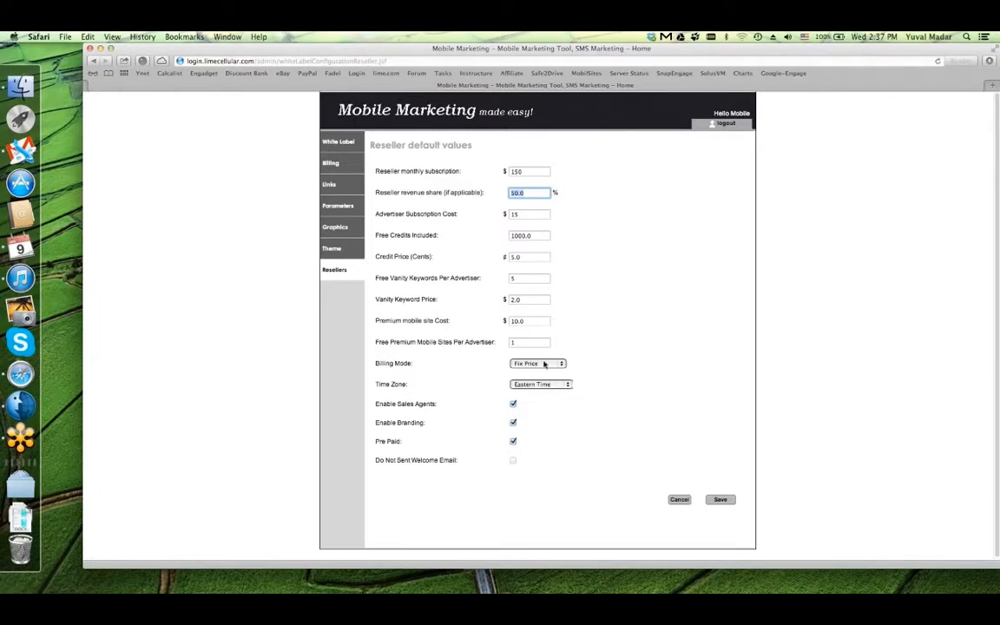
pyautogui.click(538, 363)
pyautogui.click(607, 368)
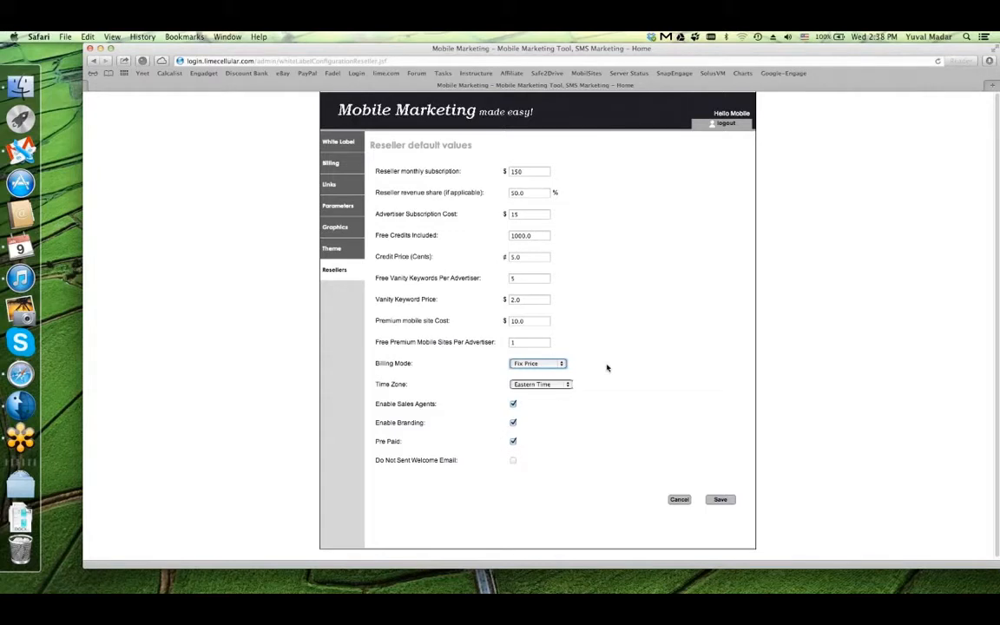
pyautogui.click(545, 363)
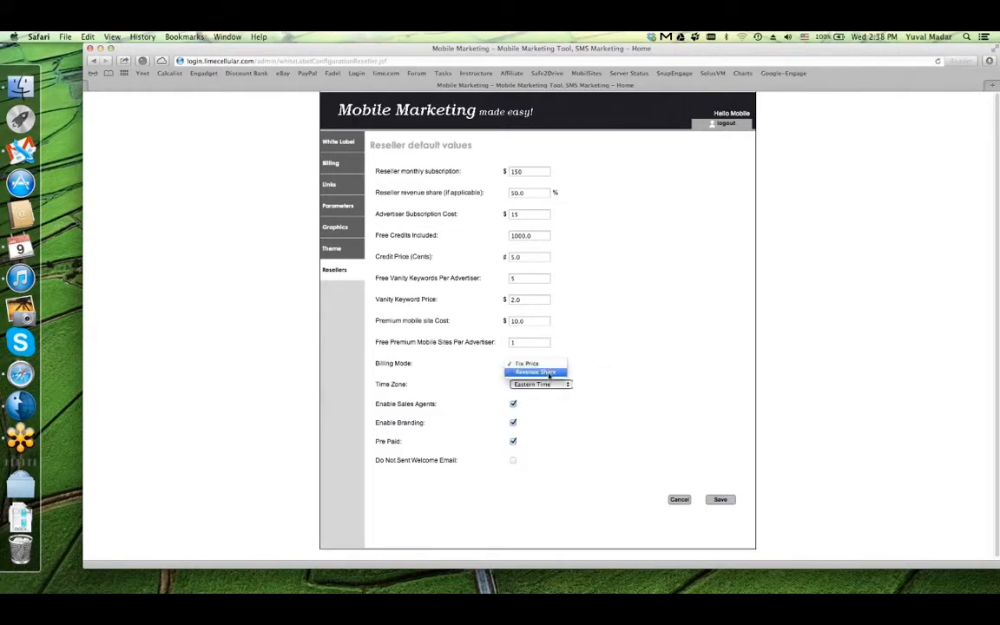
pyautogui.click(636, 359)
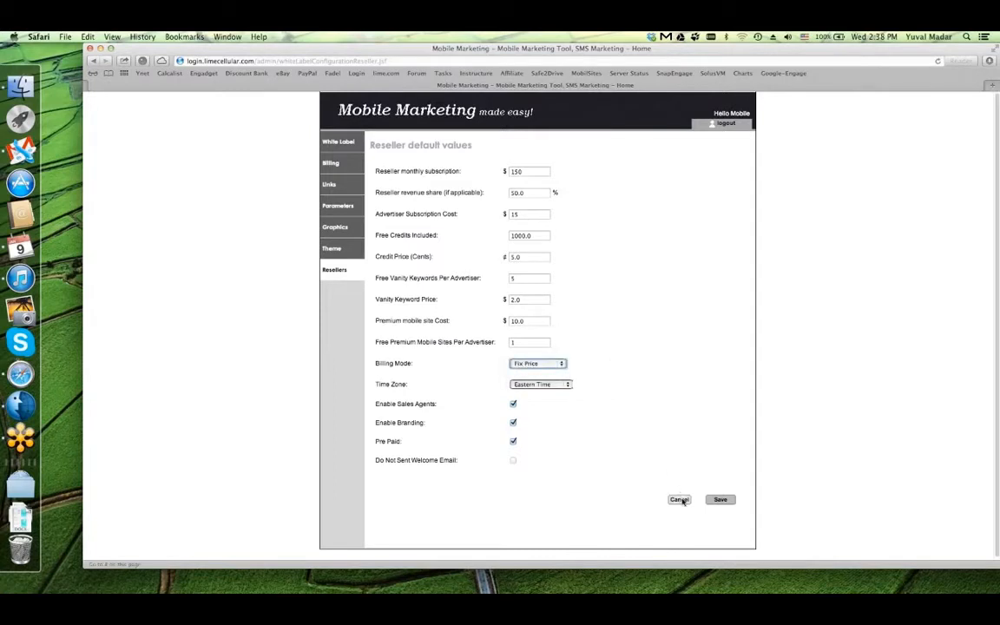
pyautogui.click(679, 500)
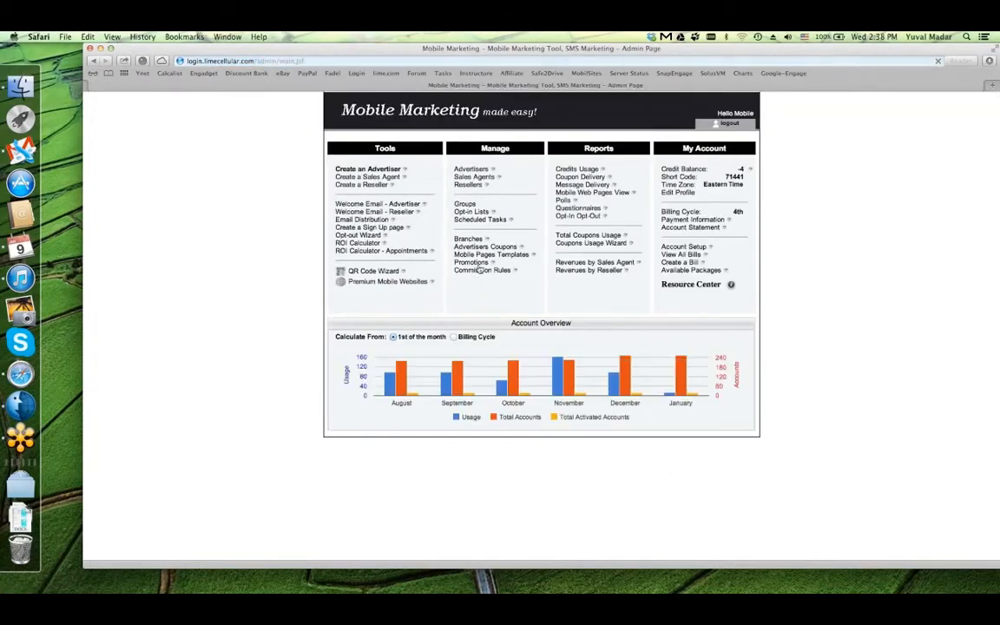
# Open the Create a Reseller form, examine its billing modes and subscription fee, and close it without creating a reseller
pyautogui.click(363, 184)
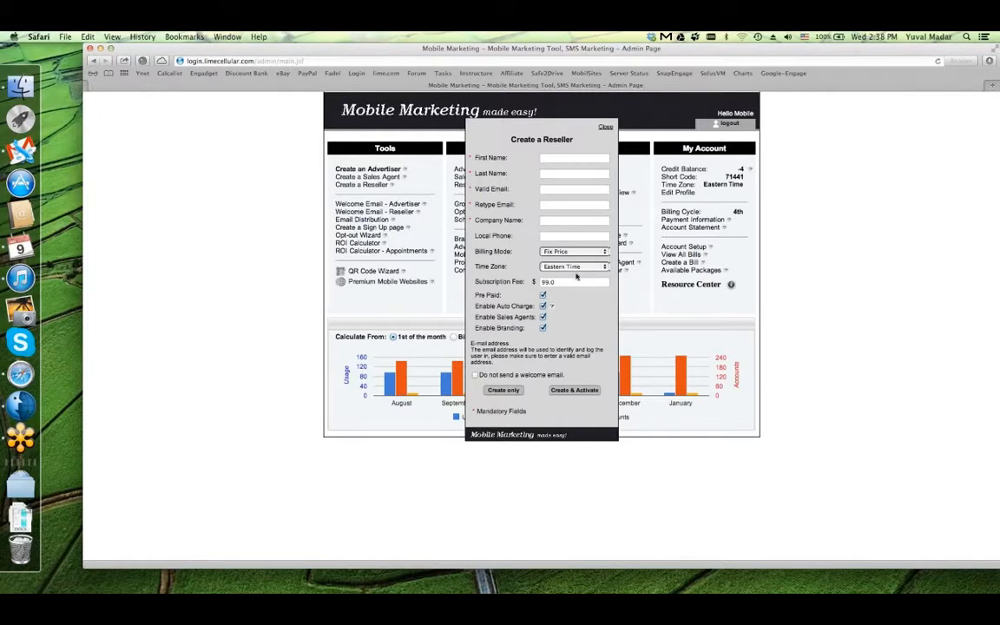
pyautogui.click(576, 253)
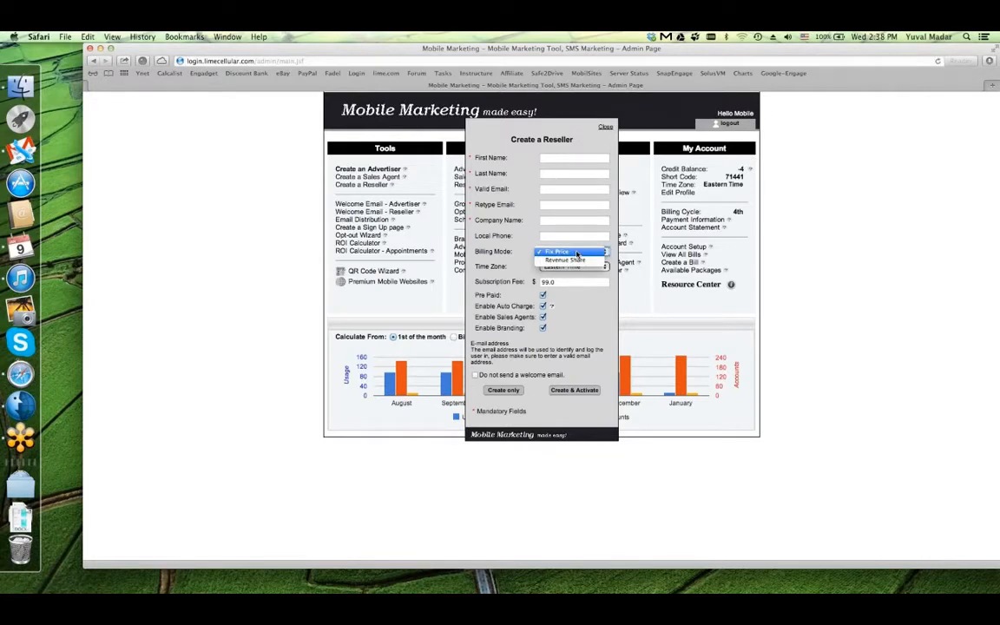
pyautogui.click(576, 253)
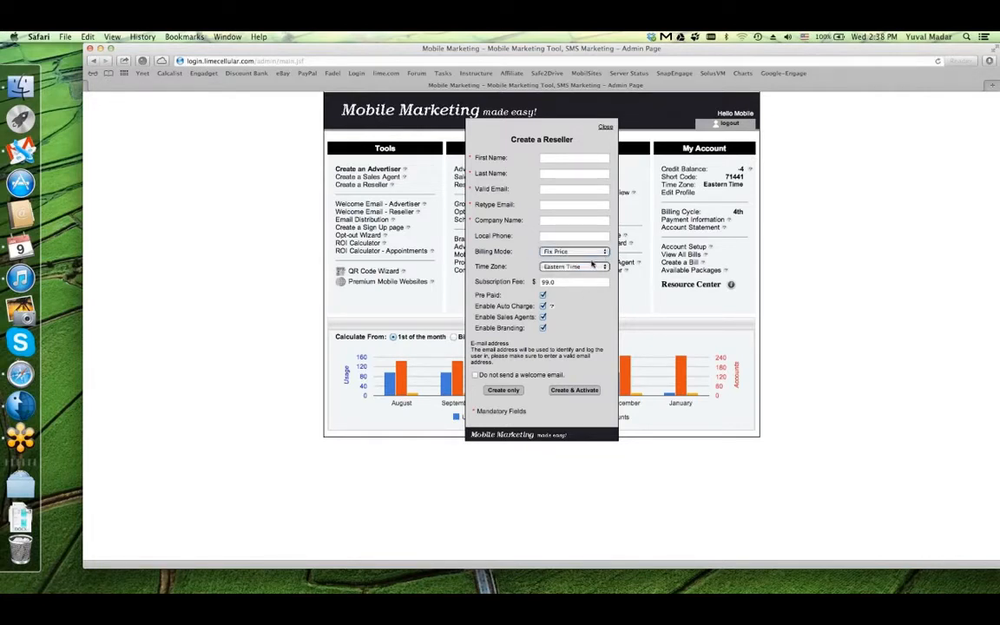
pyautogui.click(569, 280)
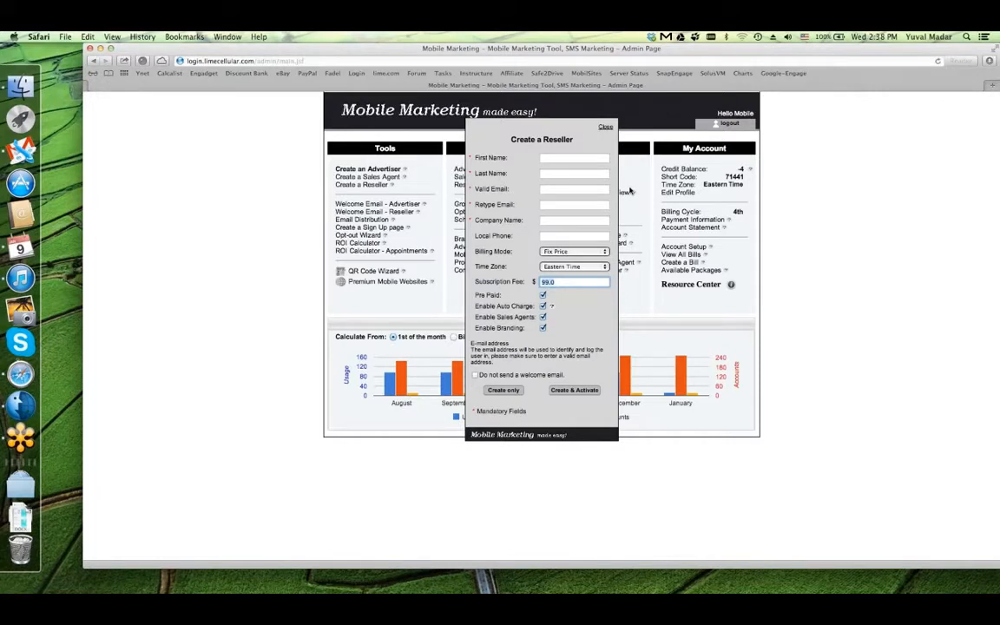
pyautogui.click(605, 127)
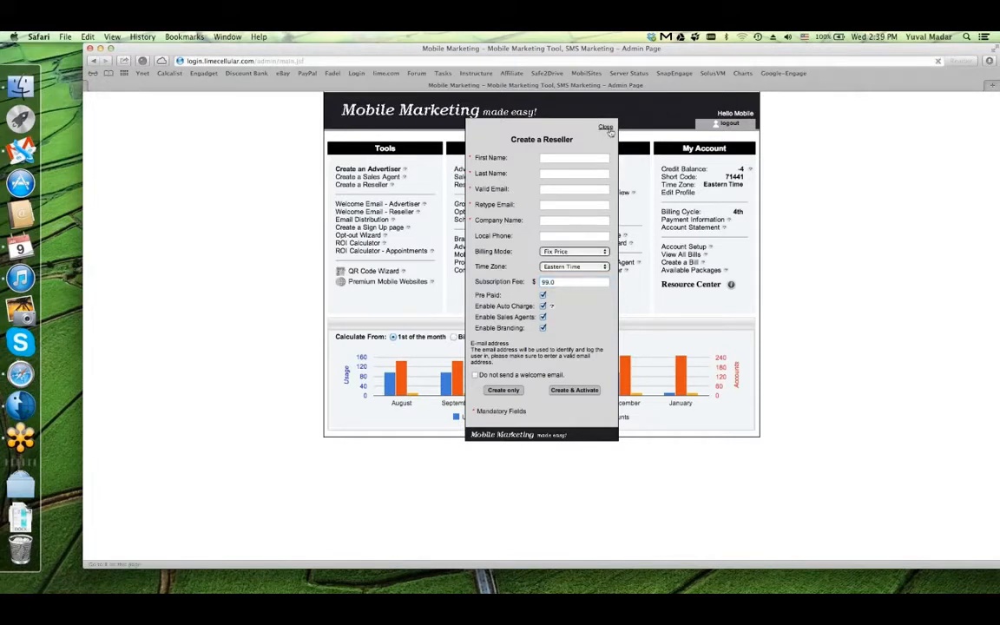
# Open the list of all resellers and examine the activation date of the webcapture reseller
pyautogui.click(471, 185)
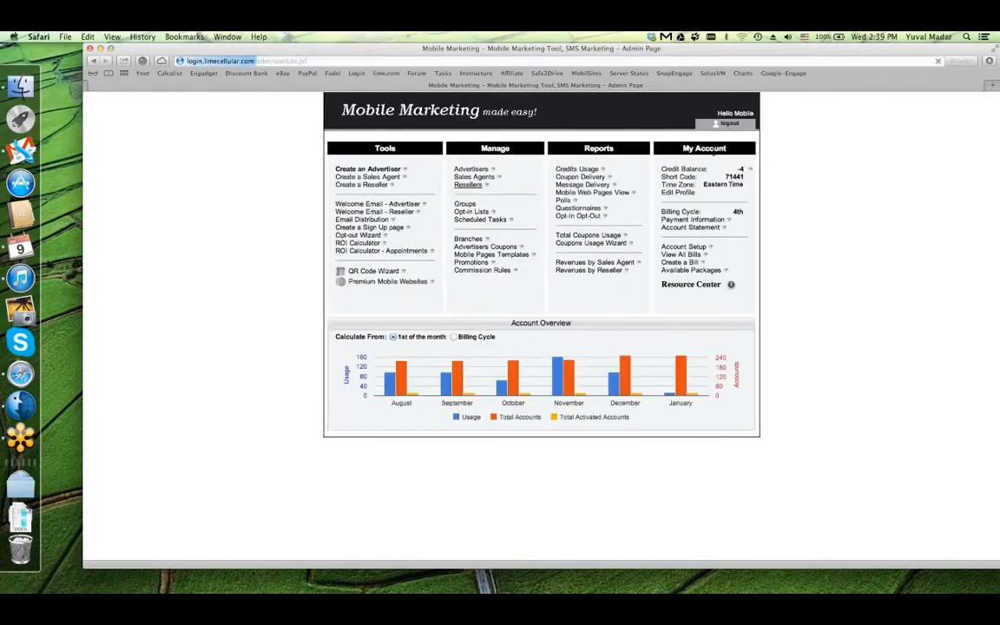
pyautogui.click(741, 193)
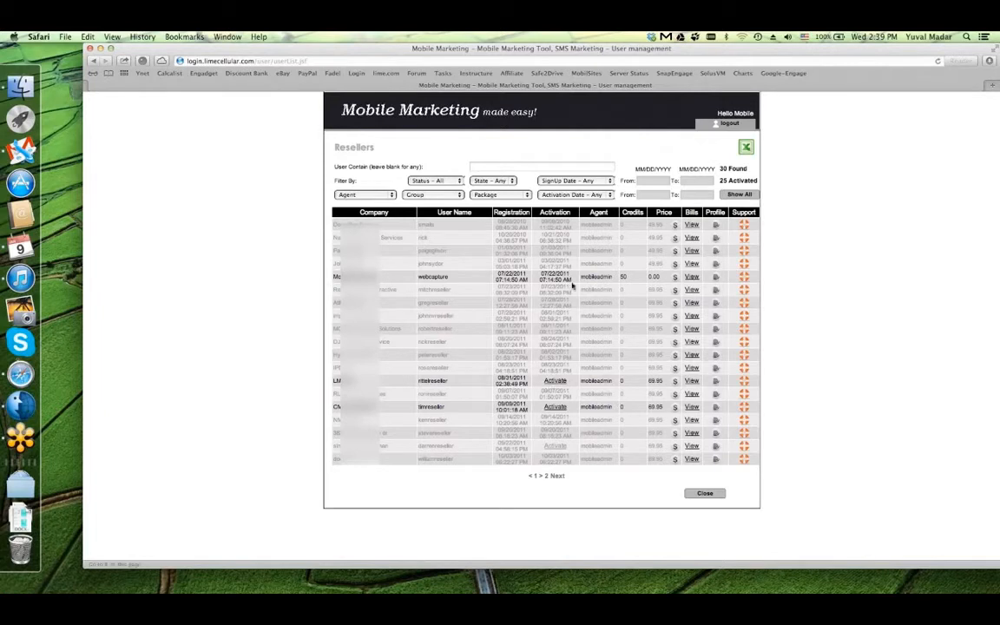
pyautogui.moveTo(541, 273); pyautogui.dragTo(582, 272)
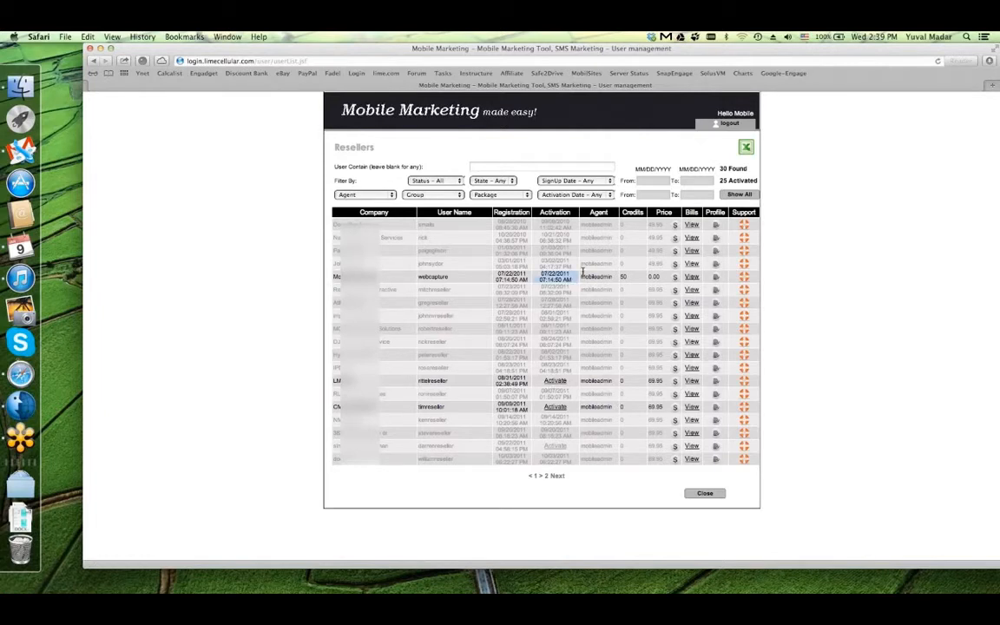
pyautogui.click(558, 275)
pyautogui.moveTo(541, 273); pyautogui.dragTo(581, 276)
# Examine the subscription and revenue share settings of the webcapture reseller and of a reseller awaiting activation
pyautogui.click(677, 278)
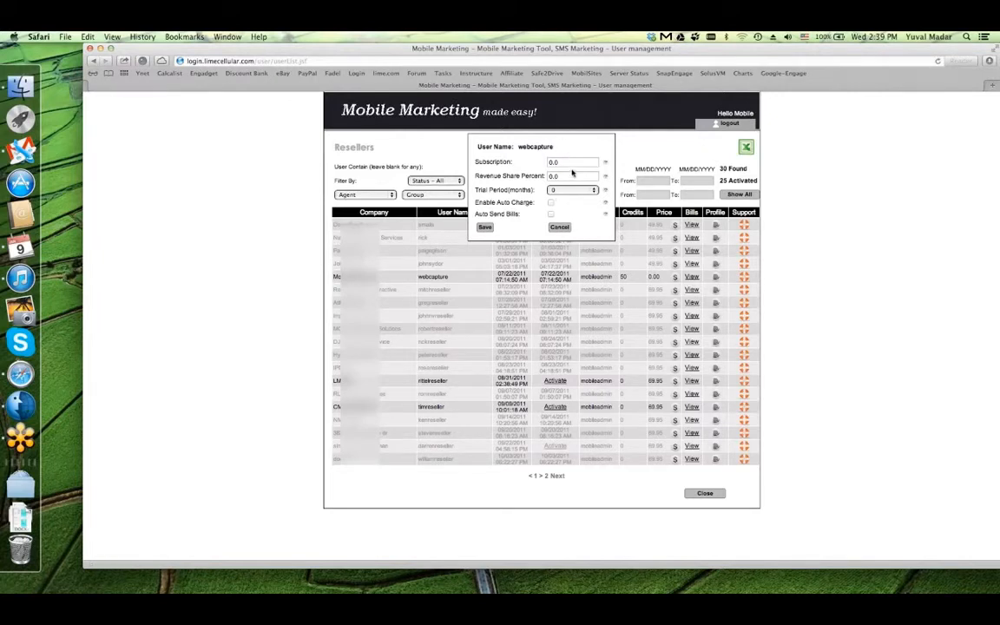
pyautogui.click(570, 173)
pyautogui.press('Return')
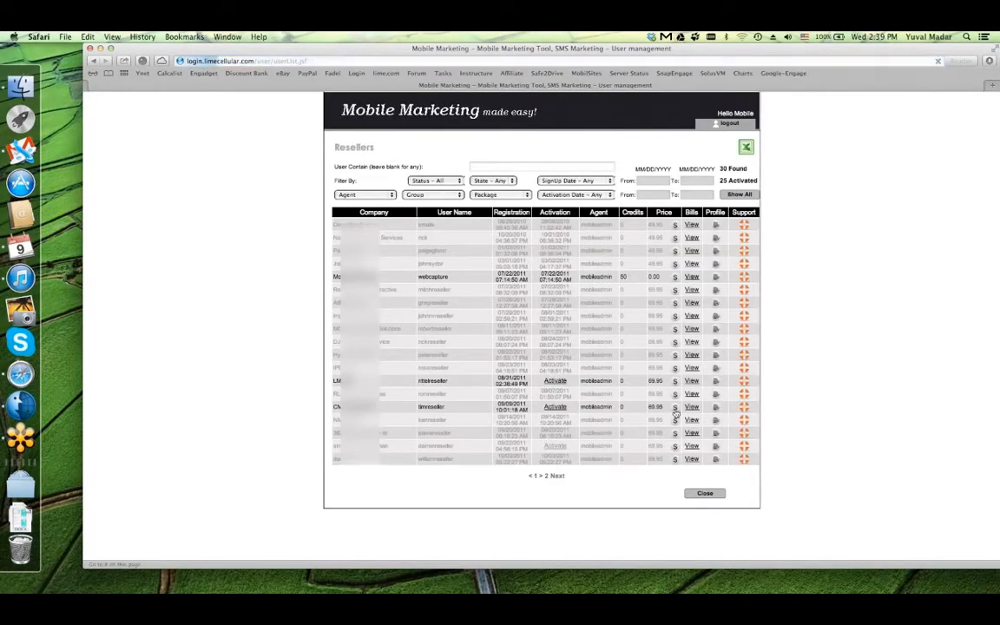
pyautogui.click(675, 410)
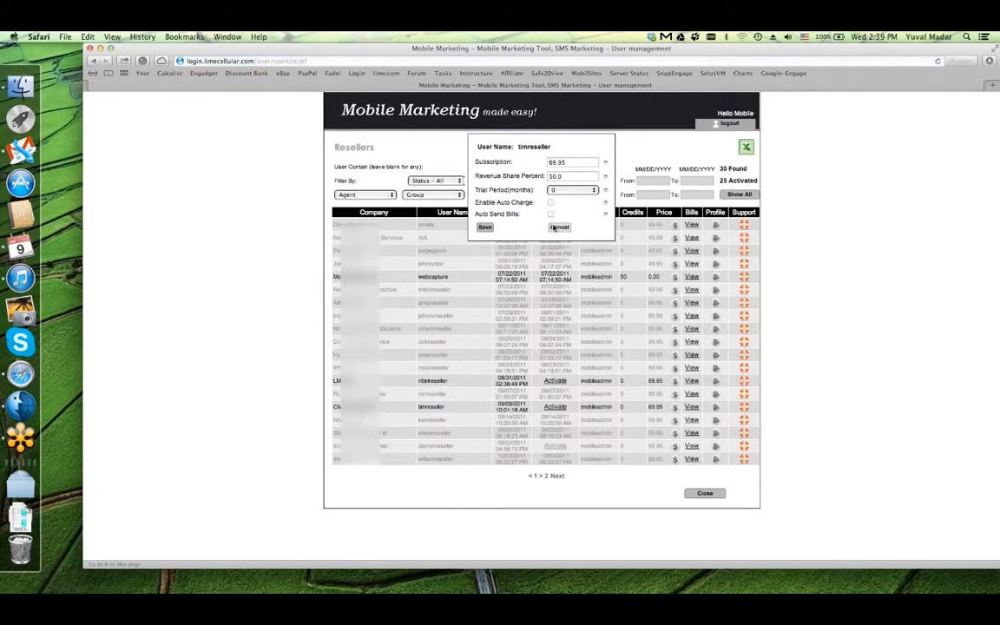
pyautogui.press('Return')
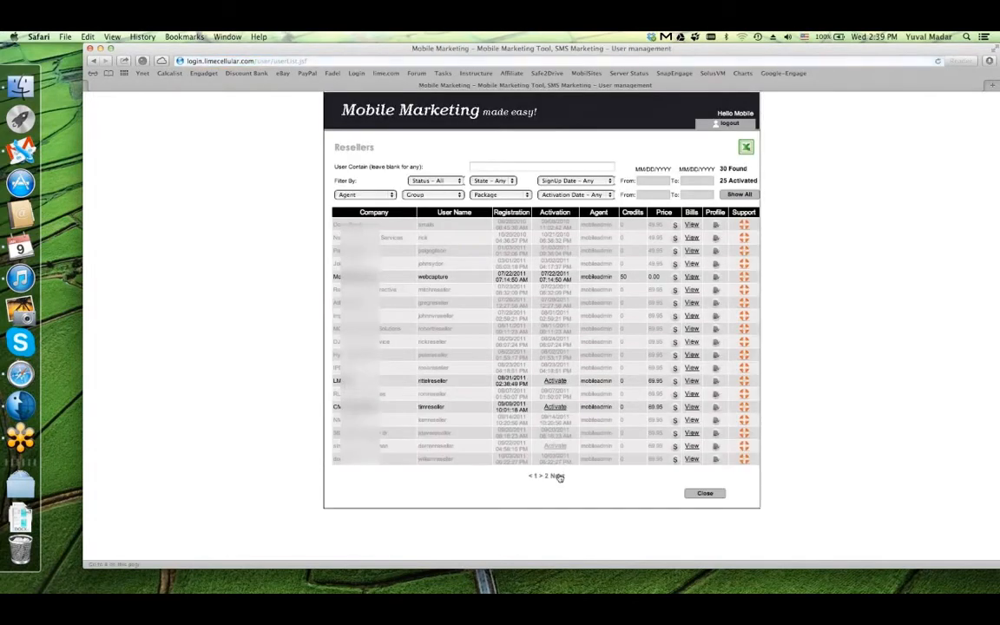
# Review the subscription, advertiser cost and credit price of the last reseller on the list's second page, and close its settings
pyautogui.click(558, 475)
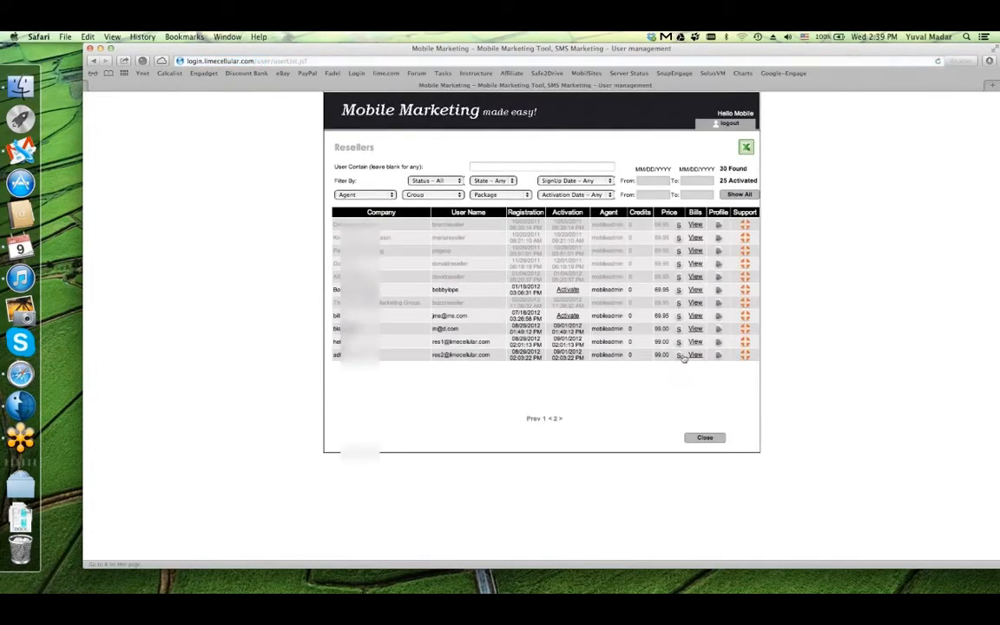
pyautogui.click(679, 355)
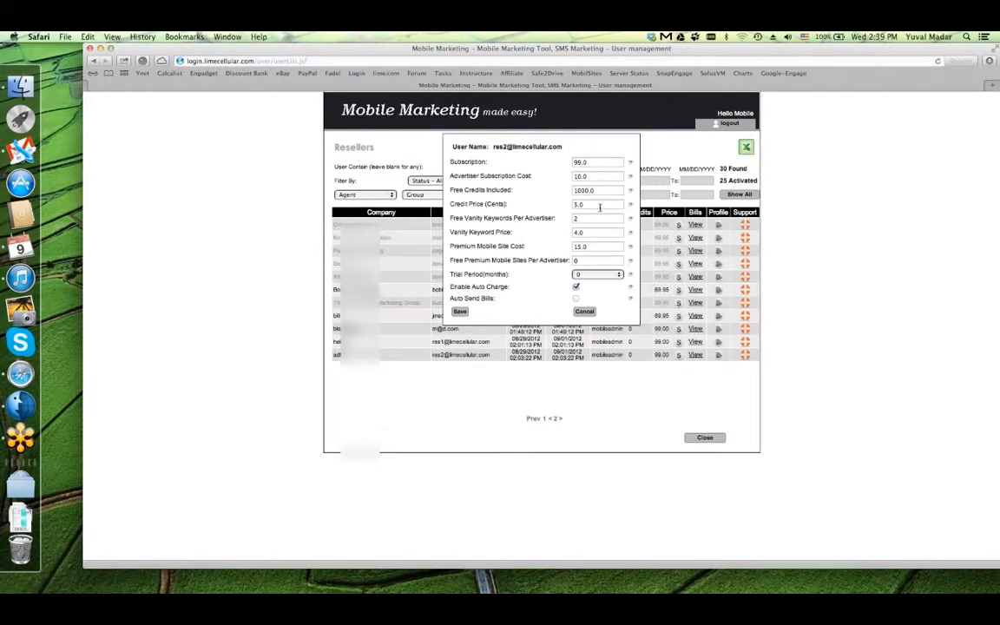
pyautogui.doubleClick(594, 161)
pyautogui.doubleClick(596, 175)
pyautogui.doubleClick(599, 204)
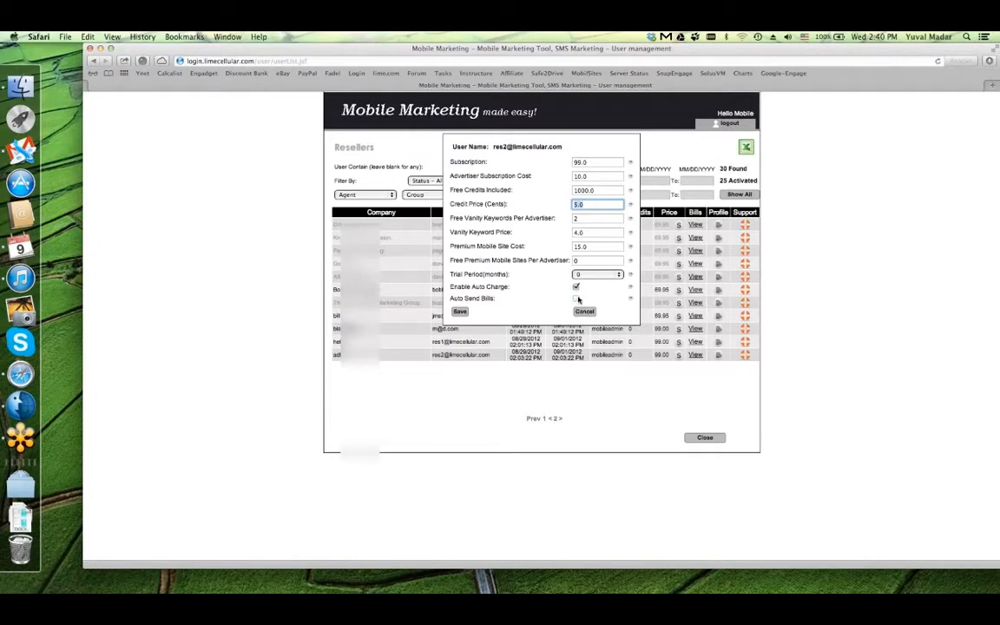
pyautogui.press('Return')
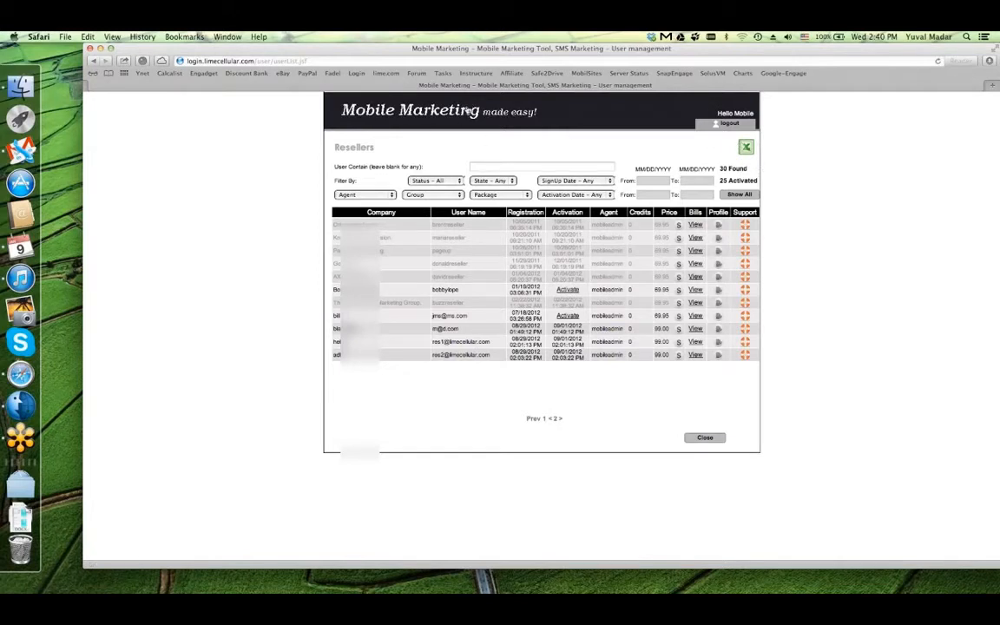
# Open the advertisers list from the admin page and filter it to accounts that are Activated and Disabled
pyautogui.click(433, 122)
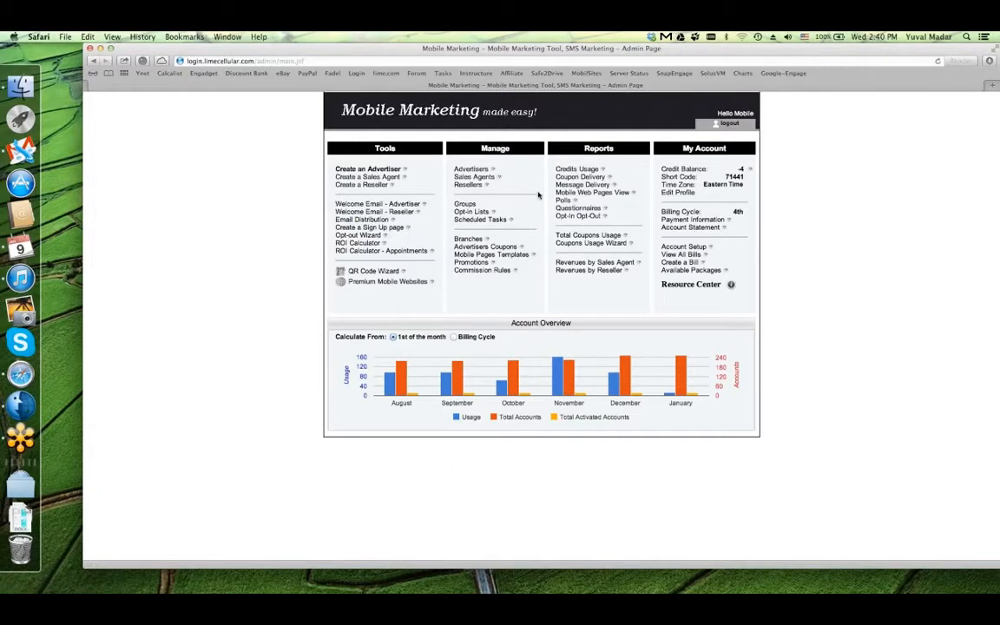
pyautogui.click(476, 169)
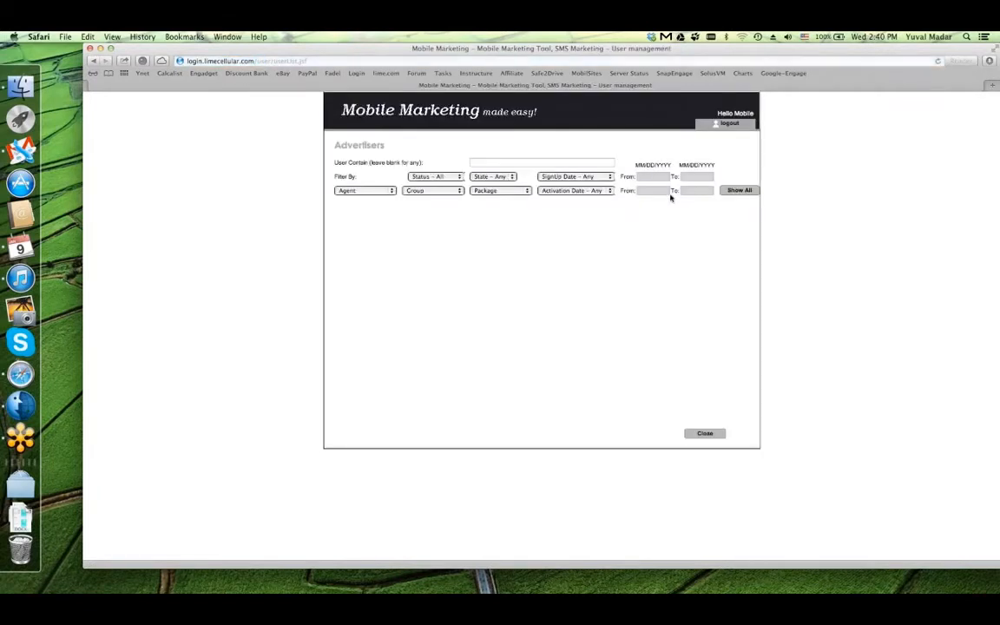
pyautogui.click(576, 178)
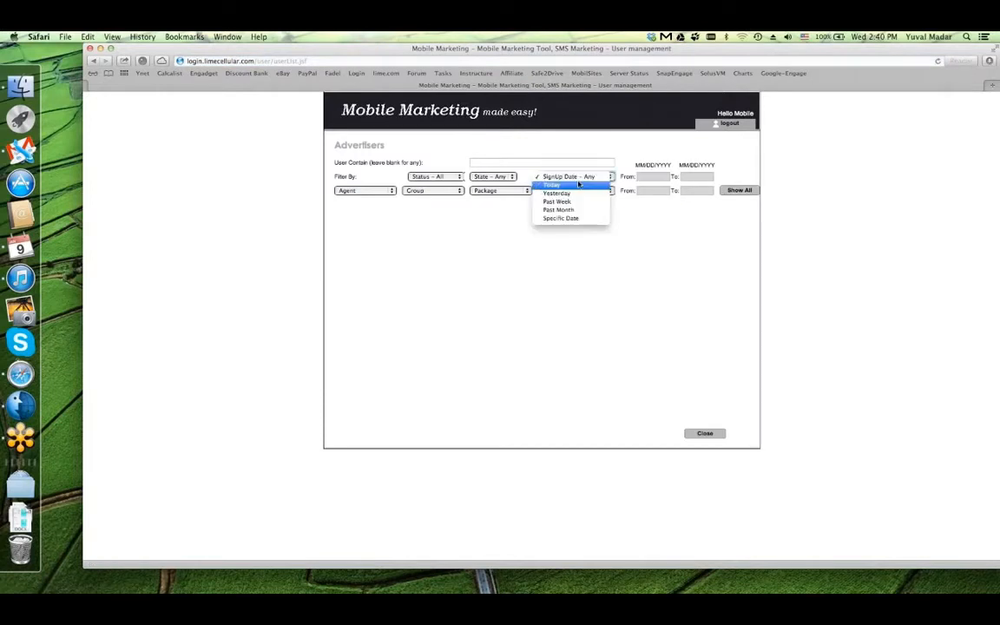
pyautogui.click(493, 176)
pyautogui.click(424, 187)
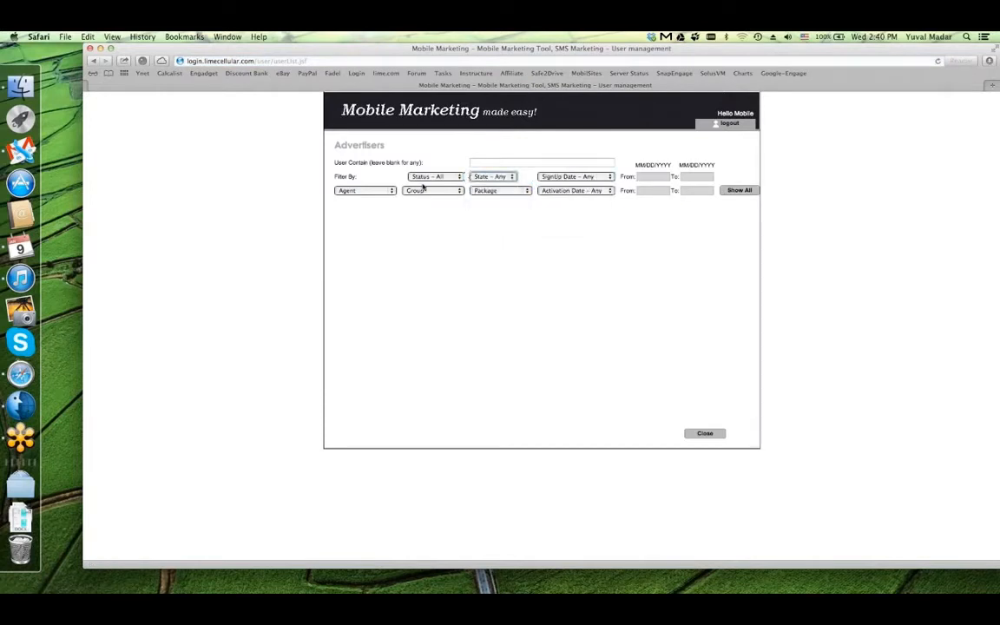
pyautogui.click(492, 176)
pyautogui.click(430, 216)
pyautogui.click(433, 177)
pyautogui.click(446, 186)
pyautogui.click(493, 176)
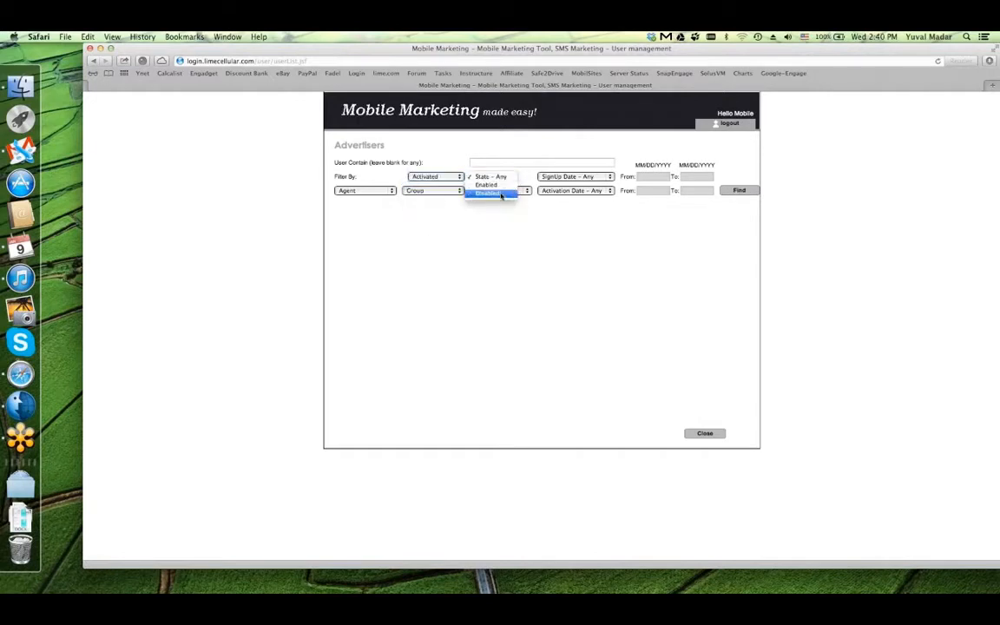
pyautogui.click(488, 194)
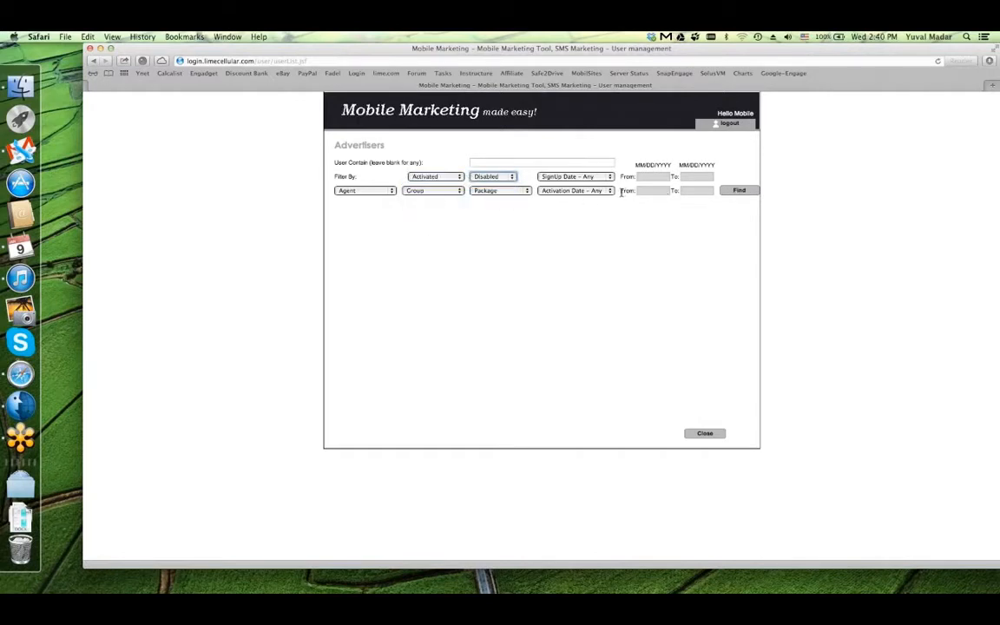
pyautogui.click(736, 190)
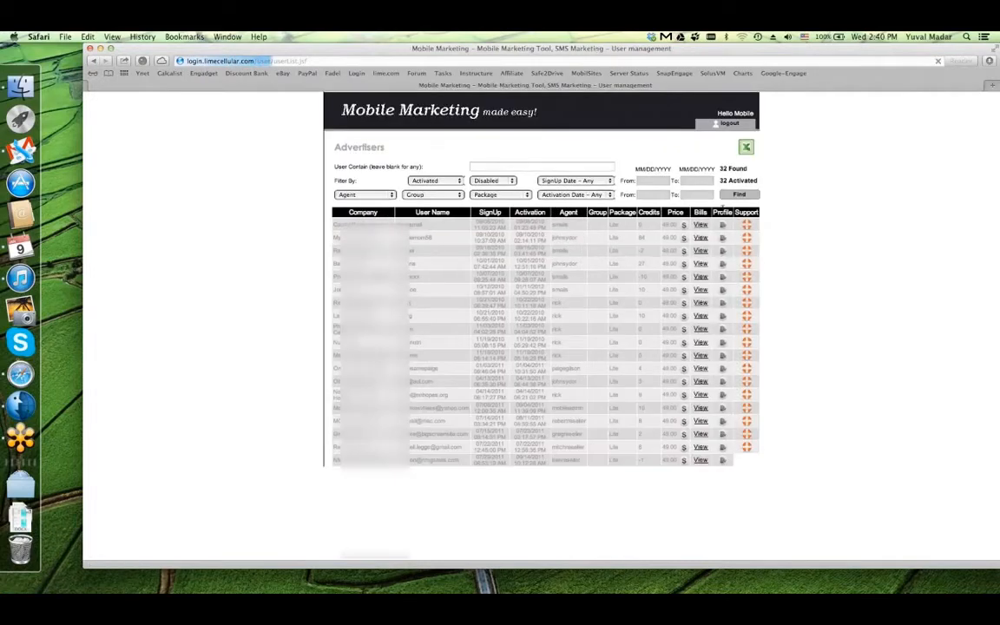
# Search for advertisers that are Activated and Enabled, followed by those that are Non-Activated and Enabled
pyautogui.click(455, 177)
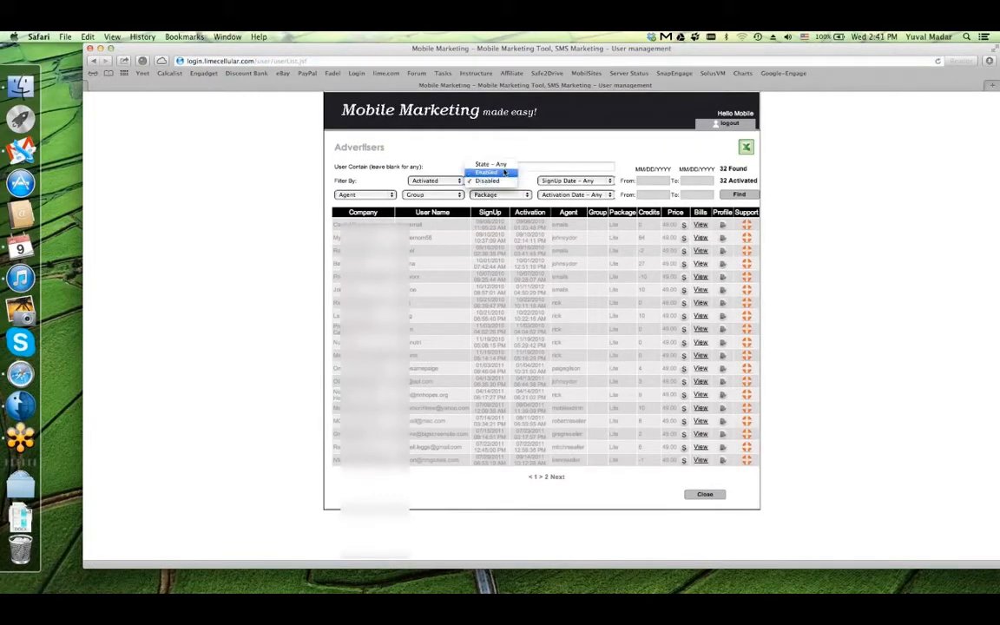
pyautogui.click(504, 173)
pyautogui.click(750, 196)
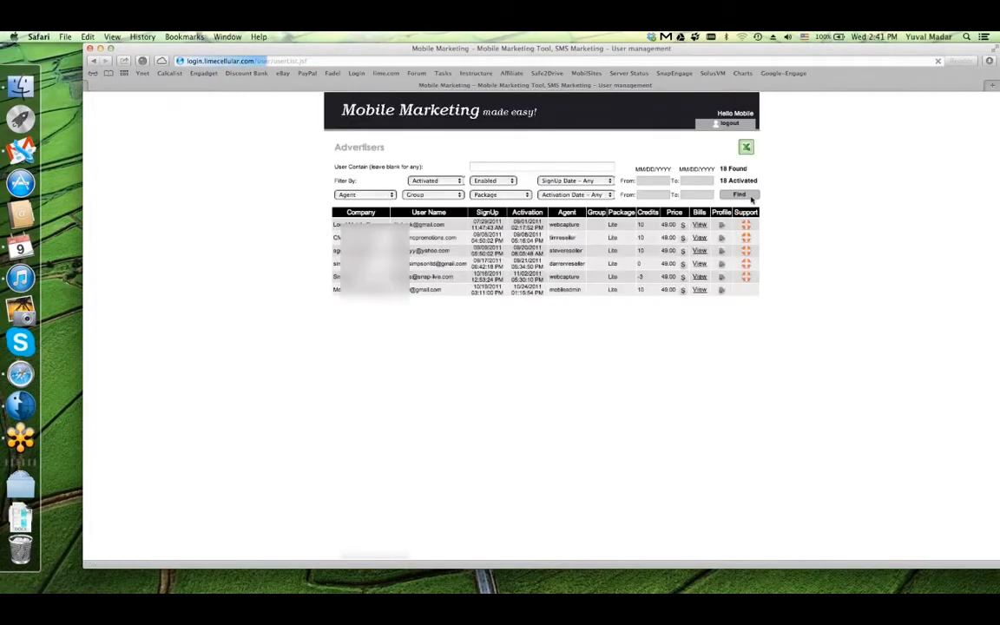
pyautogui.click(431, 181)
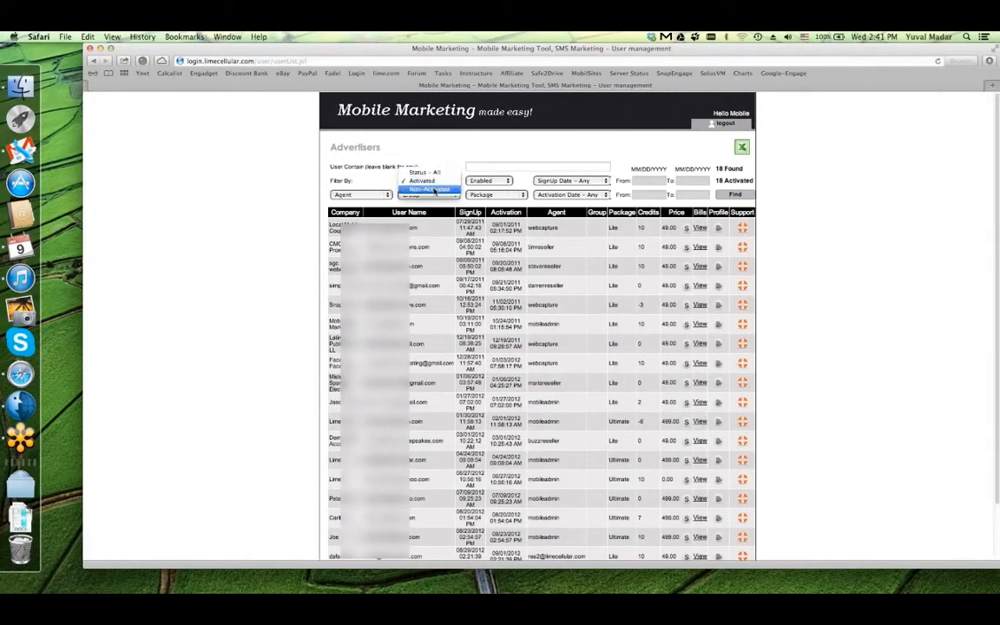
pyautogui.click(429, 189)
pyautogui.click(736, 194)
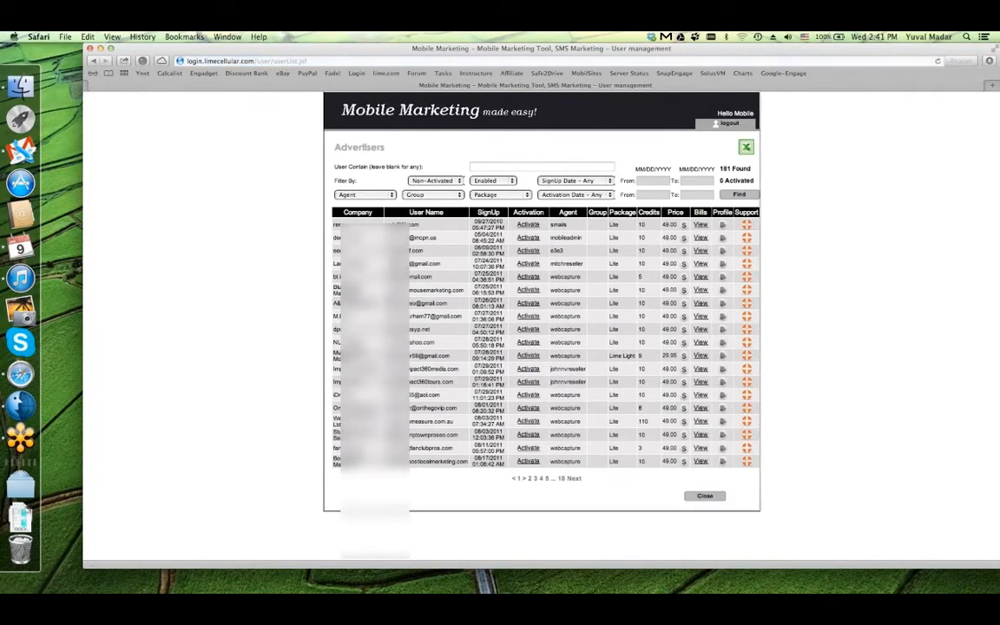
# Filter the advertisers list to Activated accounts in any state
pyautogui.click(438, 181)
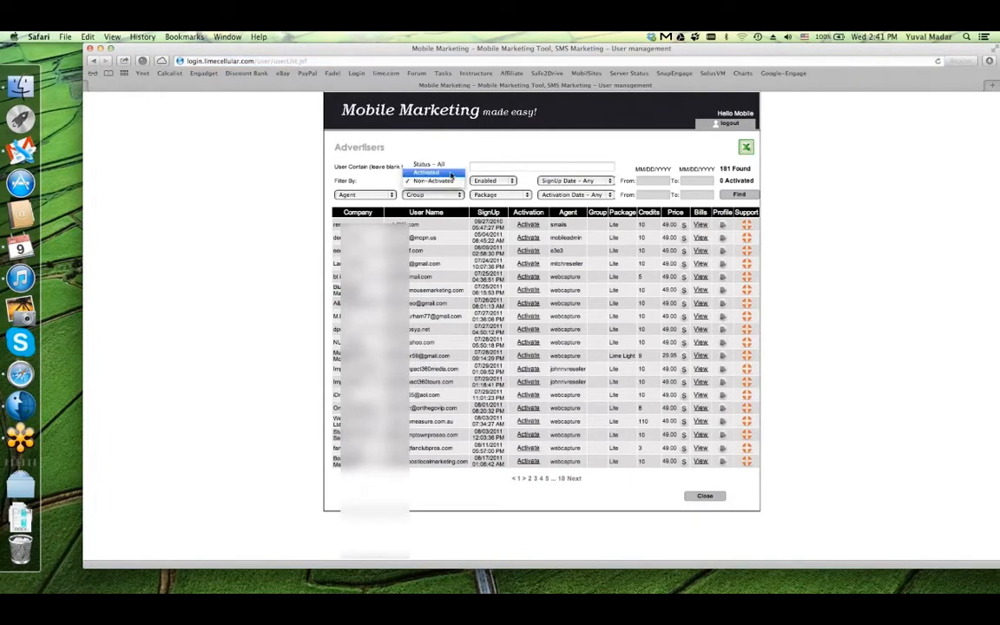
pyautogui.click(450, 173)
pyautogui.click(492, 180)
pyautogui.click(491, 170)
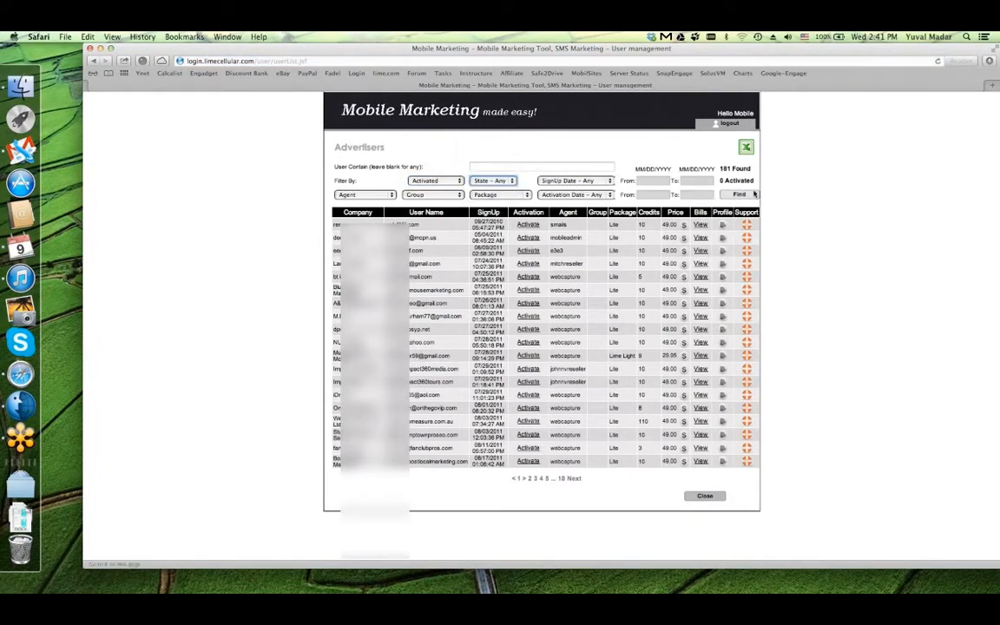
pyautogui.click(753, 195)
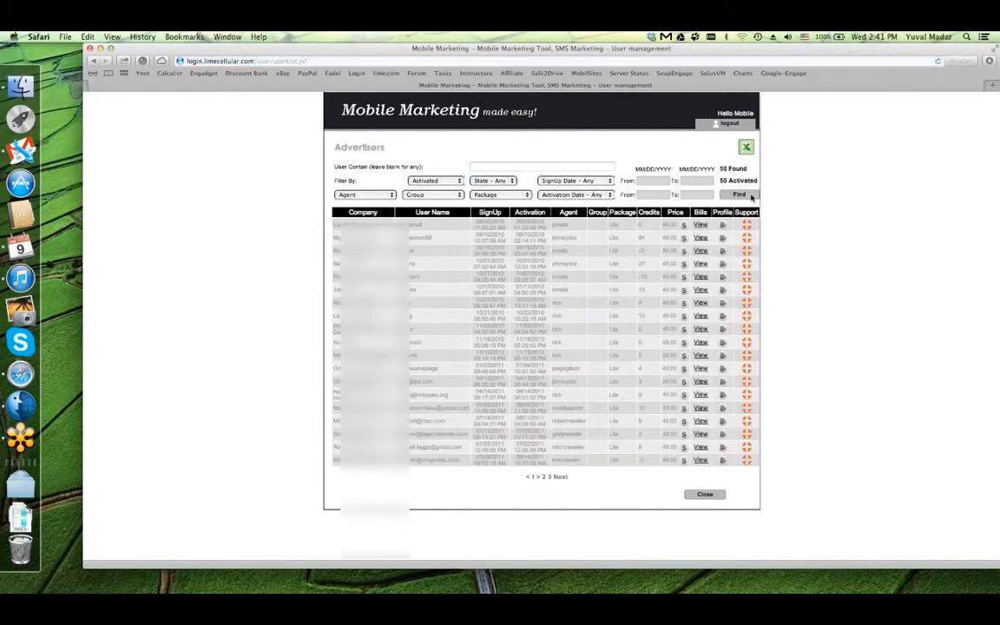
# Open the profile of the fourth listed advertiser, examine its block and enable controls, and return to the list
pyautogui.click(722, 264)
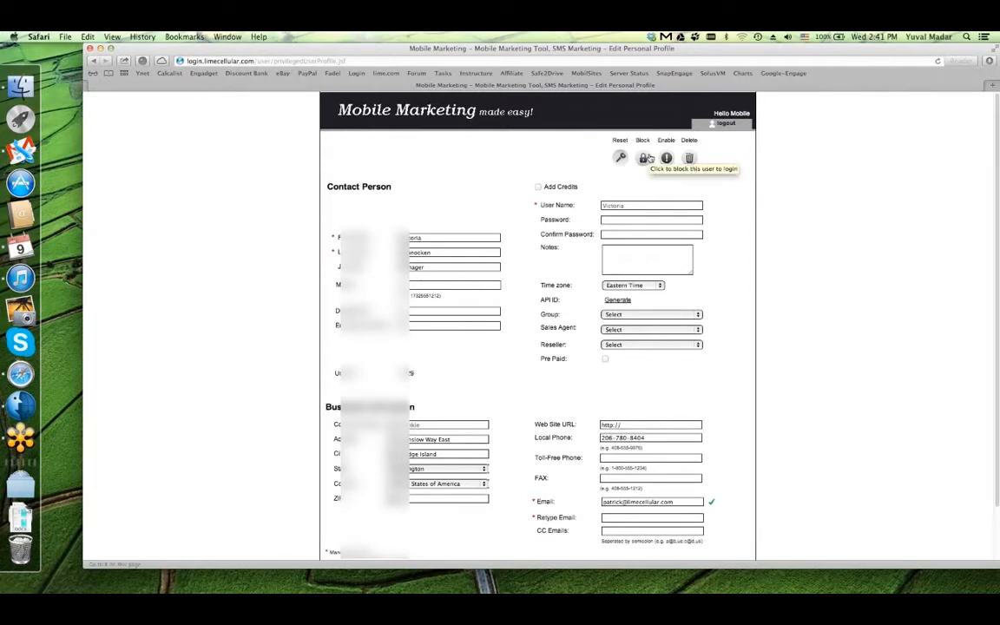
pyautogui.scroll(-3, 464, 267)
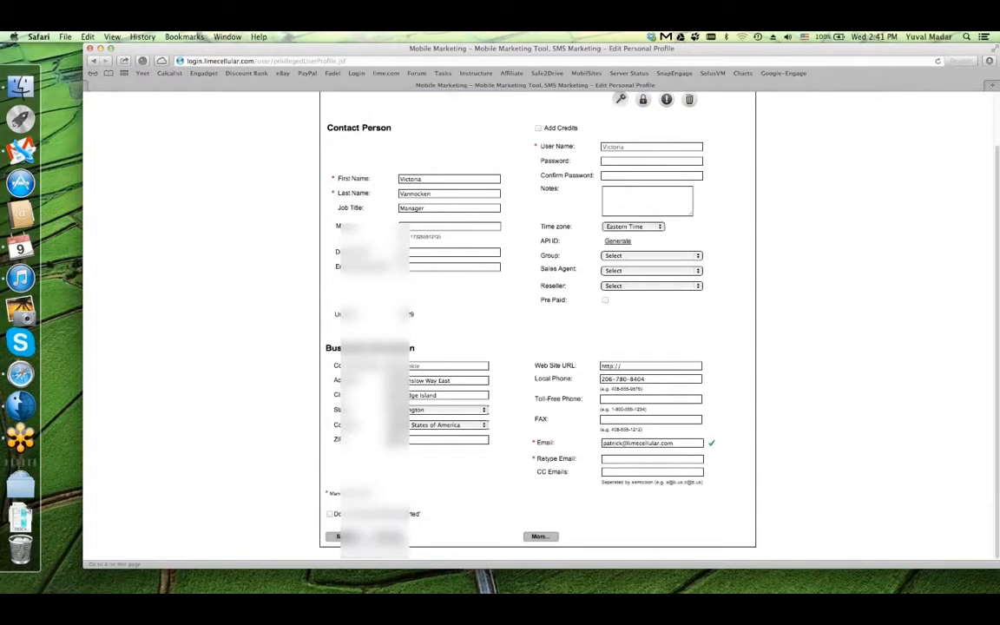
pyautogui.click(395, 537)
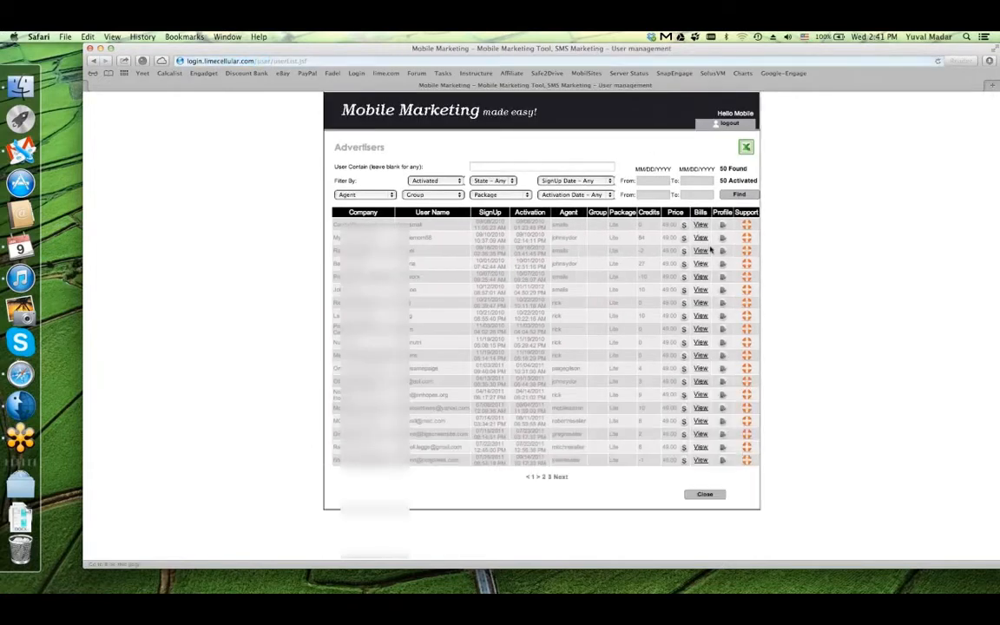
# Filter the activated advertisers to Enabled and examine the block and disable controls in the first one's profile
pyautogui.click(492, 181)
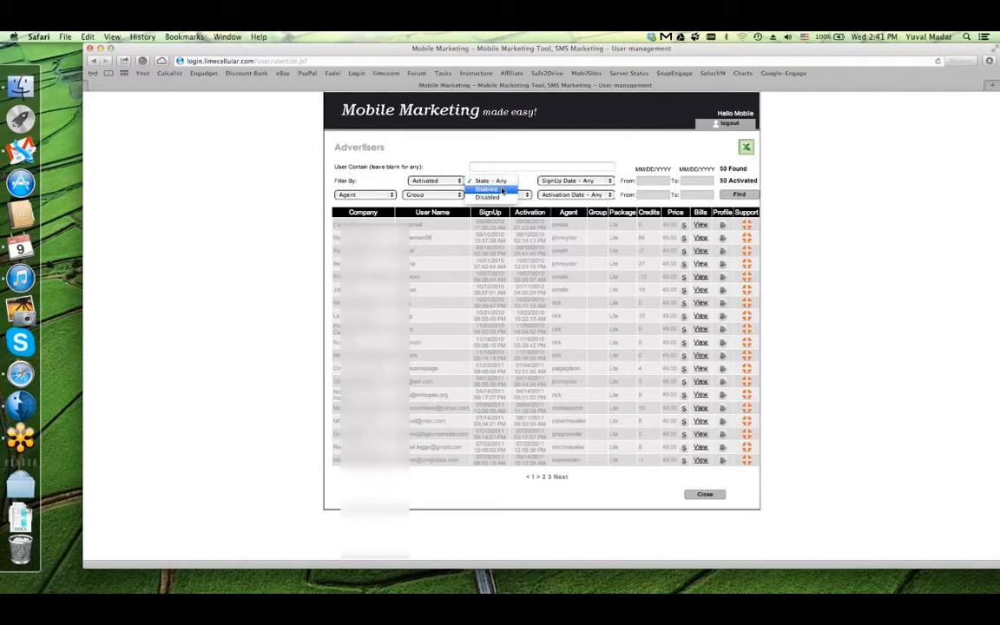
pyautogui.click(501, 190)
pyautogui.click(739, 195)
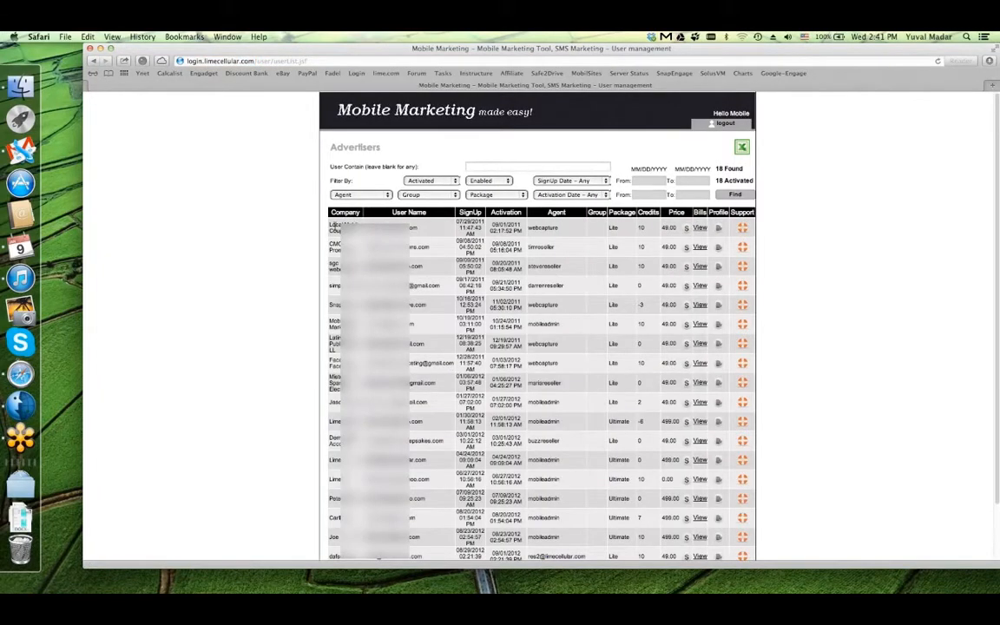
pyautogui.click(720, 229)
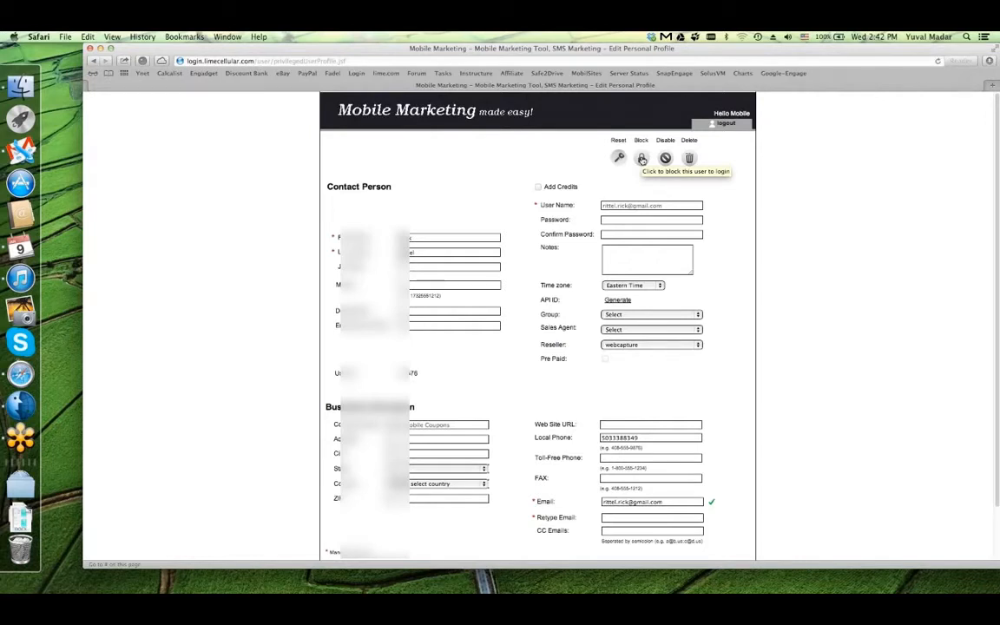
pyautogui.scroll(-2, 442, 472)
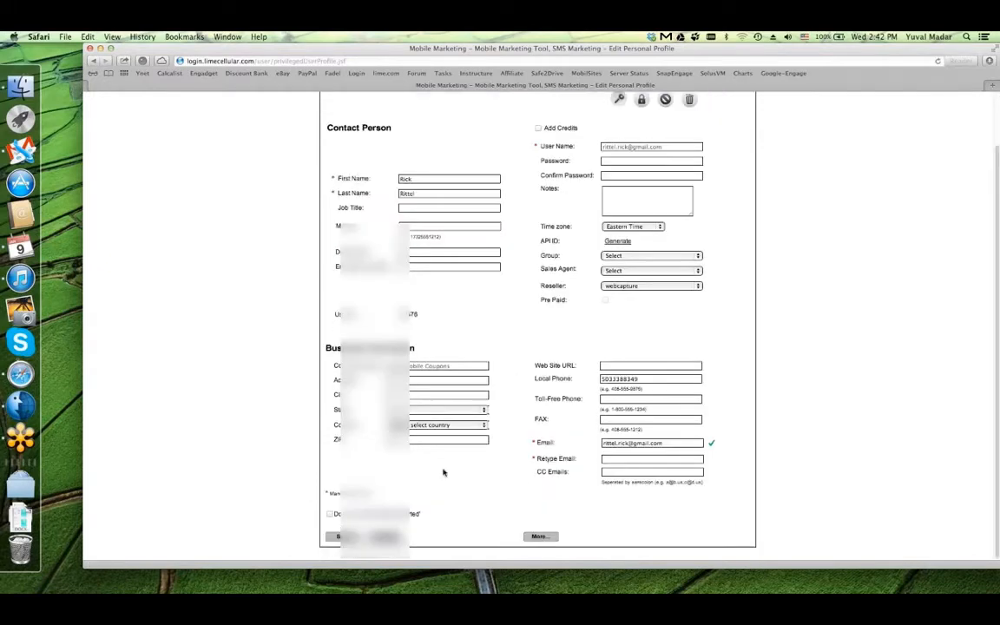
pyautogui.click(341, 536)
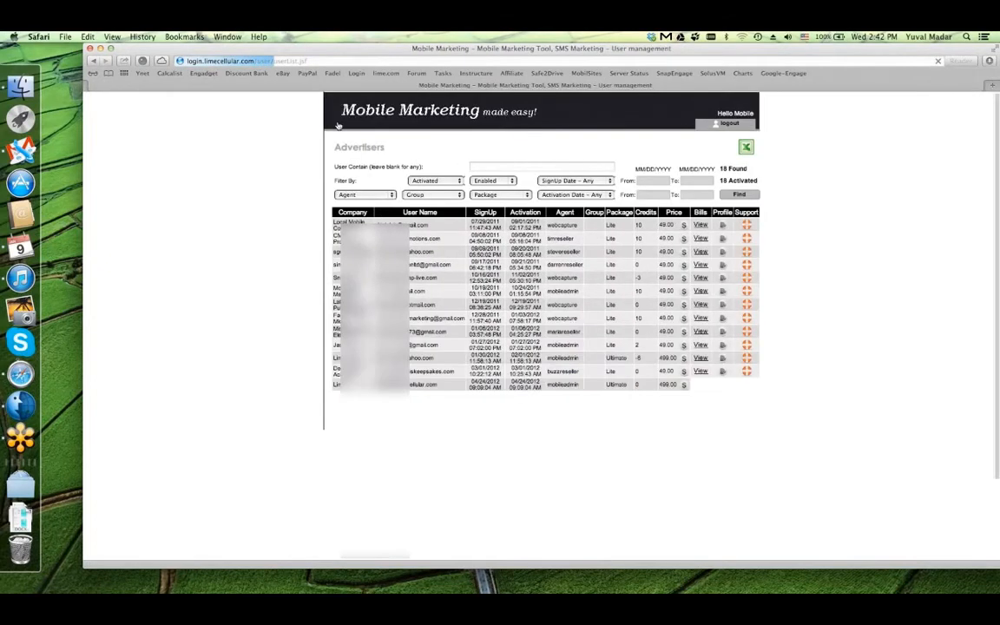
# Reopen the advertisers list from the admin page and search for accounts with a sign-up date in the Past Week
pyautogui.click(374, 109)
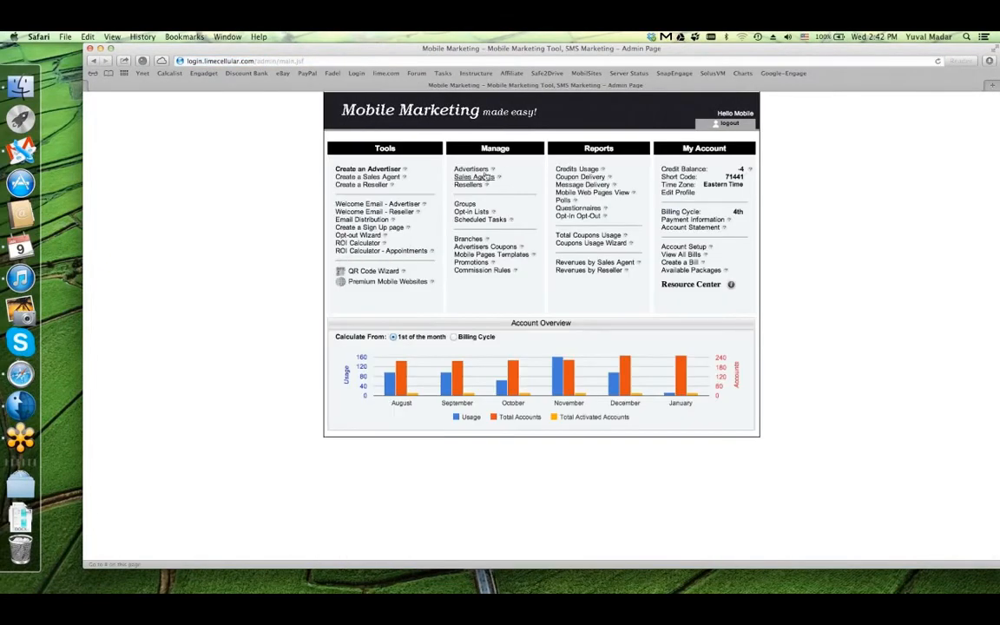
pyautogui.click(470, 170)
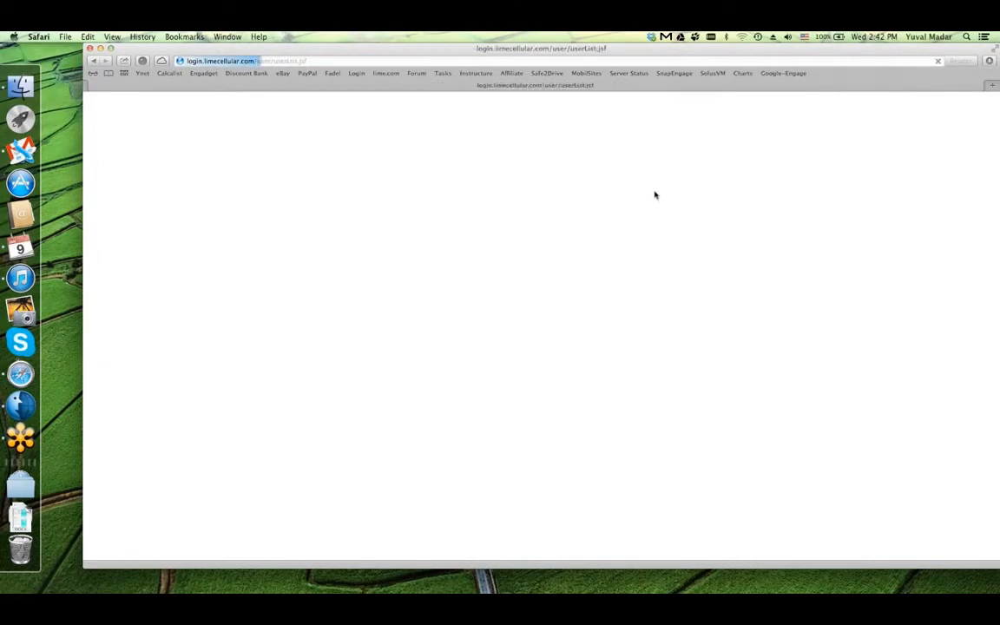
pyautogui.click(570, 177)
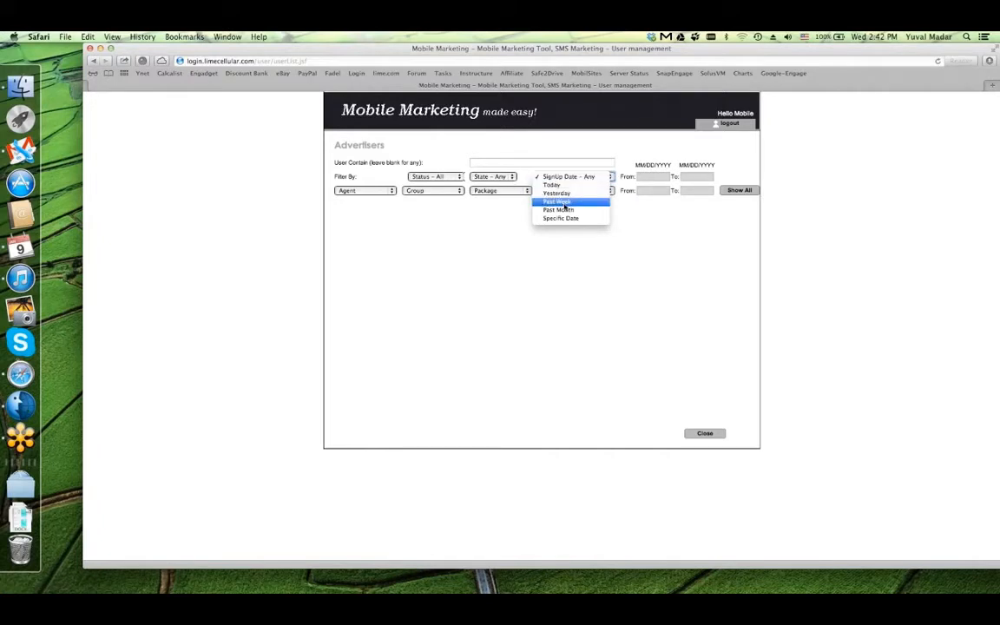
pyautogui.click(565, 203)
pyautogui.click(739, 190)
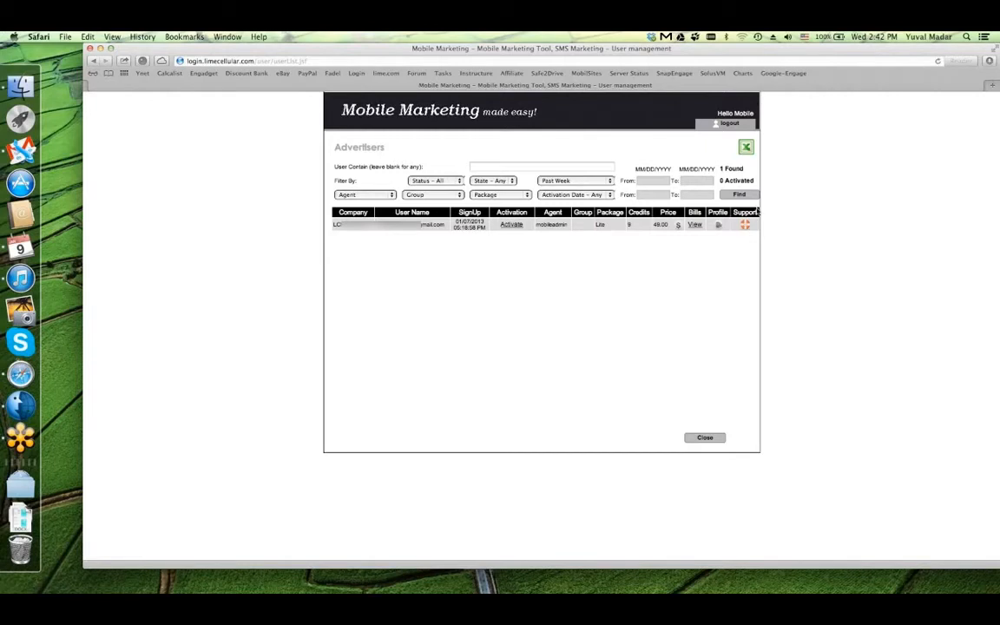
# View the bills of the advertiser who signed up in the past week, close them and return to the admin page
pyautogui.click(694, 224)
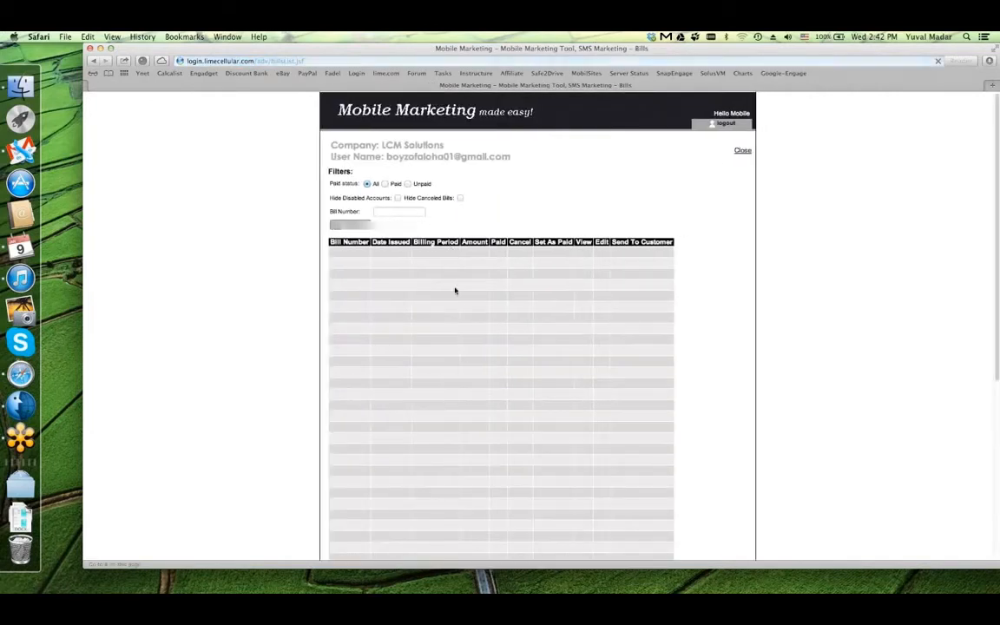
pyautogui.click(739, 152)
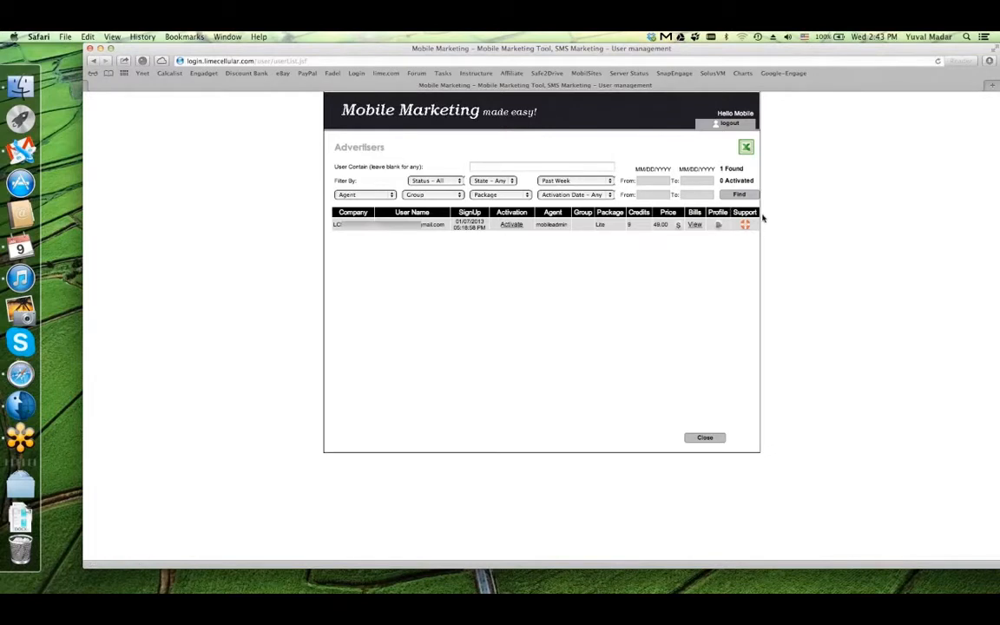
pyautogui.click(369, 104)
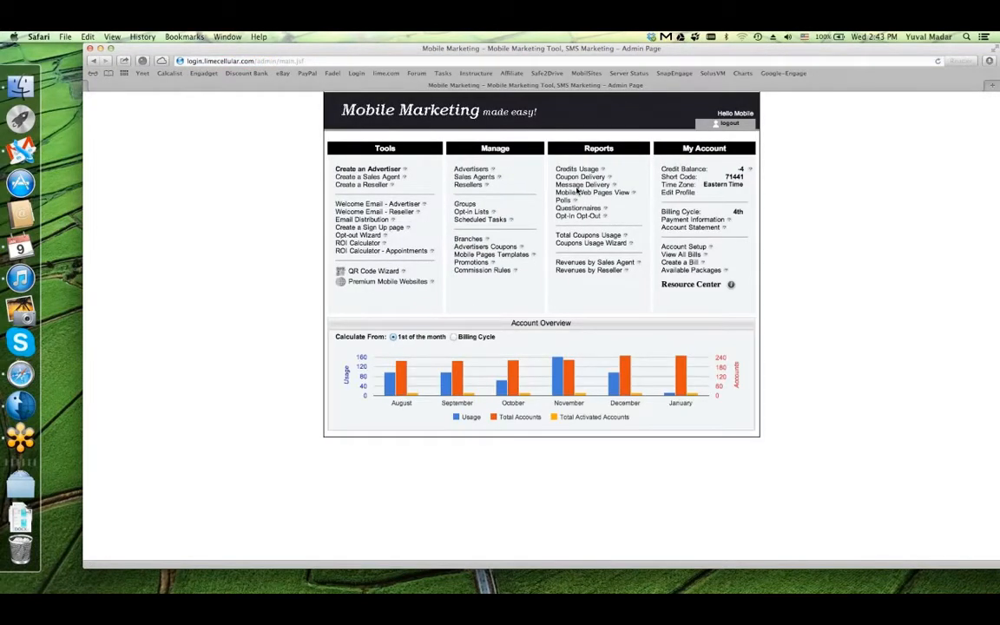
# Examine the foreword and preview of the advertiser sign-up welcome email, and cancel without saving
pyautogui.click(402, 203)
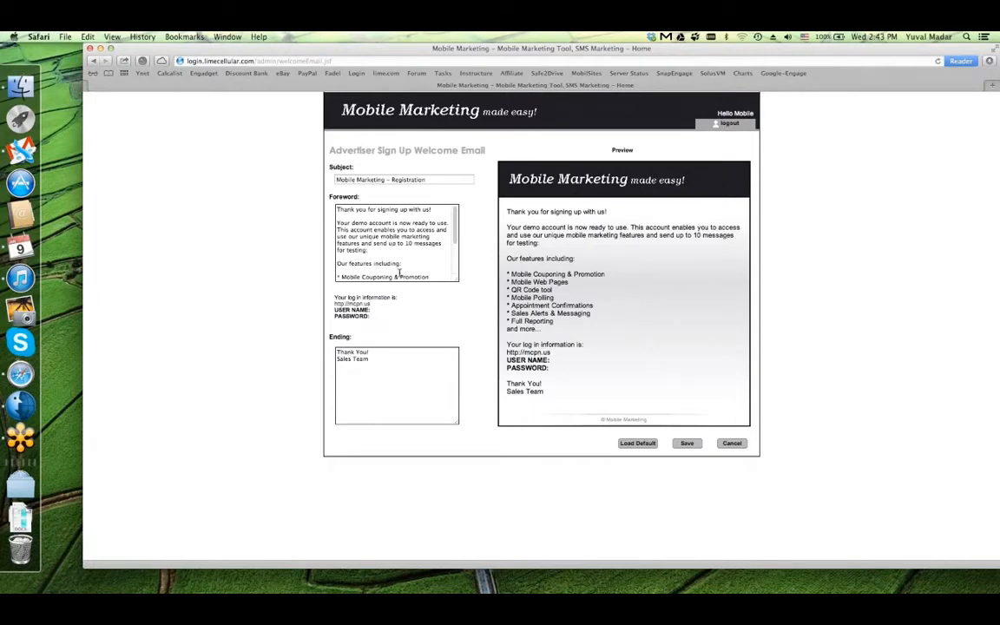
pyautogui.moveTo(337, 209); pyautogui.dragTo(428, 292)
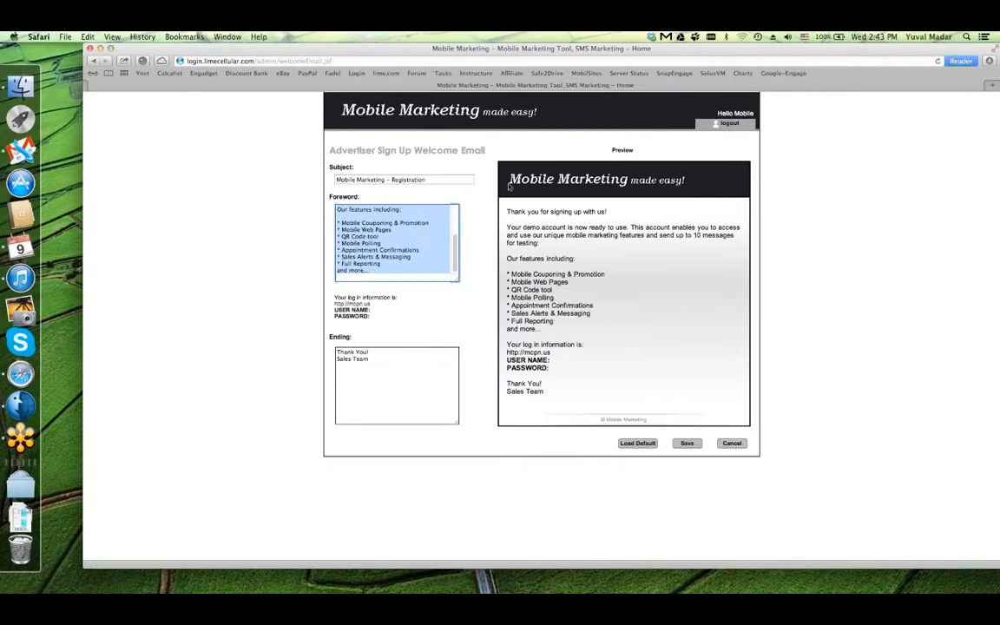
pyautogui.click(732, 443)
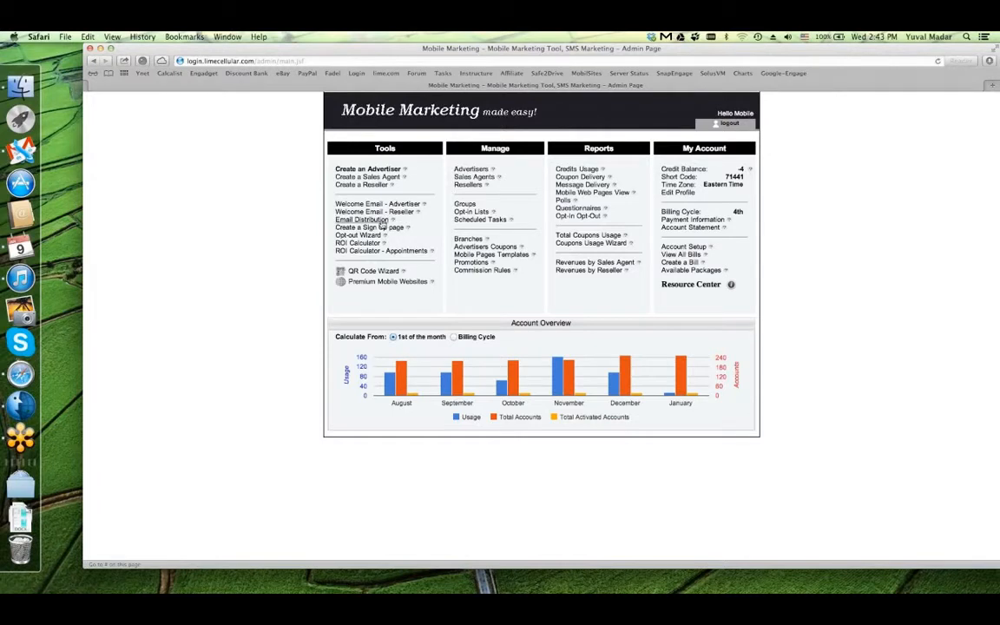
# Examine the Email Distribution form, enlarge its body field, choose the Non-Activated account state, and cancel without sending
pyautogui.click(382, 223)
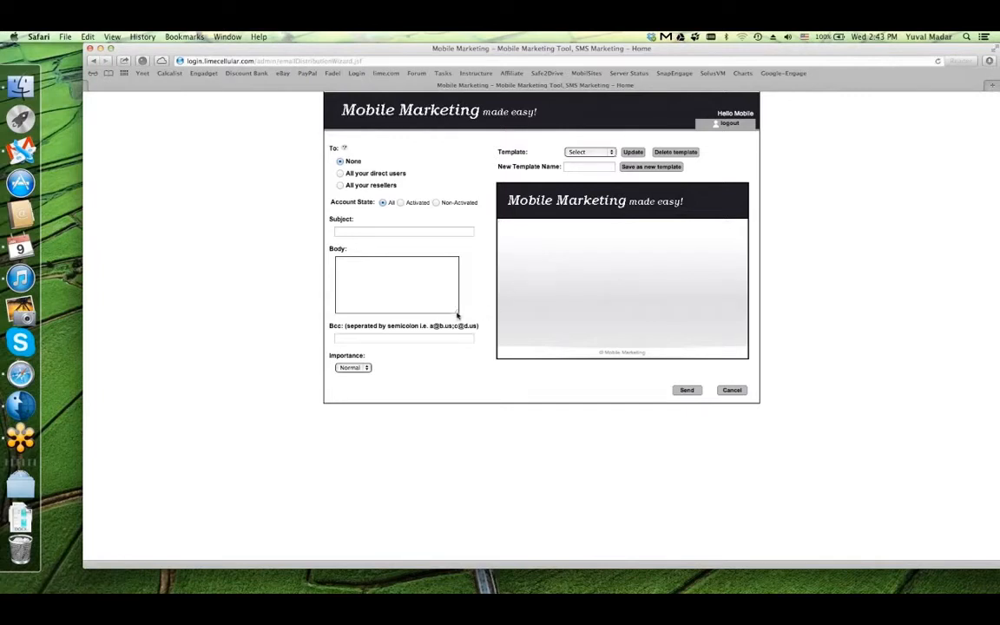
pyautogui.moveTo(457, 309); pyautogui.dragTo(473, 344)
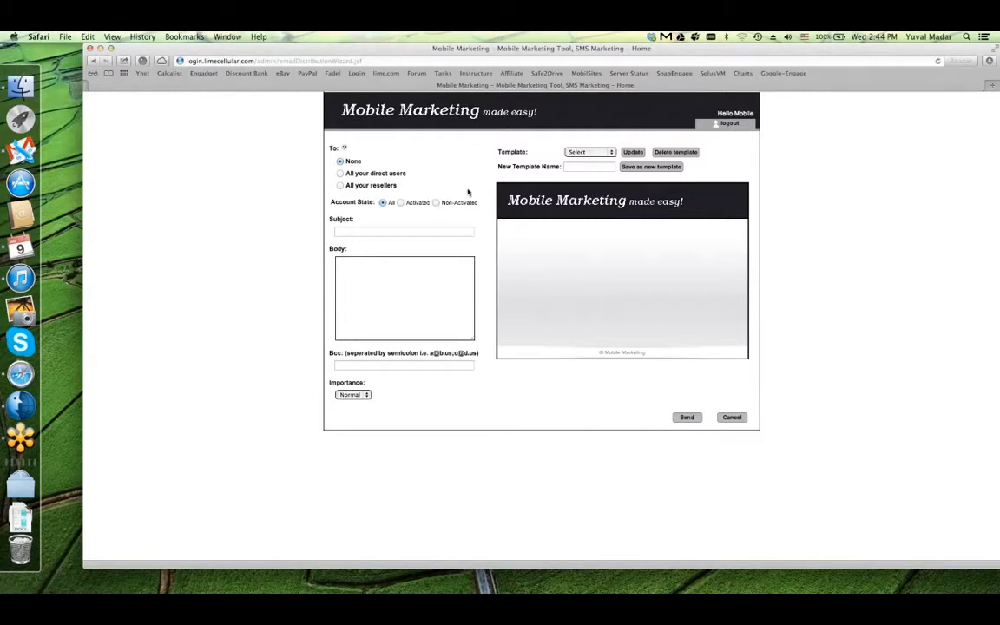
pyautogui.click(437, 203)
pyautogui.click(731, 417)
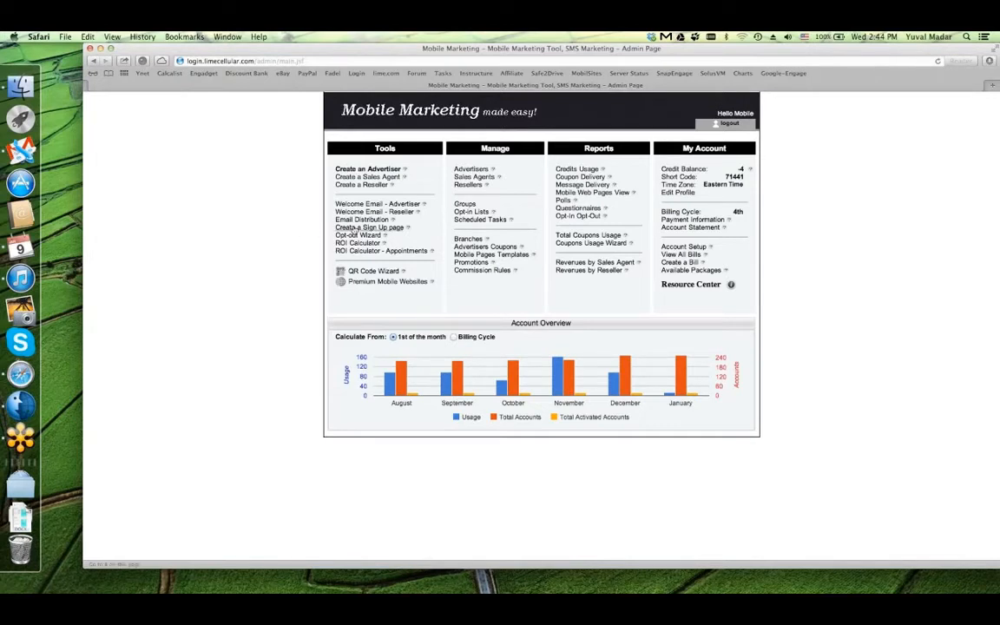
# View the Create a Sign Up page form, close it and open Account Setup from the admin page
pyautogui.click(357, 227)
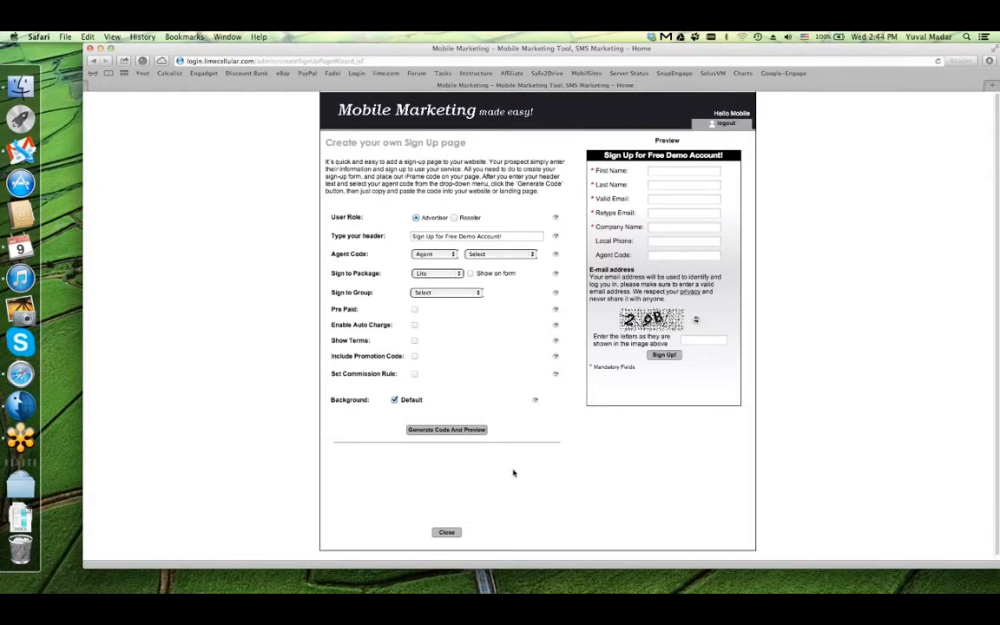
pyautogui.click(446, 532)
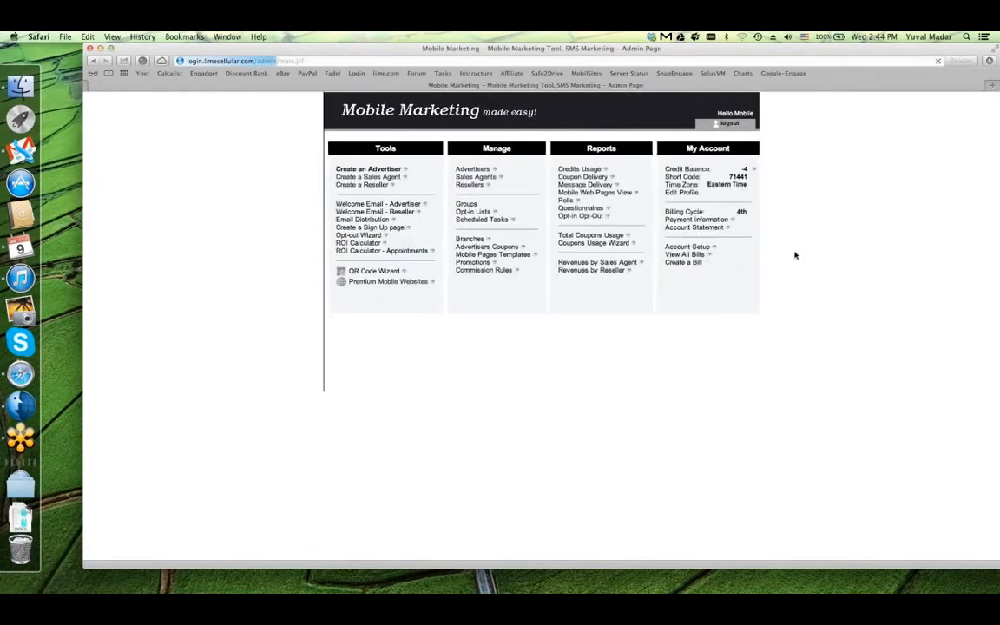
pyautogui.click(683, 247)
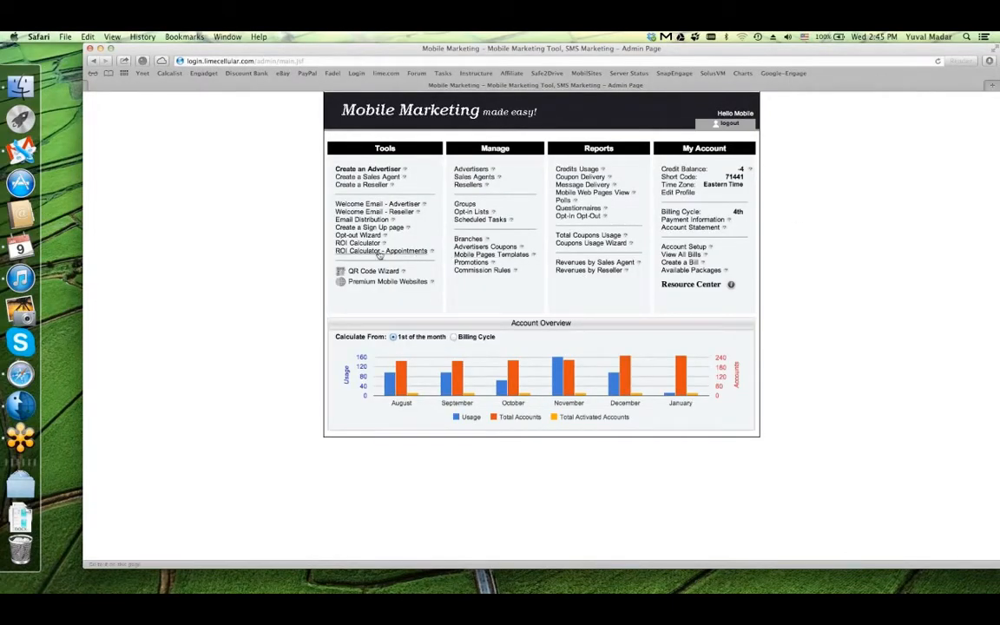
# Reopen the Create a Sign Up page form and examine its Include Credit Card Information option and header text
pyautogui.click(372, 227)
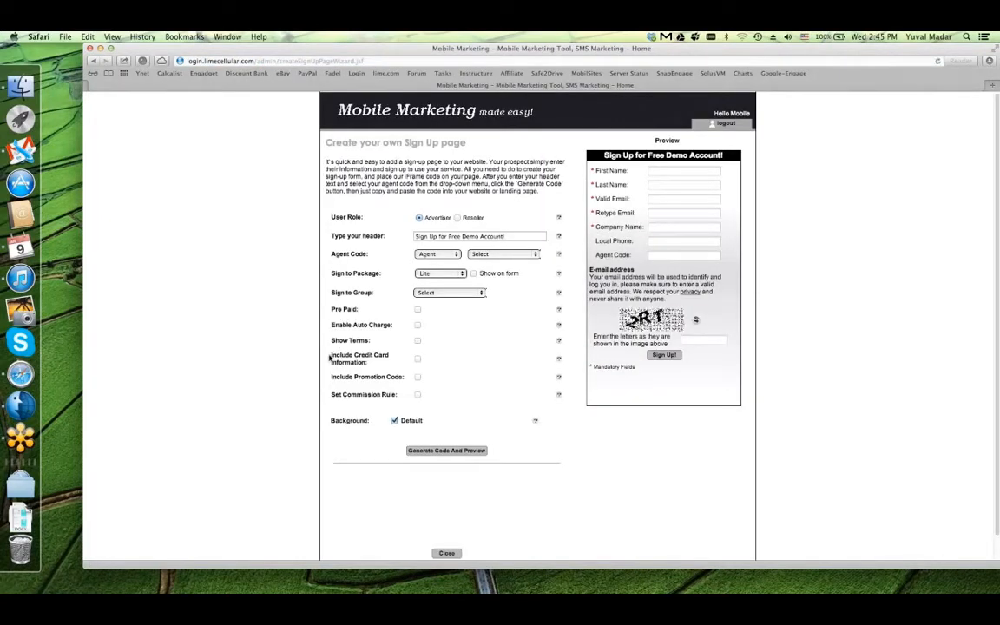
pyautogui.moveTo(330, 357); pyautogui.dragTo(380, 366)
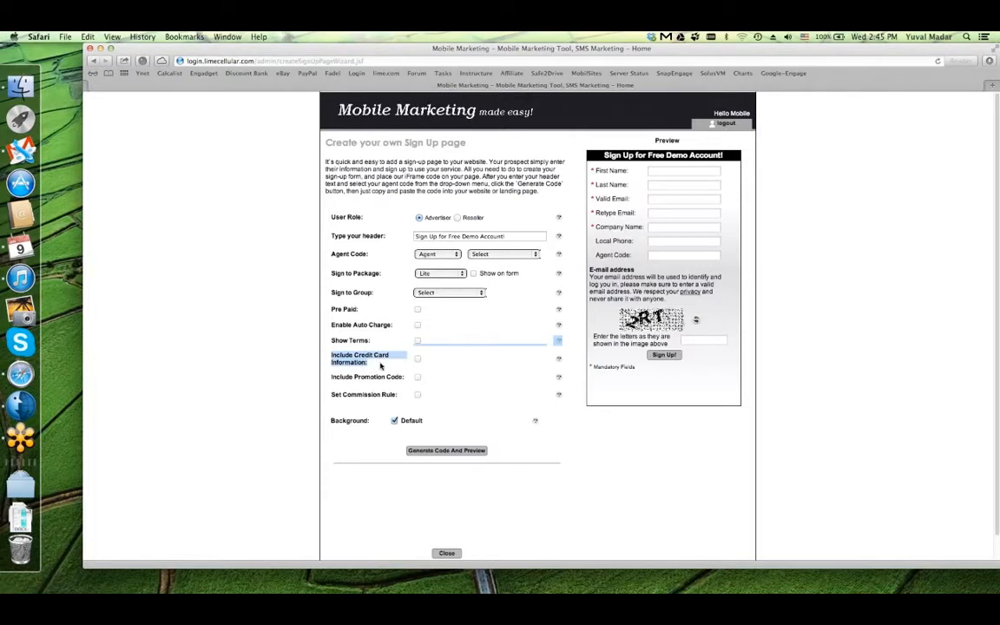
pyautogui.click(368, 363)
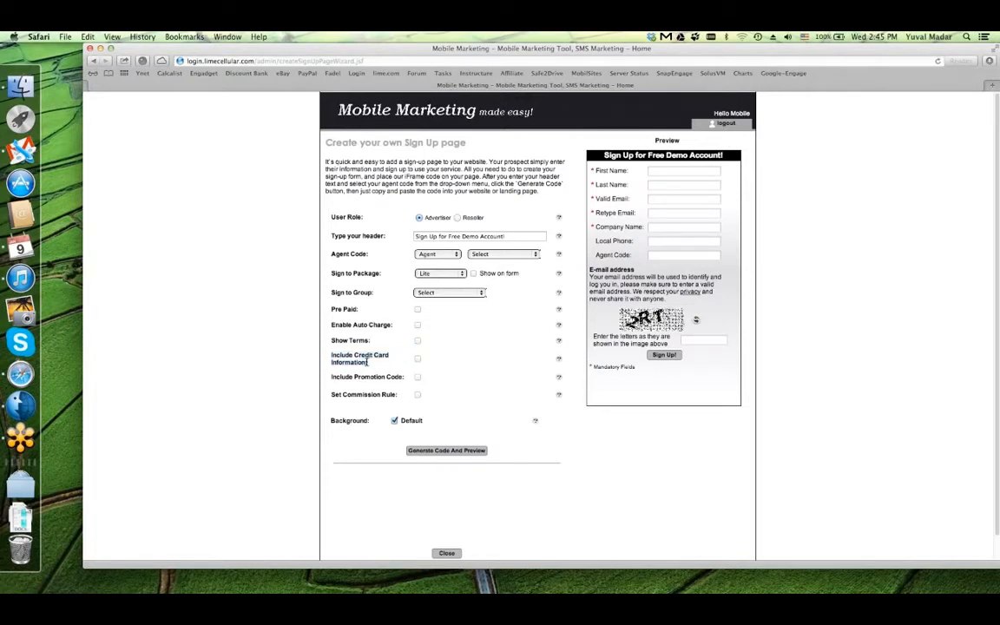
pyautogui.moveTo(368, 363); pyautogui.dragTo(304, 355)
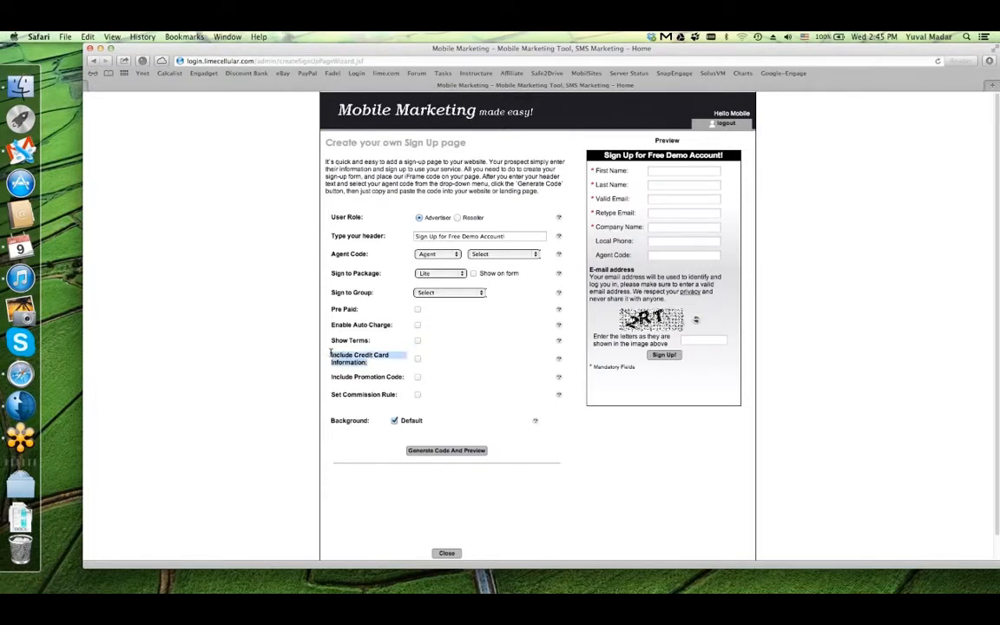
pyautogui.click(333, 356)
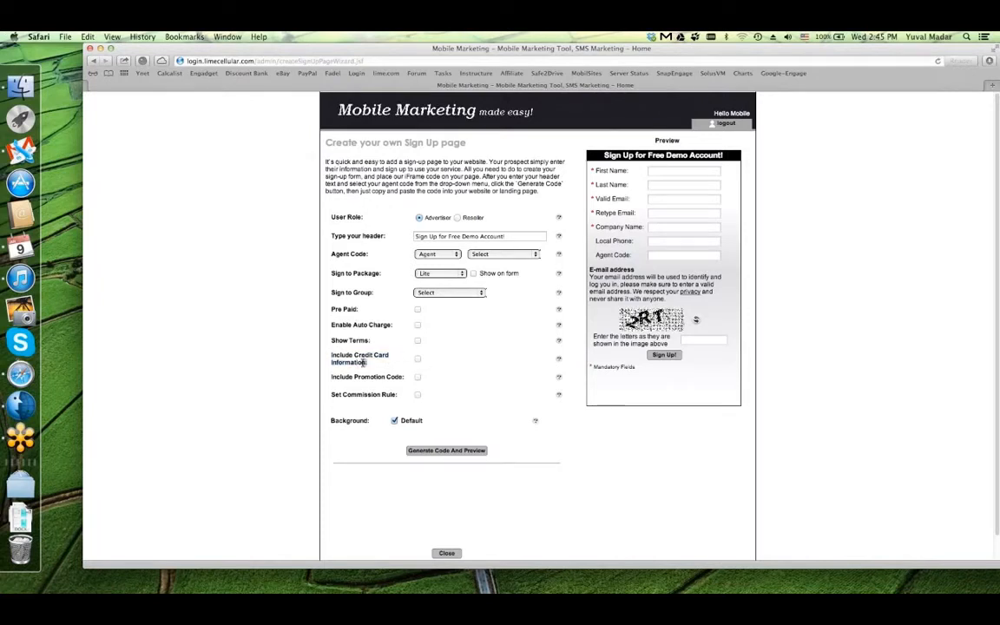
pyautogui.moveTo(367, 363); pyautogui.dragTo(407, 359)
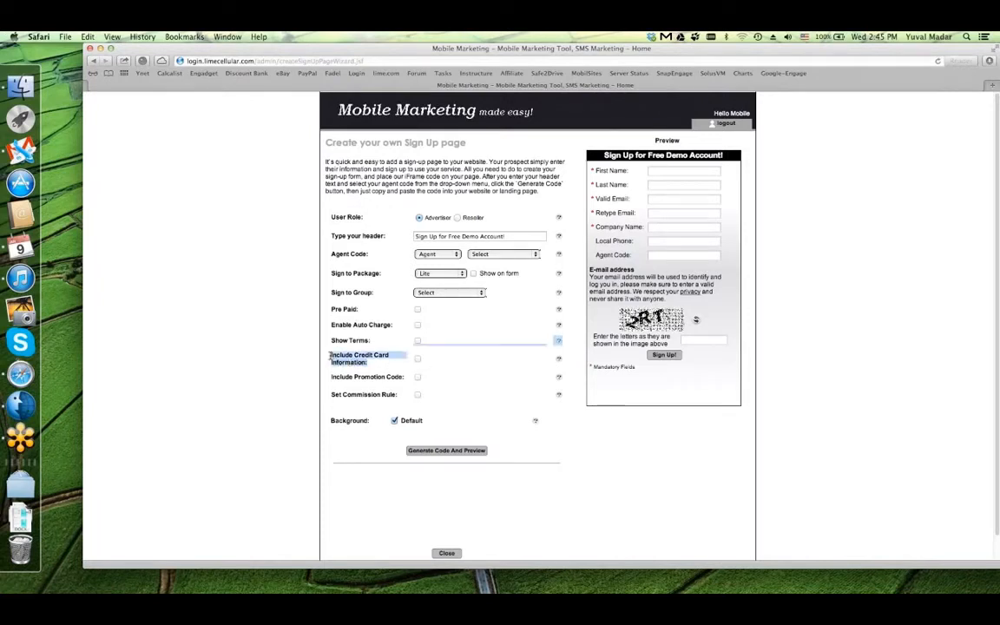
pyautogui.click(332, 358)
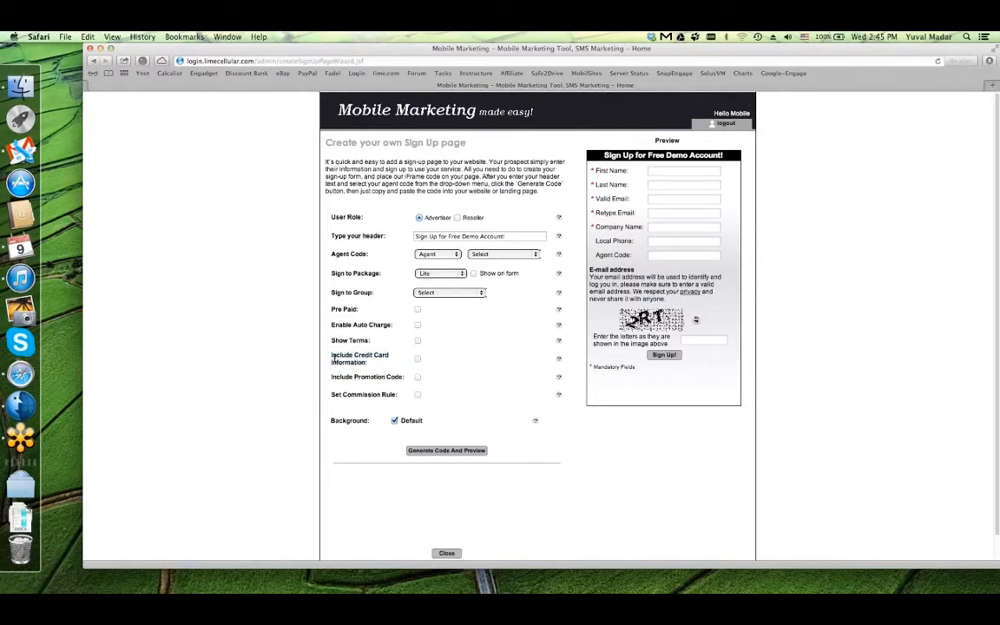
pyautogui.moveTo(332, 358); pyautogui.dragTo(383, 361)
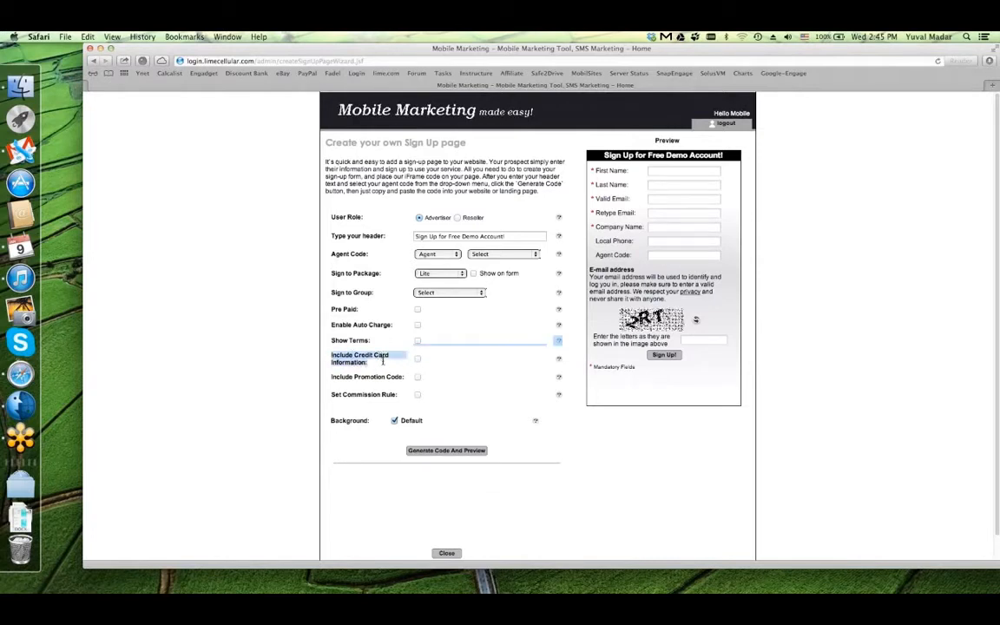
pyautogui.click(525, 382)
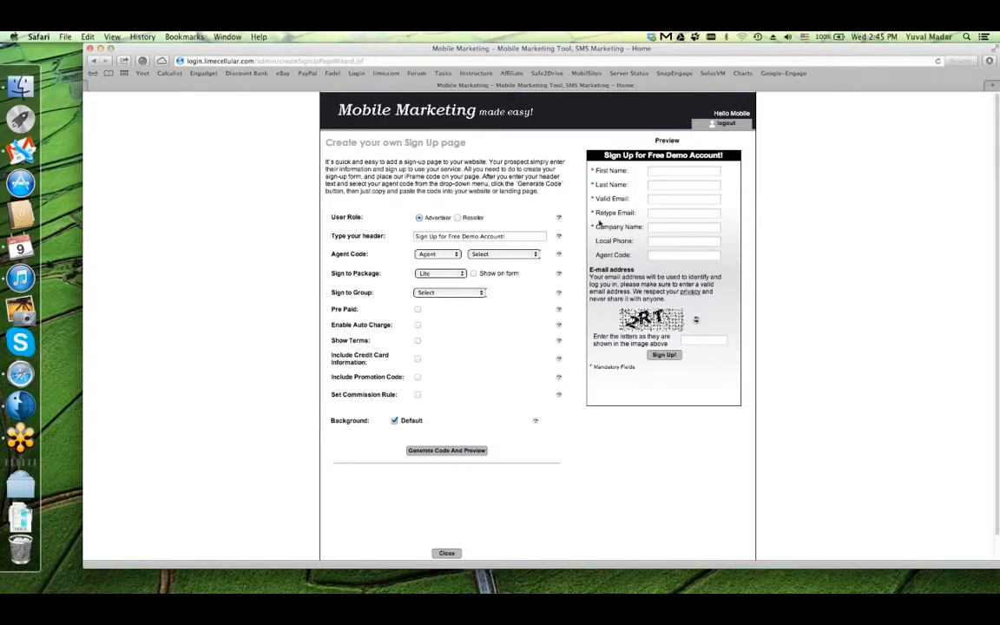
pyautogui.moveTo(532, 236); pyautogui.dragTo(330, 242)
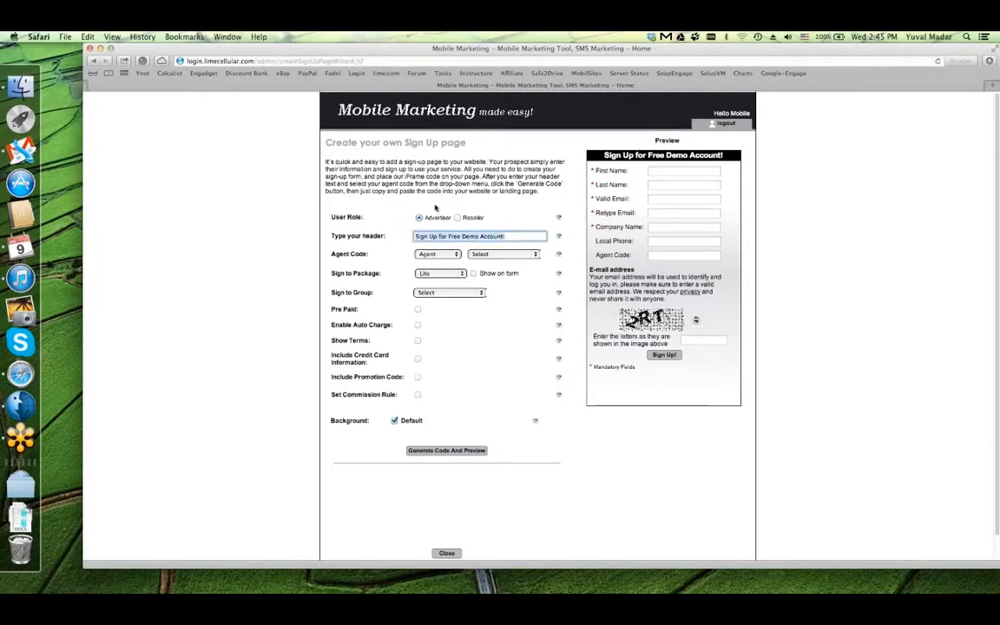
pyautogui.click(487, 214)
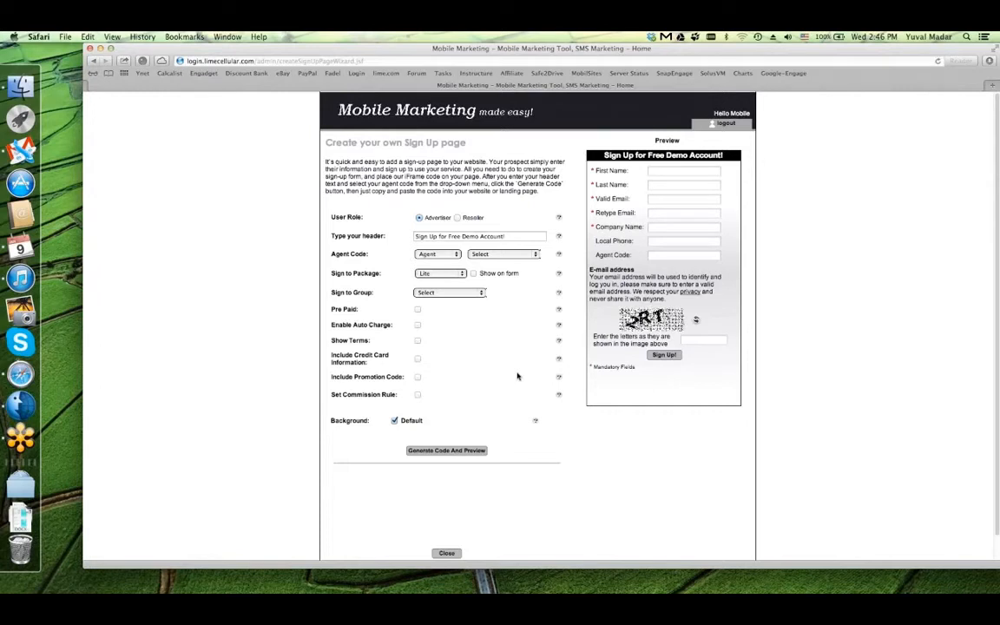
# Set the sign-up form's Agent Code to User Select and generate the code and preview
pyautogui.click(445, 255)
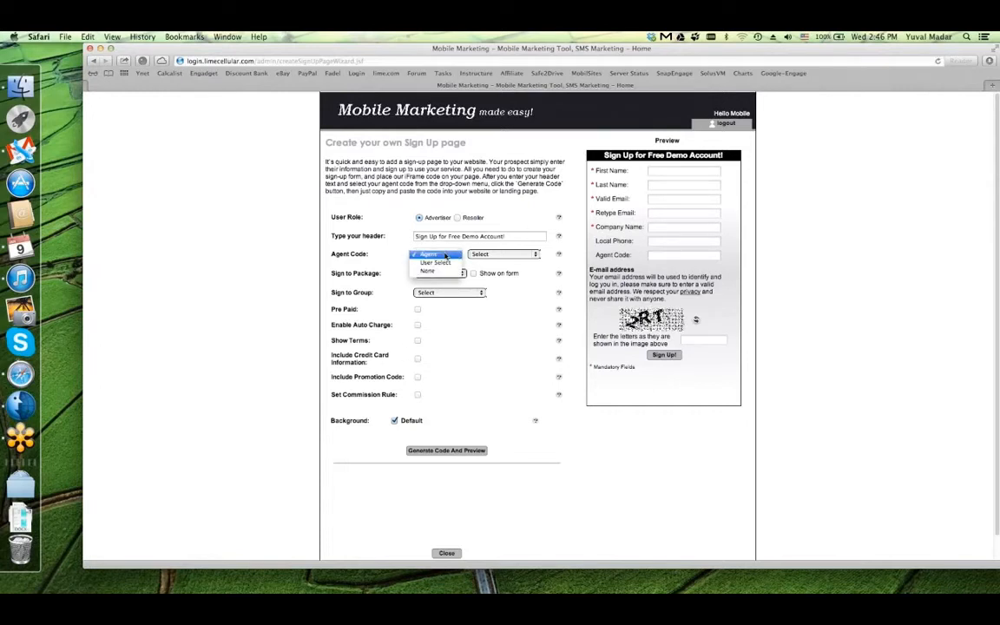
pyautogui.click(446, 263)
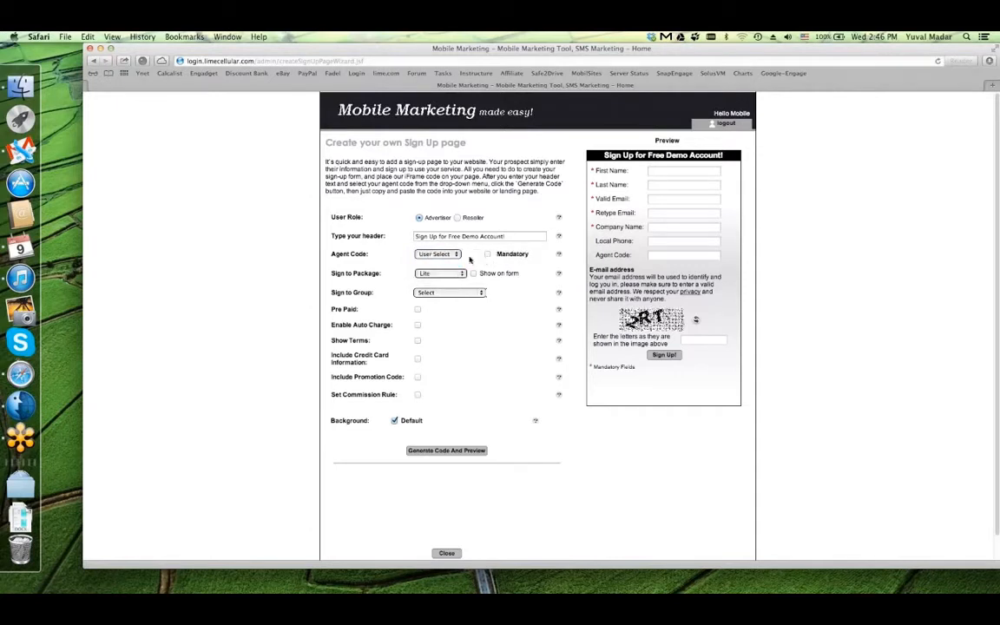
pyautogui.click(460, 451)
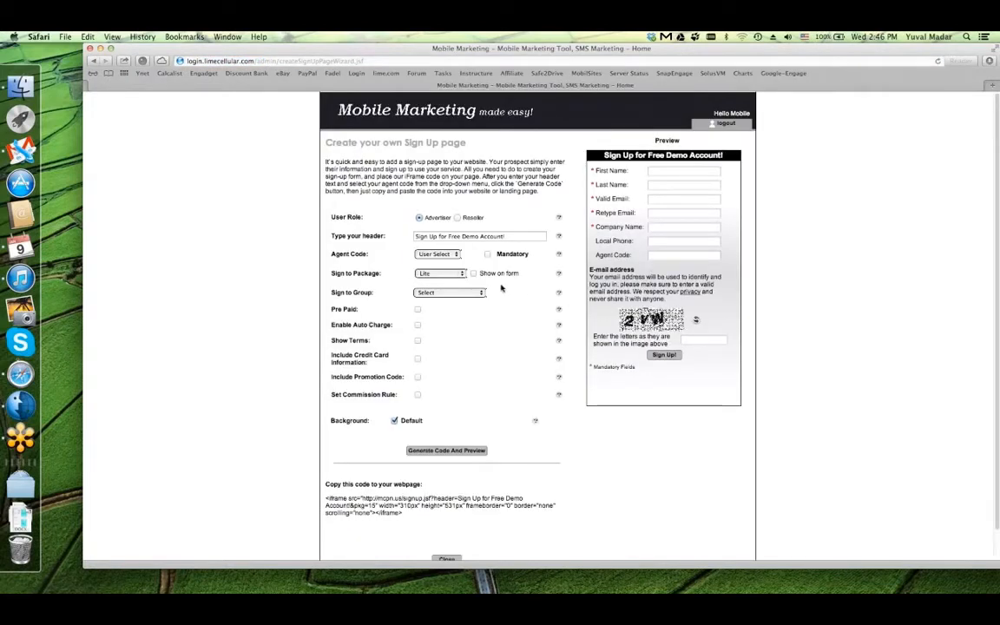
# Switch the Agent Code option to Agent and look through the available agent codes without choosing one
pyautogui.click(454, 255)
pyautogui.click(455, 254)
pyautogui.click(438, 253)
pyautogui.click(488, 305)
pyautogui.click(446, 255)
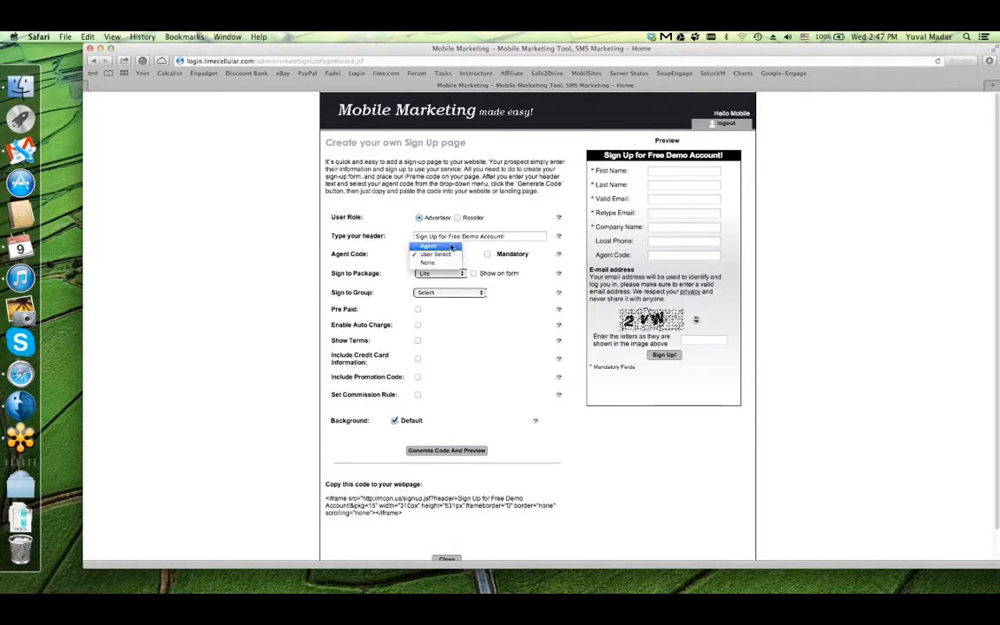
pyautogui.click(451, 248)
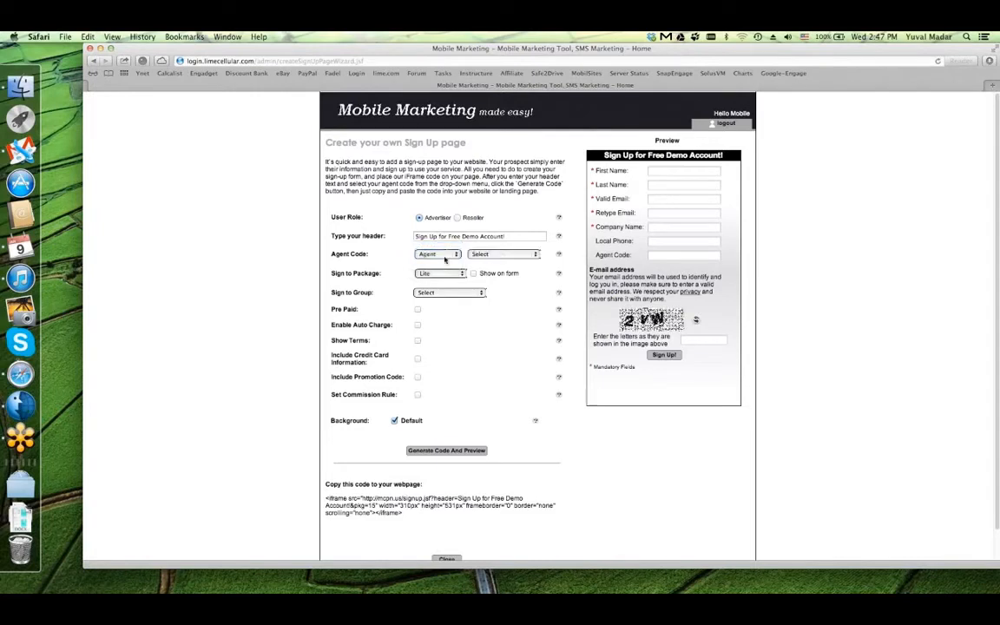
pyautogui.click(488, 254)
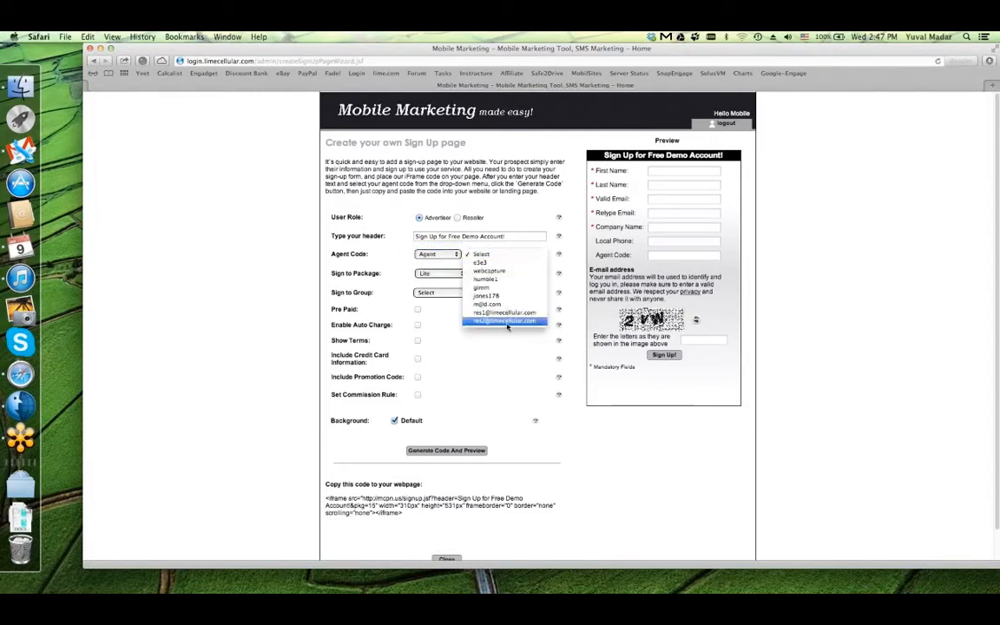
pyautogui.click(503, 350)
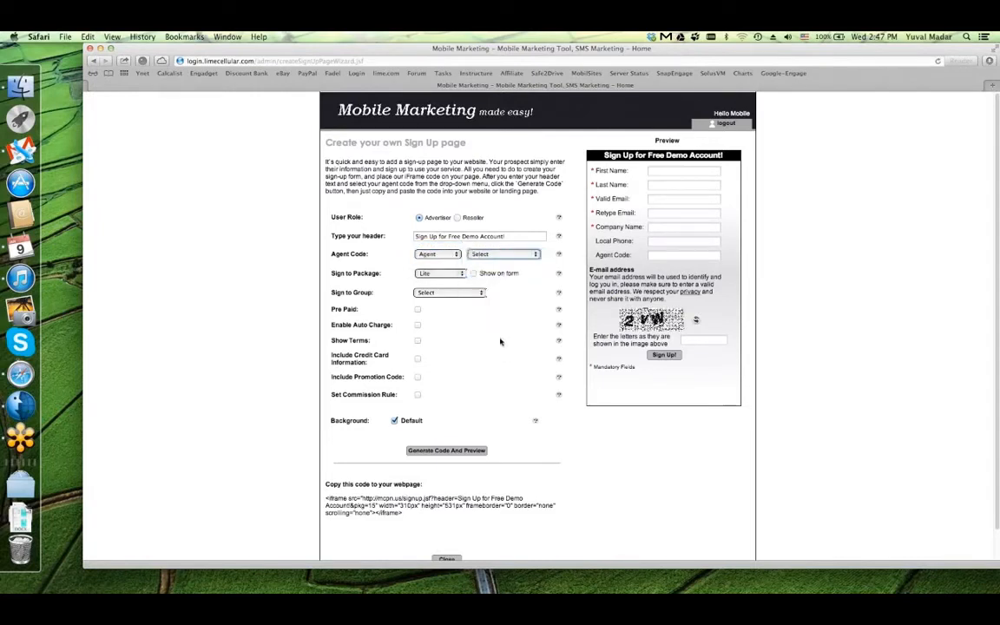
# Change the Agent Code to User Select, make it Mandatory and regenerate the code and preview
pyautogui.click(447, 255)
pyautogui.click(448, 264)
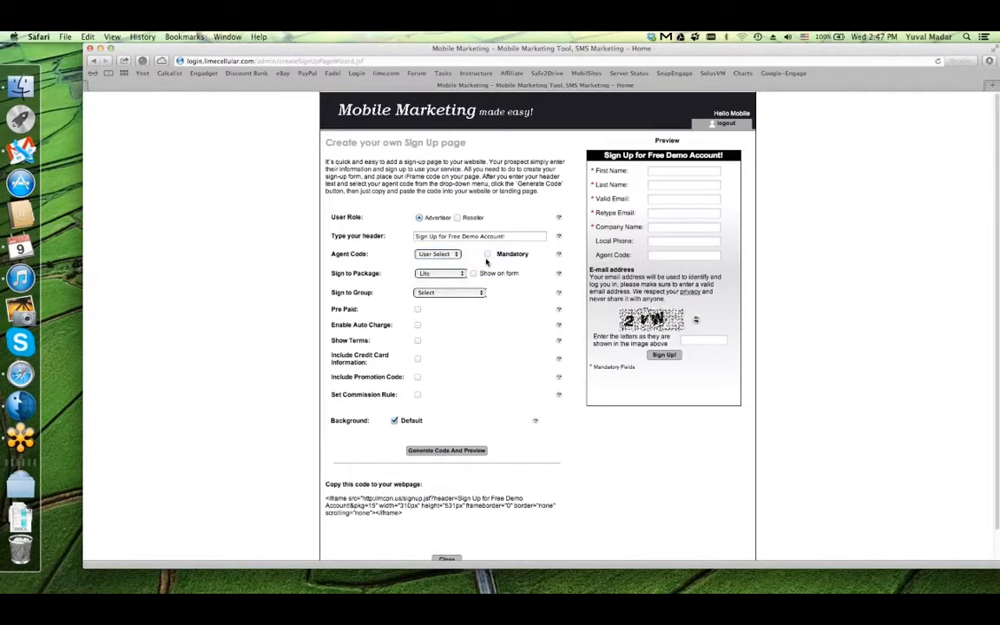
pyautogui.click(474, 451)
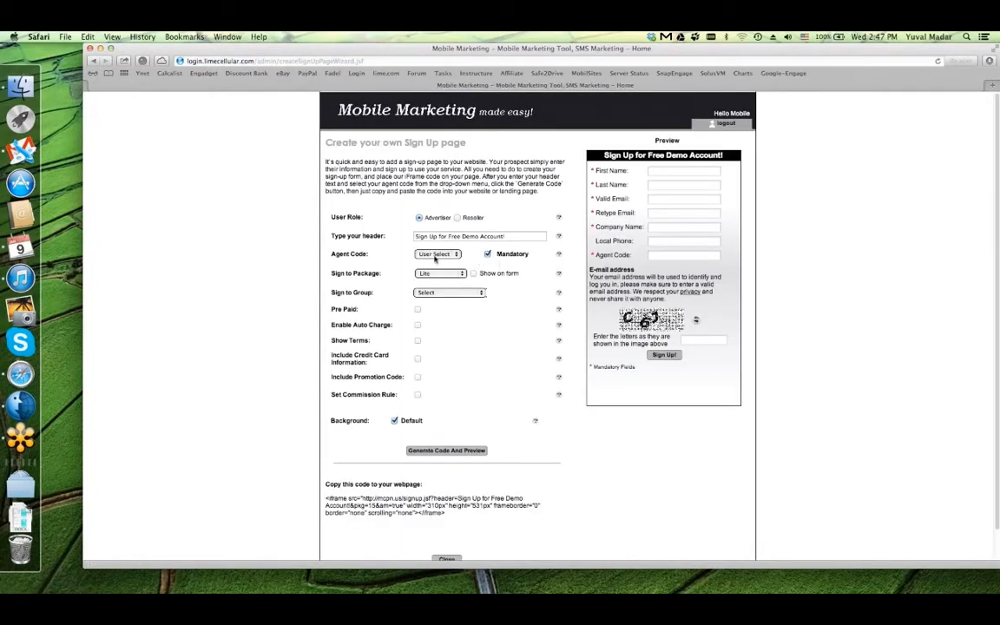
# Clear the Mandatory option, set the Agent Code to None and regenerate the code and preview
pyautogui.click(487, 254)
pyautogui.click(450, 255)
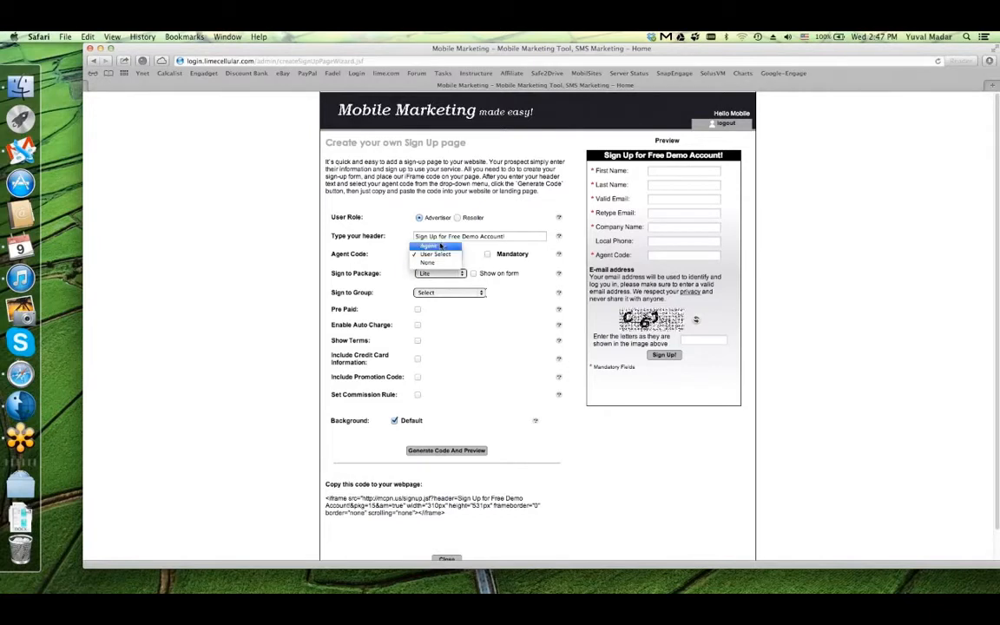
pyautogui.click(440, 266)
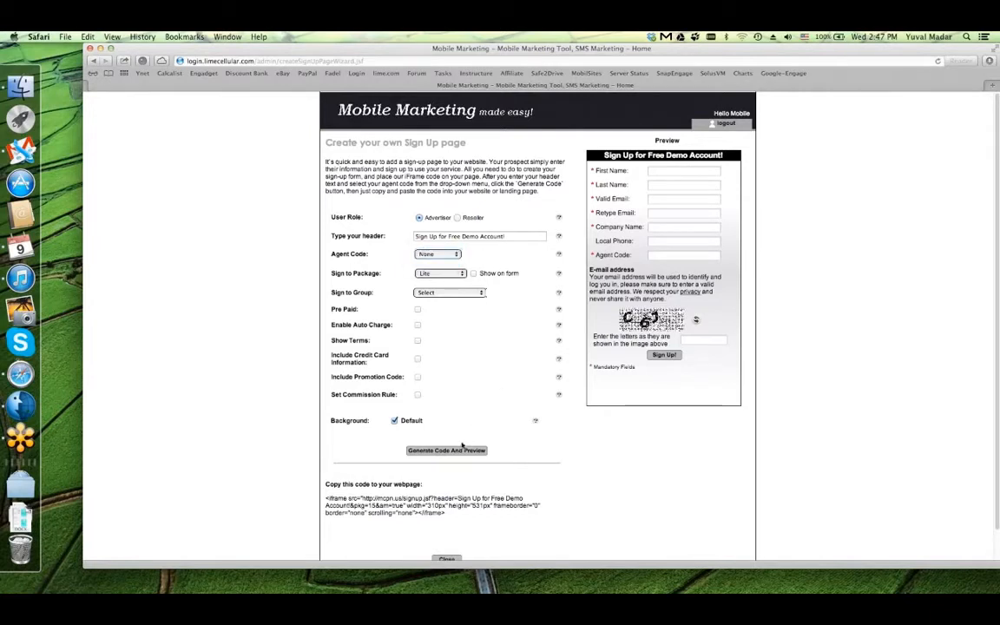
pyautogui.click(454, 454)
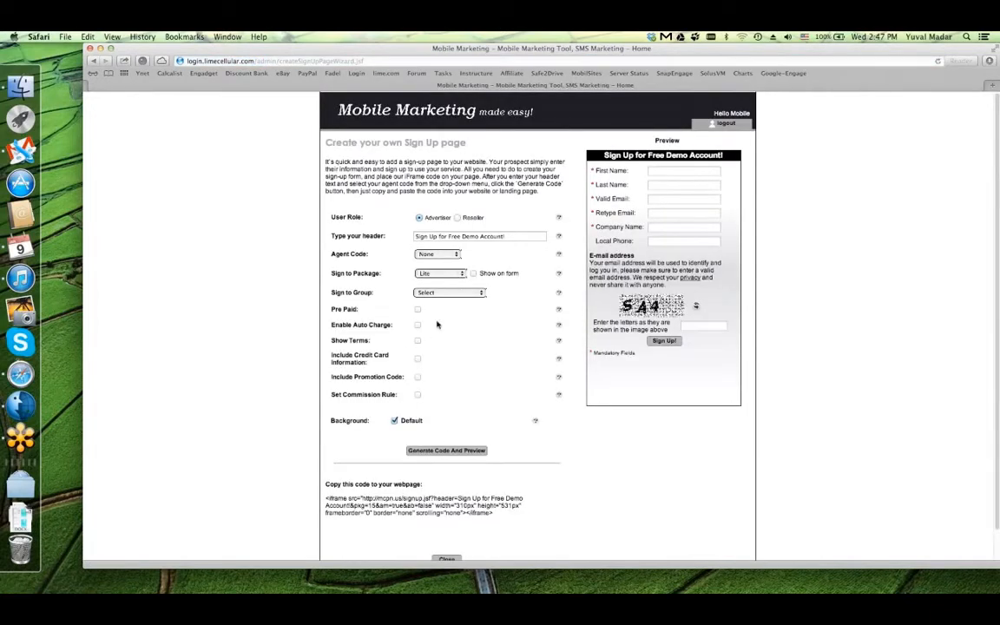
# Look through the Sign to Package choices and select Business
pyautogui.click(440, 273)
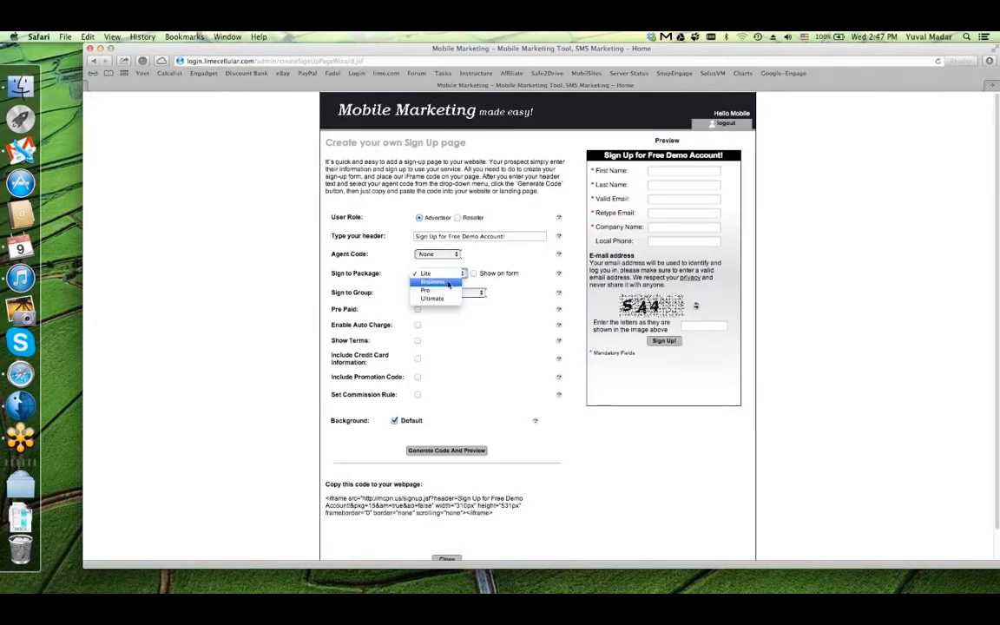
pyautogui.click(456, 274)
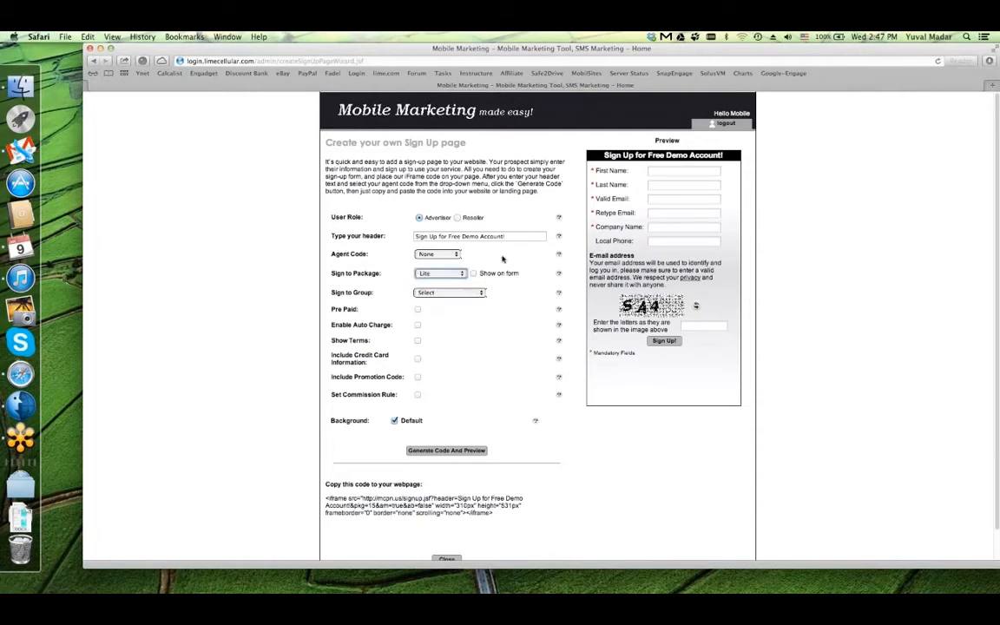
pyautogui.click(456, 274)
pyautogui.click(458, 277)
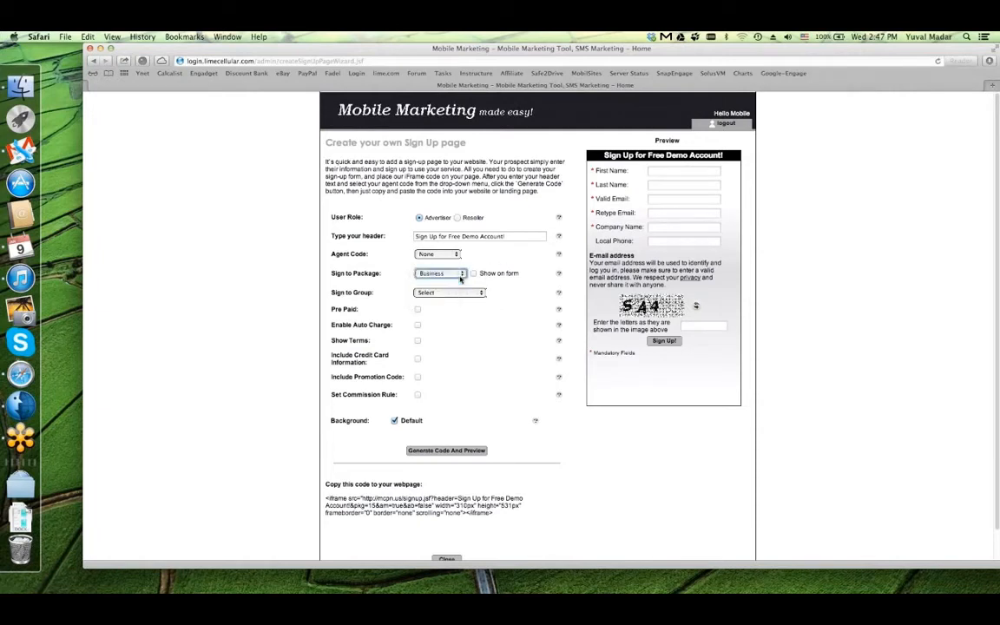
# Set Sign to Package to Lite with Show on form, and regenerate the preview to check its package choices
pyautogui.click(457, 276)
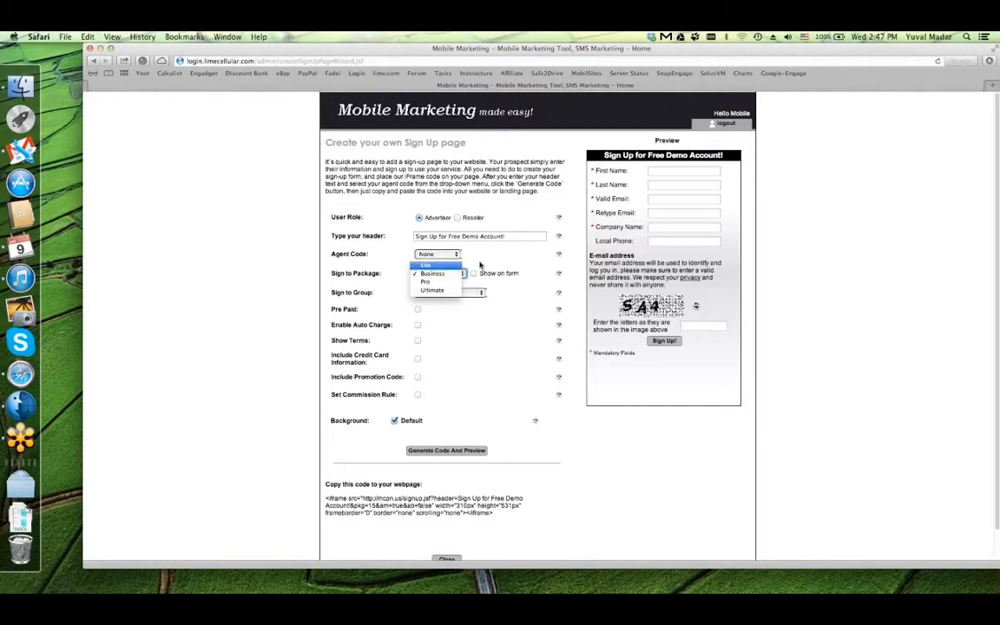
pyautogui.click(434, 254)
pyautogui.click(449, 450)
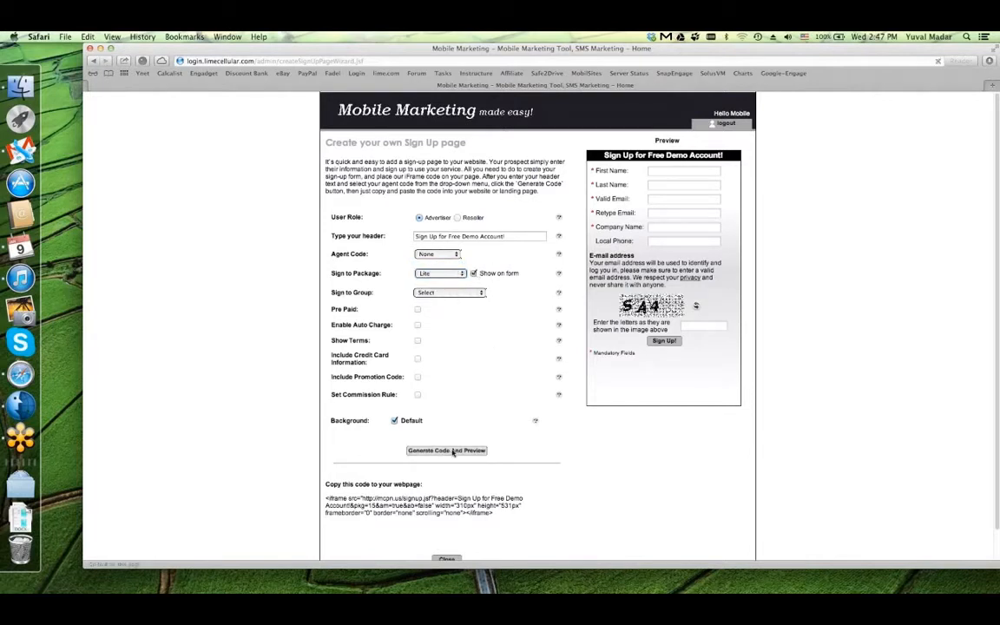
pyautogui.click(681, 255)
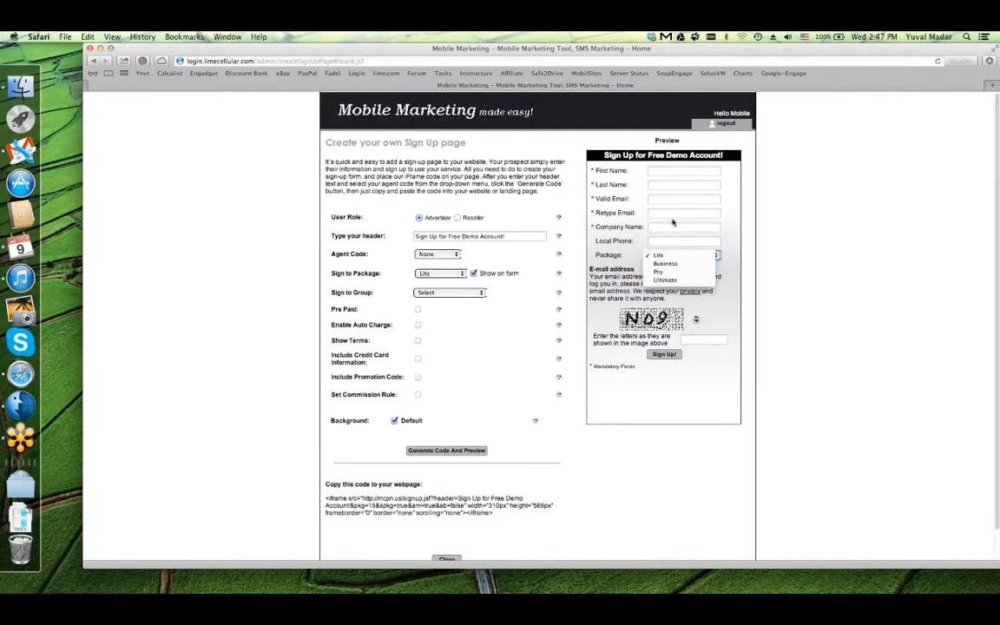
pyautogui.click(677, 255)
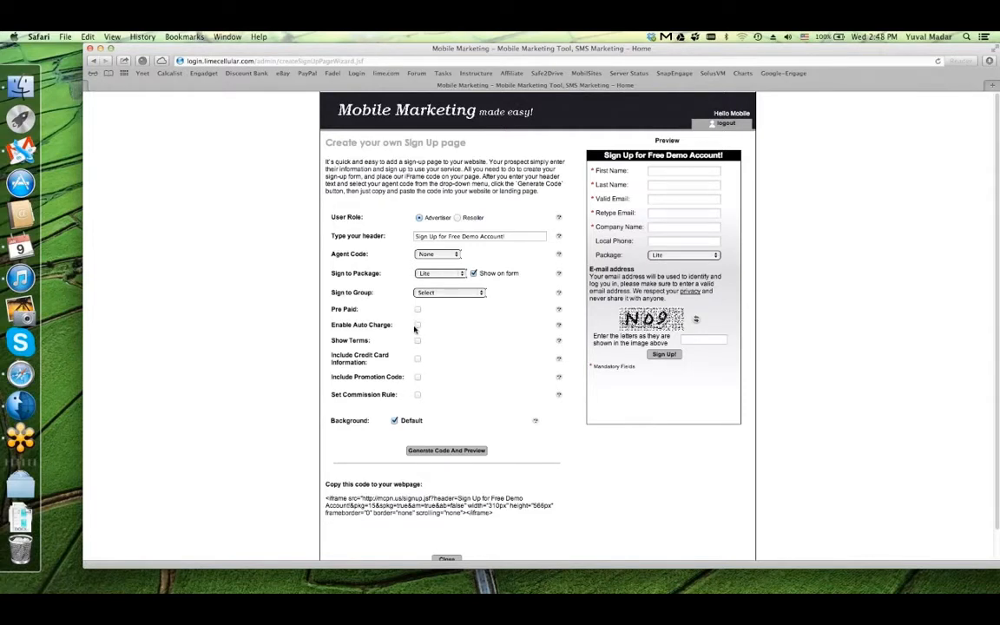
# Enable Pre Paid, Enable Auto Charge and Show Terms for the sign-up form, and regenerate the code and preview
pyautogui.click(418, 325)
pyautogui.click(418, 309)
pyautogui.click(417, 340)
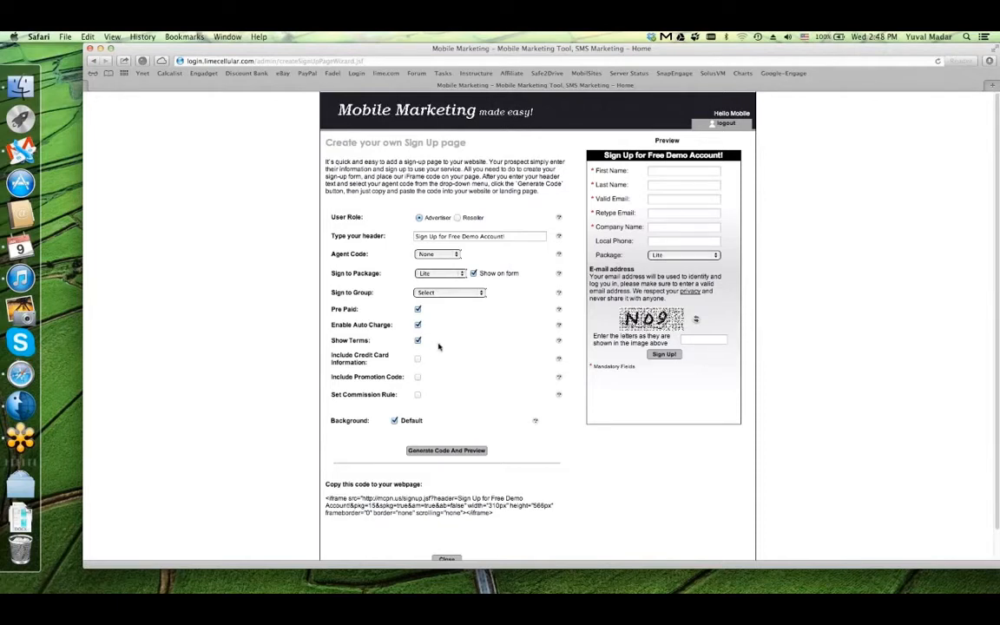
pyautogui.click(458, 453)
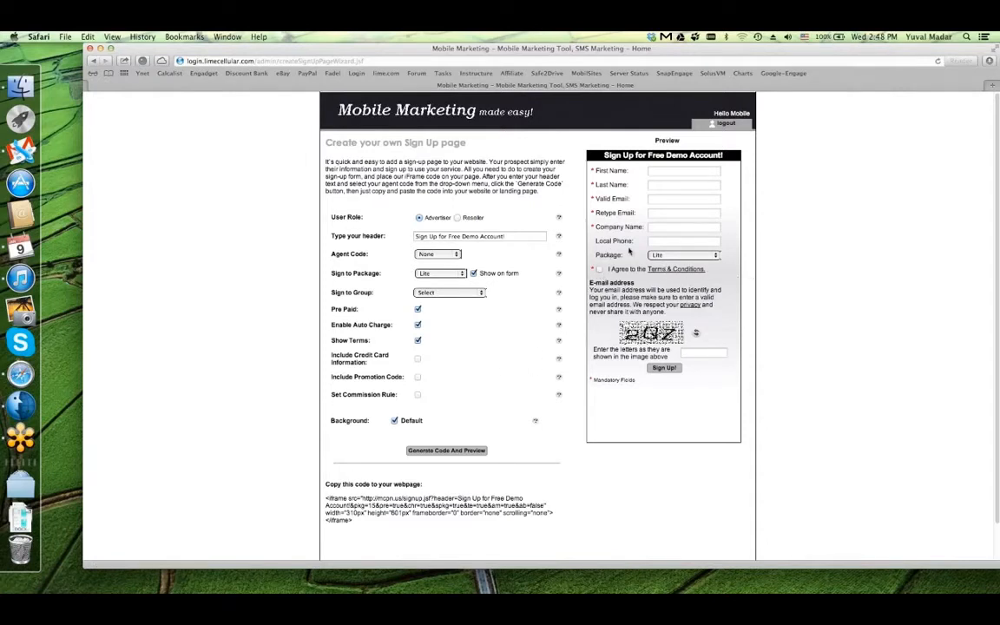
# Enable Include Credit Card Information and Include Promotion Code for the sign-up form, regenerating the code and preview after each
pyautogui.click(418, 358)
pyautogui.click(446, 449)
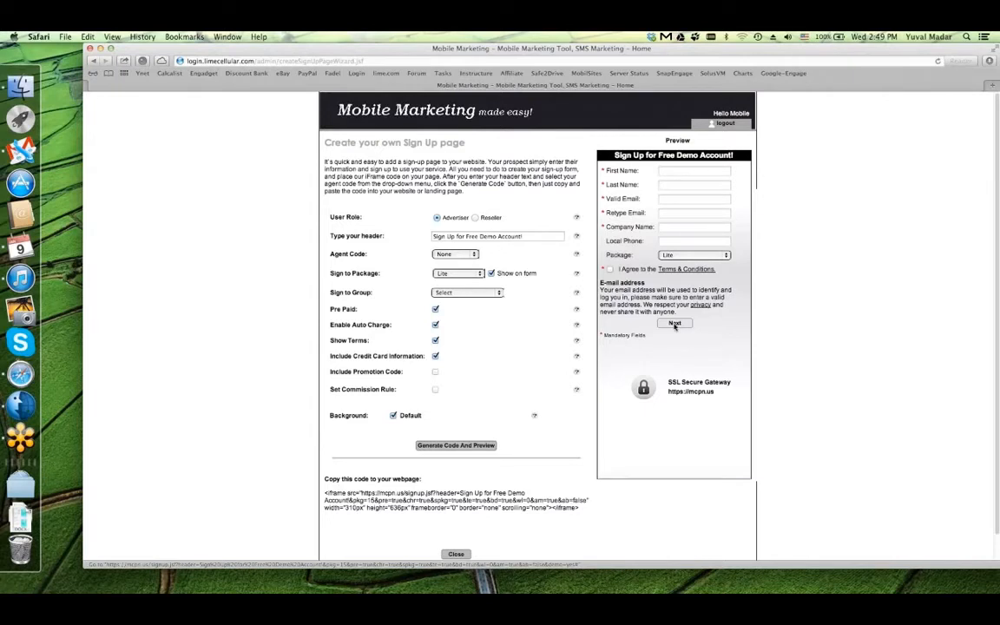
pyautogui.click(435, 372)
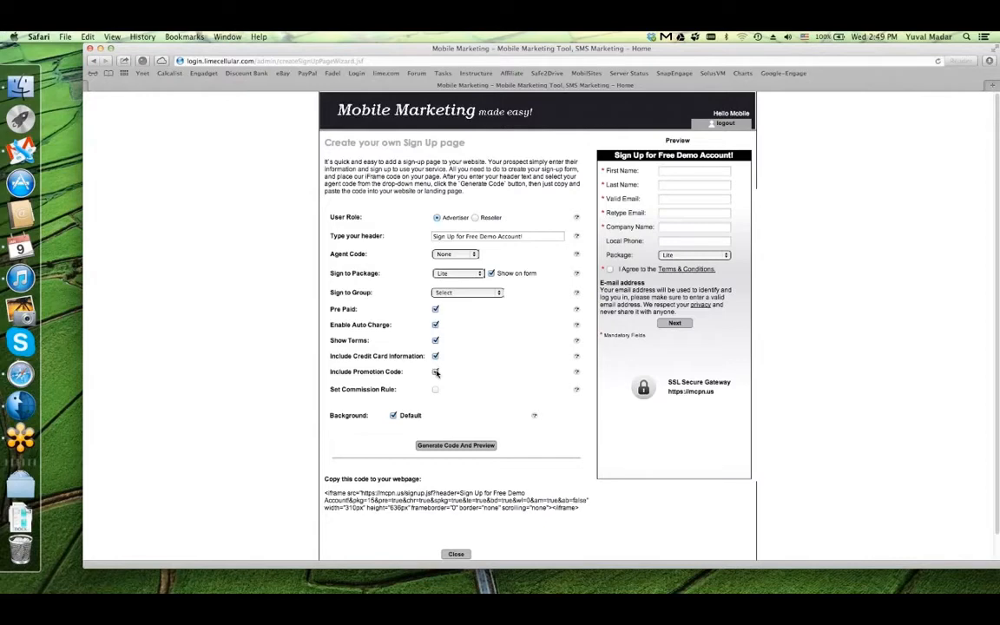
pyautogui.click(467, 445)
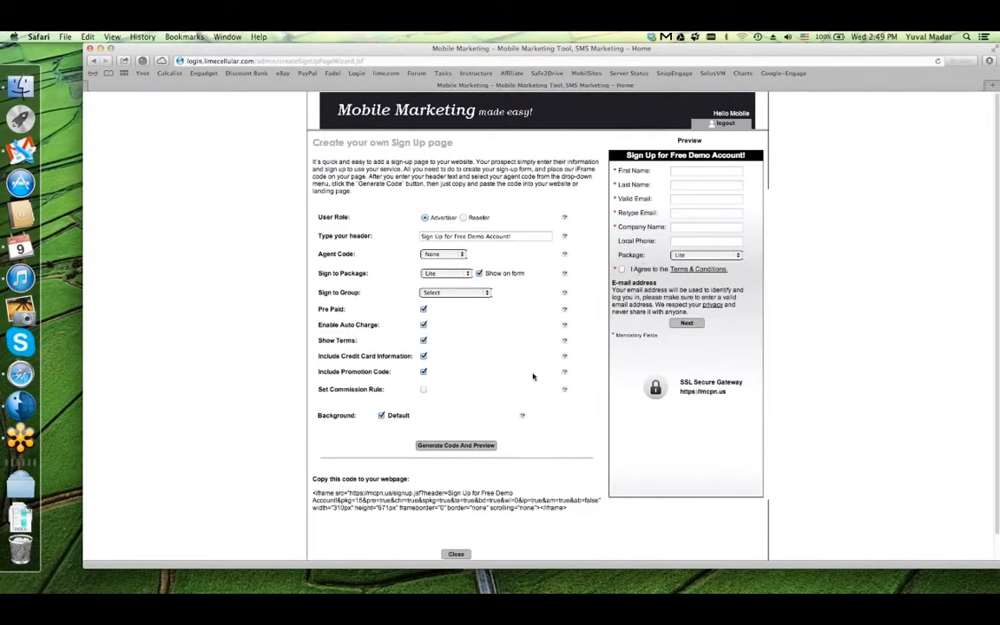
# Enable Set Commission Rule with a value of 10%, leaving its User ID blank, and close the sign-up page wizard
pyautogui.click(423, 390)
pyautogui.click(424, 389)
pyautogui.click(422, 389)
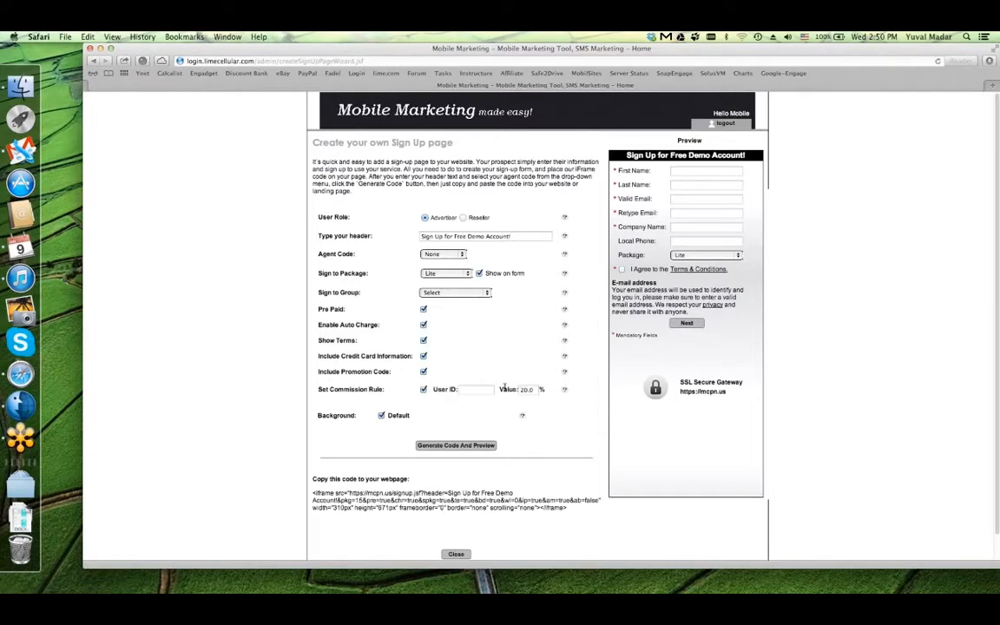
pyautogui.doubleClick(527, 389)
pyautogui.write('10')
pyautogui.click(535, 431)
pyautogui.click(489, 391)
pyautogui.moveTo(316, 388); pyautogui.dragTo(387, 389)
pyautogui.click(737, 424)
pyautogui.scroll(-1, 457, 386)
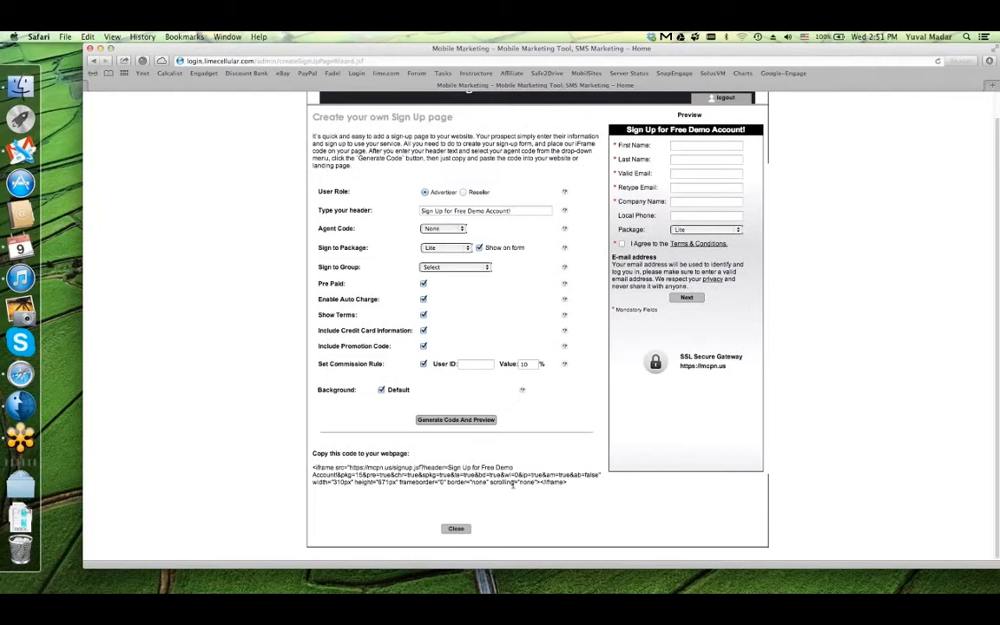
pyautogui.click(465, 527)
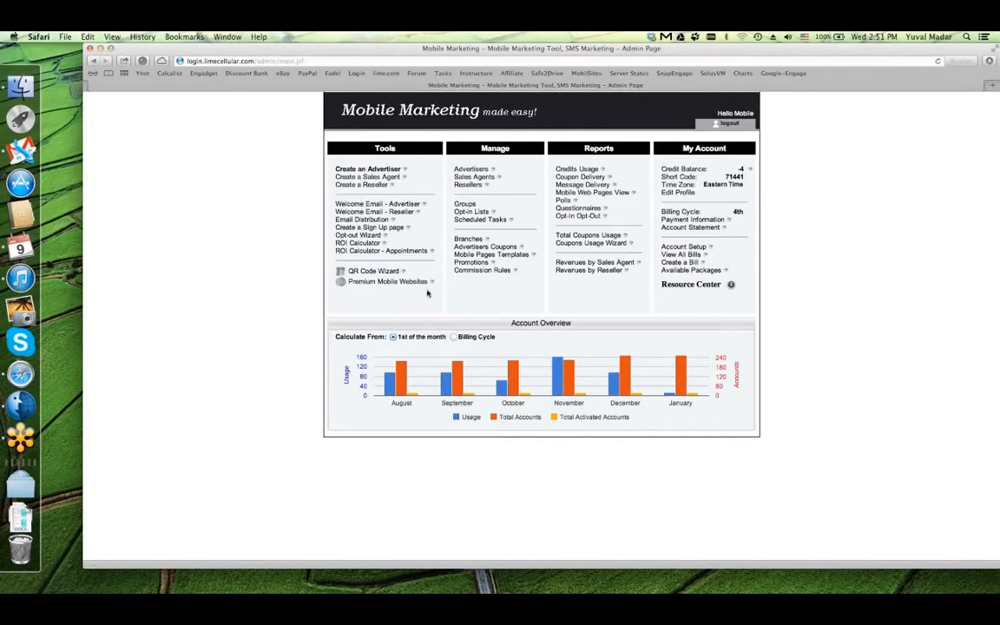
# Open the ROI Calculator and switch the formula display to hidden and back to shown
pyautogui.click(371, 245)
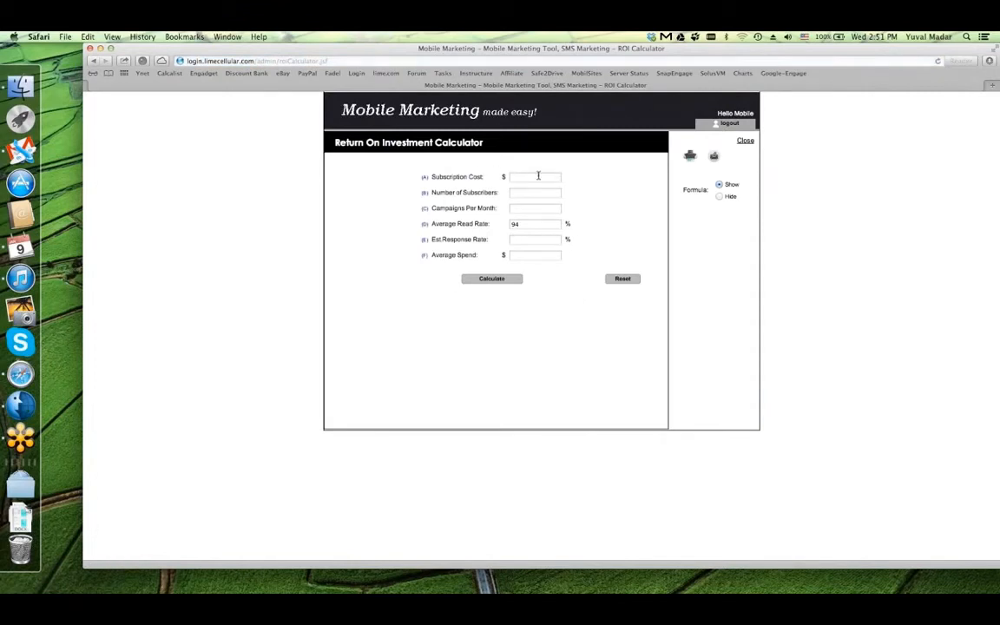
pyautogui.click(719, 196)
pyautogui.click(718, 185)
# Calculate the ROI for a $100 subscription cost, 500 subscribers, 4 campaigns per month, 5% response rate and $8 average spend
pyautogui.click(545, 178)
pyautogui.write('10')
pyautogui.click(544, 188)
pyautogui.click(550, 197)
pyautogui.write('500')
pyautogui.click(538, 203)
pyautogui.click(542, 209)
pyautogui.write('4')
pyautogui.click(537, 239)
pyautogui.write('5')
pyautogui.click(539, 256)
pyautogui.write('8')
pyautogui.click(515, 280)
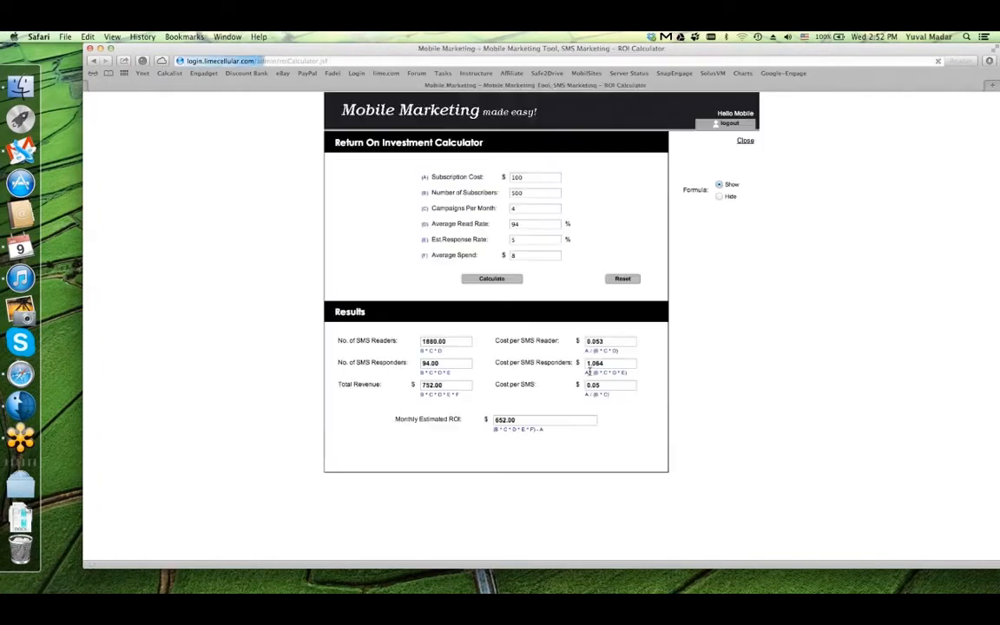
# Examine the Monthly Estimated ROI, and view the results with the formulas hidden and shown again
pyautogui.click(529, 419)
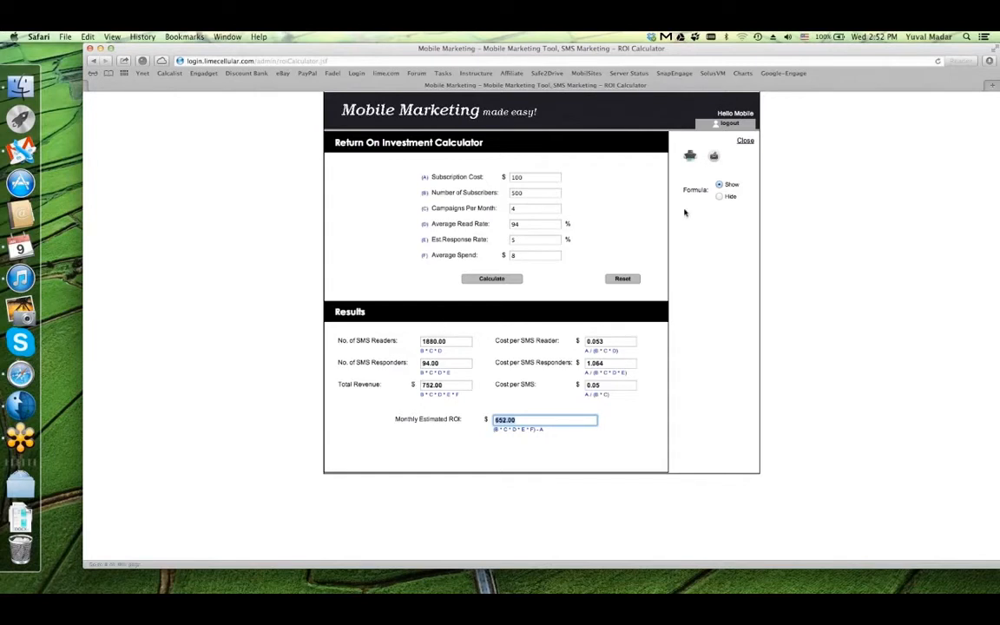
pyautogui.click(721, 197)
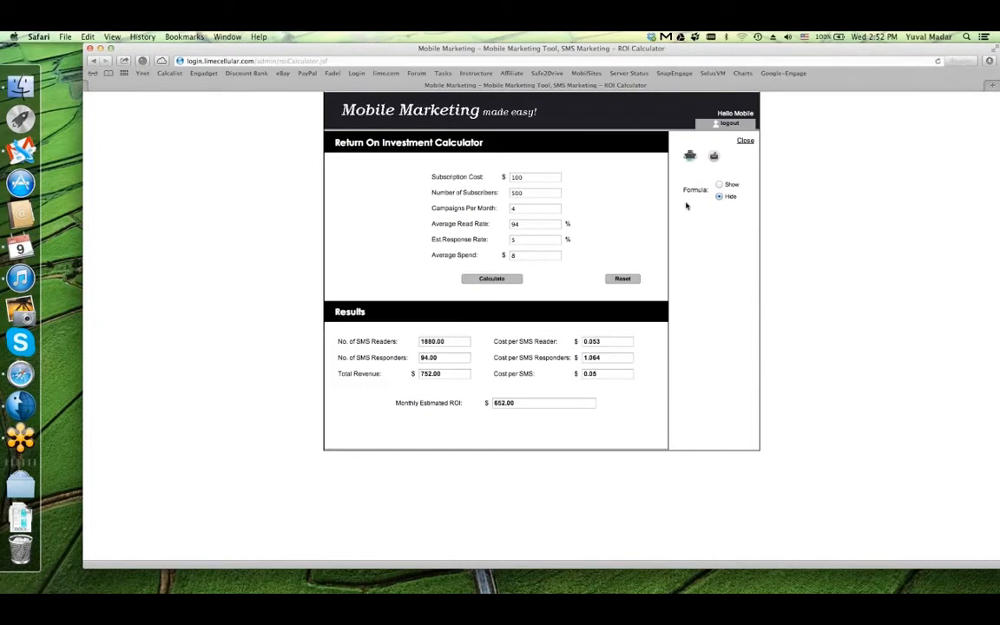
pyautogui.click(719, 185)
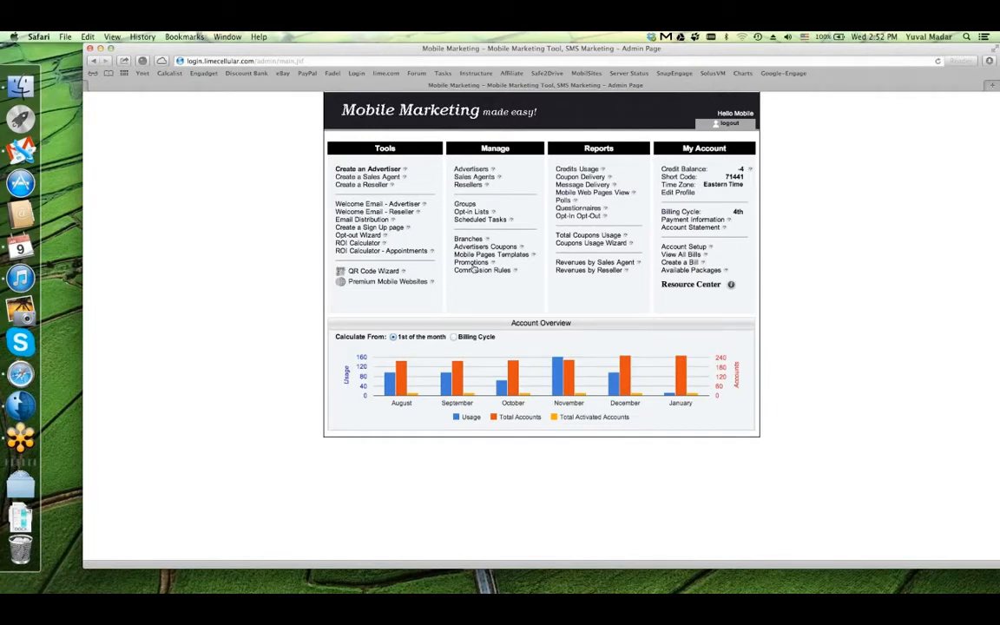
# Open the permission settings of the basic group, review its enabled features, and return to the main admin page
pyautogui.click(466, 205)
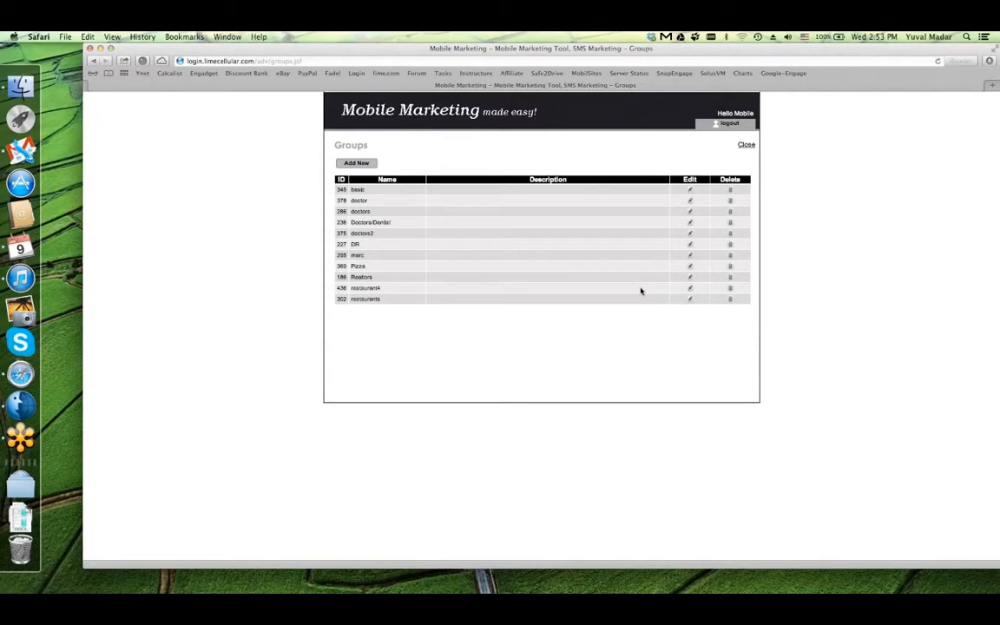
pyautogui.click(689, 191)
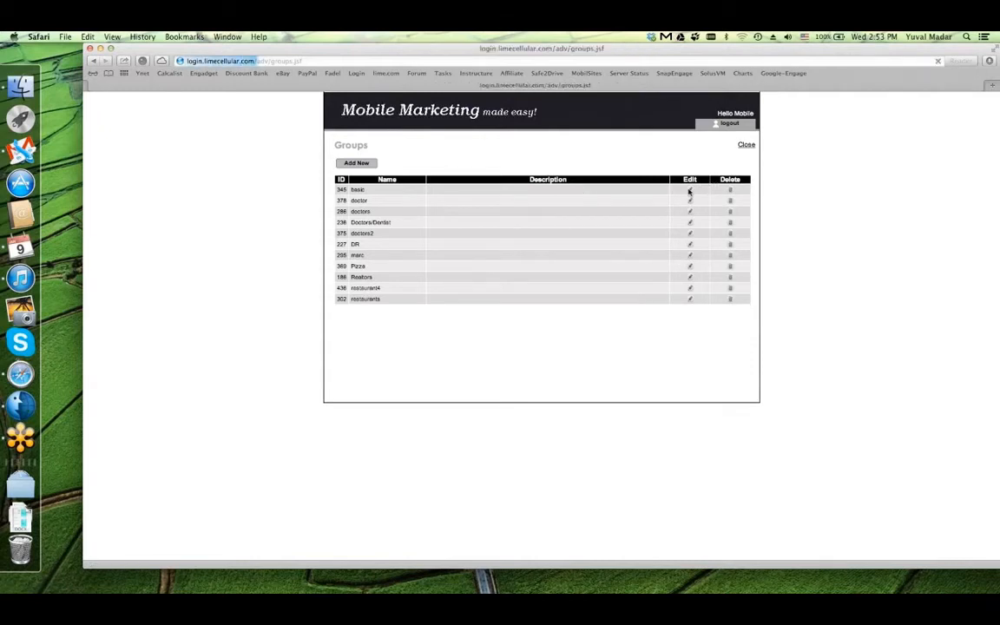
pyautogui.scroll(-2, 620, 263)
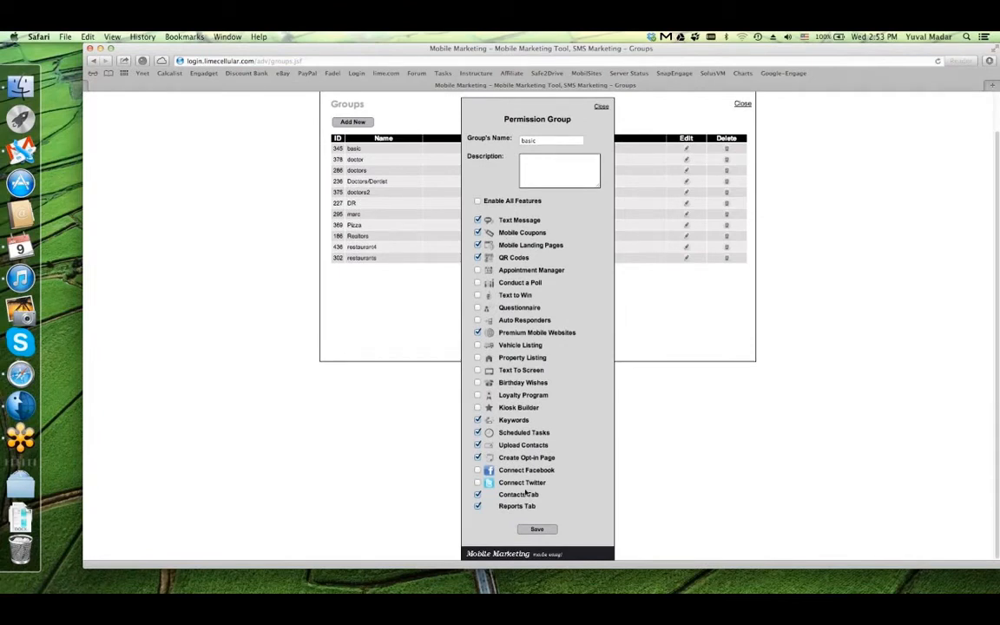
pyautogui.click(517, 139)
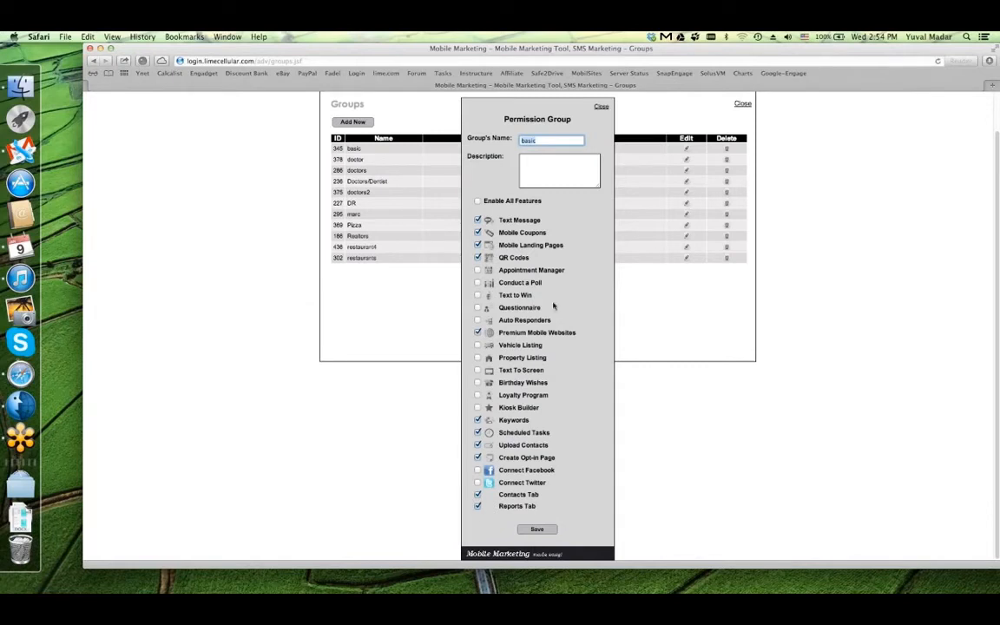
pyautogui.click(603, 108)
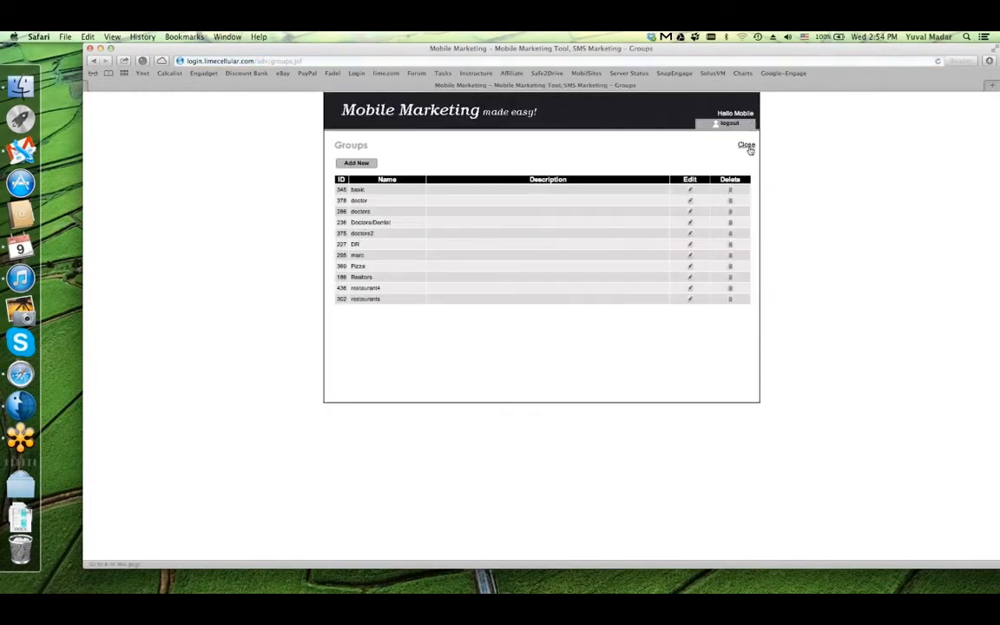
pyautogui.click(746, 146)
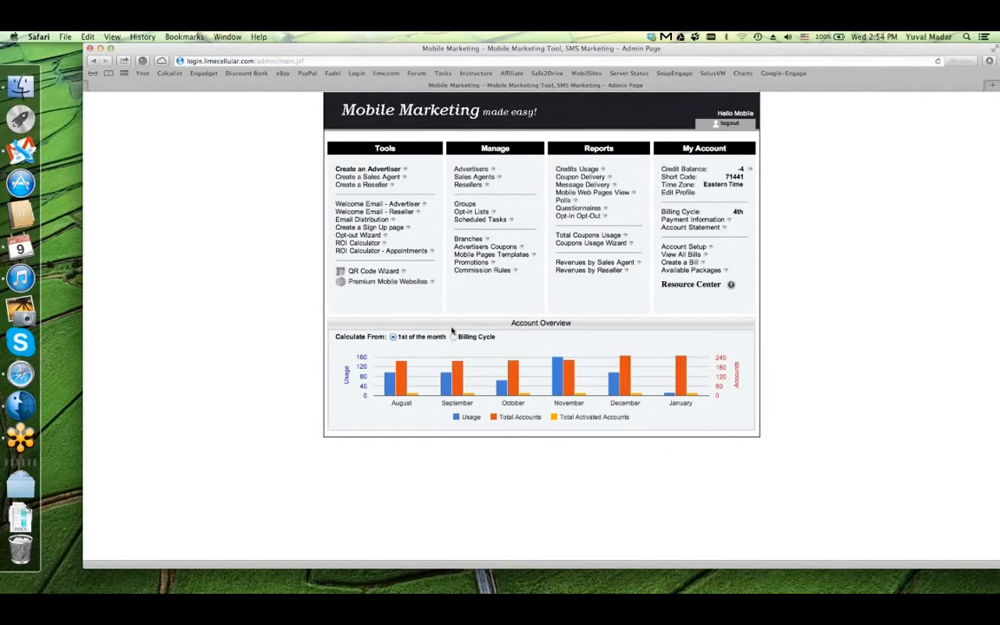
# Open the Lite package's details from Available Packages and examine its subscription, credit and monthly limit fields
pyautogui.click(690, 270)
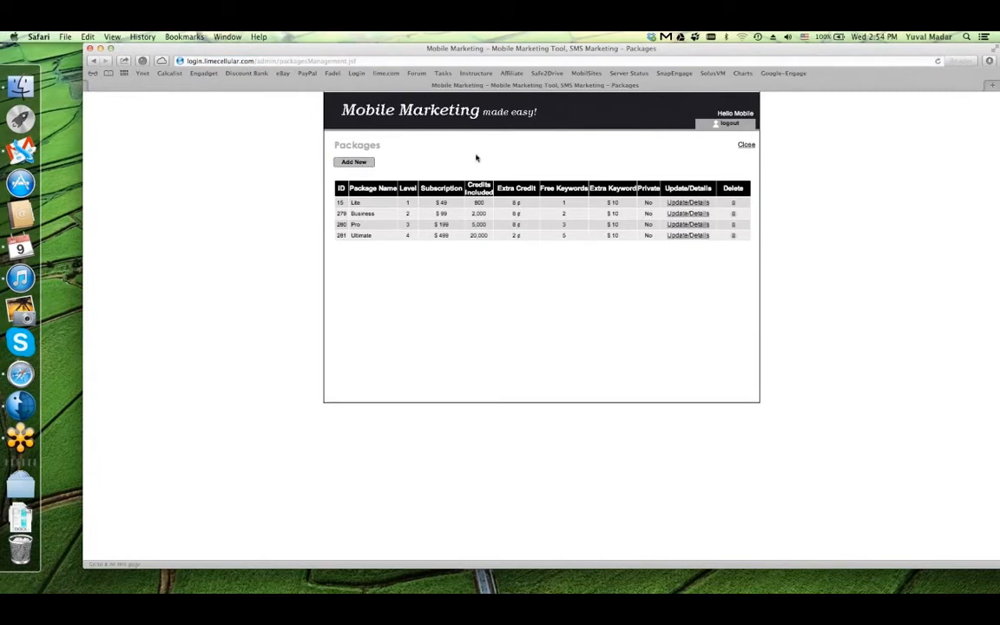
pyautogui.click(694, 203)
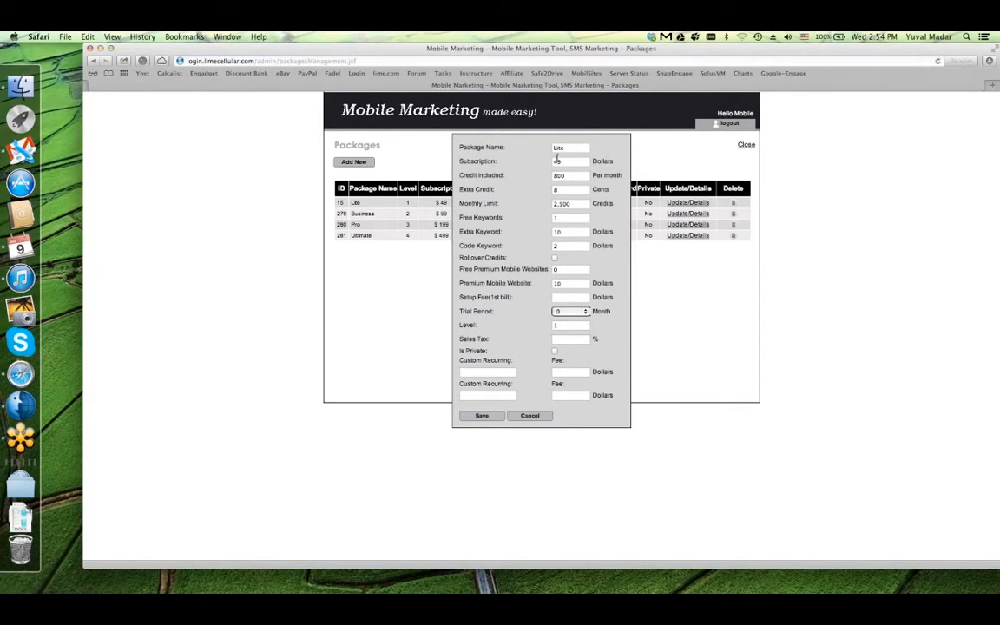
pyautogui.click(557, 160)
pyautogui.press('Tab')
pyautogui.press('Tab')
pyautogui.press('Tab')
pyautogui.click(603, 203)
pyautogui.doubleClick(604, 203)
pyautogui.moveTo(458, 203); pyautogui.dragTo(542, 204)
pyautogui.click(541, 203)
# Compare the Lite package's Credit Included, Extra Credit and Monthly Limit settings
pyautogui.click(562, 175)
pyautogui.click(577, 191)
pyautogui.click(583, 204)
pyautogui.hotkey('shift', 'Tab')
pyautogui.hotkey('shift', 'Tab')
pyautogui.hotkey('shift', 'Tab')
pyautogui.press('Tab')
pyautogui.press('Tab')
pyautogui.press('Tab')
# Examine the Lite package's Free Keywords, Extra Keyword and Code Keyword settings alongside its subscription price
pyautogui.click(610, 226)
pyautogui.click(588, 219)
pyautogui.click(582, 232)
pyautogui.click(576, 246)
pyautogui.click(613, 265)
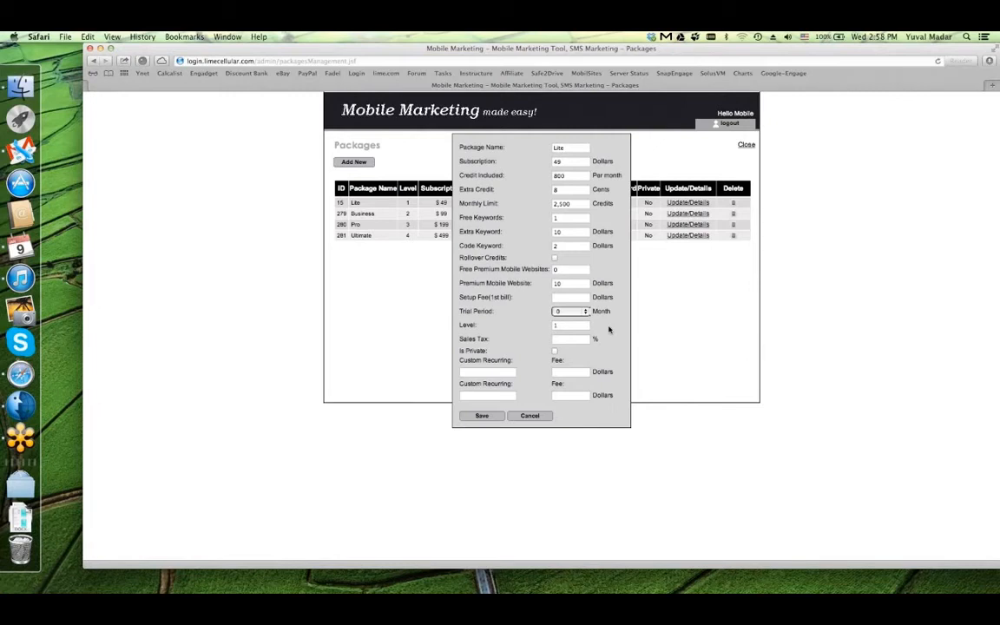
pyautogui.click(568, 233)
pyautogui.click(820, 154)
pyautogui.doubleClick(557, 232)
pyautogui.click(555, 162)
# Toggle Rollover Credits on and off, and look at the Lite package's premium mobile website settings
pyautogui.click(554, 258)
pyautogui.click(555, 258)
pyautogui.click(578, 269)
pyautogui.click(568, 282)
# Set the Lite package's setup fee to 250 dollars and its trial period to 1 month
pyautogui.click(578, 298)
pyautogui.write('250')
pyautogui.click(605, 322)
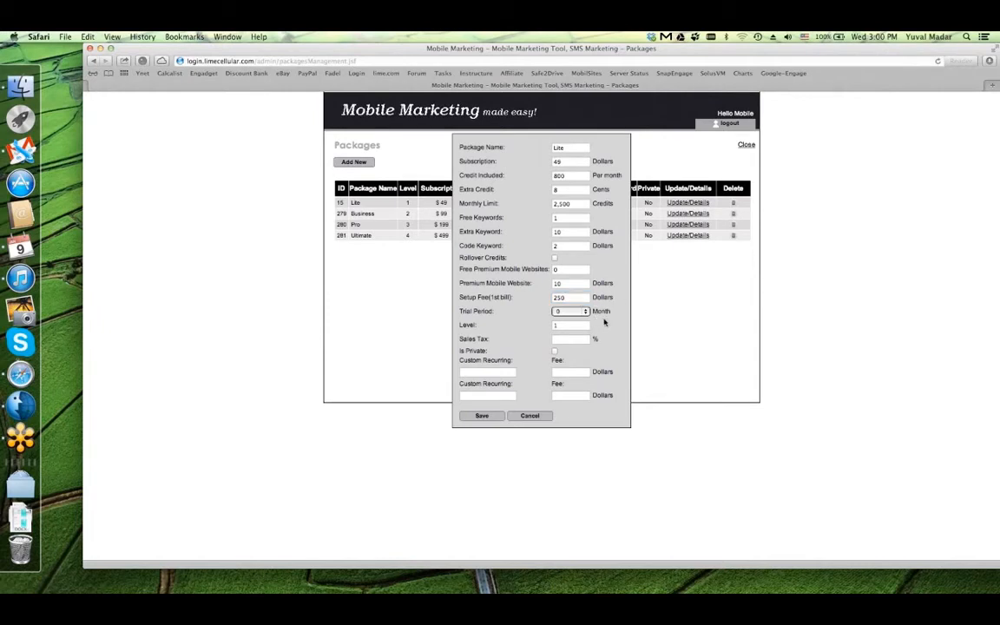
pyautogui.click(585, 312)
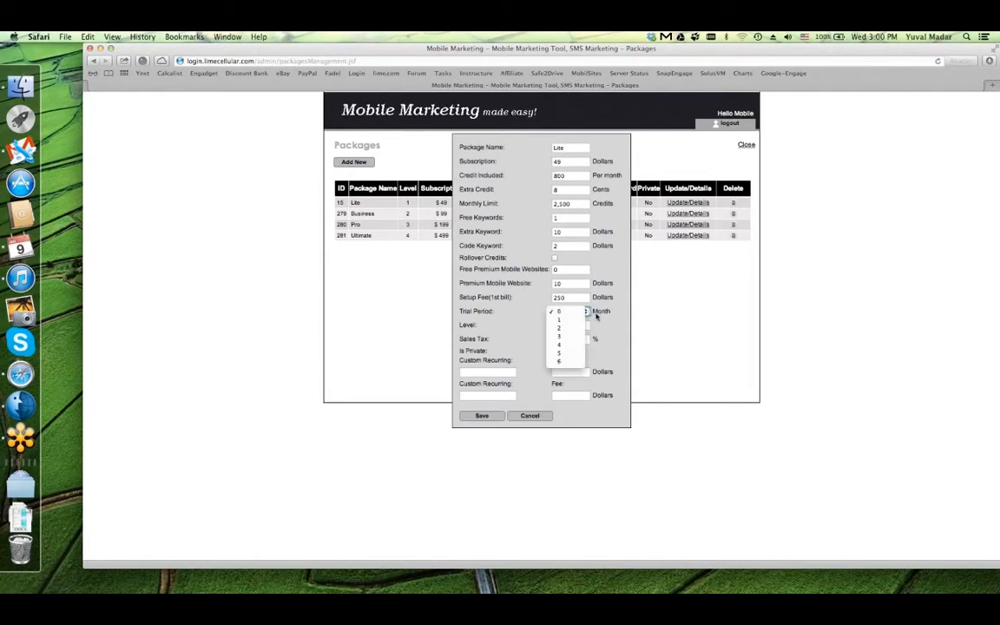
pyautogui.click(596, 316)
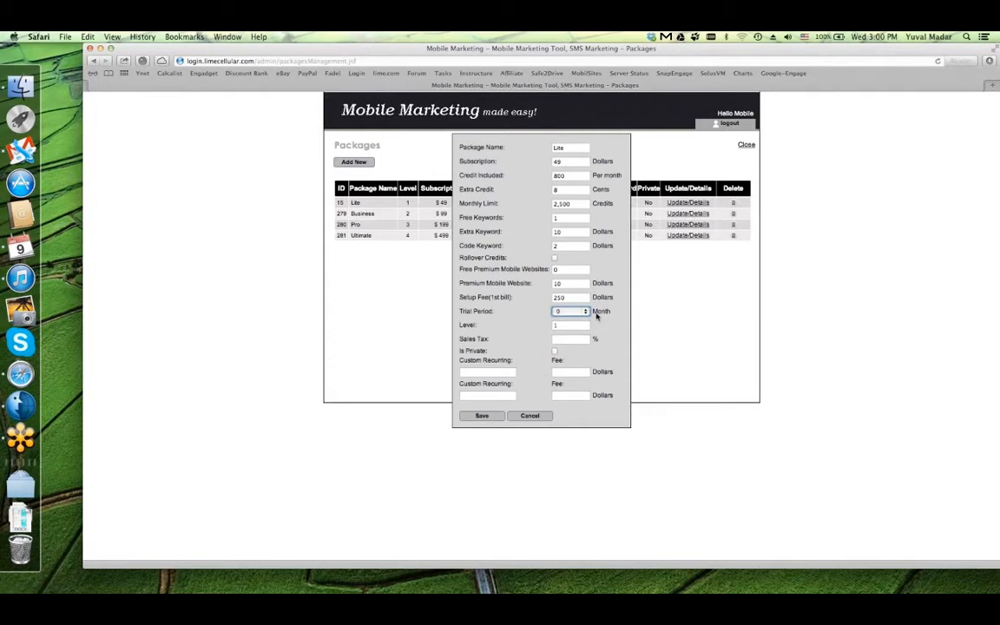
pyautogui.click(575, 313)
pyautogui.click(572, 322)
# Go through the Lite package's setup fee and its subscription, credit, monthly limit and free keyword fields for the trial period
pyautogui.click(571, 298)
pyautogui.moveTo(576, 205); pyautogui.dragTo(538, 204)
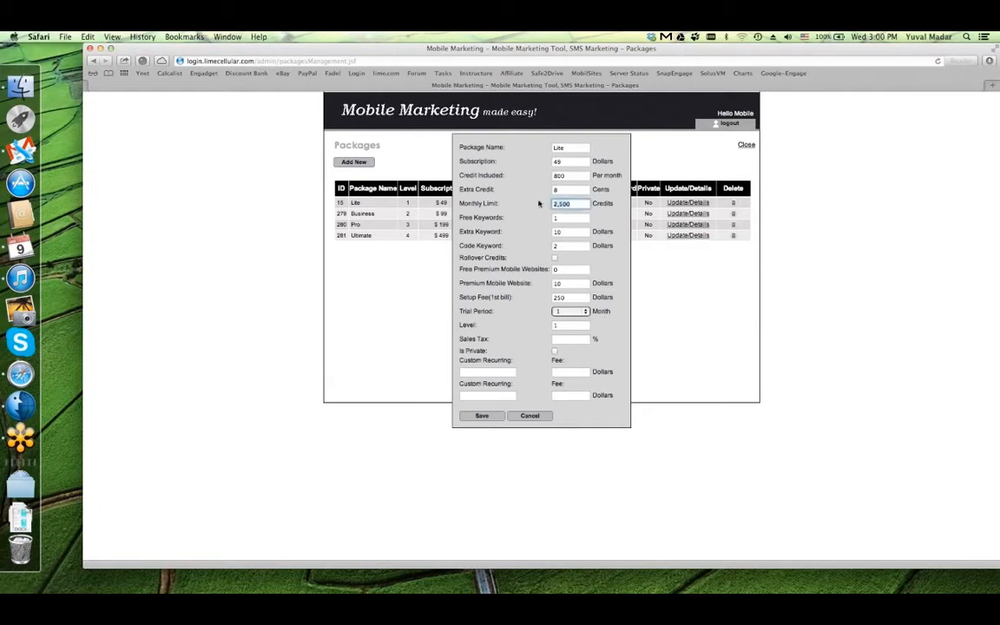
pyautogui.click(538, 204)
pyautogui.doubleClick(574, 161)
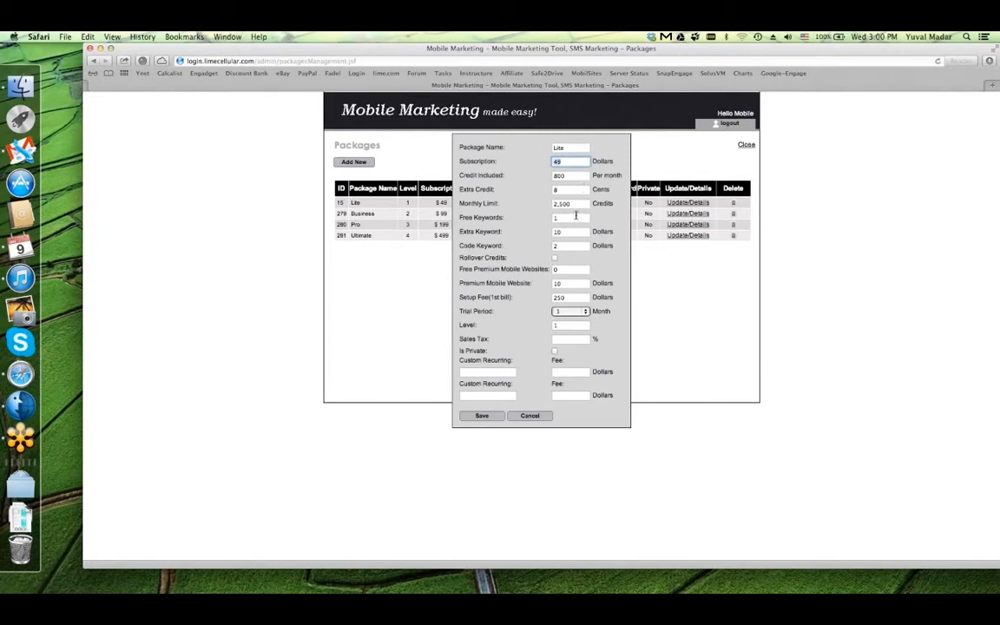
pyautogui.press('Tab')
pyautogui.press('Tab')
pyautogui.press('Tab')
pyautogui.press('Tab')
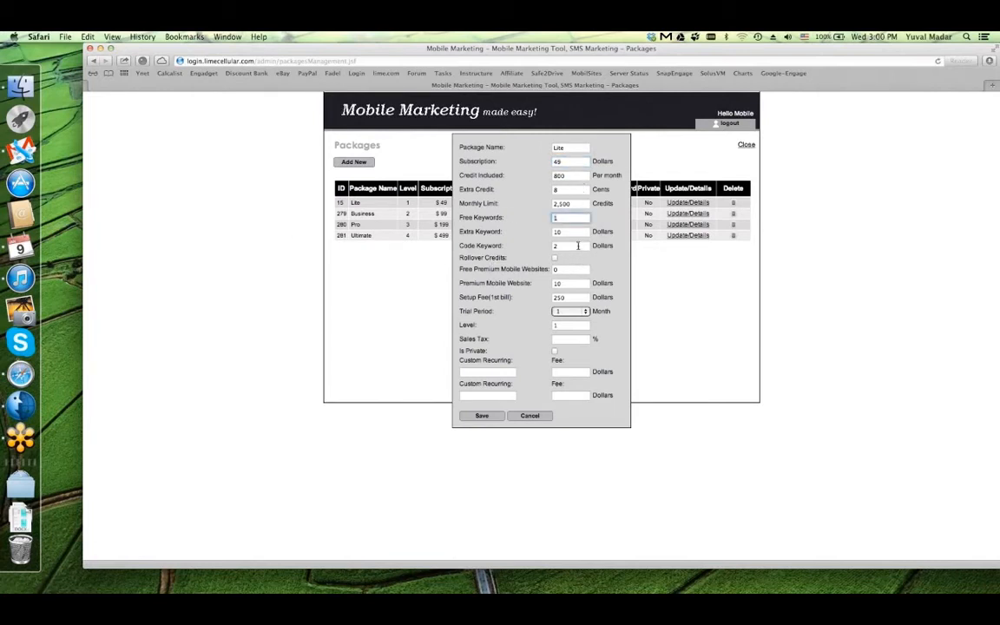
pyautogui.hotkey('shift', 'Tab')
pyautogui.hotkey('shift', 'Tab')
pyautogui.hotkey('shift', 'Tab')
pyautogui.hotkey('shift', 'Tab')
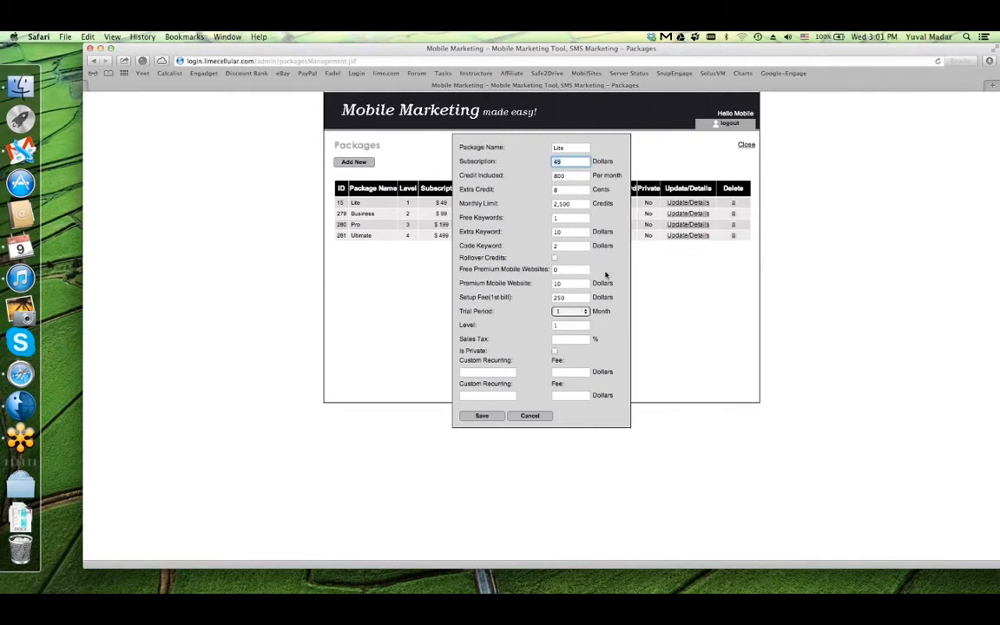
# Set the Lite package's trial period back to 0 months and look at the Sales Tax field
pyautogui.click(584, 311)
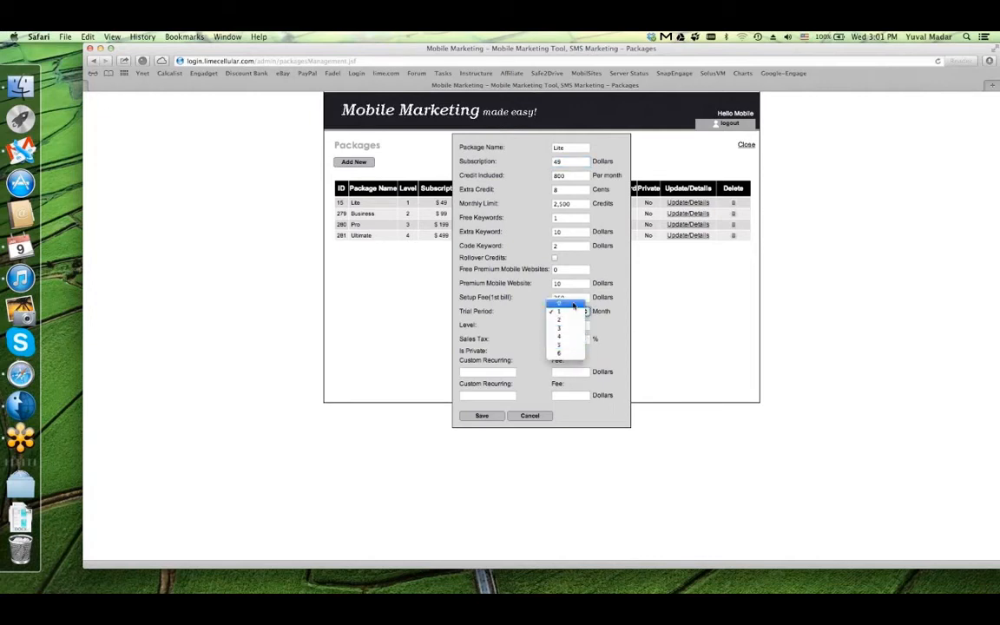
pyautogui.click(562, 303)
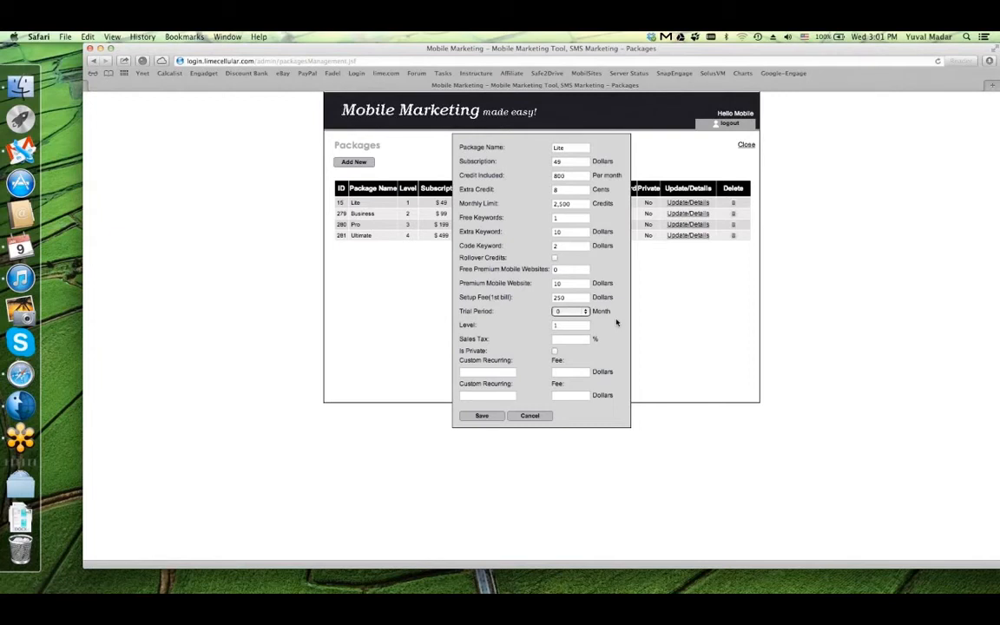
pyautogui.press('Tab')
pyautogui.click(586, 338)
# Enter SEO as the first custom recurring charge of the Lite package with a fee of 100 dollars
pyautogui.click(489, 371)
pyautogui.moveTo(460, 360); pyautogui.dragTo(519, 361)
pyautogui.click(494, 372)
pyautogui.write('SEO')
pyautogui.click(587, 373)
pyautogui.write('100')
pyautogui.click(603, 371)
# Enter a second custom recurring charge, Carpet, with a 50 dollar fee, and leave Packages without saving the Lite package
pyautogui.click(480, 396)
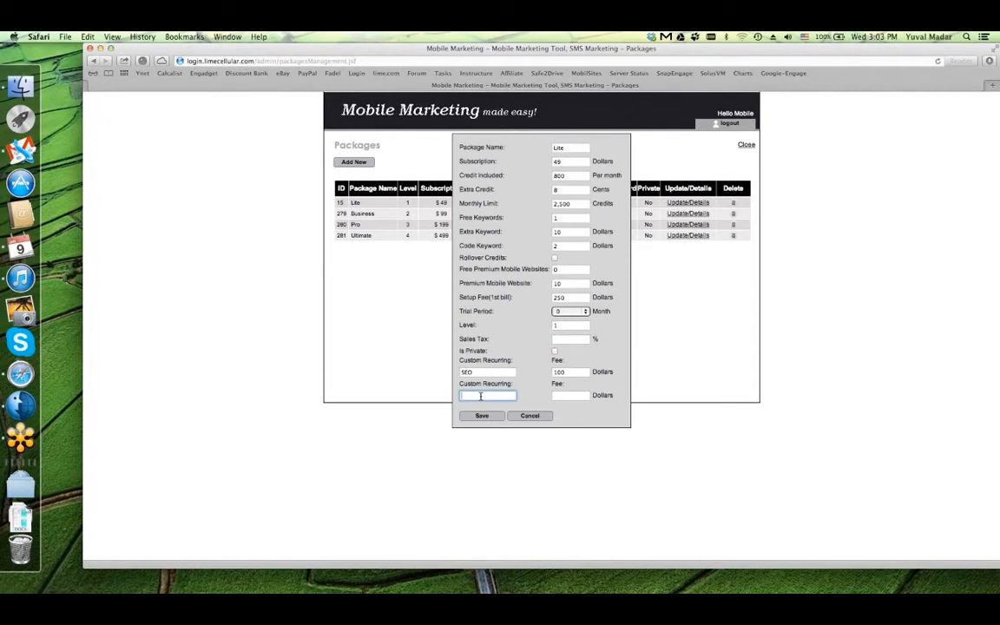
pyautogui.write('Carpen')
pyautogui.press('Tab')
pyautogui.write('50')
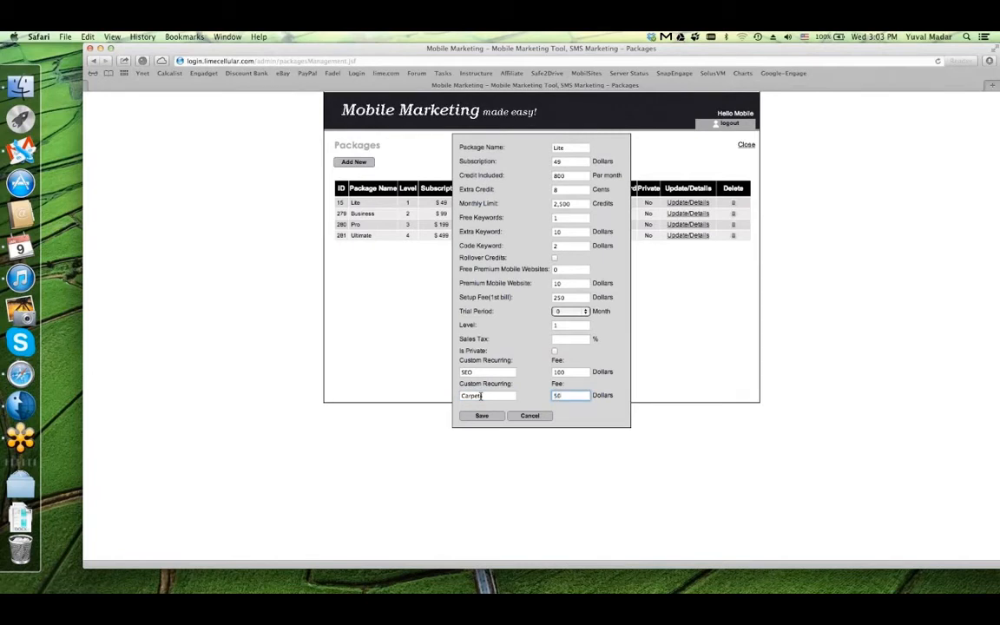
pyautogui.click(602, 390)
pyautogui.click(543, 418)
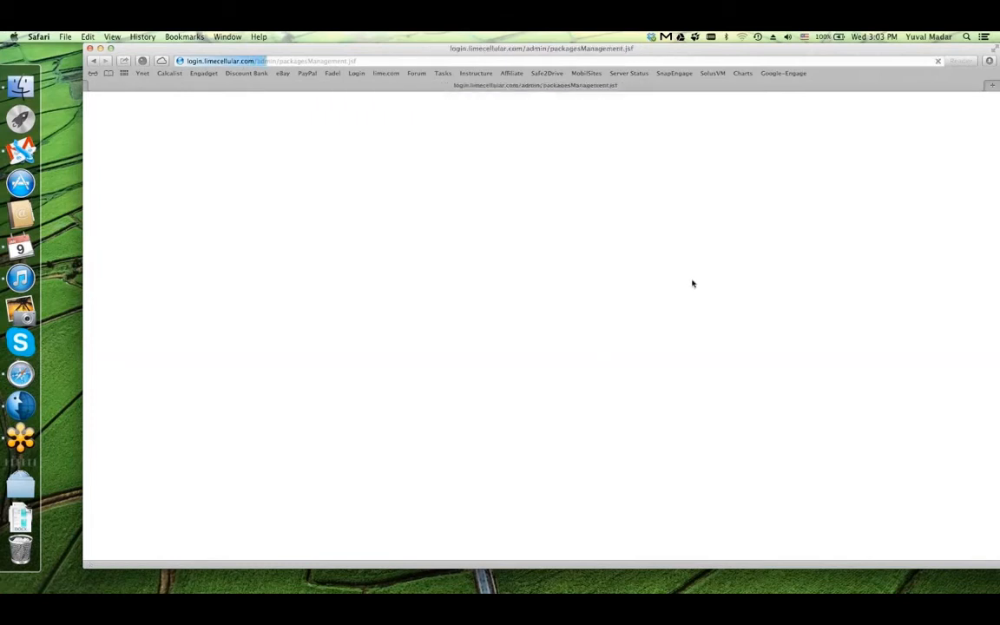
pyautogui.click(746, 145)
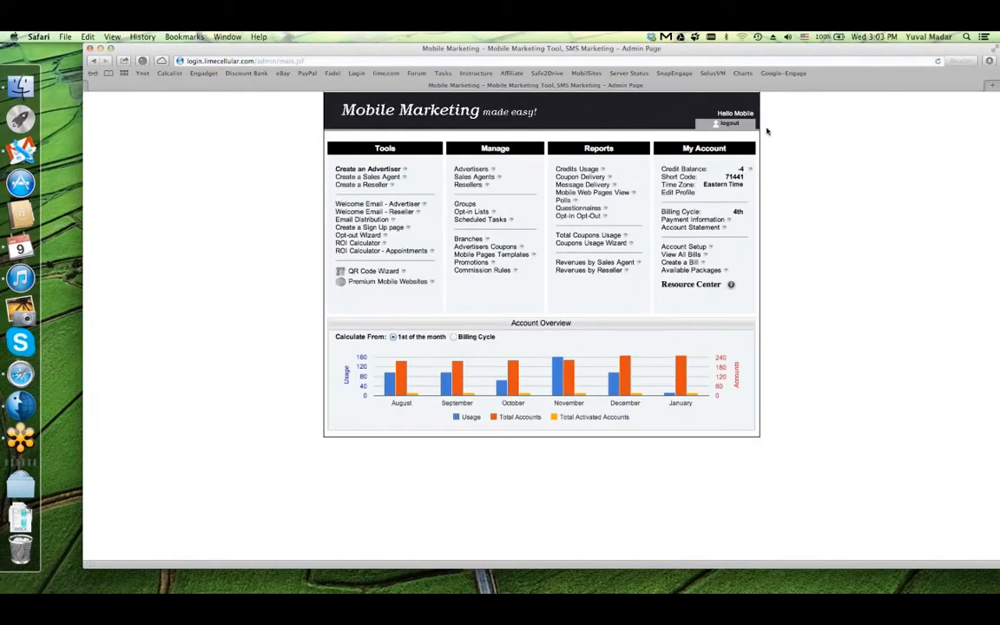
# Open the advertisers list and filter it to activated accounts in the Enabled state
pyautogui.click(464, 169)
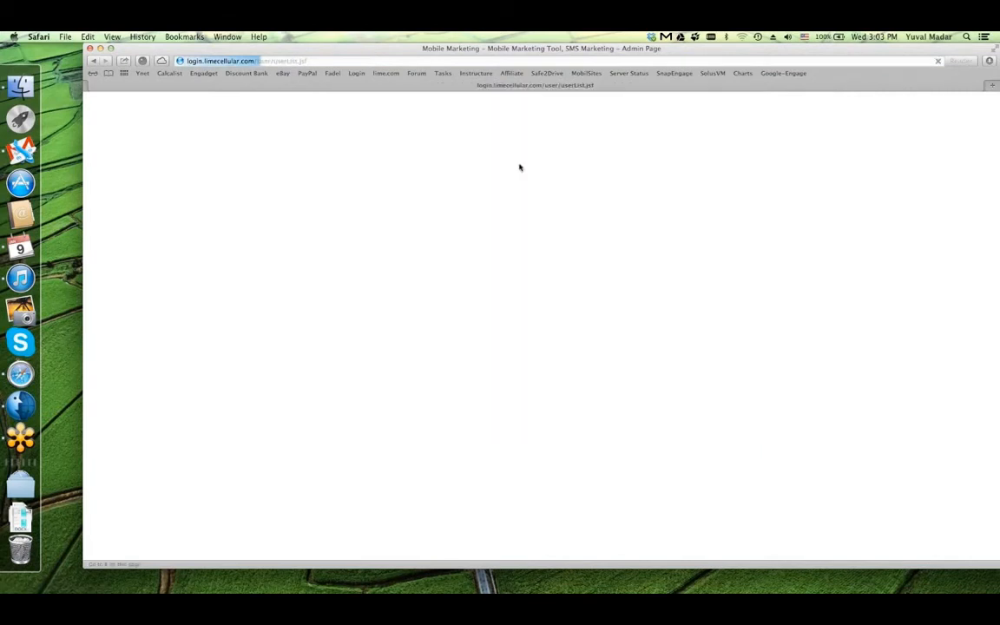
pyautogui.click(457, 177)
pyautogui.click(434, 185)
pyautogui.click(508, 178)
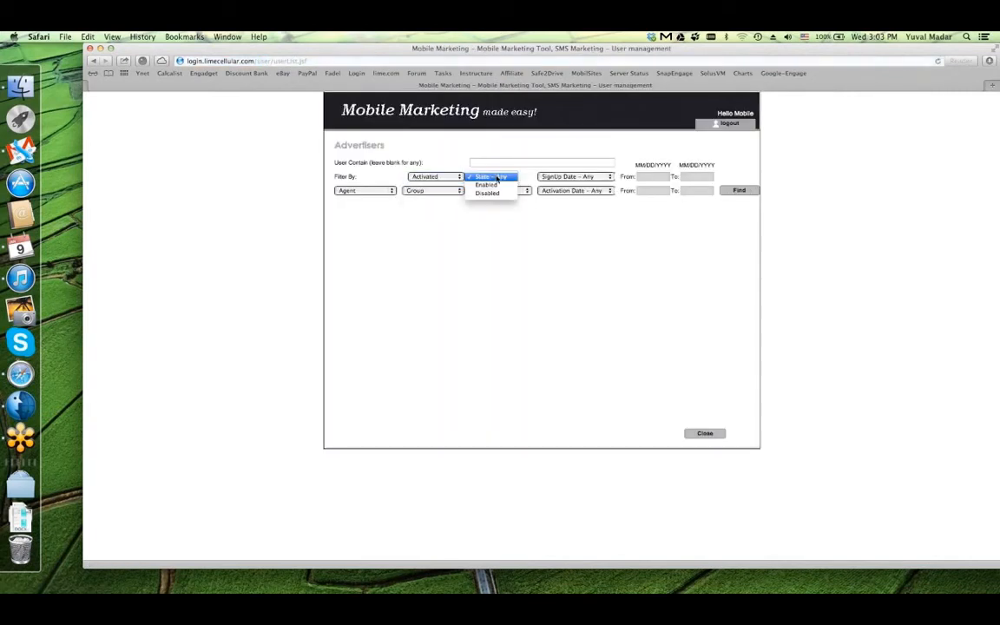
pyautogui.click(508, 186)
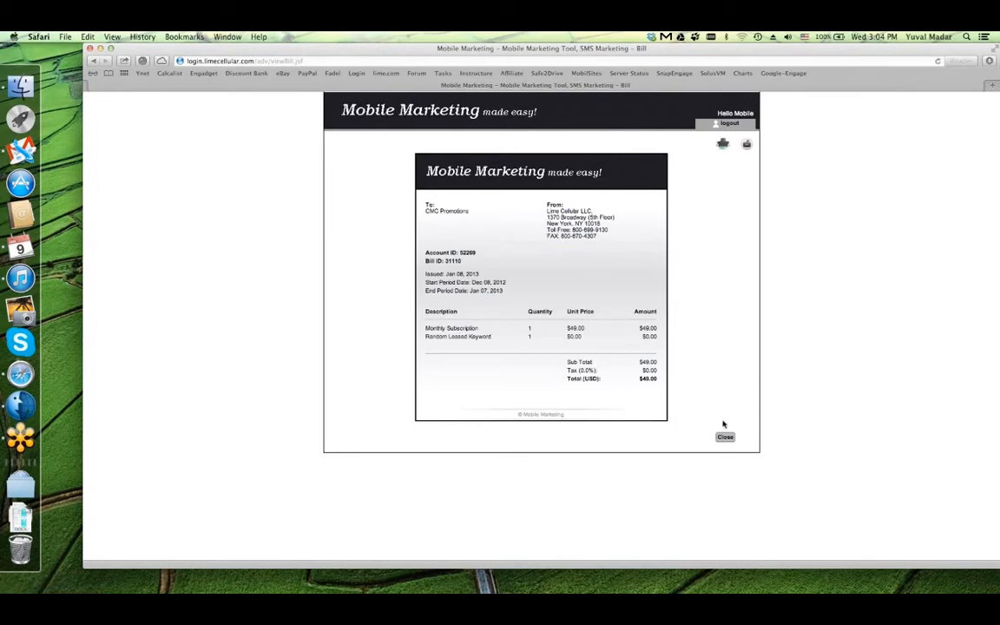
# Examine the line items, issue date and billing period of the CMC Promotions bill, and return to the advertisers list
pyautogui.moveTo(428, 328); pyautogui.dragTo(521, 339)
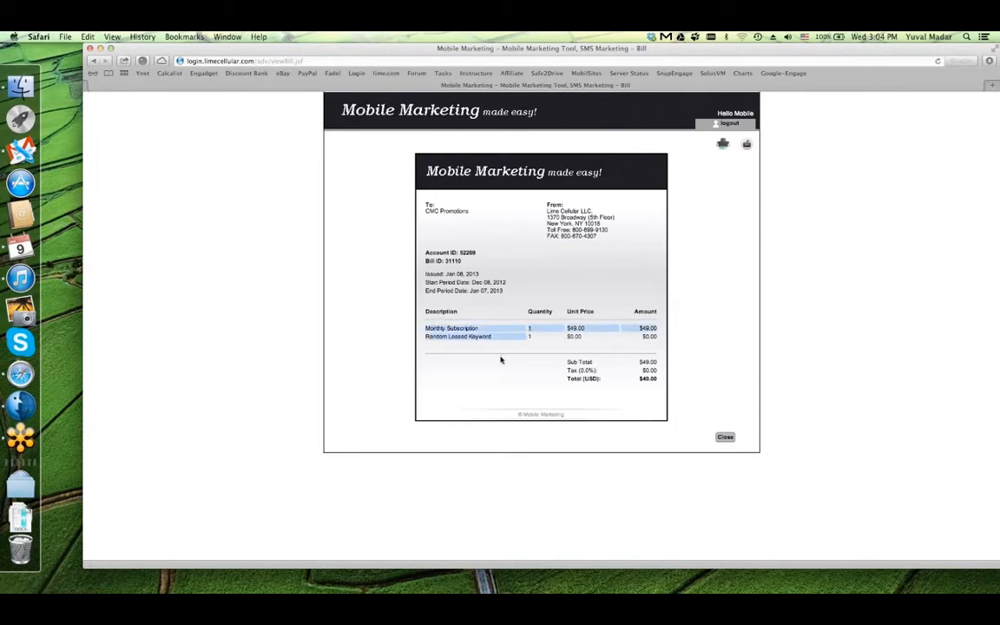
pyautogui.click(473, 351)
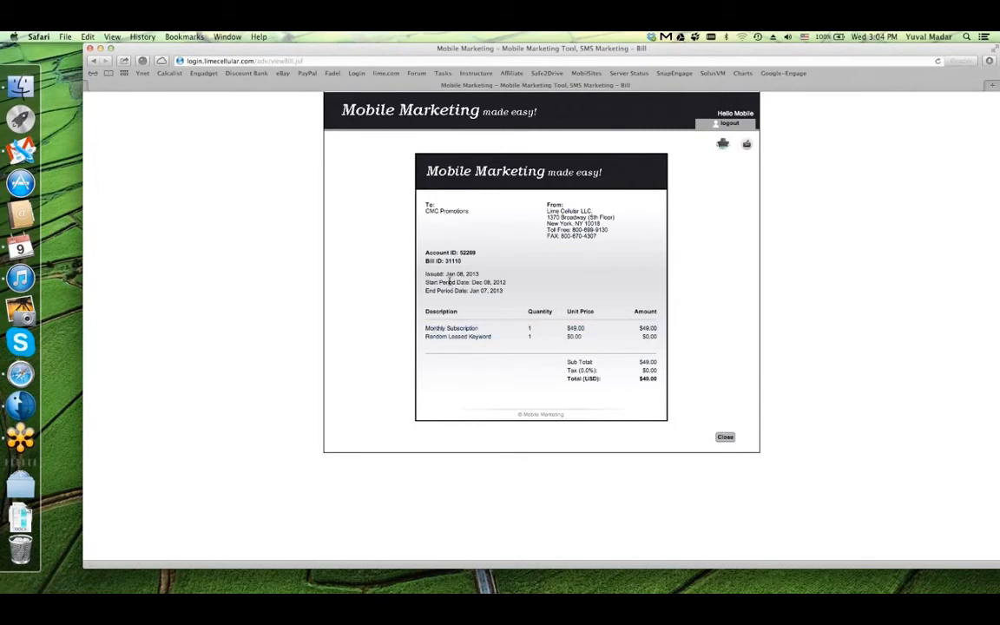
pyautogui.moveTo(425, 274); pyautogui.dragTo(491, 272)
pyautogui.moveTo(425, 283); pyautogui.dragTo(456, 282)
pyautogui.doubleClick(430, 275)
pyautogui.click(726, 436)
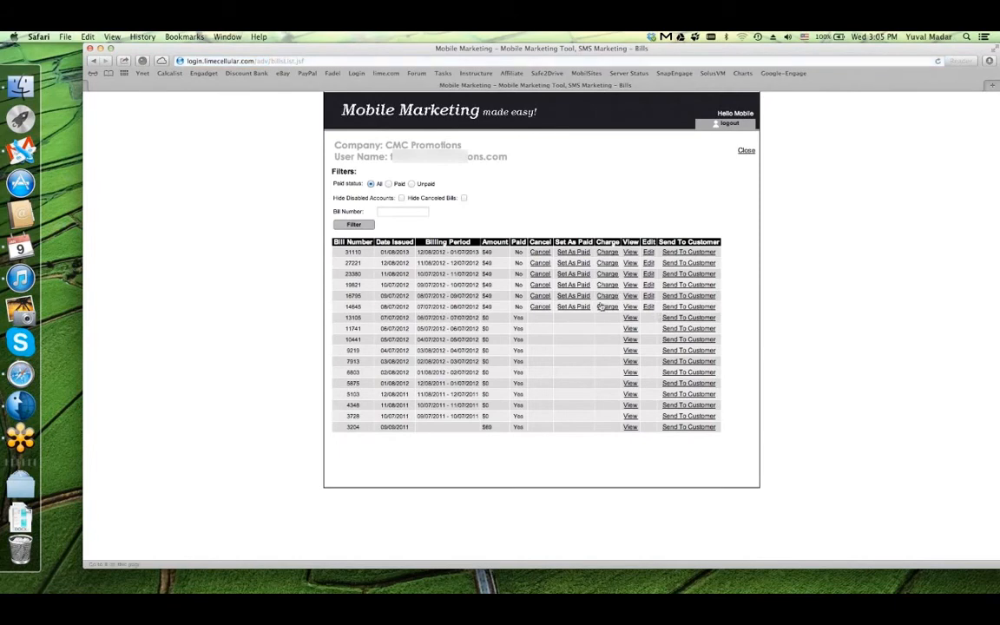
pyautogui.click(746, 151)
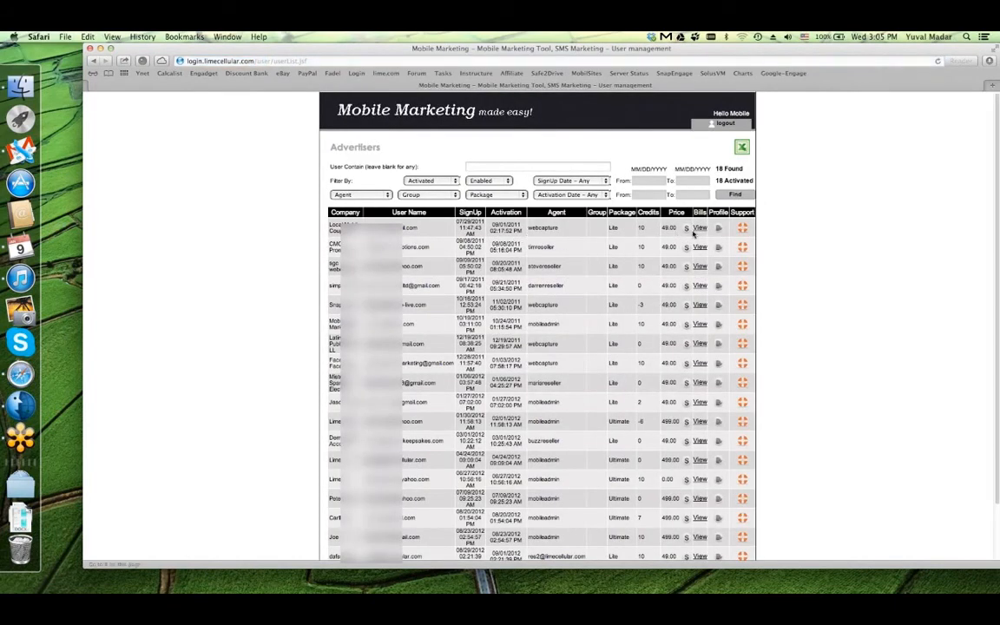
# View the newest bill of the advertiser Local Mobile Coupons and return to its bills list
pyautogui.click(700, 228)
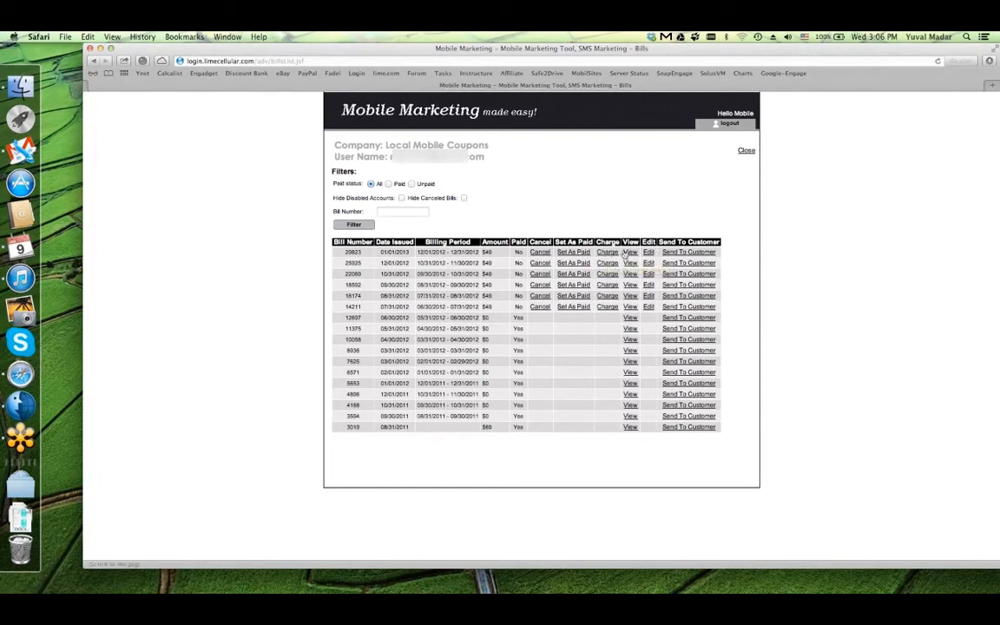
pyautogui.click(630, 252)
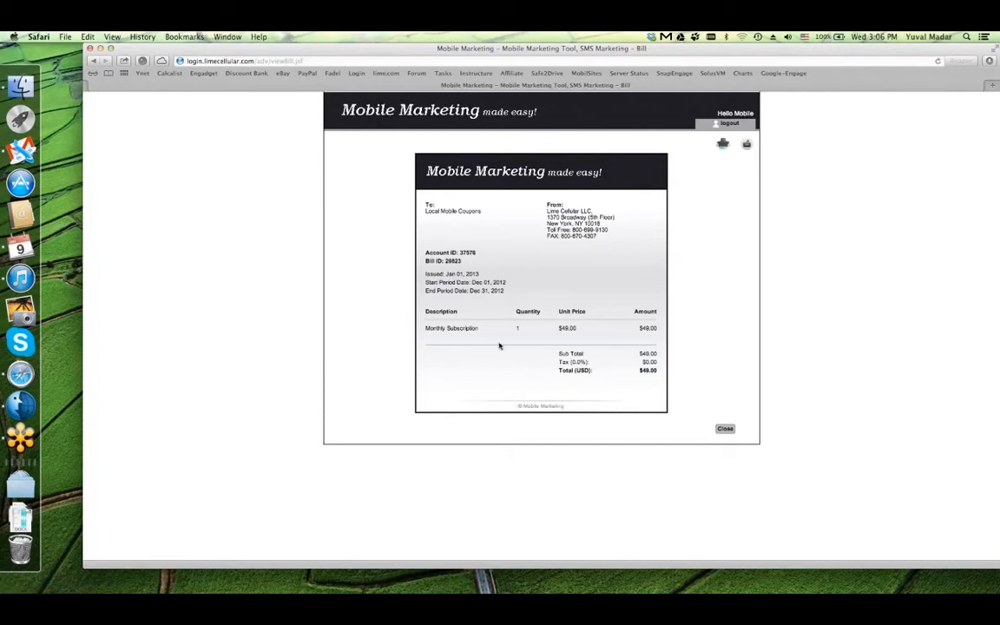
pyautogui.click(725, 429)
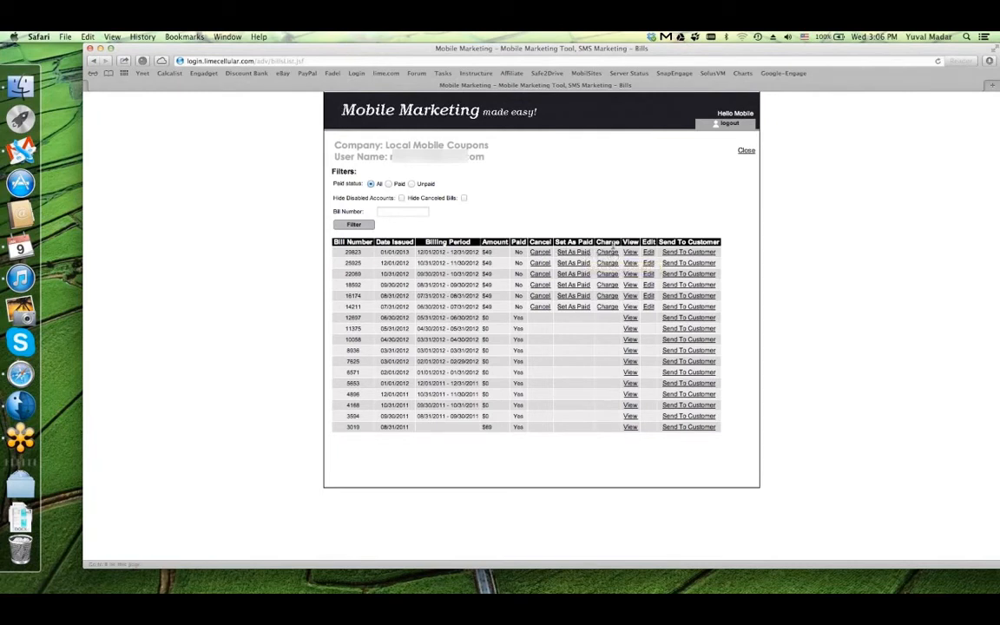
# Set the monthly subscription unit price on the newest Local Mobile Coupons bill to 40, save it and return to the advertisers list
pyautogui.click(647, 253)
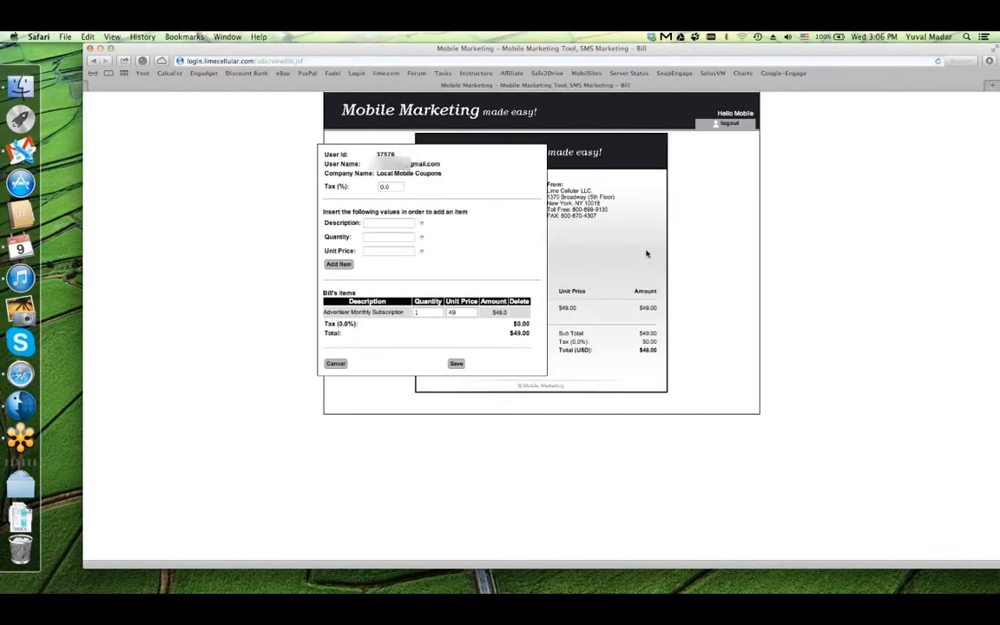
pyautogui.click(468, 313)
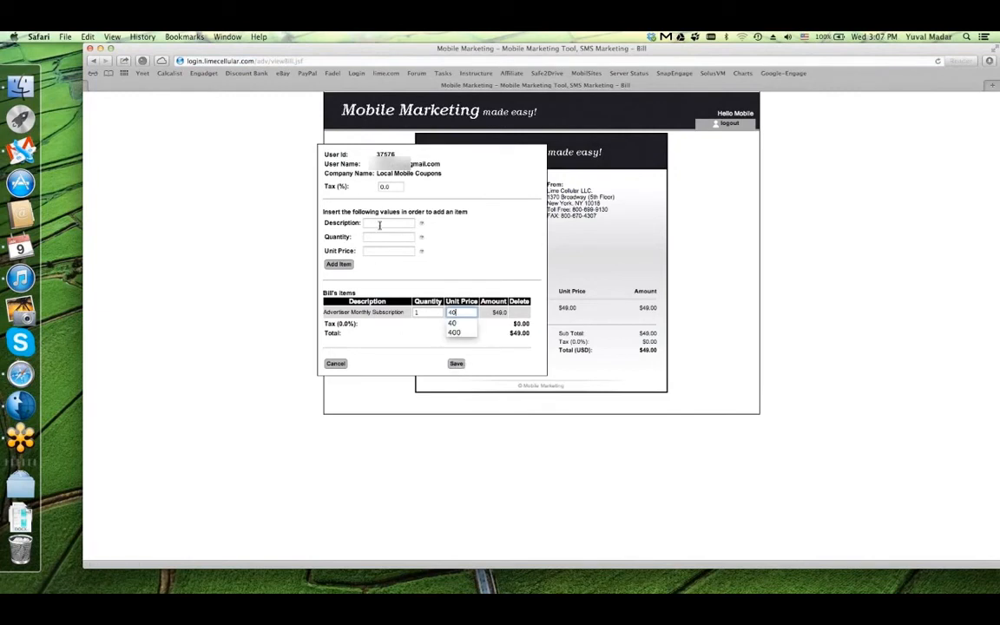
pyautogui.click(456, 362)
pyautogui.click(601, 227)
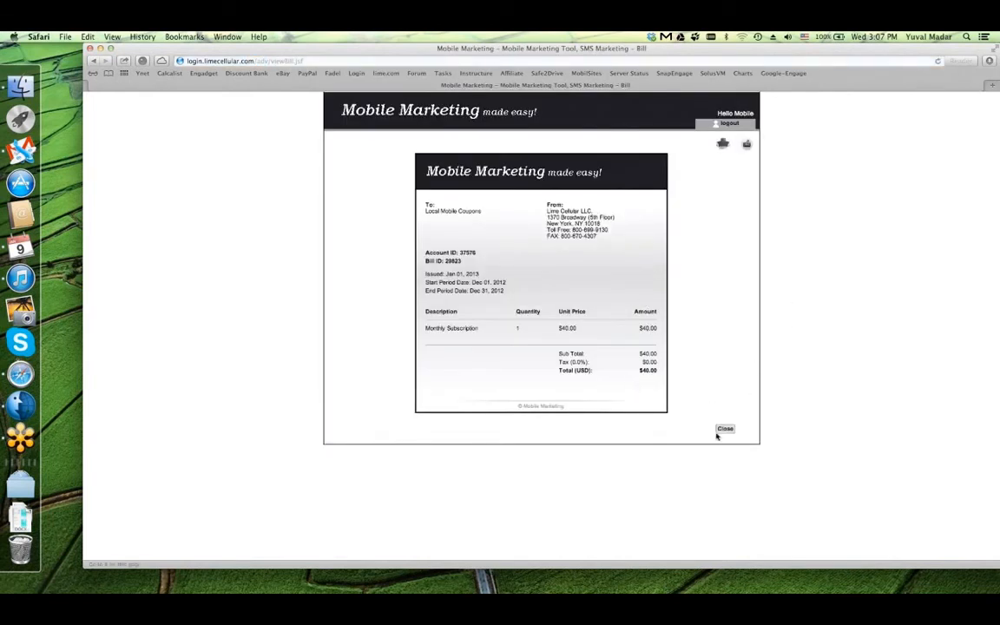
pyautogui.click(725, 429)
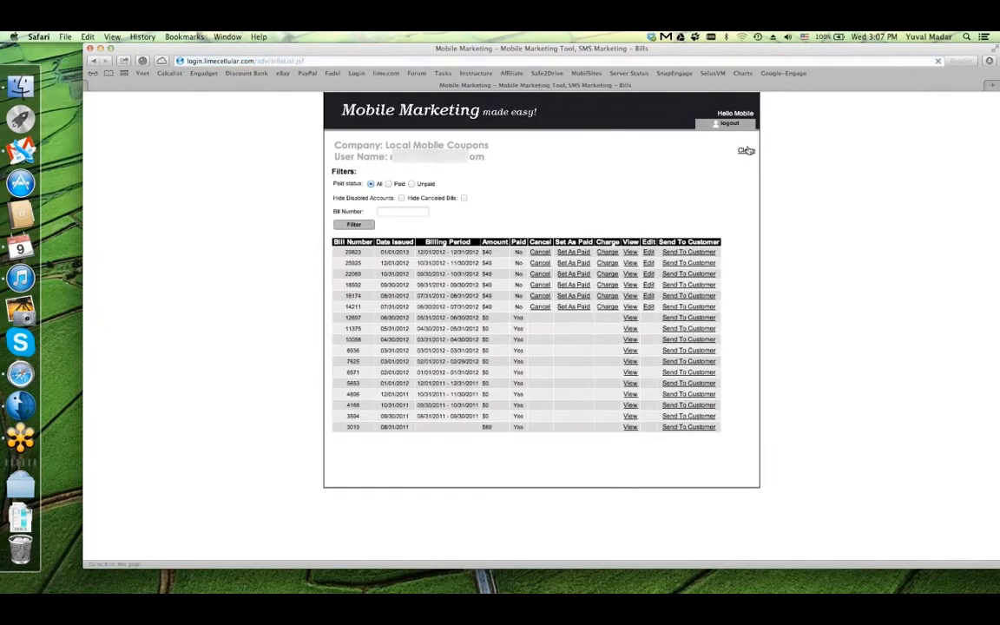
pyautogui.click(744, 150)
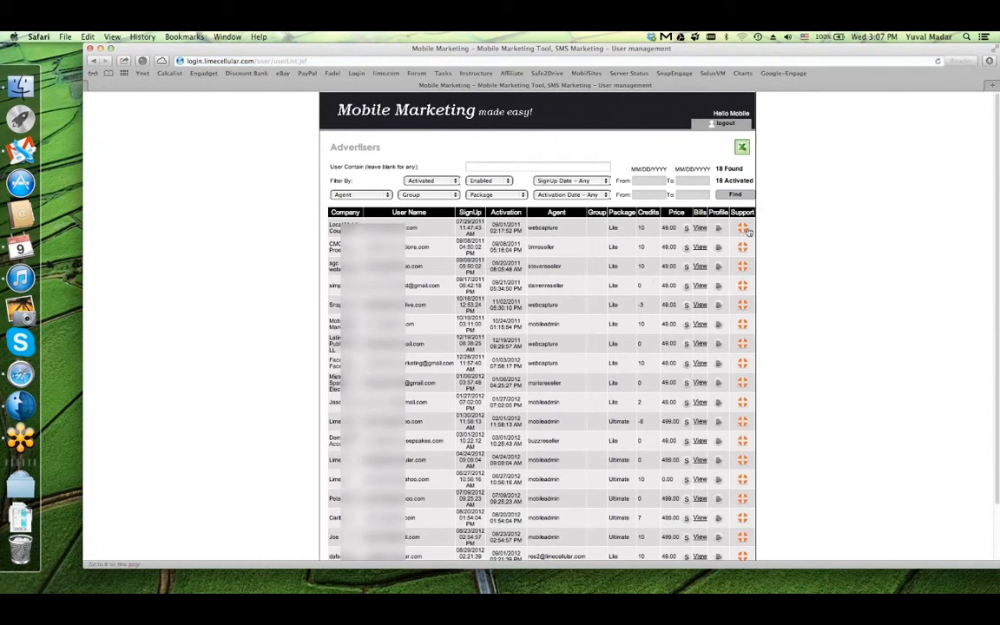
# Open the Local Mobile Coupons package settings and try the Business and Pro packages, ending on Lite
pyautogui.click(689, 229)
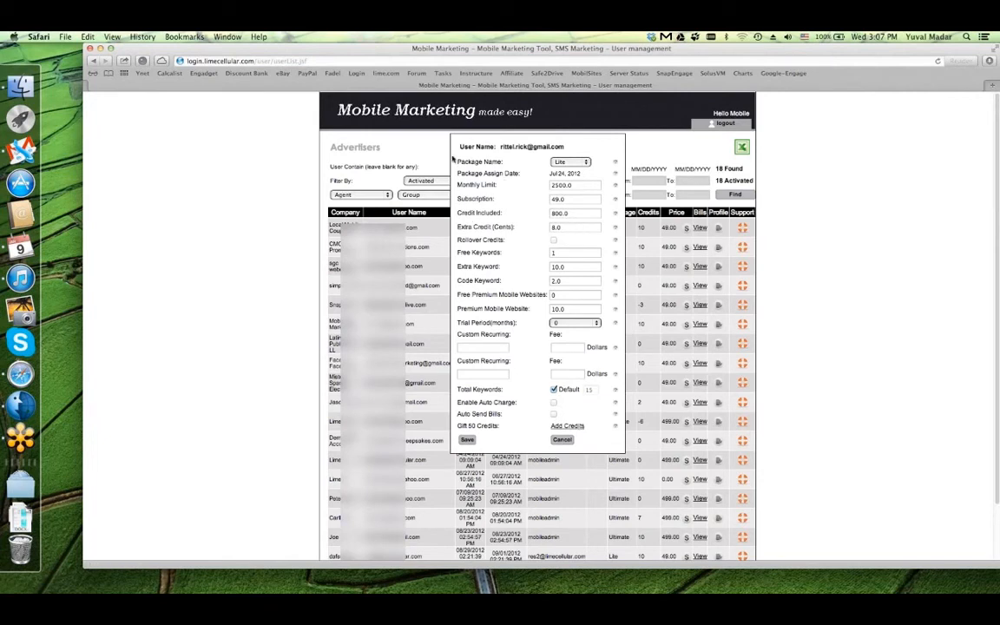
pyautogui.click(573, 162)
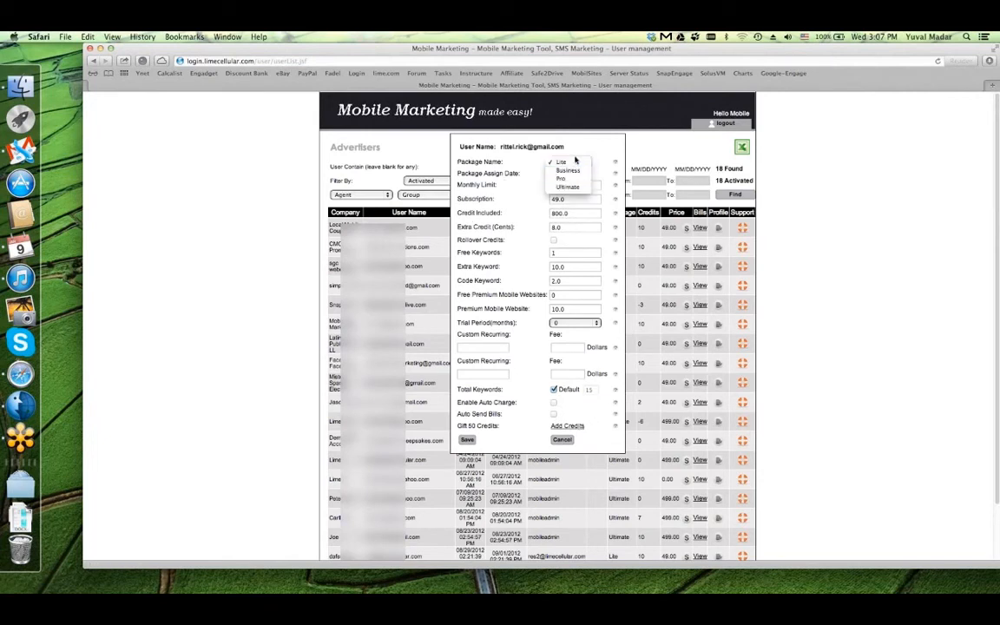
pyautogui.click(579, 171)
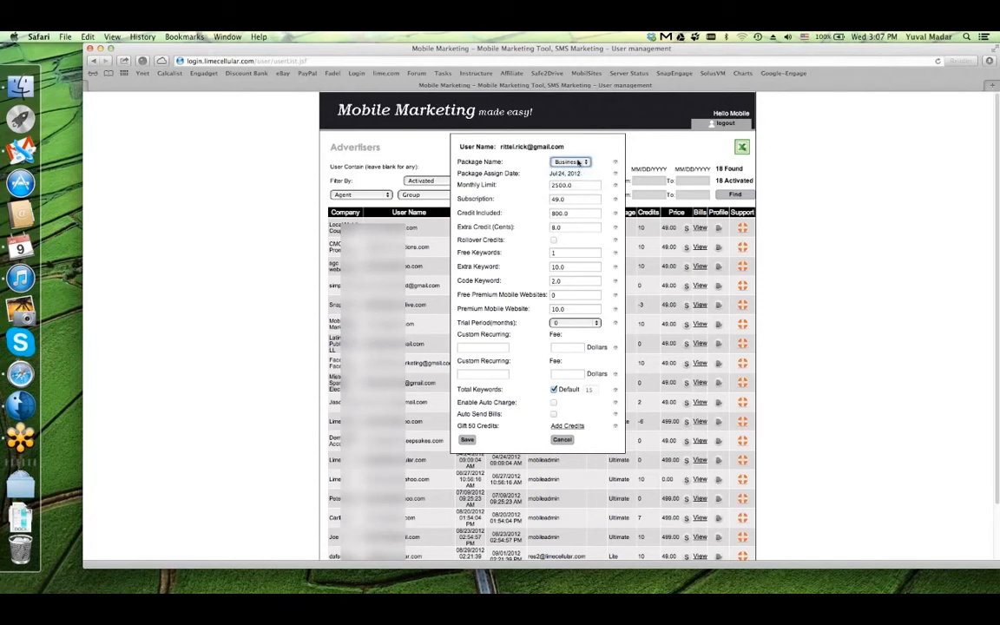
pyautogui.click(578, 162)
pyautogui.click(578, 154)
pyautogui.click(574, 162)
pyautogui.click(574, 180)
pyautogui.click(574, 163)
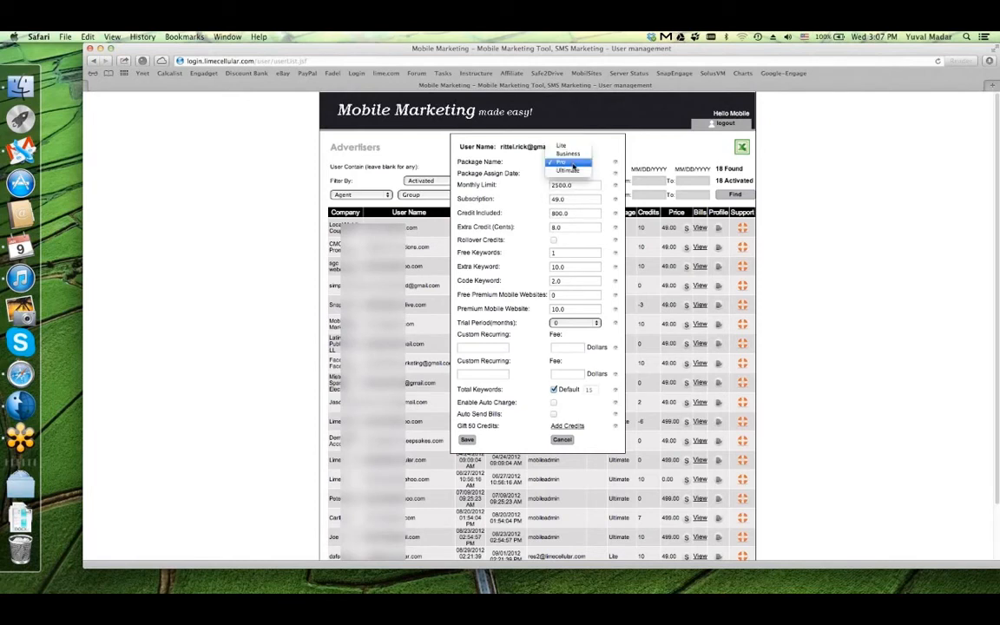
pyautogui.click(577, 149)
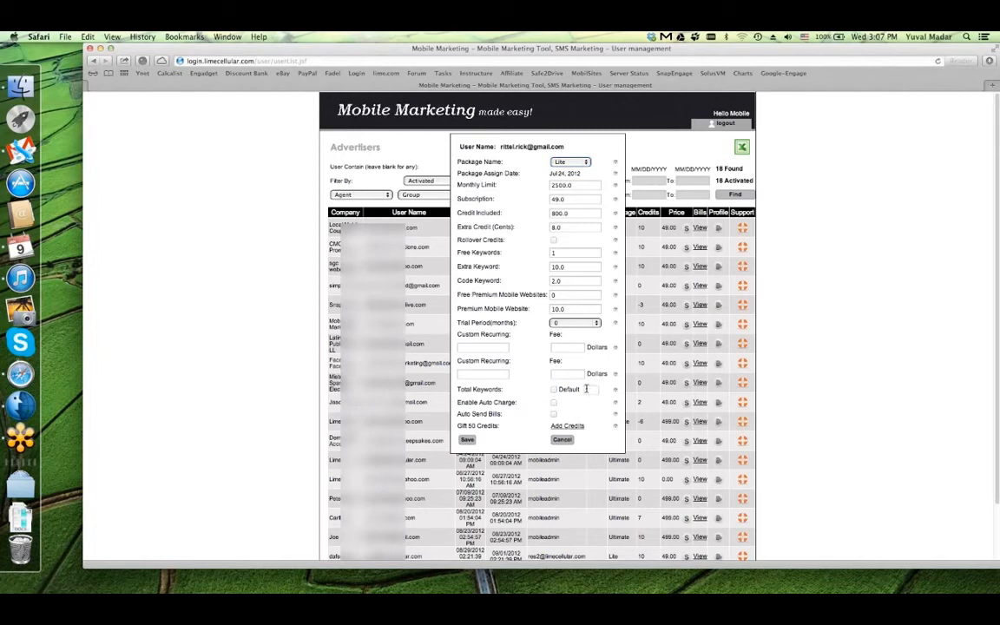
# Toggle the Total Keywords default and Enable Auto Charge options of Local Mobile Coupons, save the settings and return to the main page
pyautogui.click(554, 390)
pyautogui.click(555, 402)
pyautogui.click(554, 404)
pyautogui.click(468, 440)
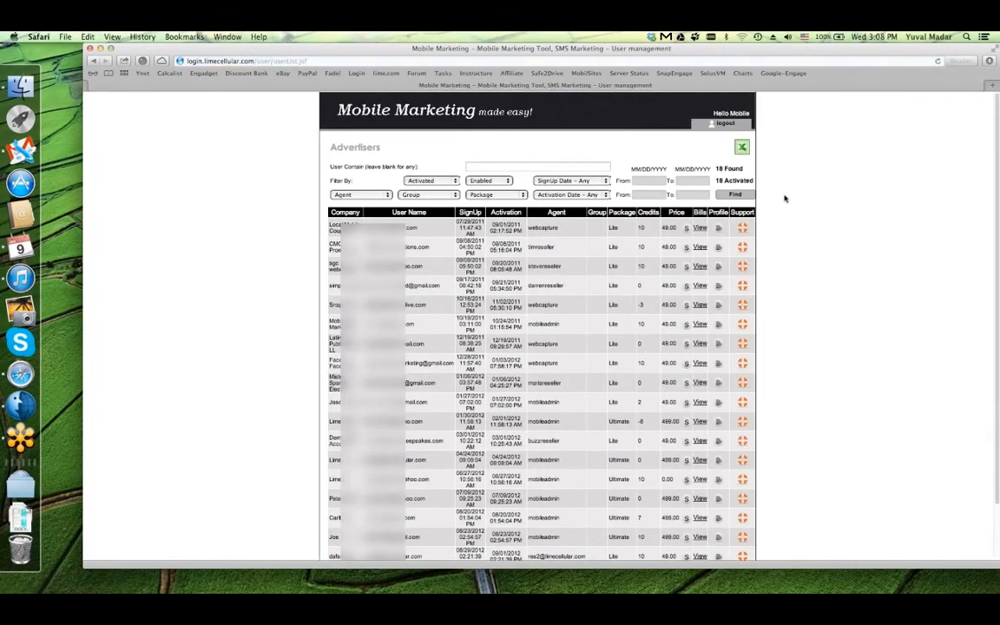
pyautogui.click(374, 111)
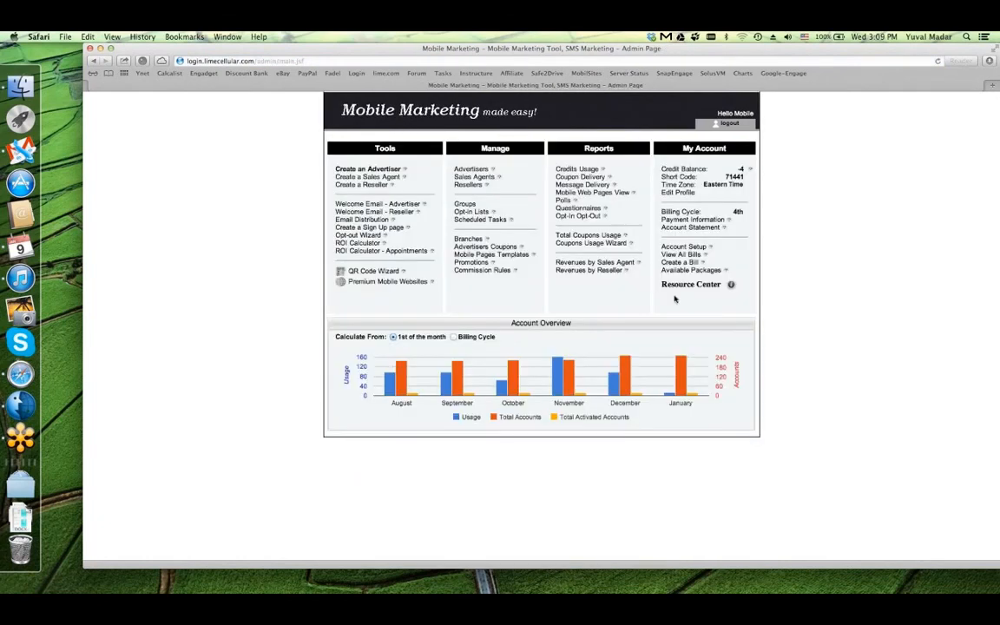
# Review the commission receiver and its participants in Commission Rules, and return to the main page
pyautogui.click(482, 271)
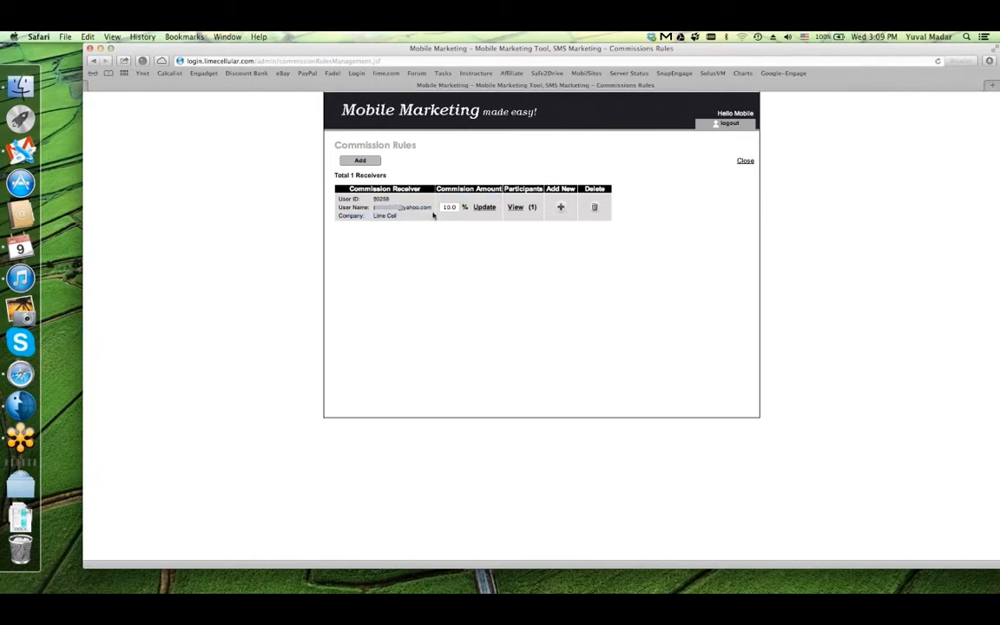
pyautogui.click(516, 208)
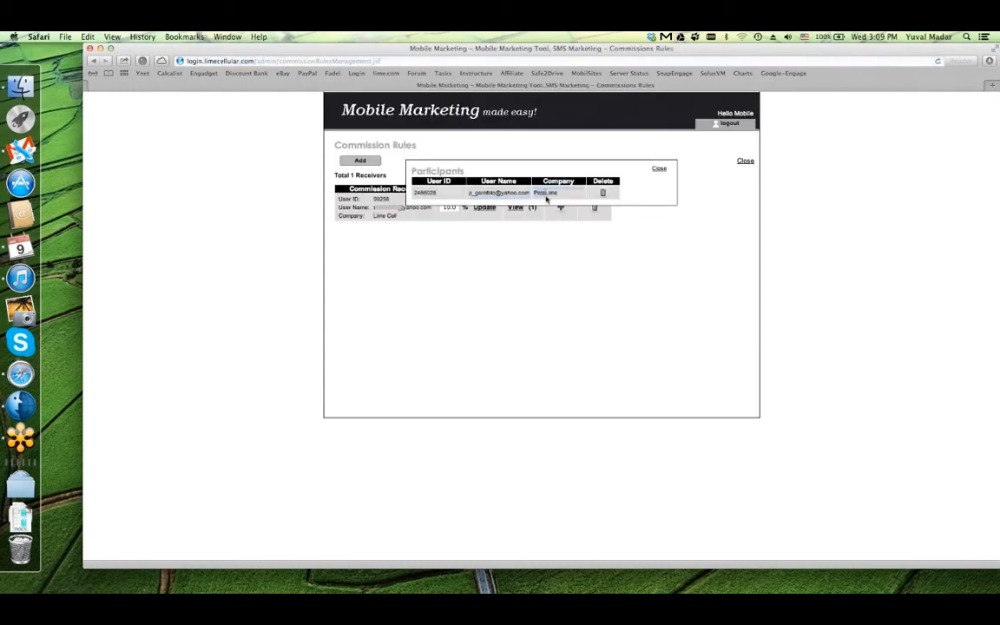
pyautogui.moveTo(534, 194); pyautogui.dragTo(389, 192)
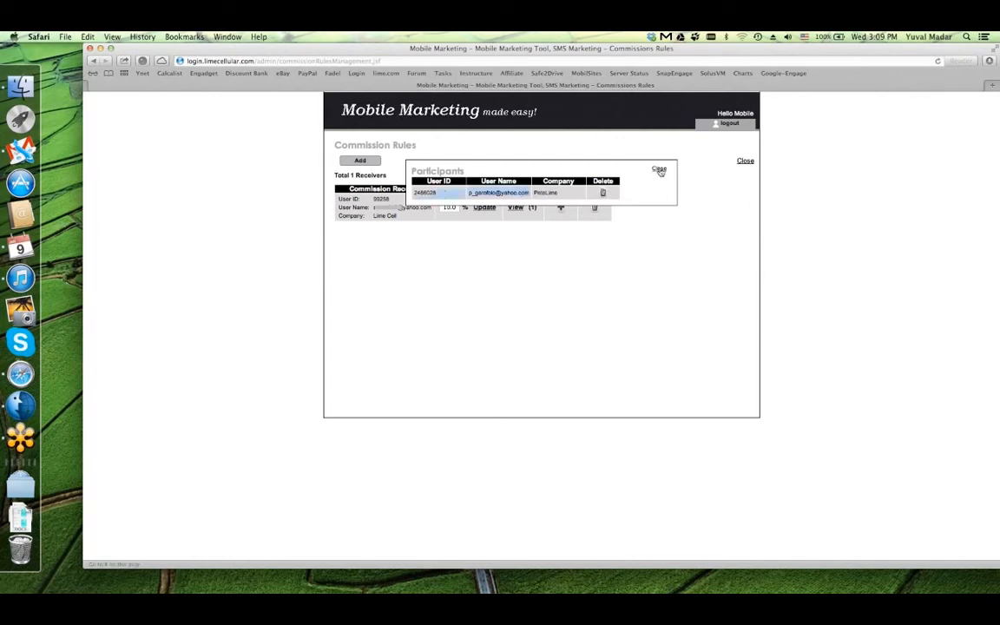
pyautogui.doubleClick(486, 193)
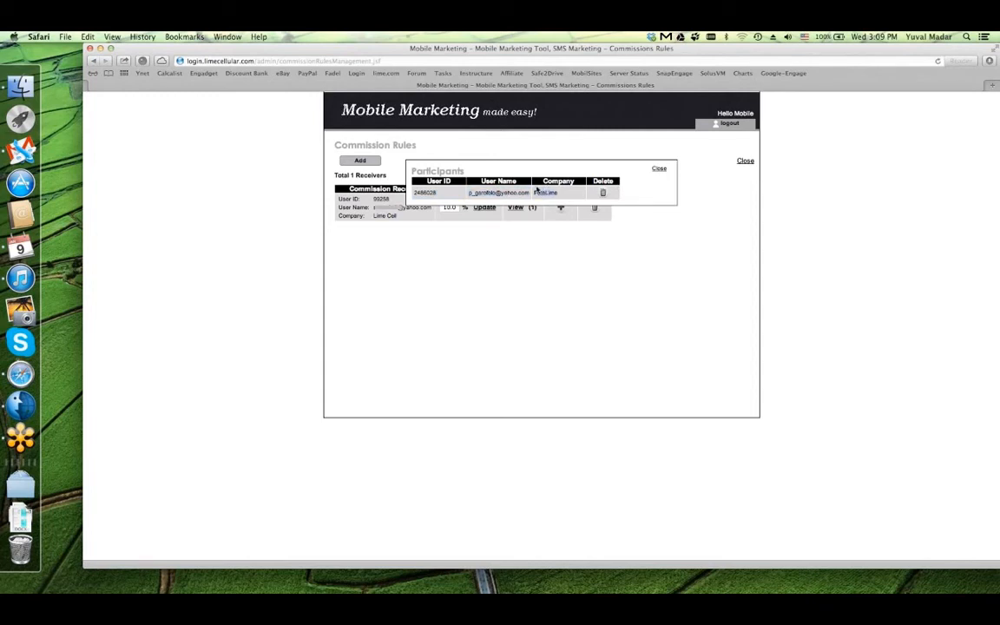
pyautogui.click(657, 169)
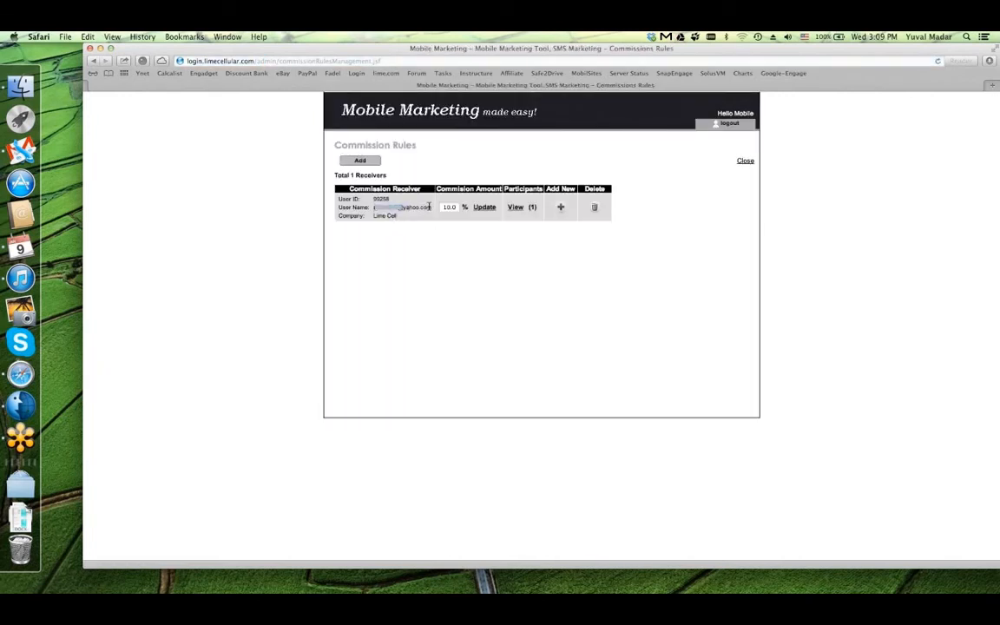
pyautogui.moveTo(380, 202); pyautogui.dragTo(432, 208)
pyautogui.click(744, 163)
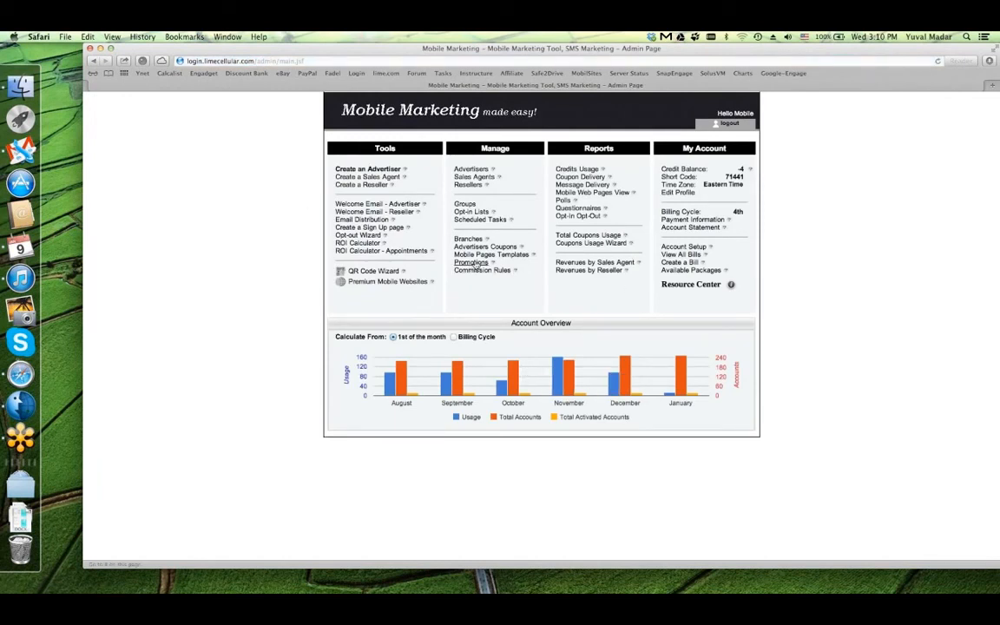
# Look through the code, description, discount and expiration fields of a new promotion, cancel it and leave Promotions
pyautogui.click(475, 265)
pyautogui.click(355, 163)
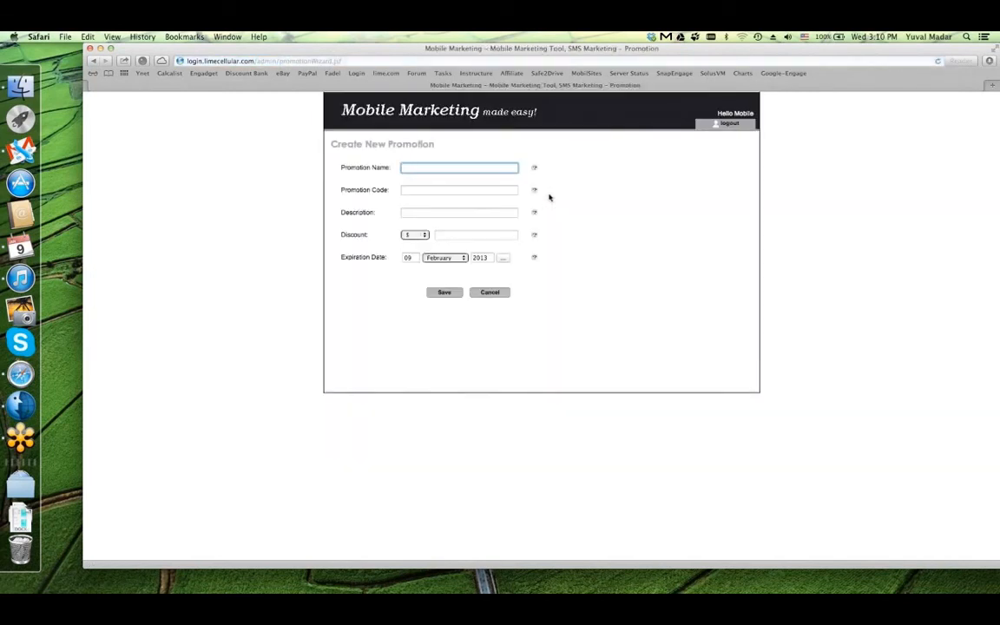
pyautogui.click(474, 190)
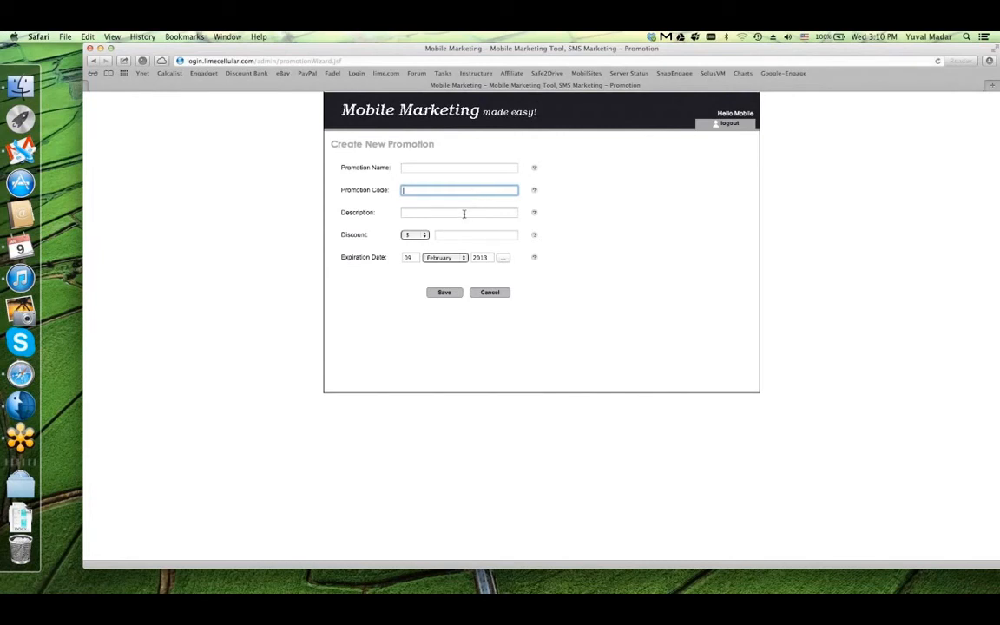
pyautogui.click(462, 212)
pyautogui.click(415, 234)
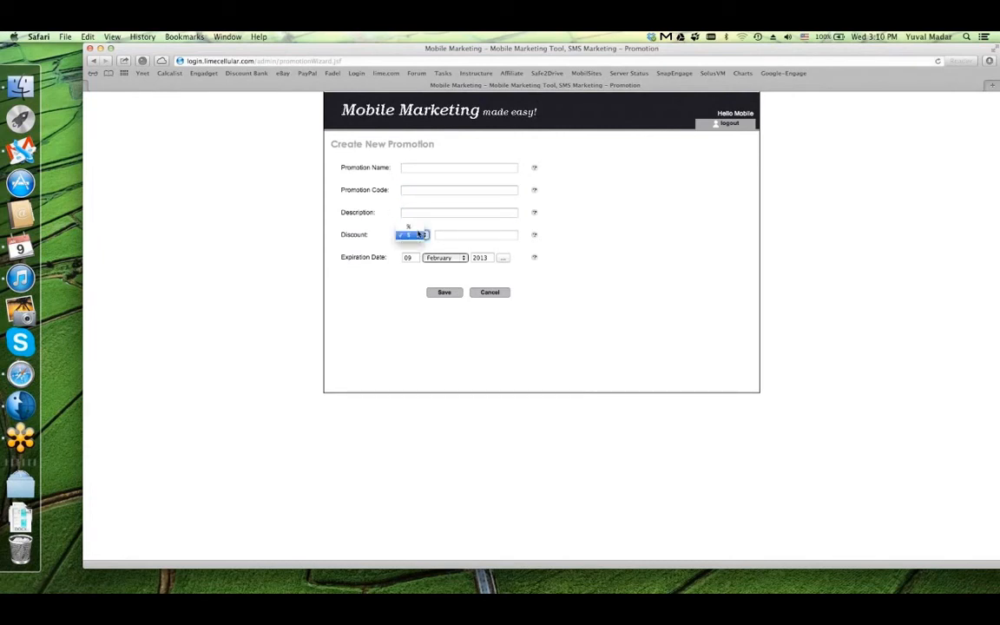
pyautogui.click(445, 259)
pyautogui.click(498, 293)
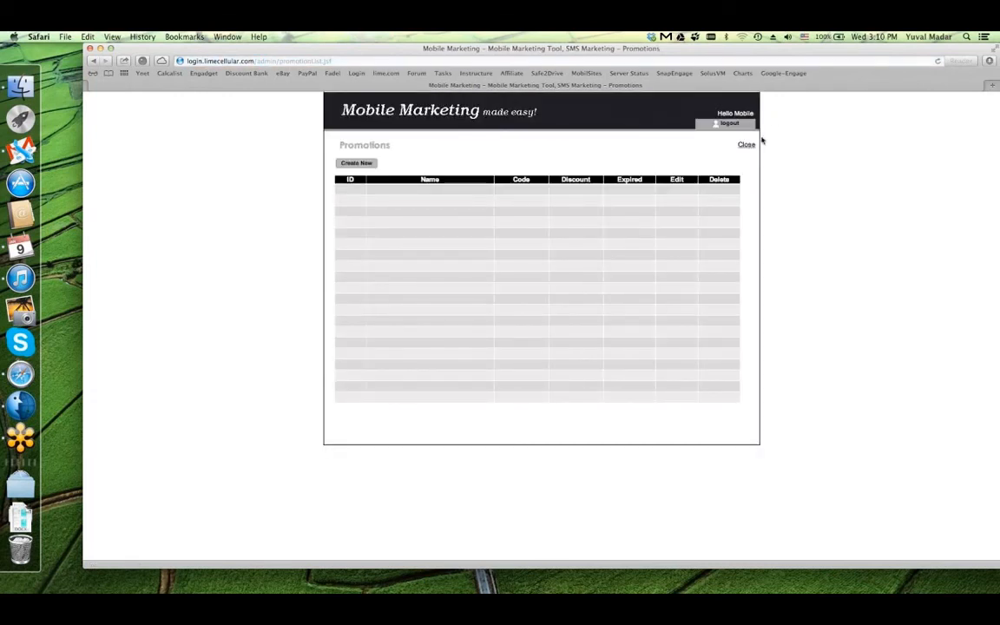
pyautogui.click(746, 144)
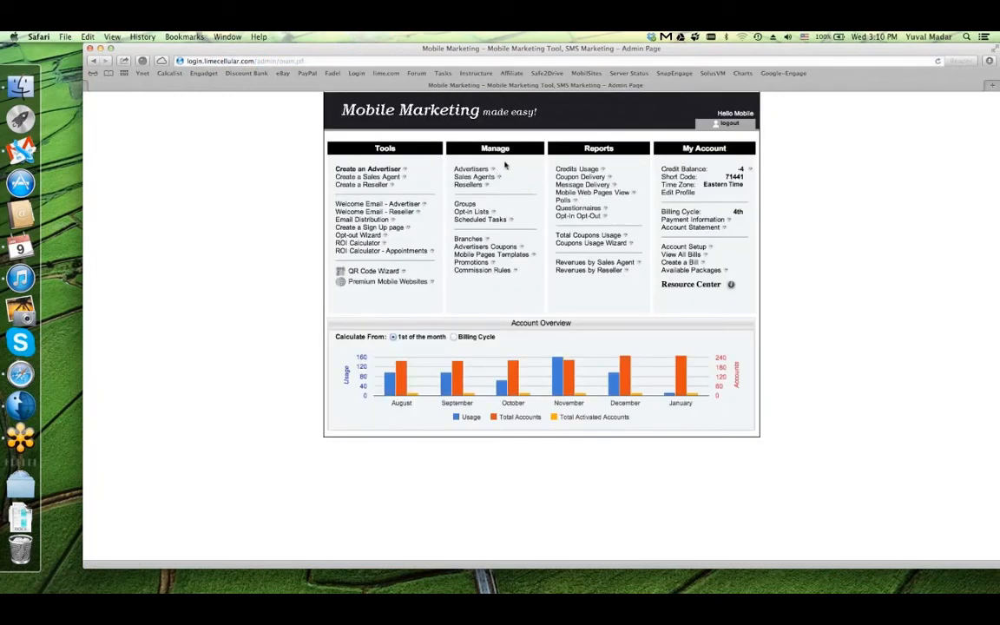
# List all advertisers and open the profile of the third advertiser in the list
pyautogui.moveTo(660, 168); pyautogui.dragTo(747, 167)
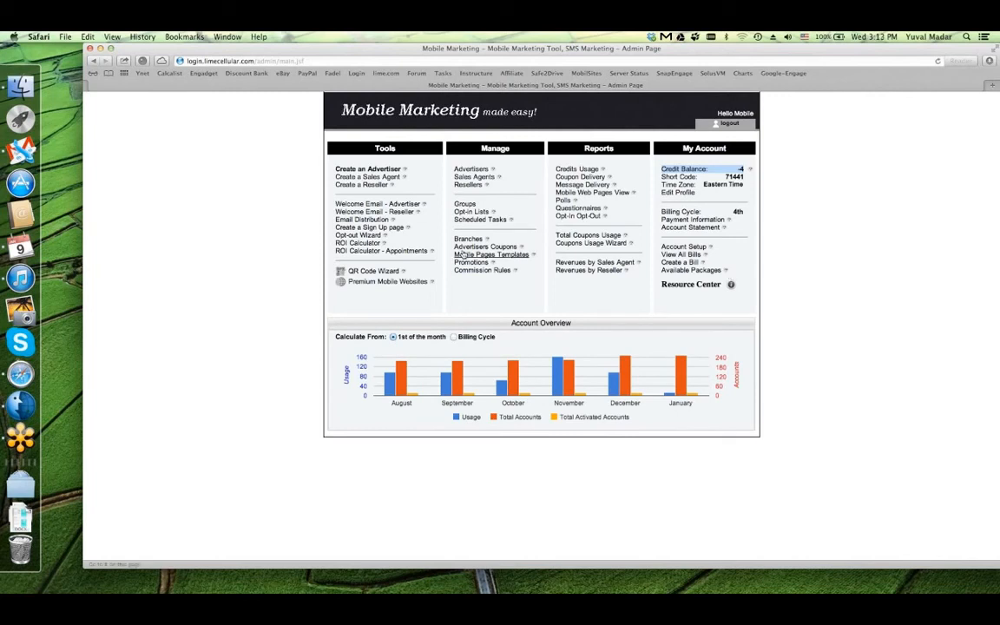
pyautogui.click(473, 170)
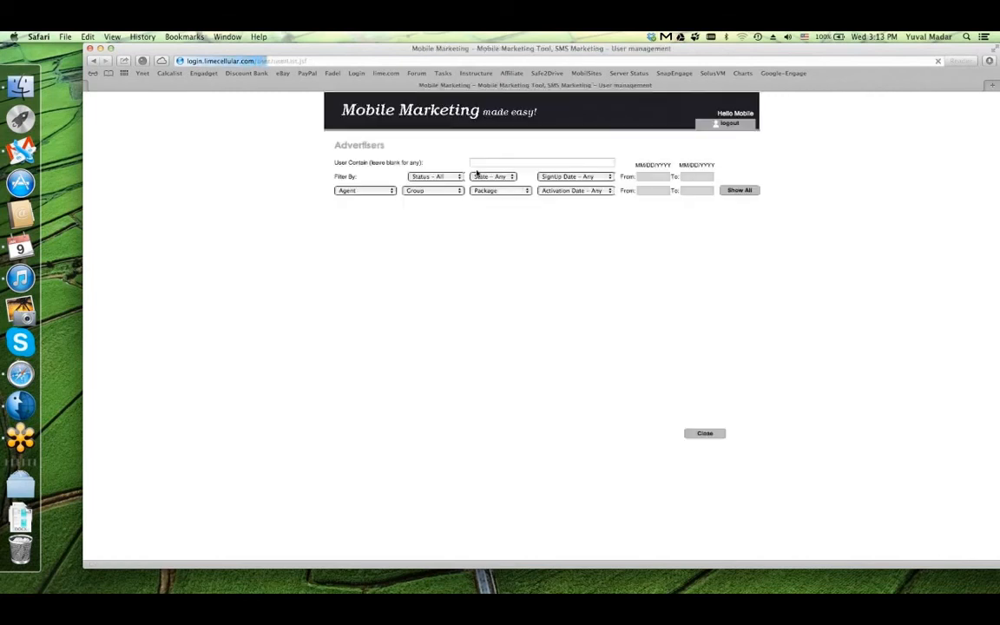
pyautogui.click(740, 191)
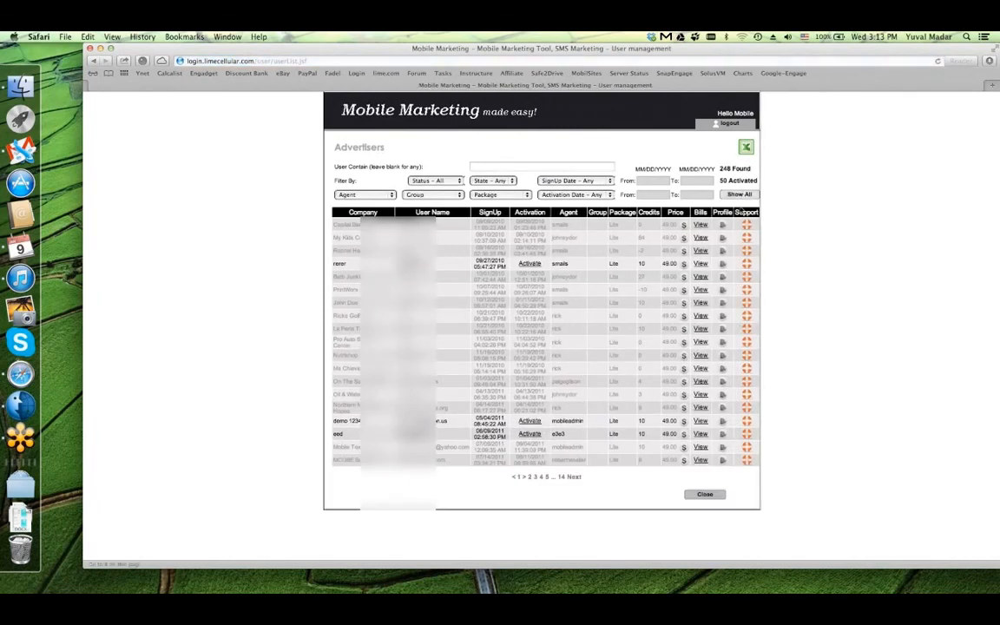
pyautogui.click(721, 252)
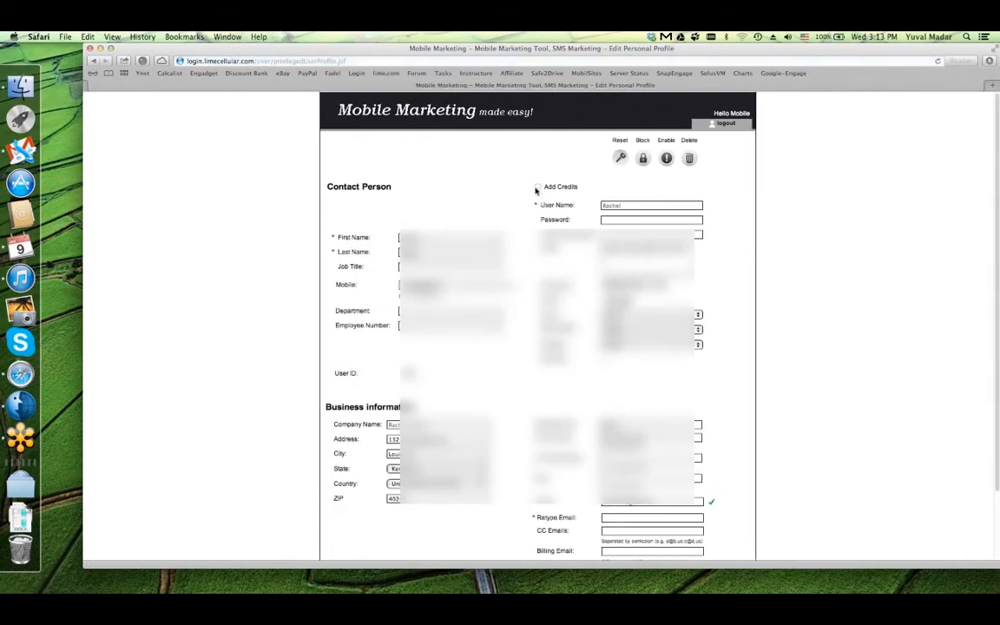
# Enable Add Credits in the advertiser's profile and set the amount to 500
pyautogui.click(538, 188)
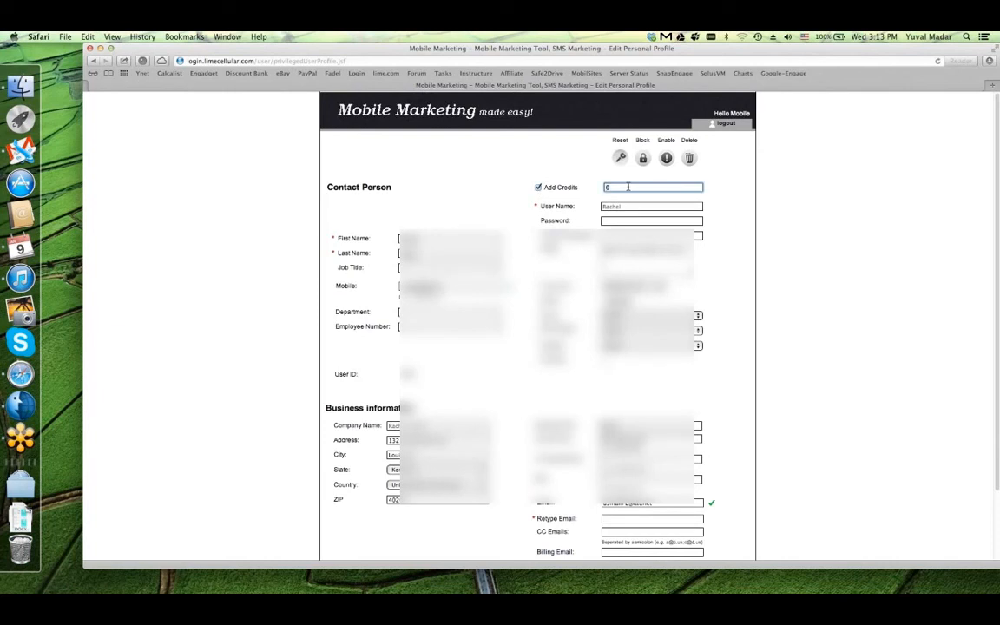
pyautogui.write('500')
pyautogui.click(732, 219)
pyautogui.click(641, 184)
pyautogui.click(715, 193)
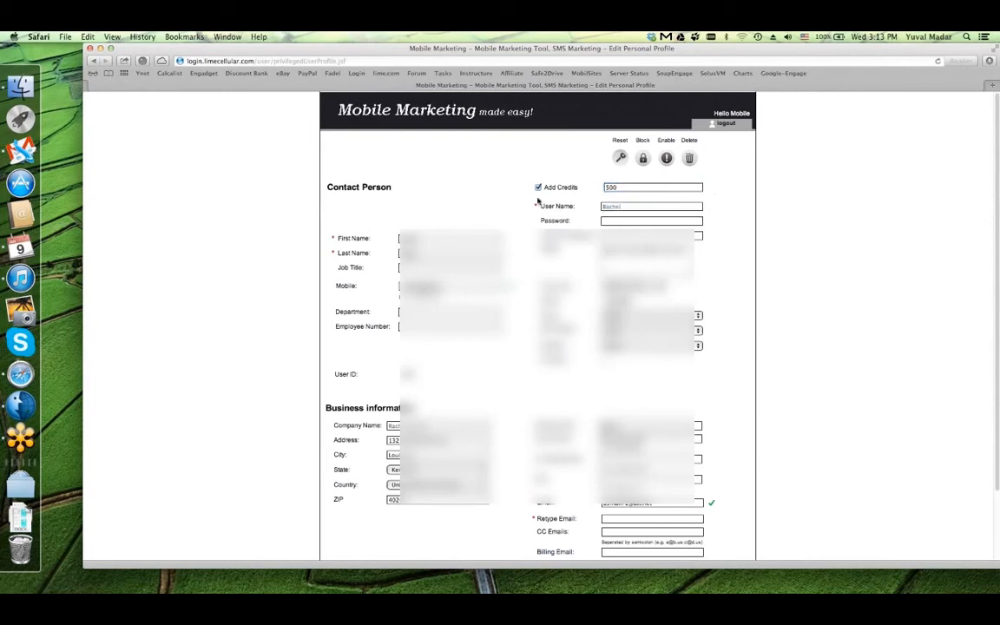
pyautogui.click(342, 536)
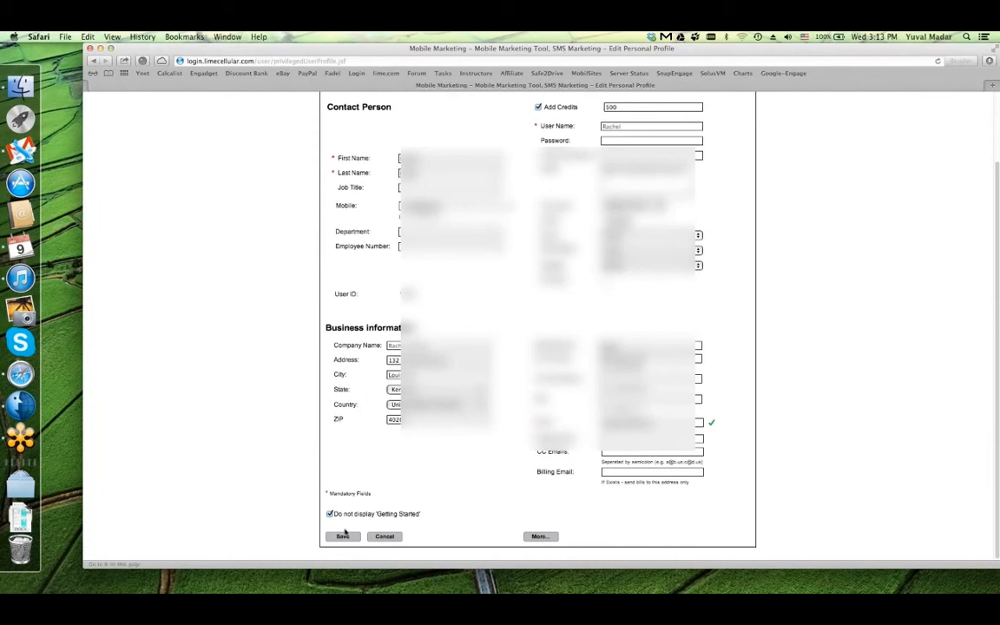
# Try -500 as the credits to add, turn Add Credits off and leave the advertiser's profile without saving, back to the main page
pyautogui.doubleClick(638, 188)
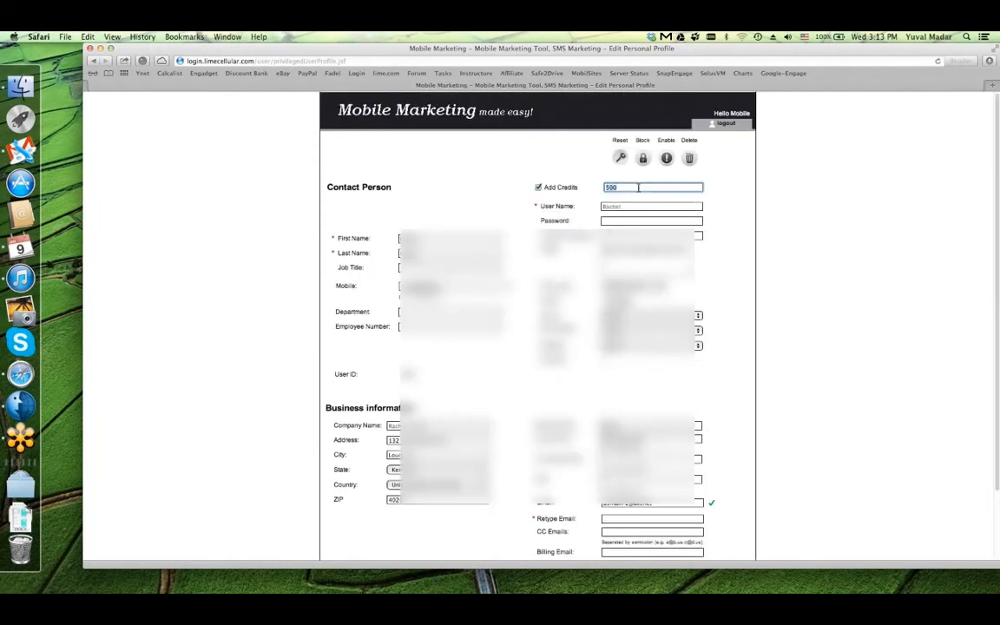
pyautogui.write('-500')
pyautogui.click(737, 252)
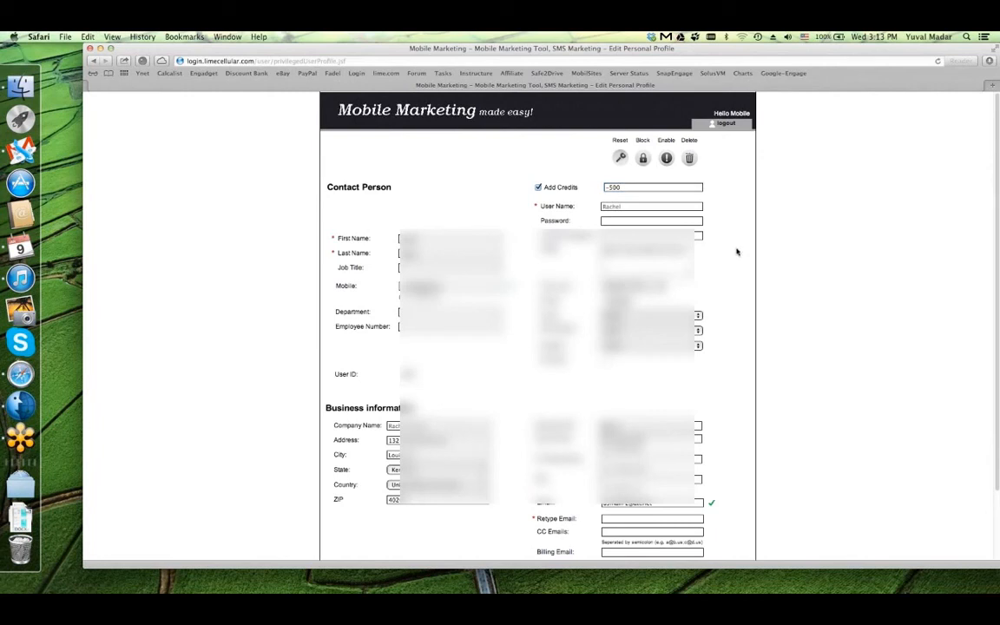
pyautogui.click(538, 187)
pyautogui.scroll(-2, 538, 187)
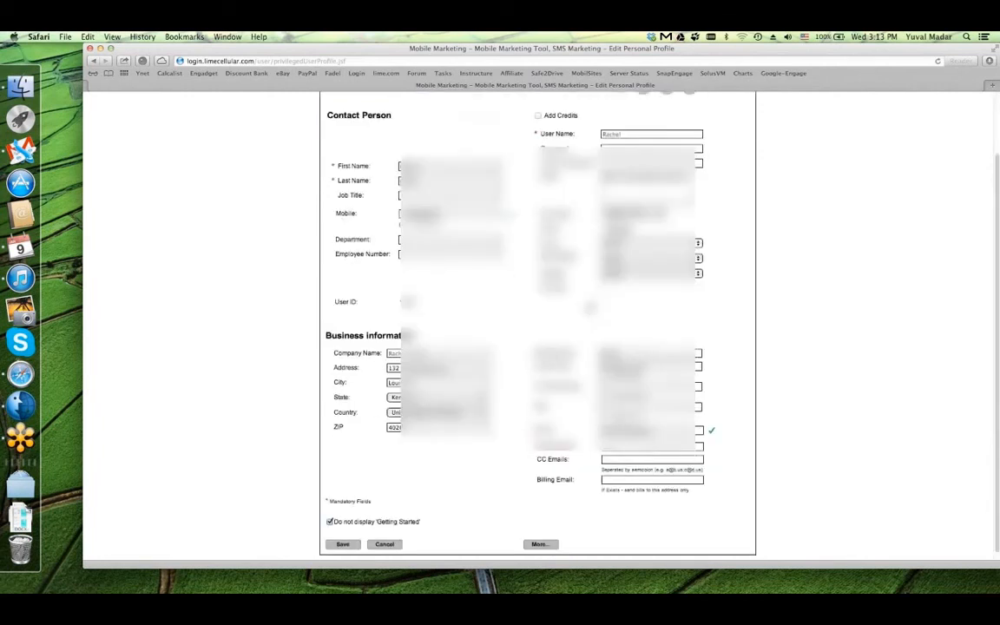
pyautogui.click(388, 538)
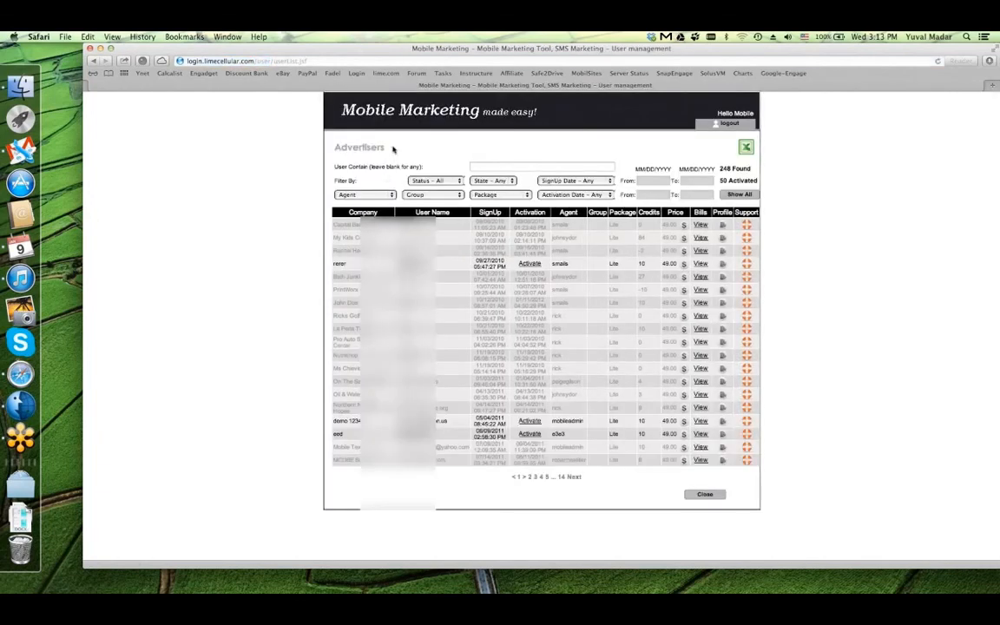
pyautogui.click(383, 94)
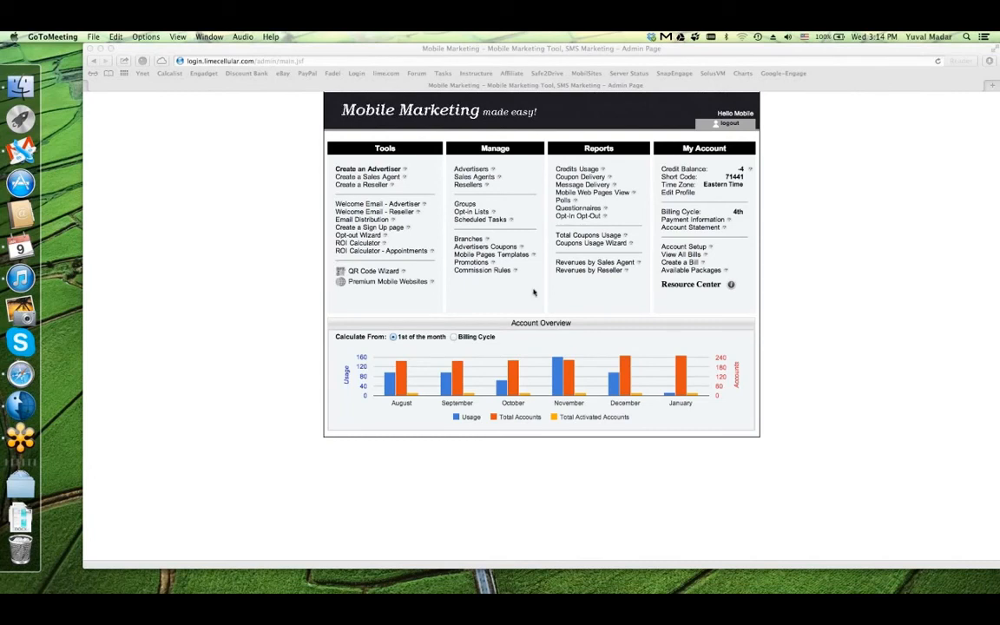
# Reopen the same advertiser's profile and look through its available sales agents, groups and resellers
pyautogui.click(755, 271)
pyautogui.click(447, 168)
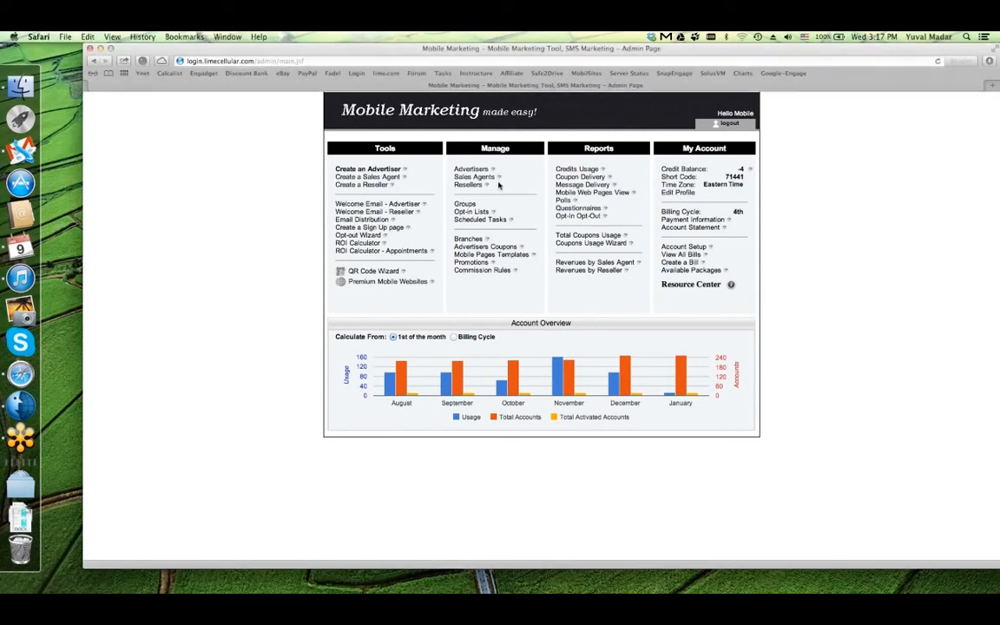
pyautogui.click(473, 170)
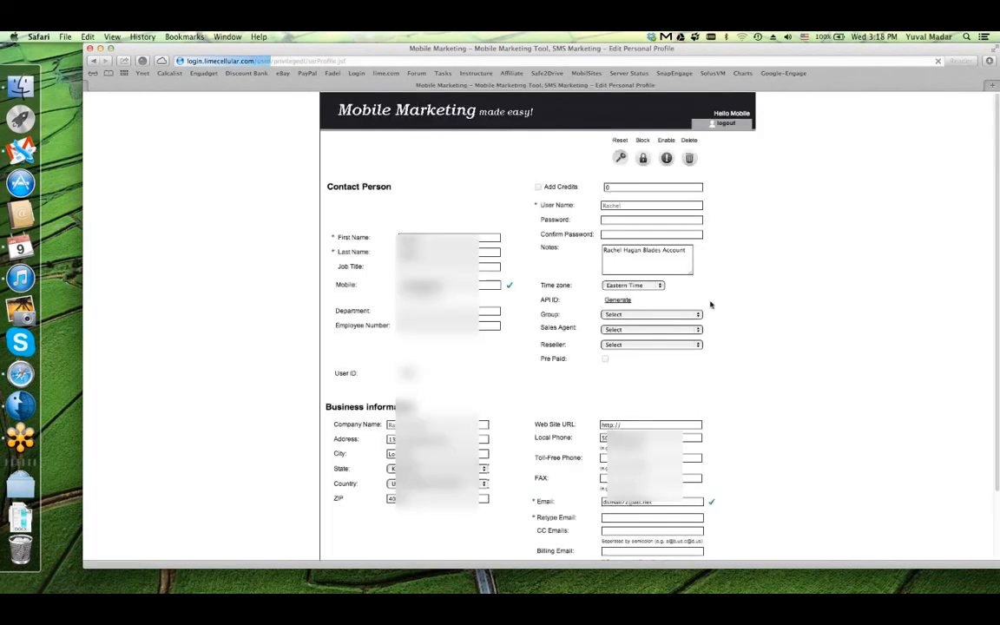
pyautogui.click(631, 329)
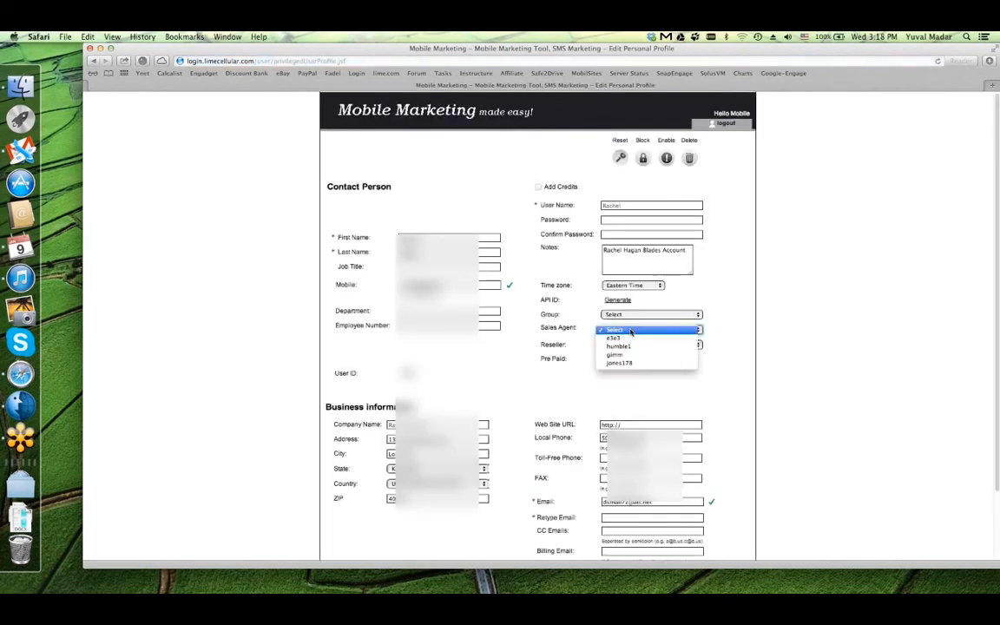
pyautogui.click(650, 314)
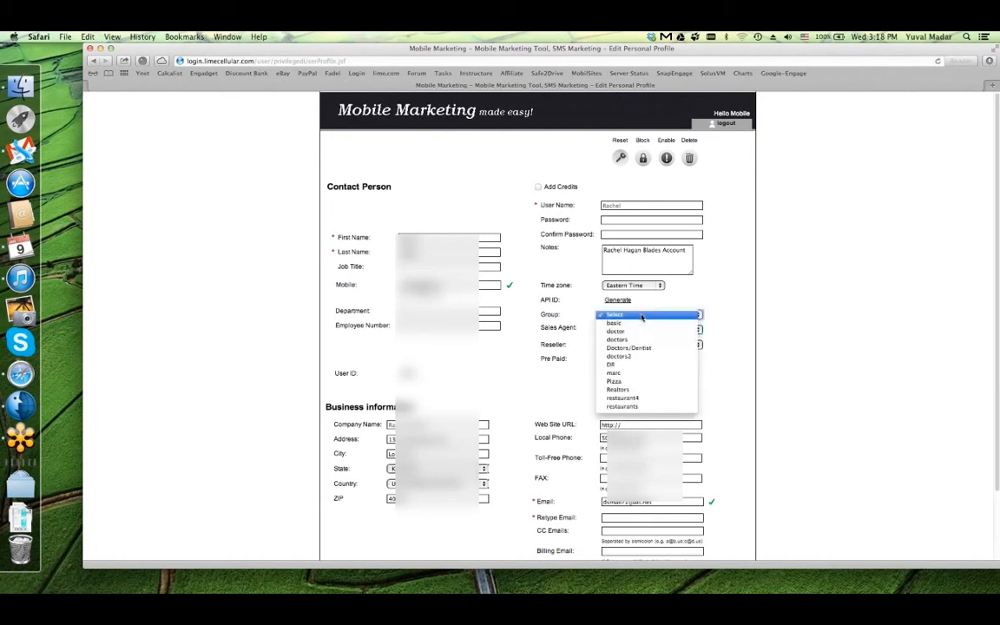
pyautogui.click(651, 346)
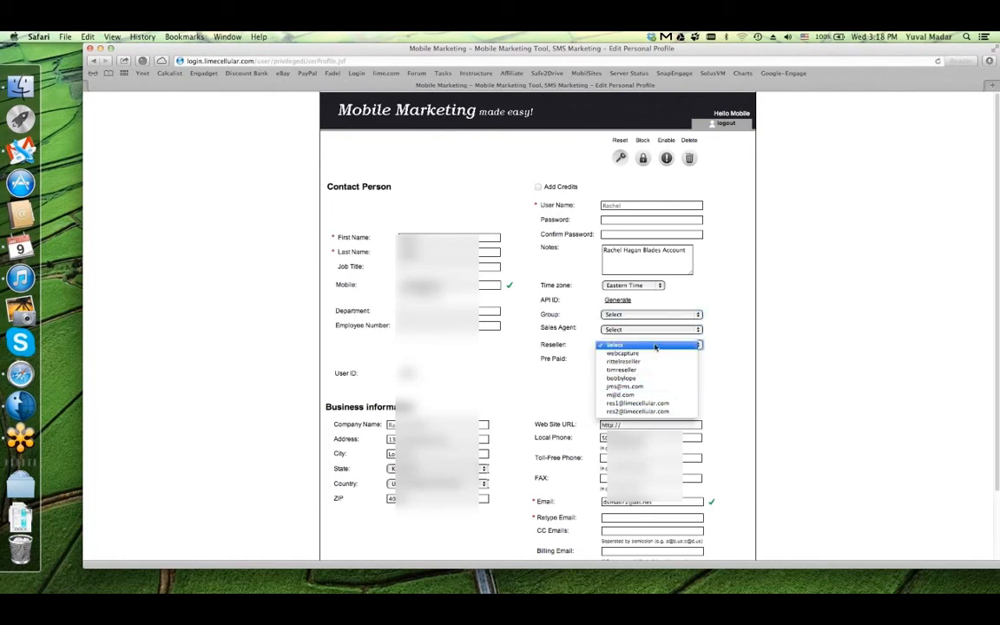
pyautogui.click(655, 347)
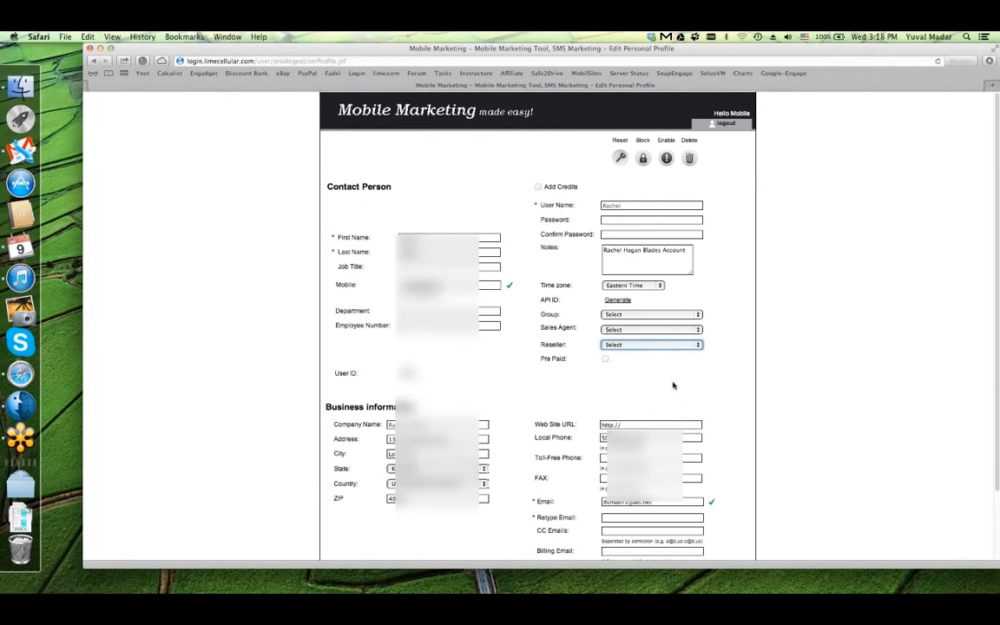
# Try webcapture as the advertiser's reseller, clear the assignment and cancel the profile edits
pyautogui.click(666, 346)
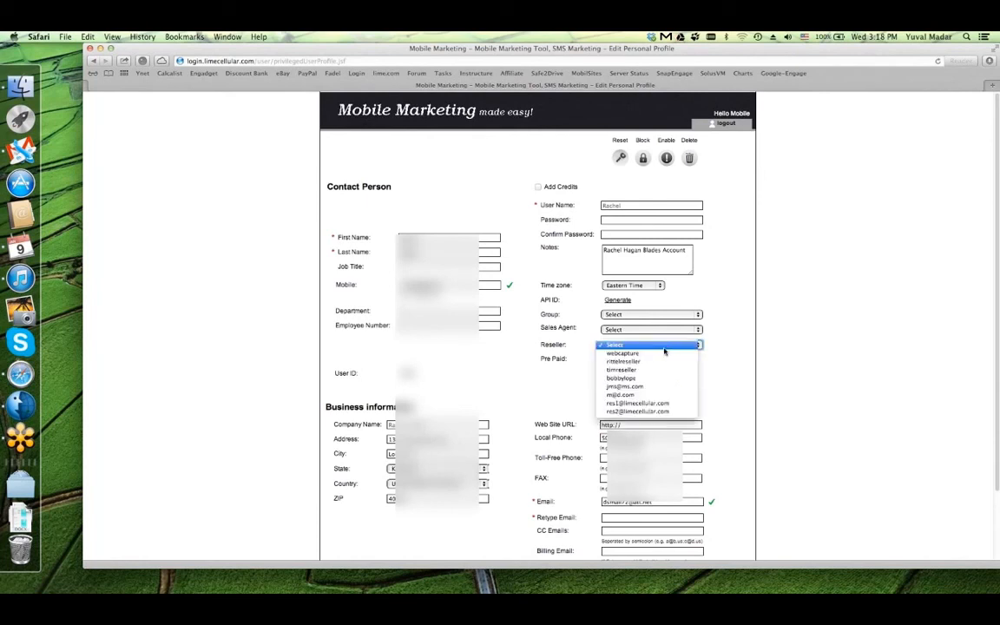
pyautogui.click(625, 353)
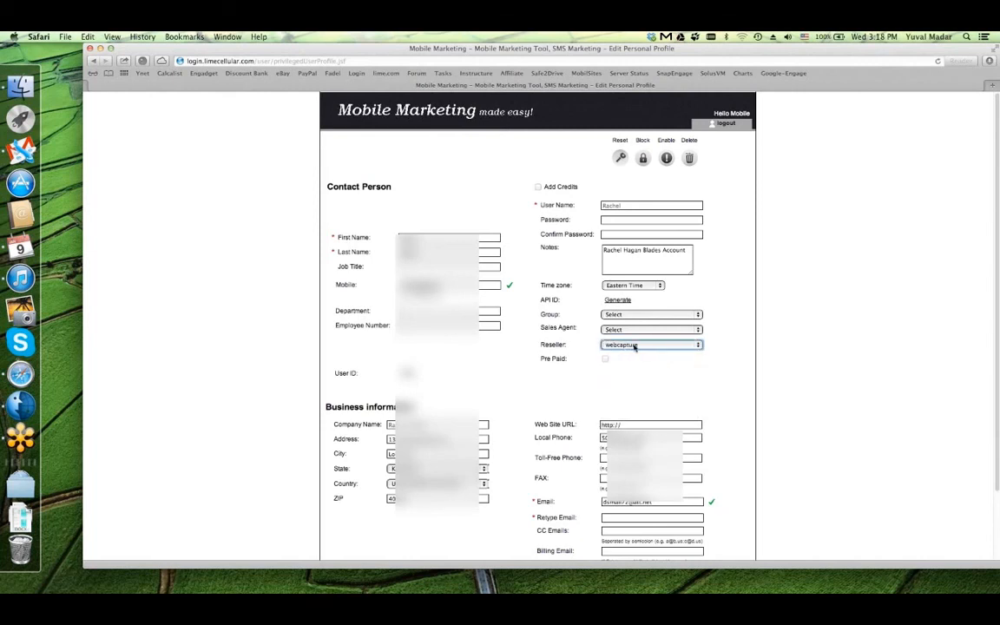
pyautogui.click(634, 345)
pyautogui.click(632, 333)
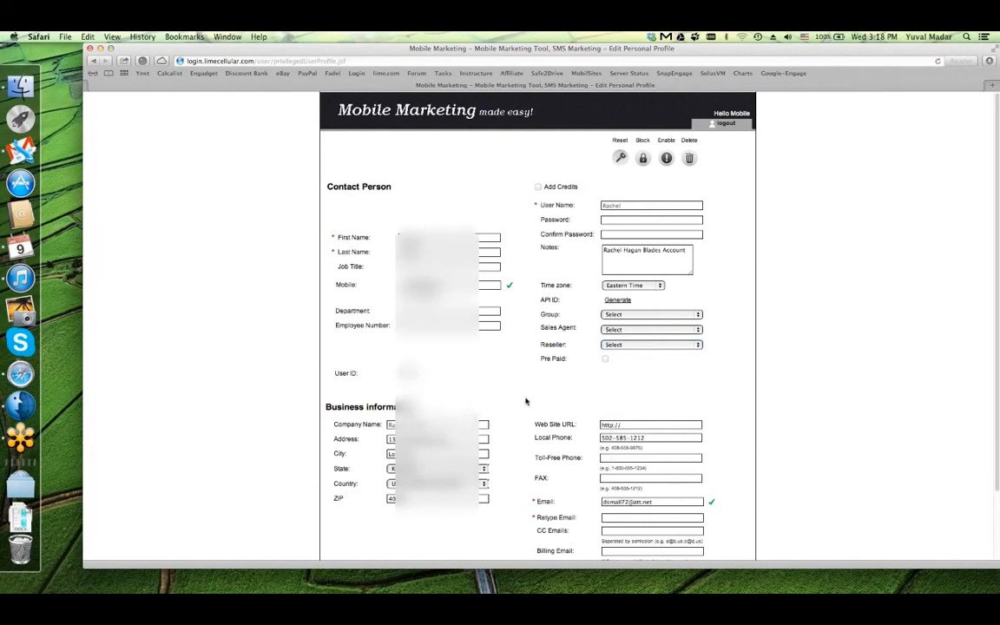
pyautogui.scroll(-3, 526, 401)
pyautogui.click(385, 537)
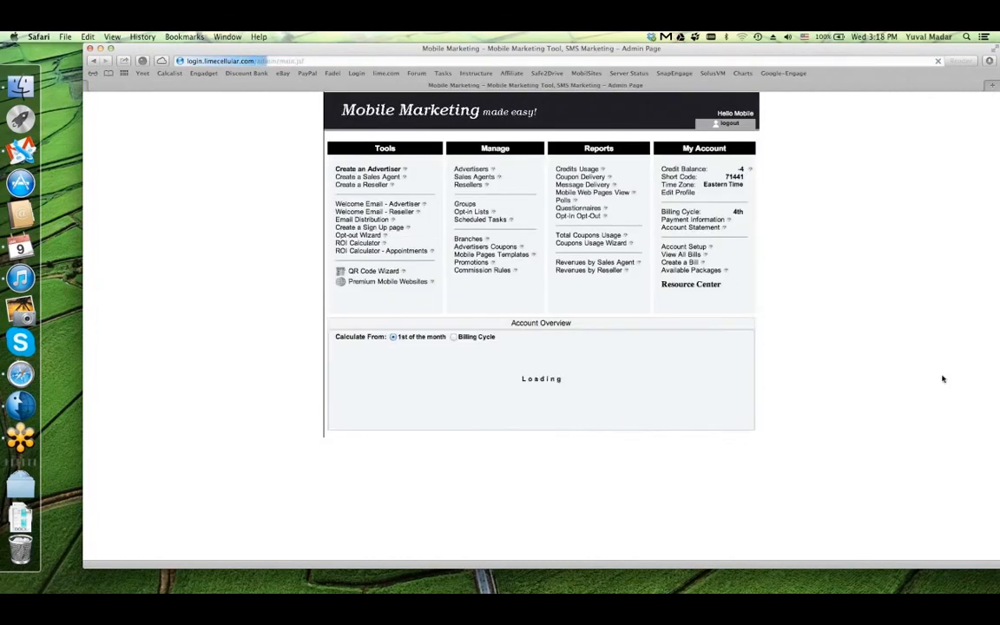
# List all resellers and open the profile of the adfs reseller on the second page
pyautogui.click(933, 382)
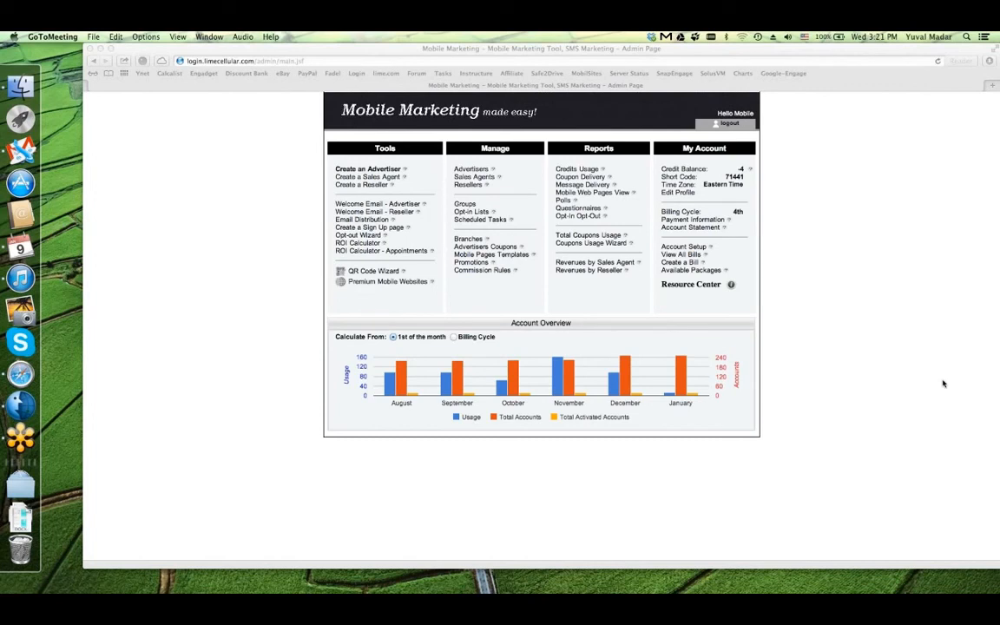
pyautogui.click(485, 190)
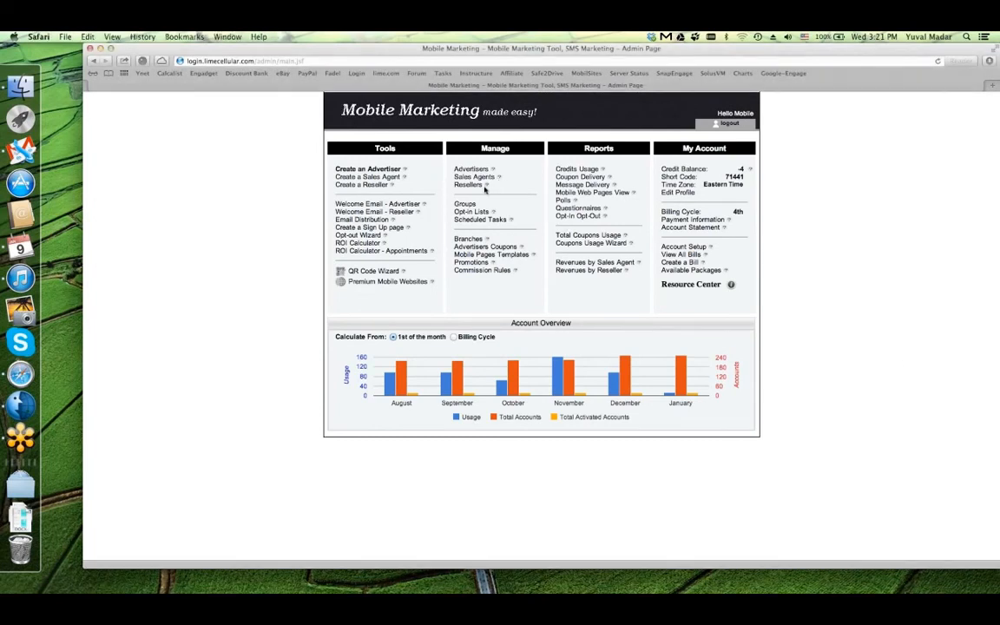
pyautogui.click(483, 187)
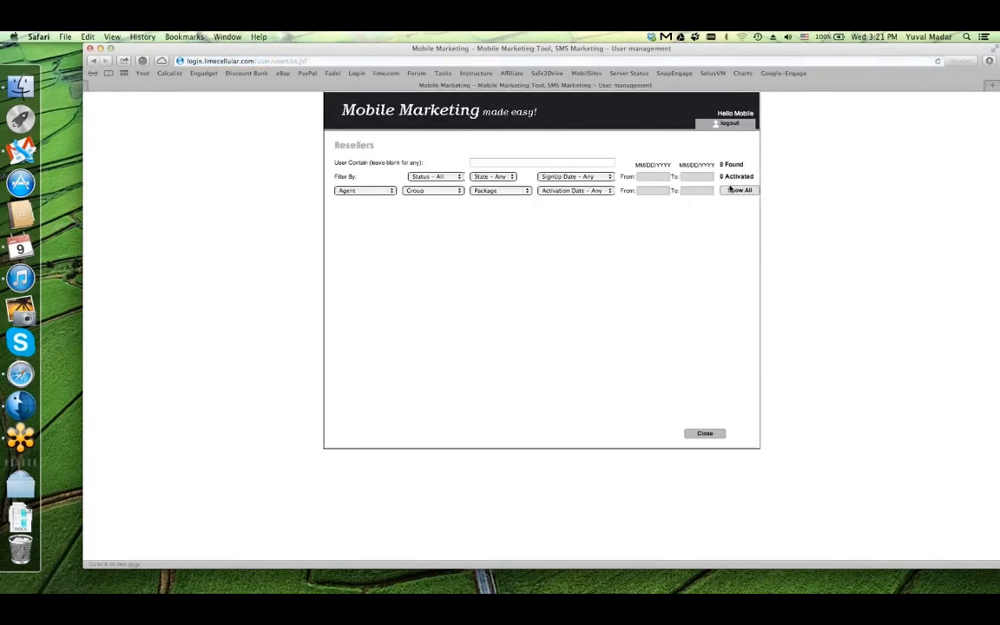
pyautogui.click(734, 190)
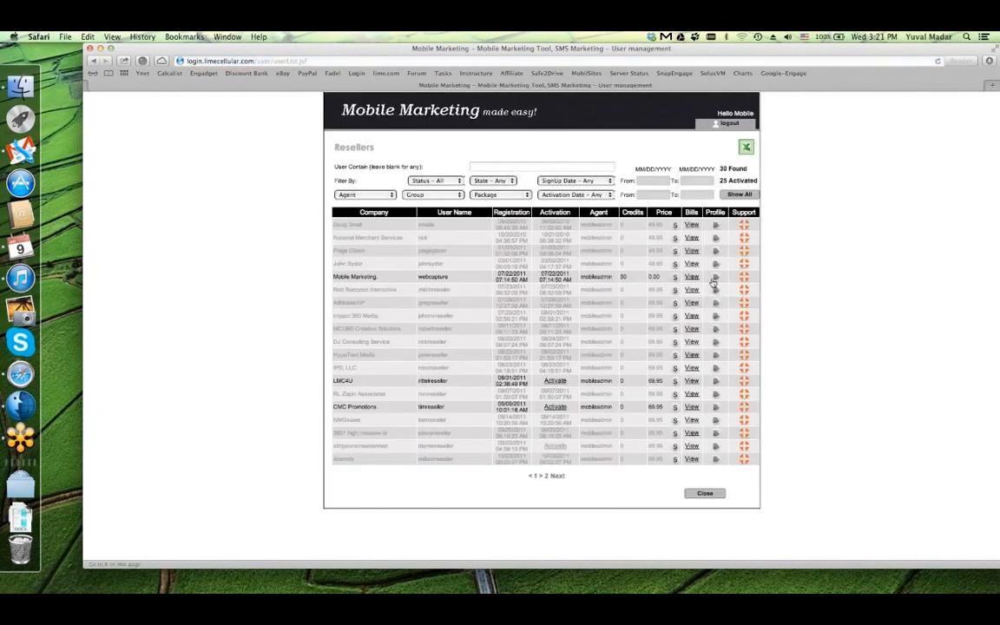
pyautogui.click(557, 476)
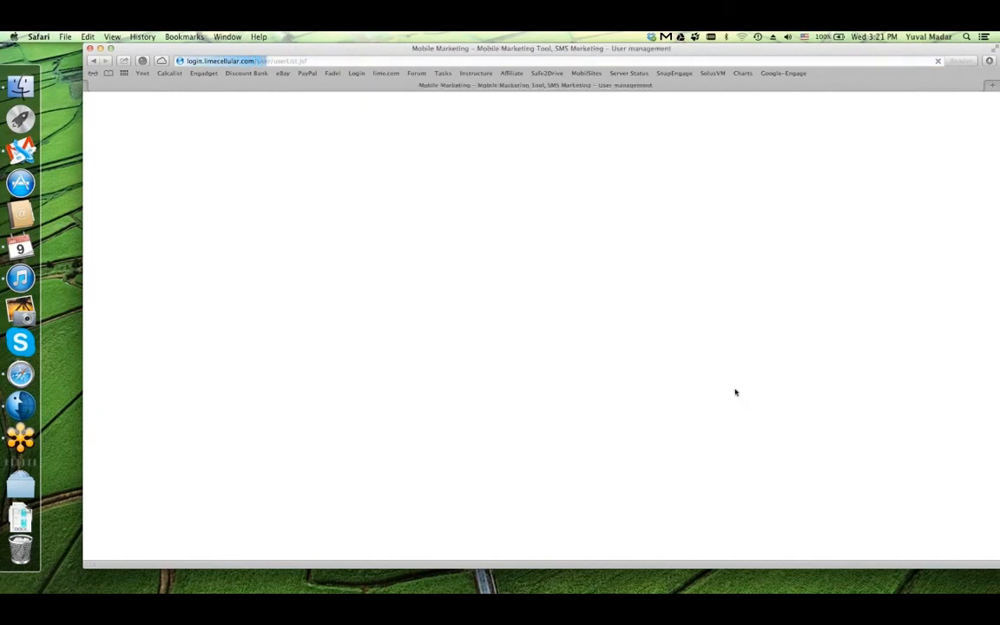
pyautogui.click(719, 356)
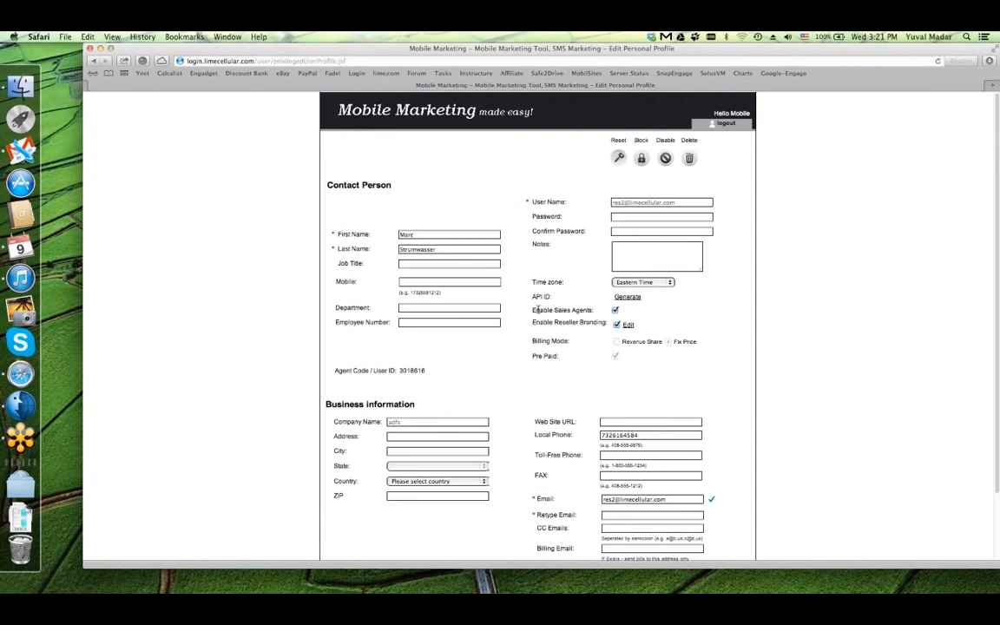
# Examine the Enable Sales Agents option and the sub domain and logo fields of Reseller Branding, and close the branding settings
pyautogui.moveTo(537, 310); pyautogui.dragTo(627, 327)
pyautogui.click(627, 325)
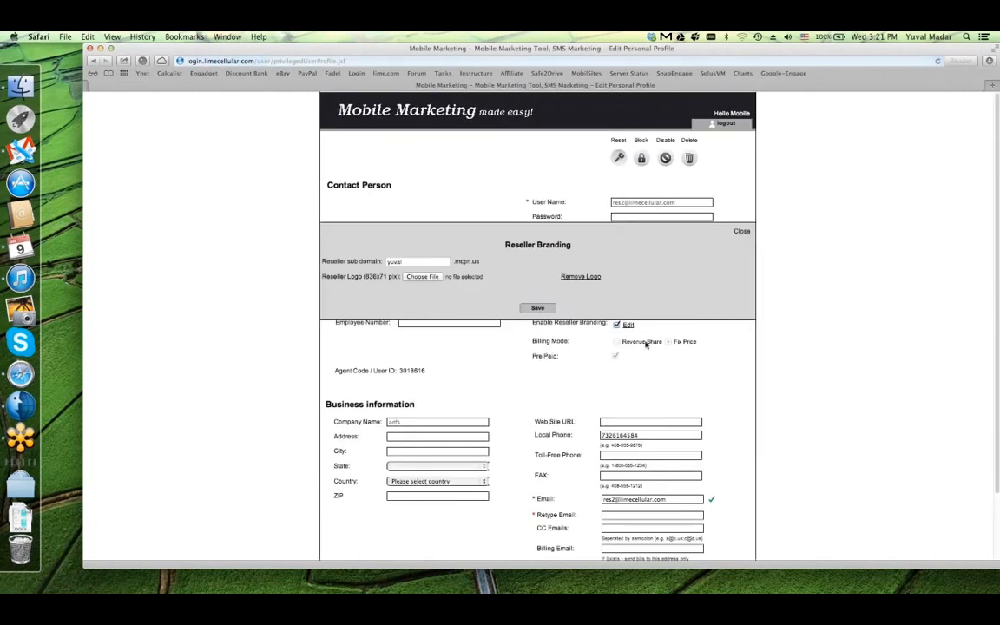
pyautogui.click(436, 261)
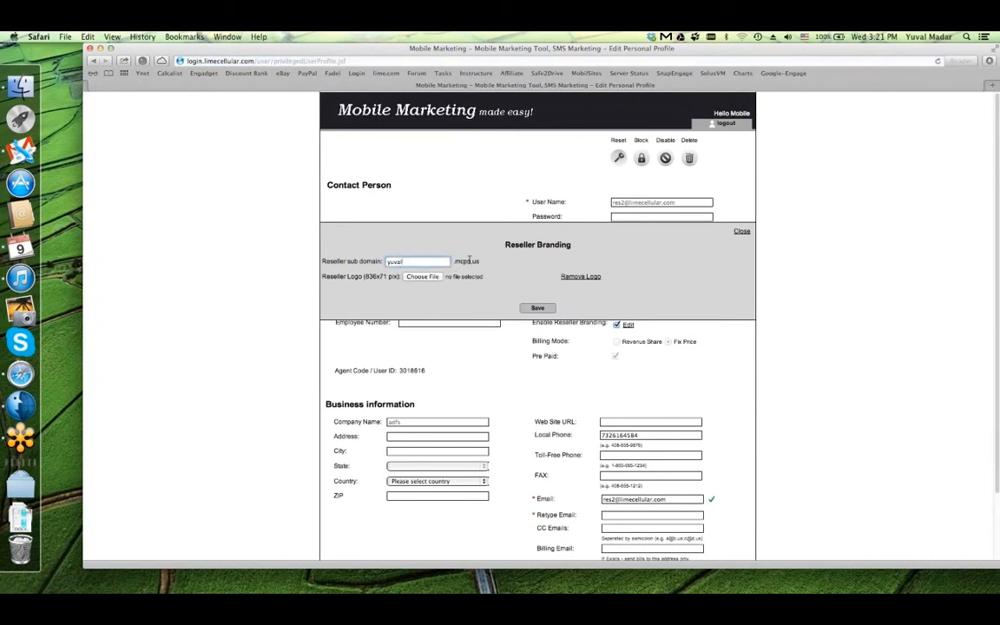
pyautogui.moveTo(454, 261); pyautogui.dragTo(481, 261)
pyautogui.moveTo(483, 261); pyautogui.dragTo(425, 262)
pyautogui.click(423, 262)
pyautogui.moveTo(417, 264); pyautogui.dragTo(473, 261)
pyautogui.click(387, 262)
pyautogui.doubleClick(474, 262)
pyautogui.click(483, 262)
pyautogui.click(741, 231)
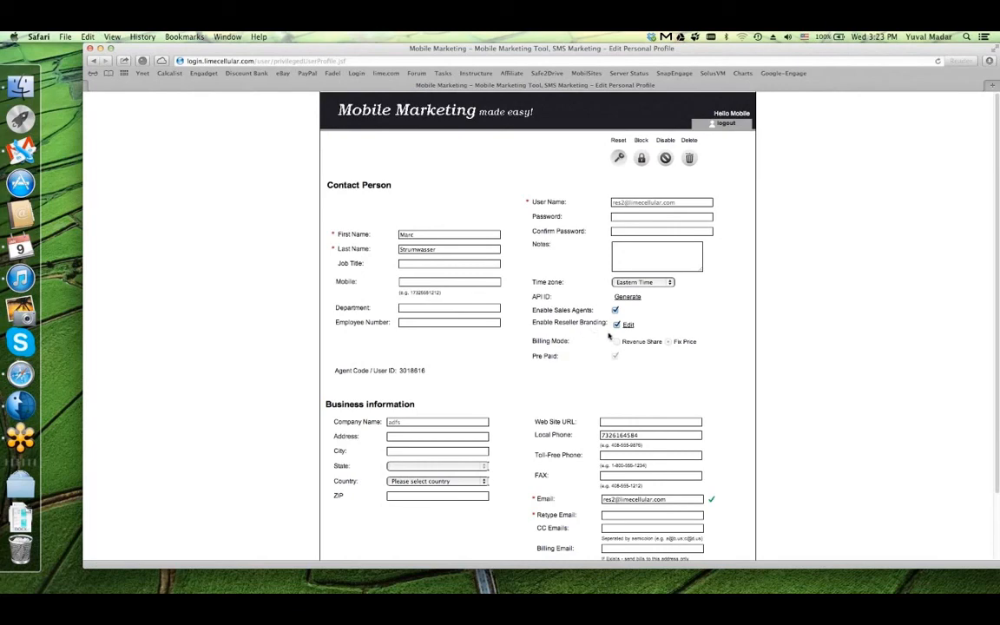
# Leave the reseller's profile without saving and return to the main page
pyautogui.scroll(-5, 521, 391)
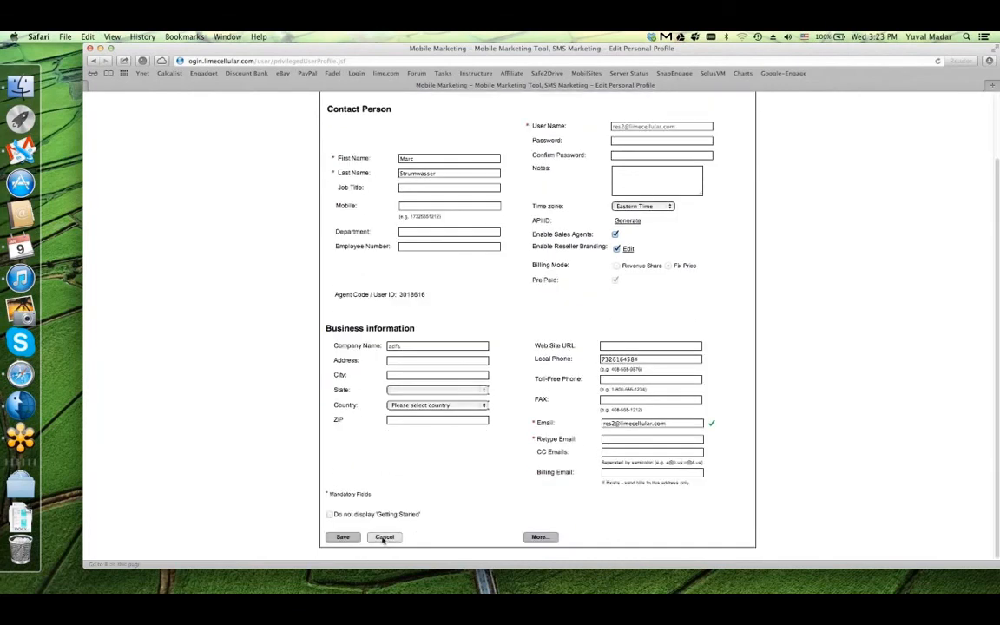
pyautogui.click(398, 535)
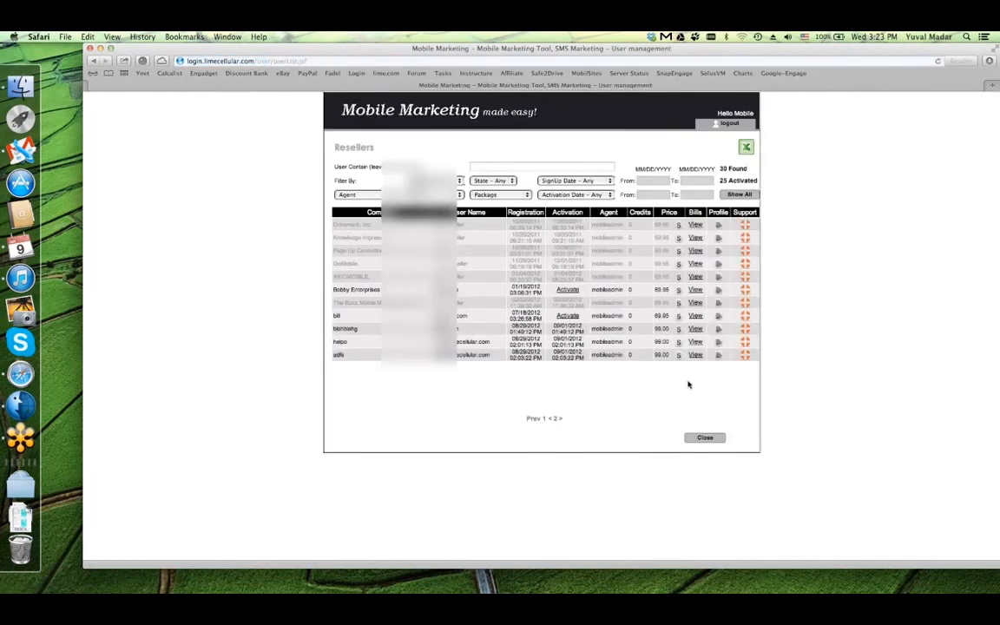
pyautogui.click(705, 436)
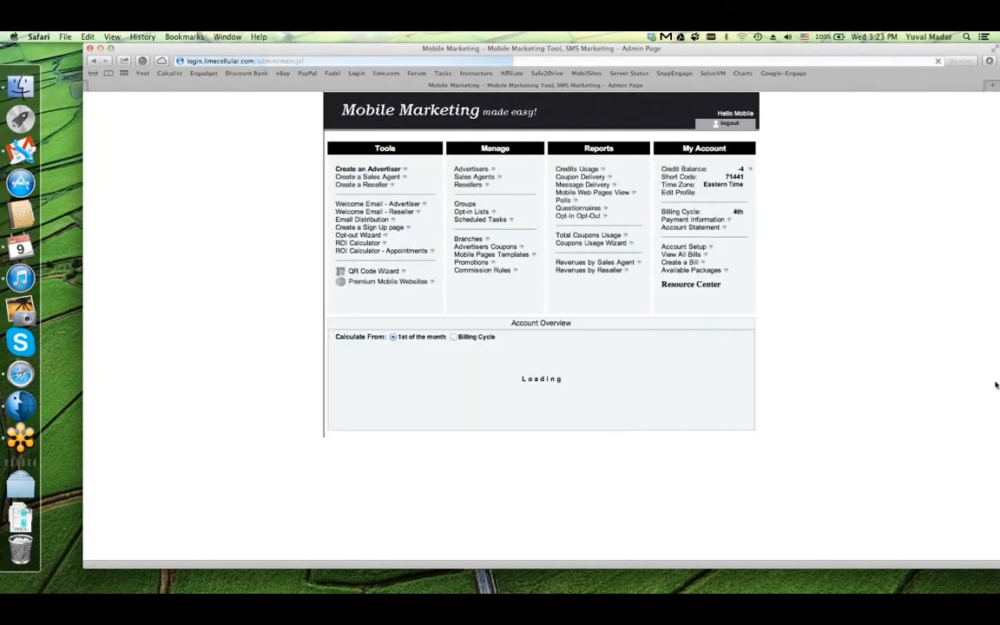